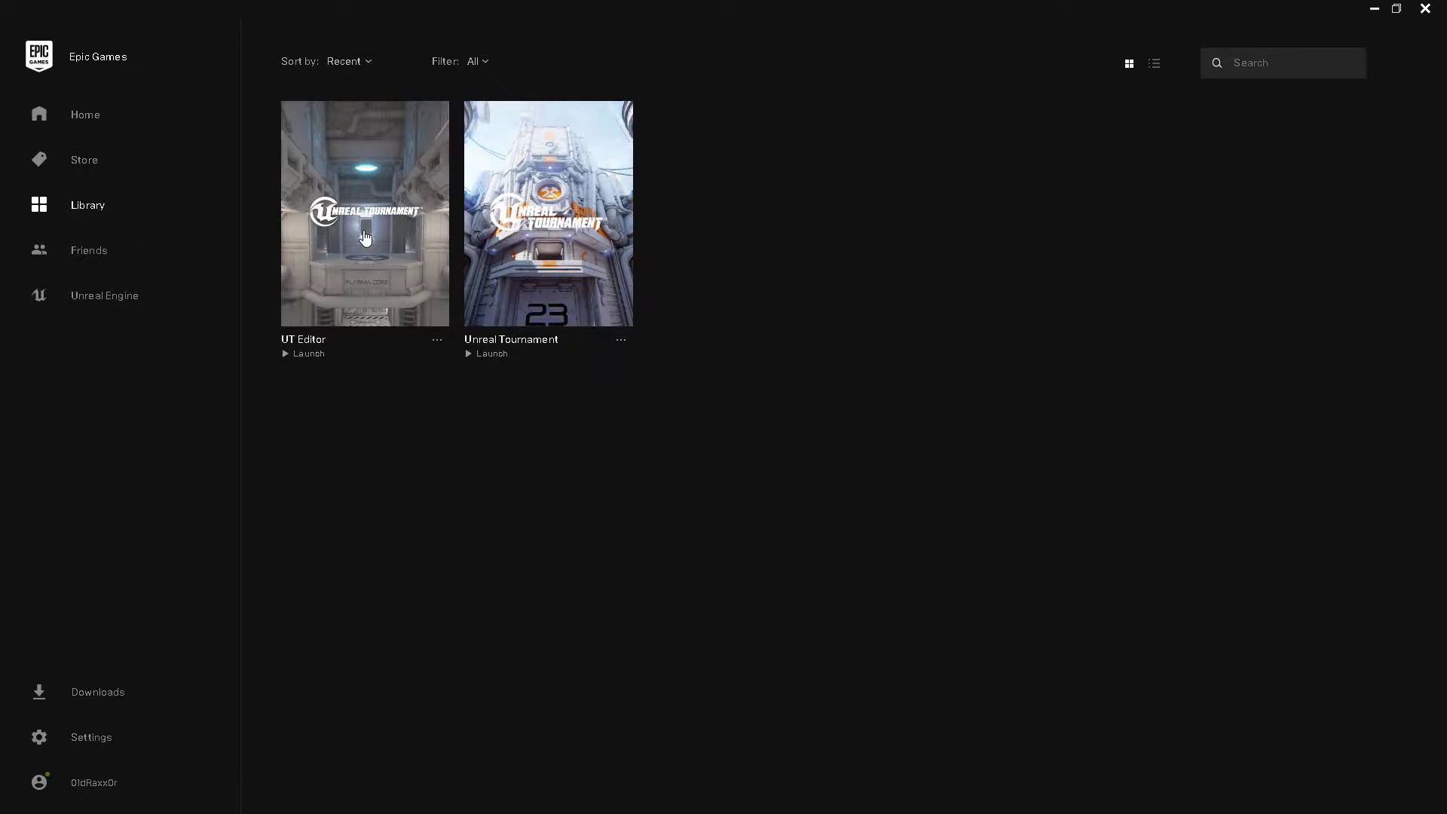
# Launch the UT Editor from the library and close the Message Log window with the load errors
pyautogui.click(365, 247)
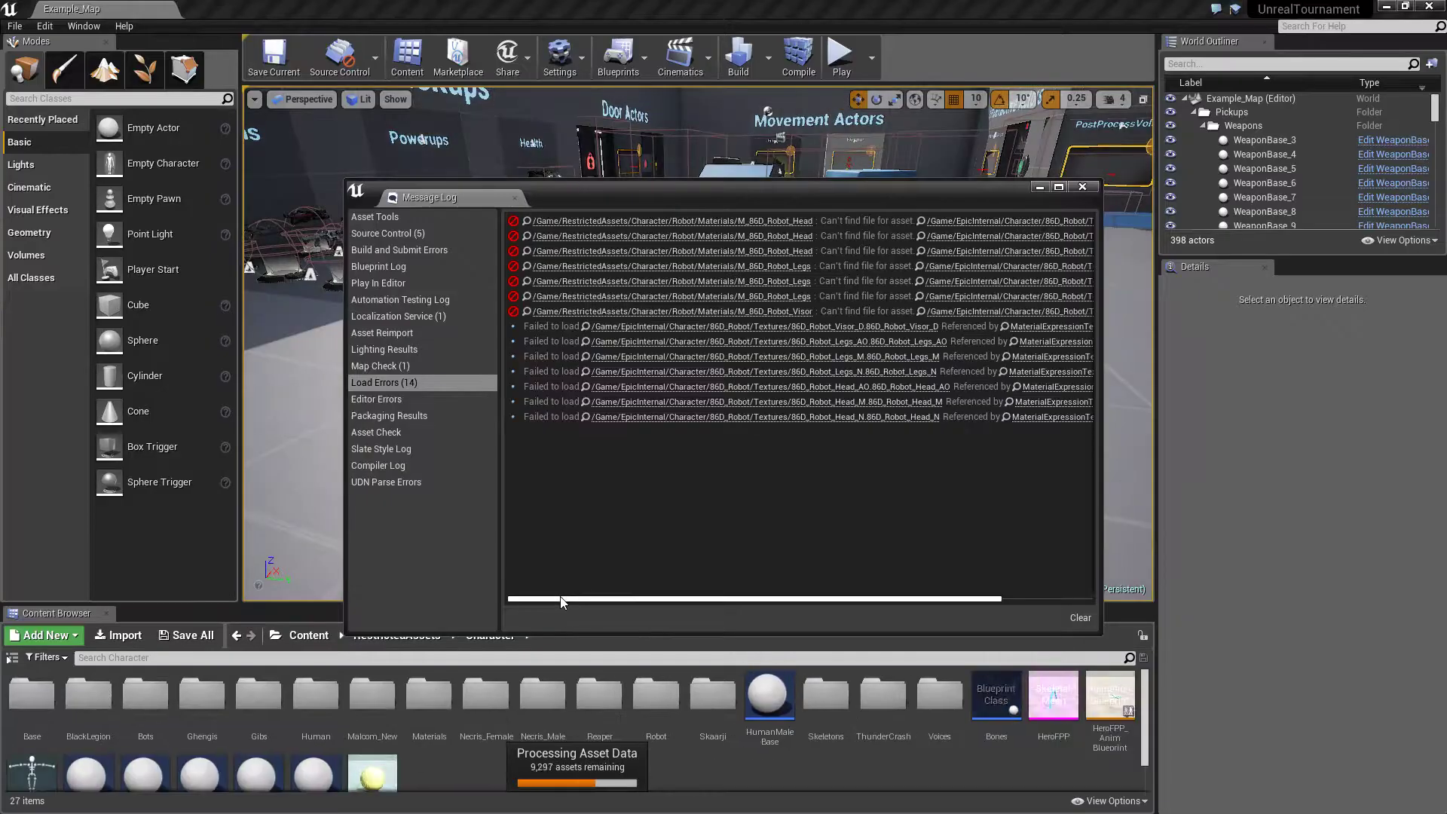
pyautogui.click(1083, 187)
# Select the Bones asset in the RestrictedAssets Character folder
pyautogui.click(996, 697)
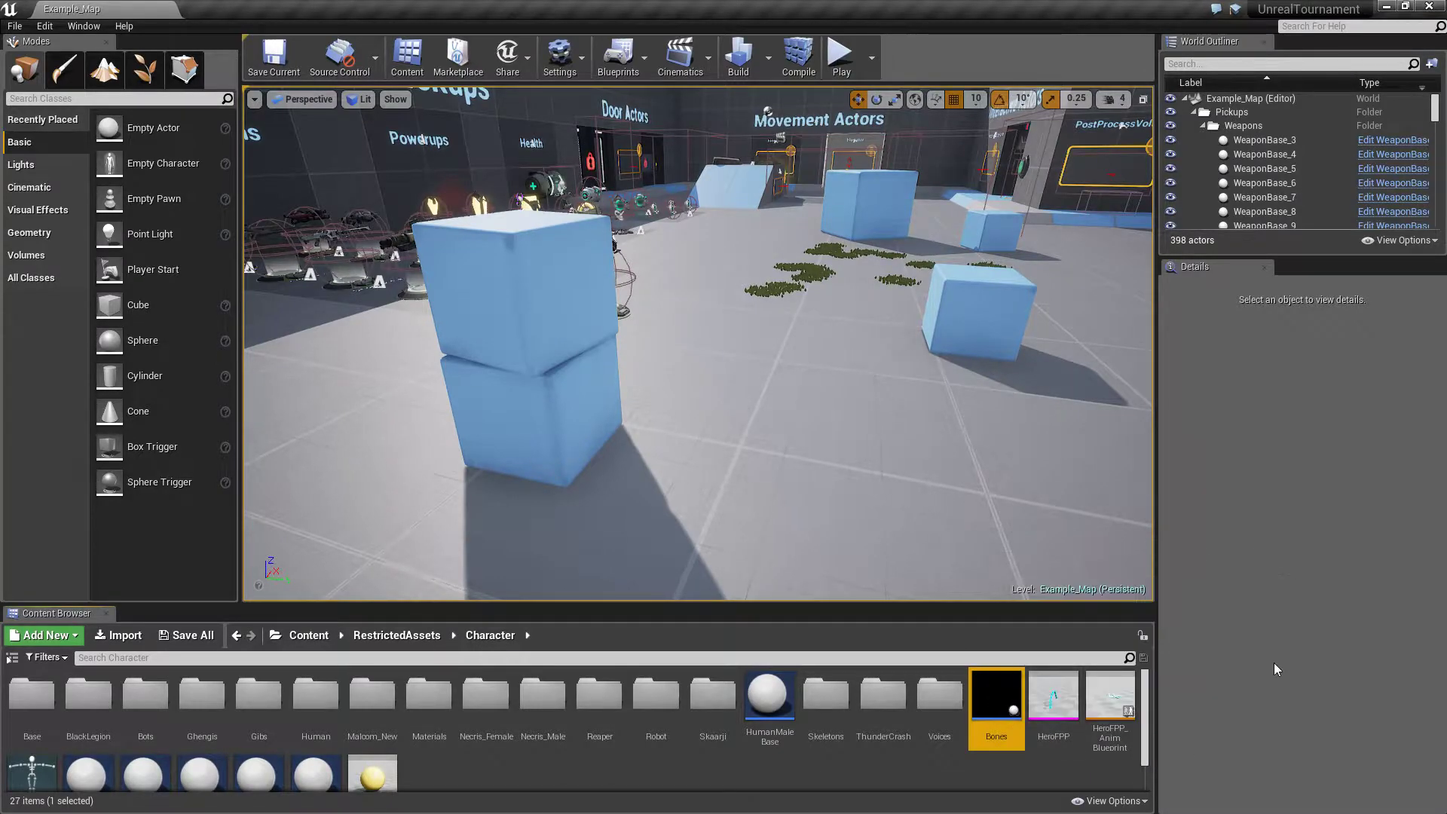
pyautogui.moveTo(989, 710)
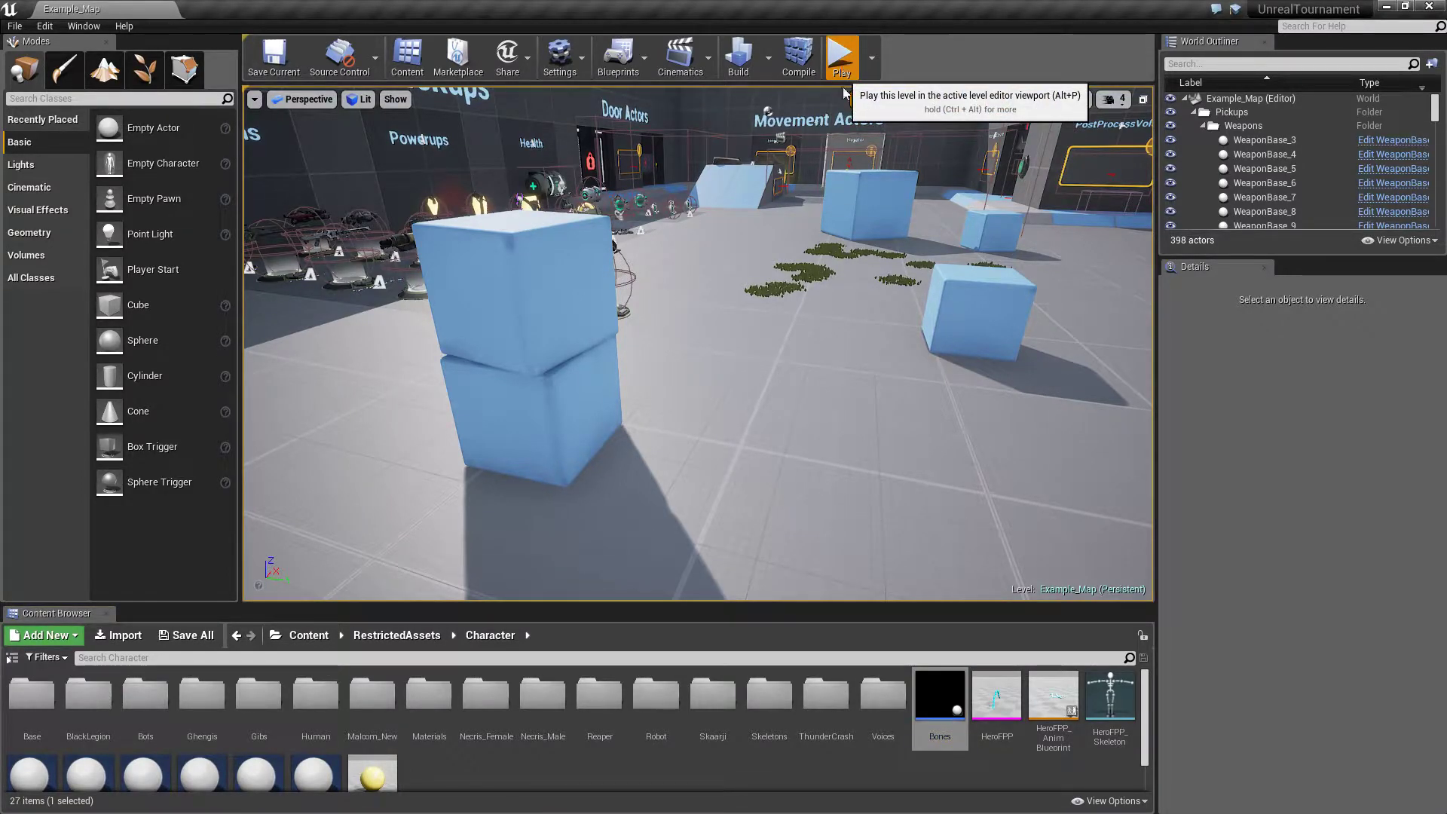
# Play the level, walk to the bot in the Button and Trap Room to examine its animation, and end the play session
pyautogui.click(841, 57)
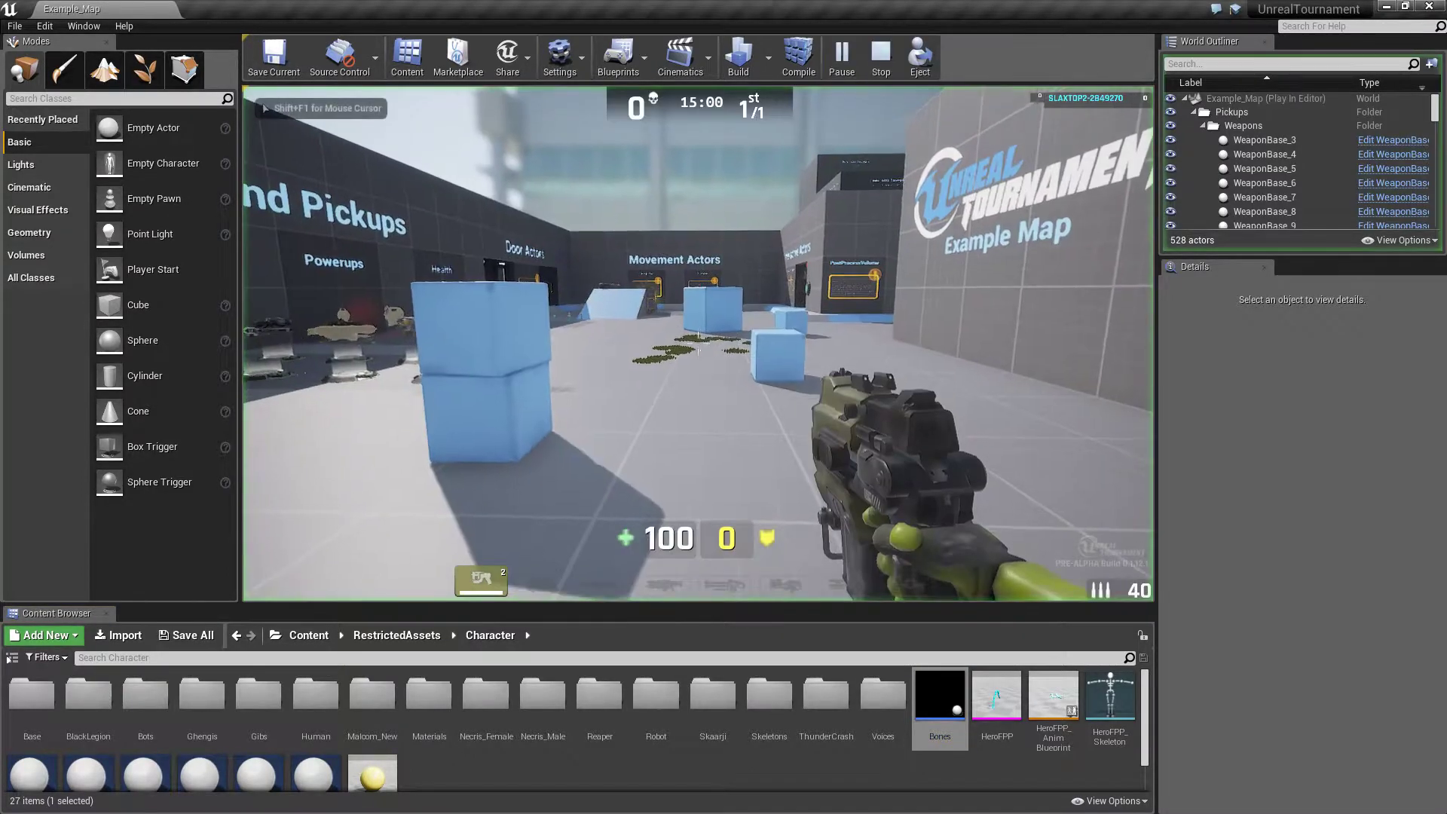
pyautogui.press('w')
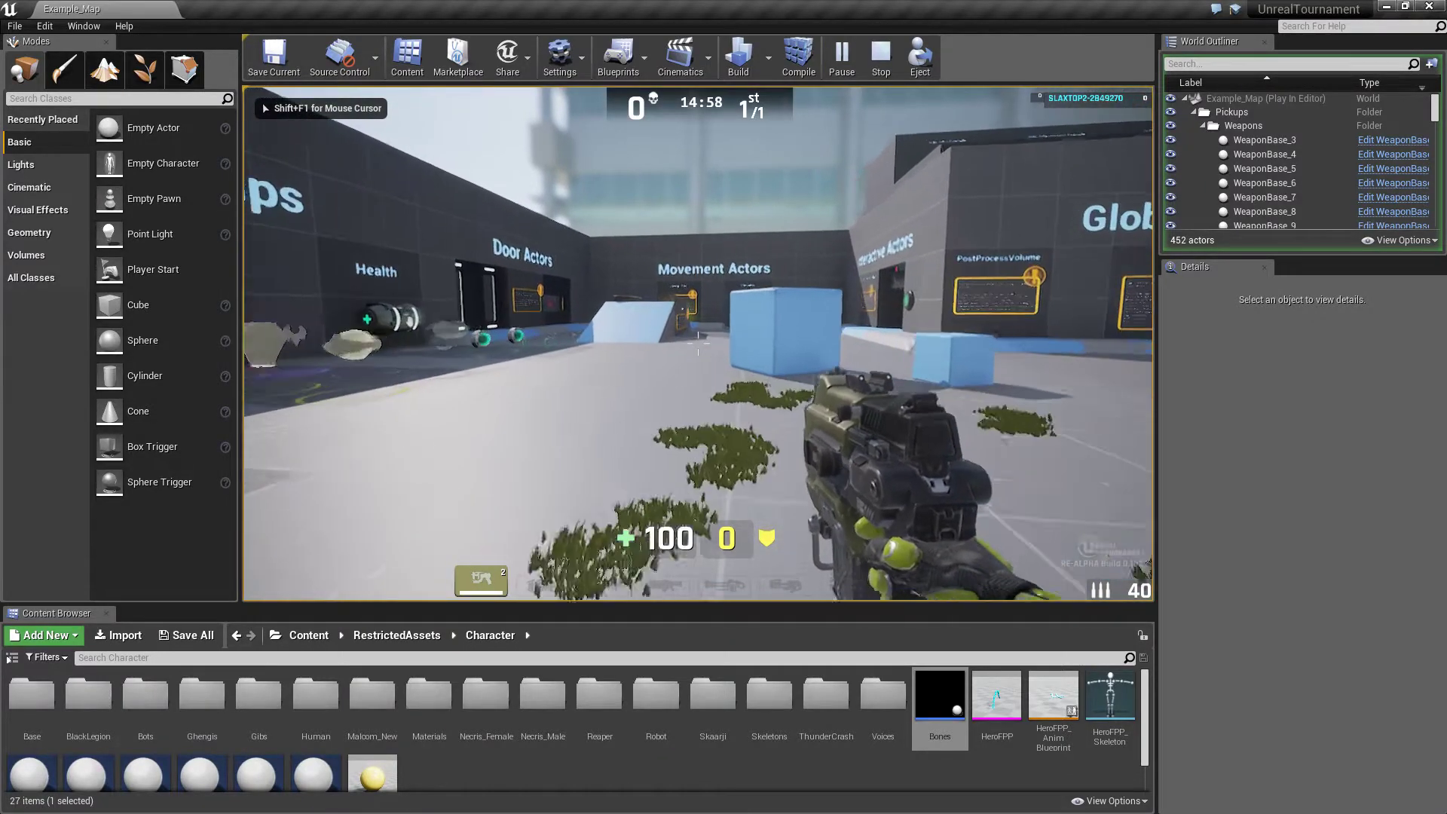
pyautogui.press('w')
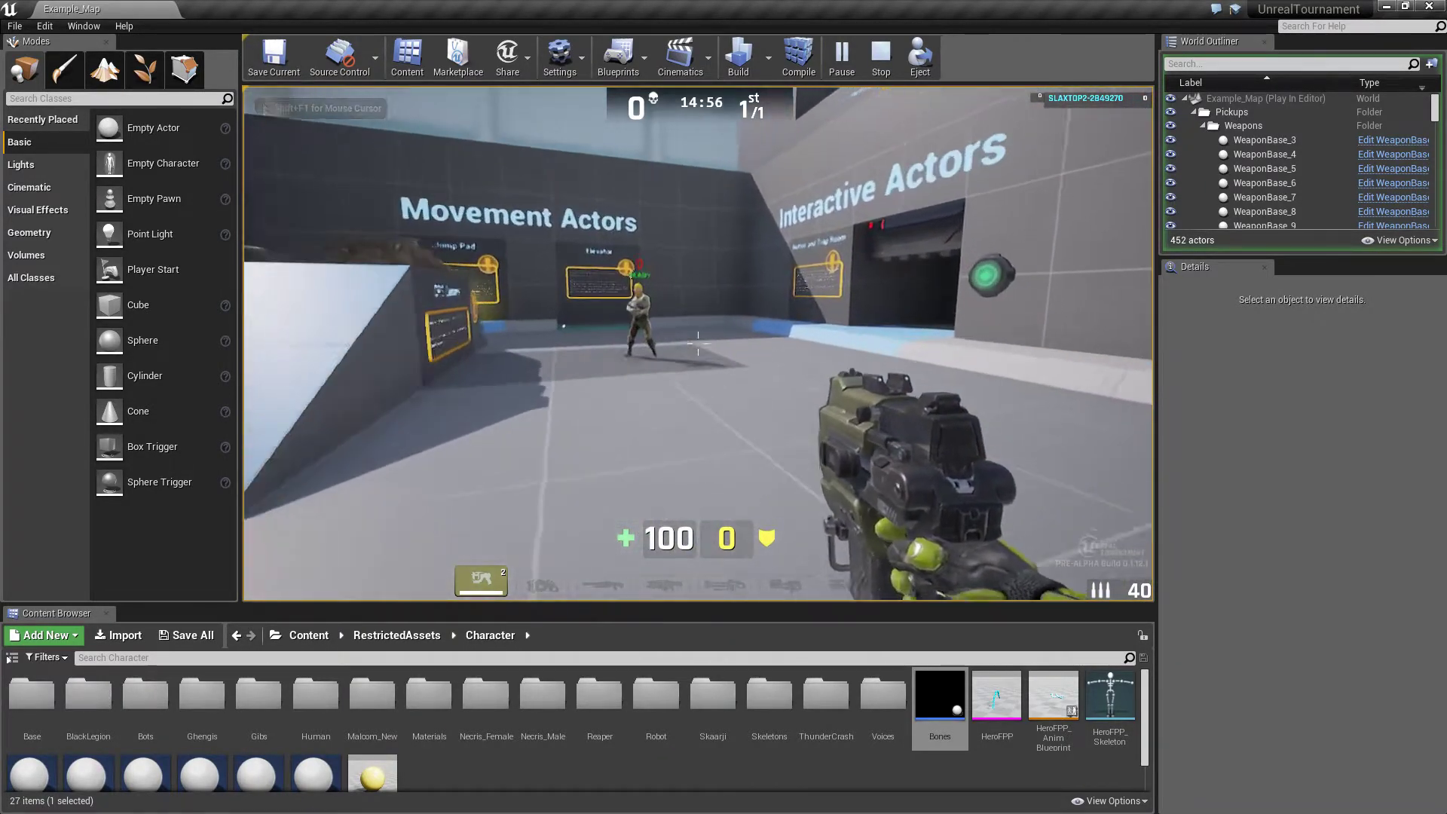
pyautogui.press('w')
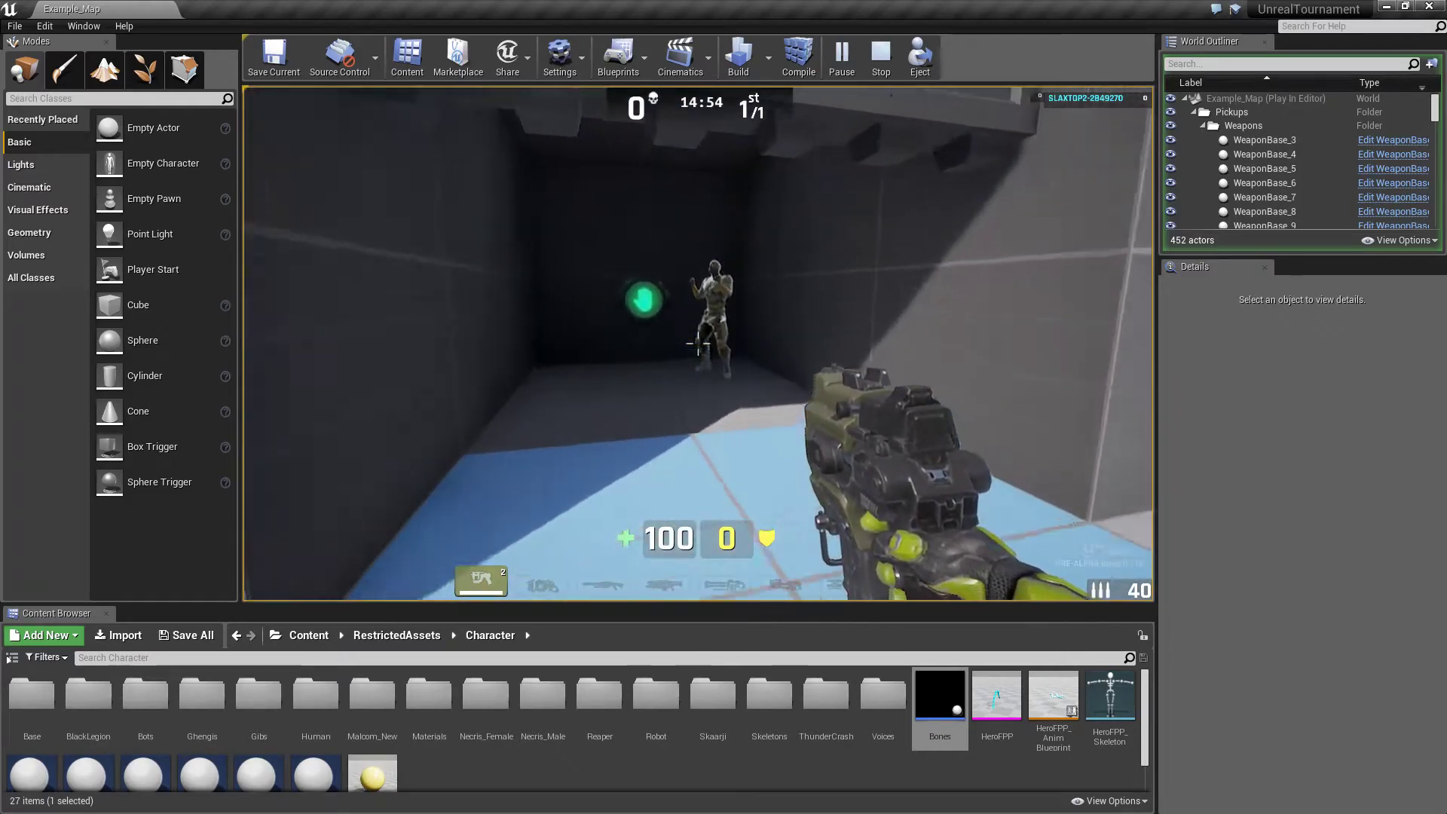
pyautogui.press('w')
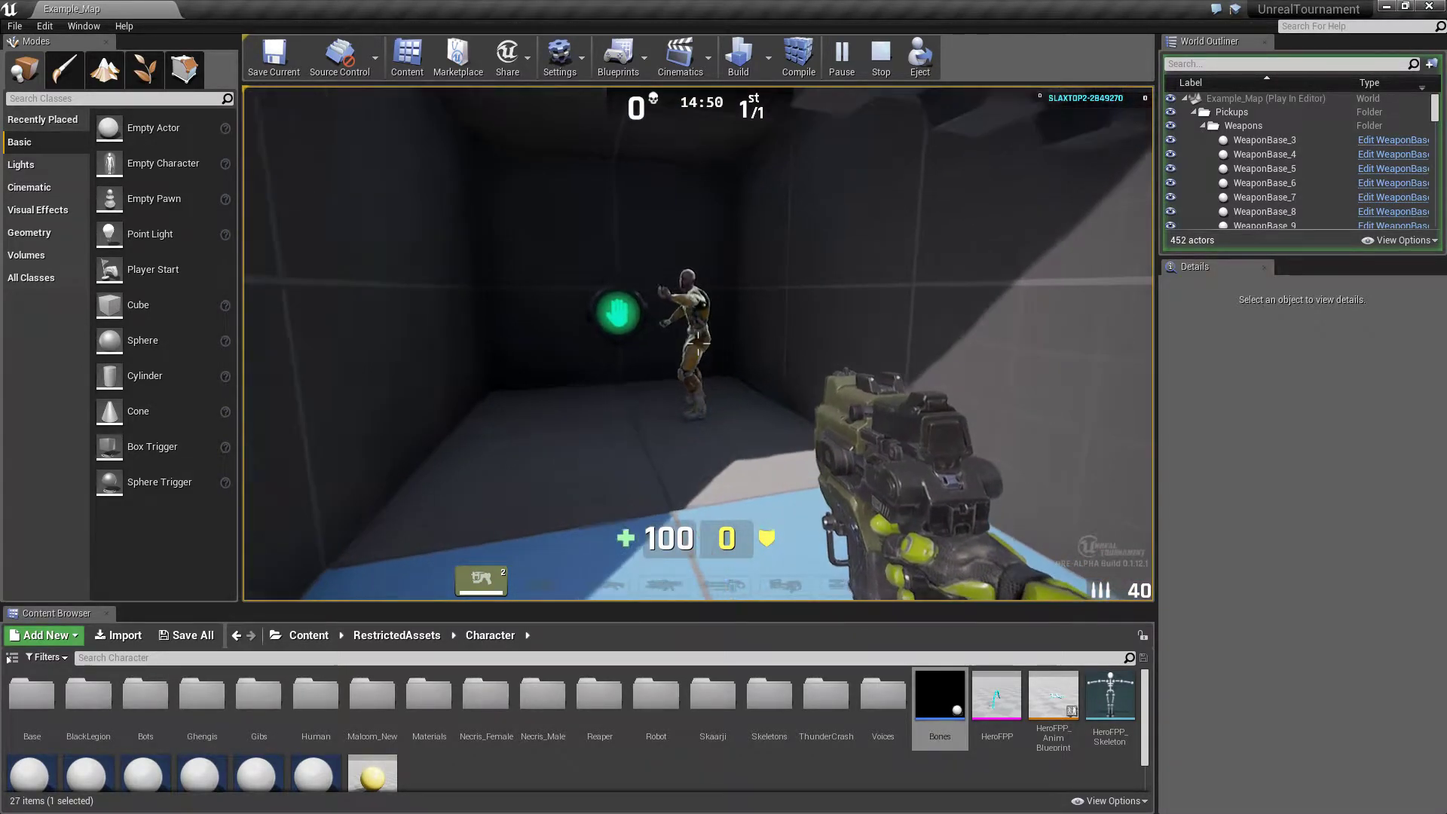
pyautogui.press('s')
pyautogui.press('w')
pyautogui.press('s')
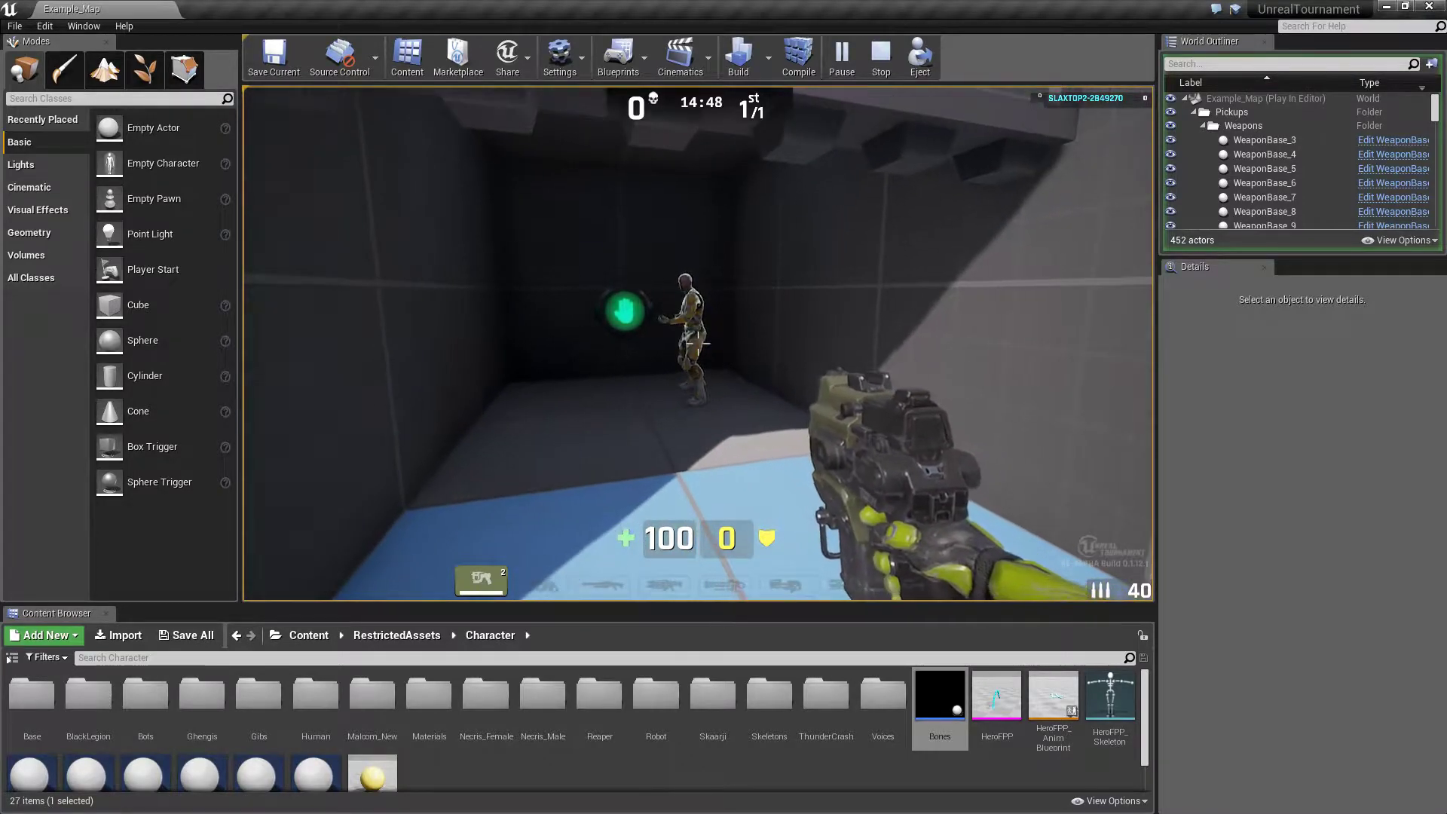
pyautogui.press('w')
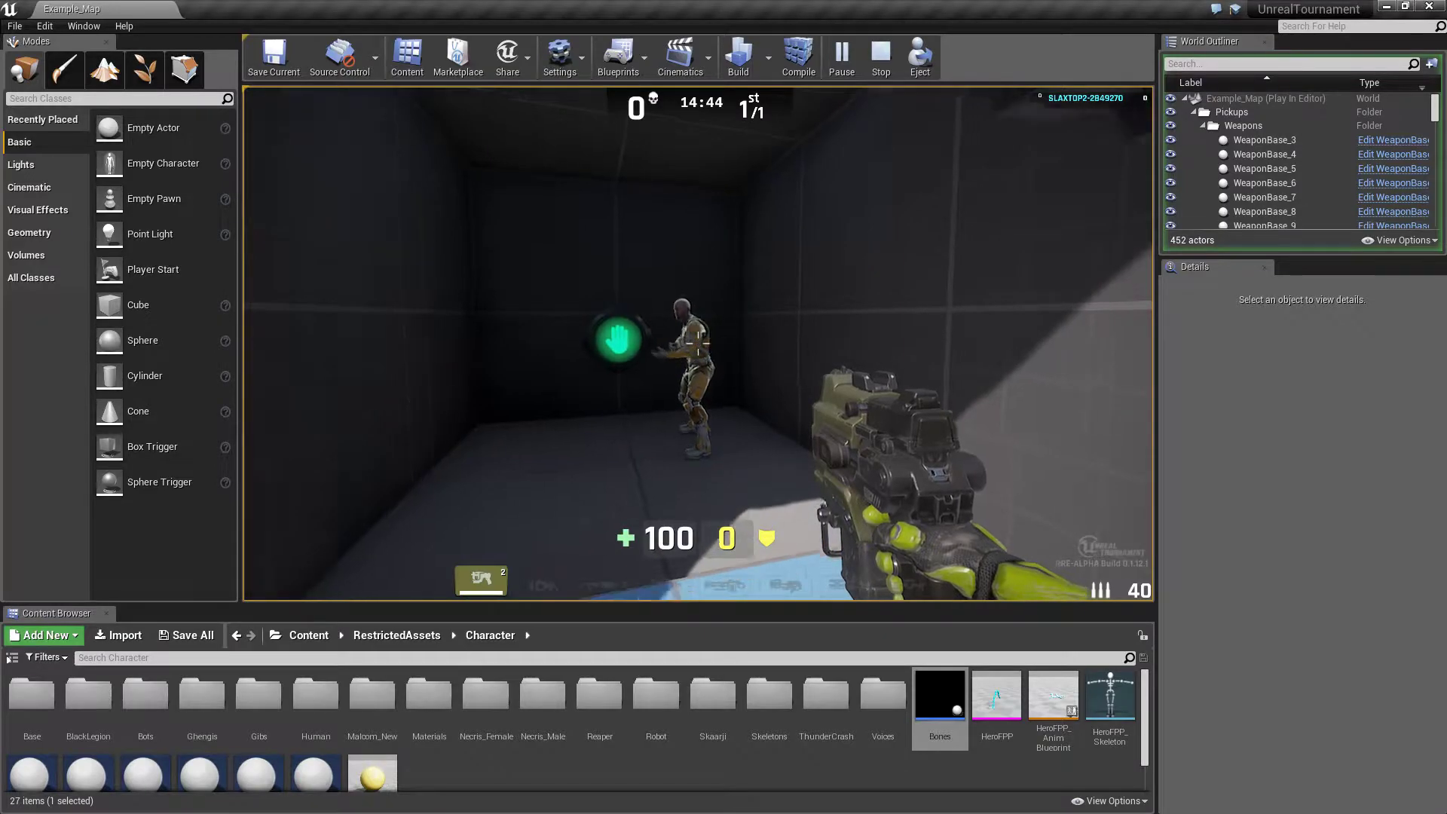
pyautogui.press('s')
pyautogui.press('w')
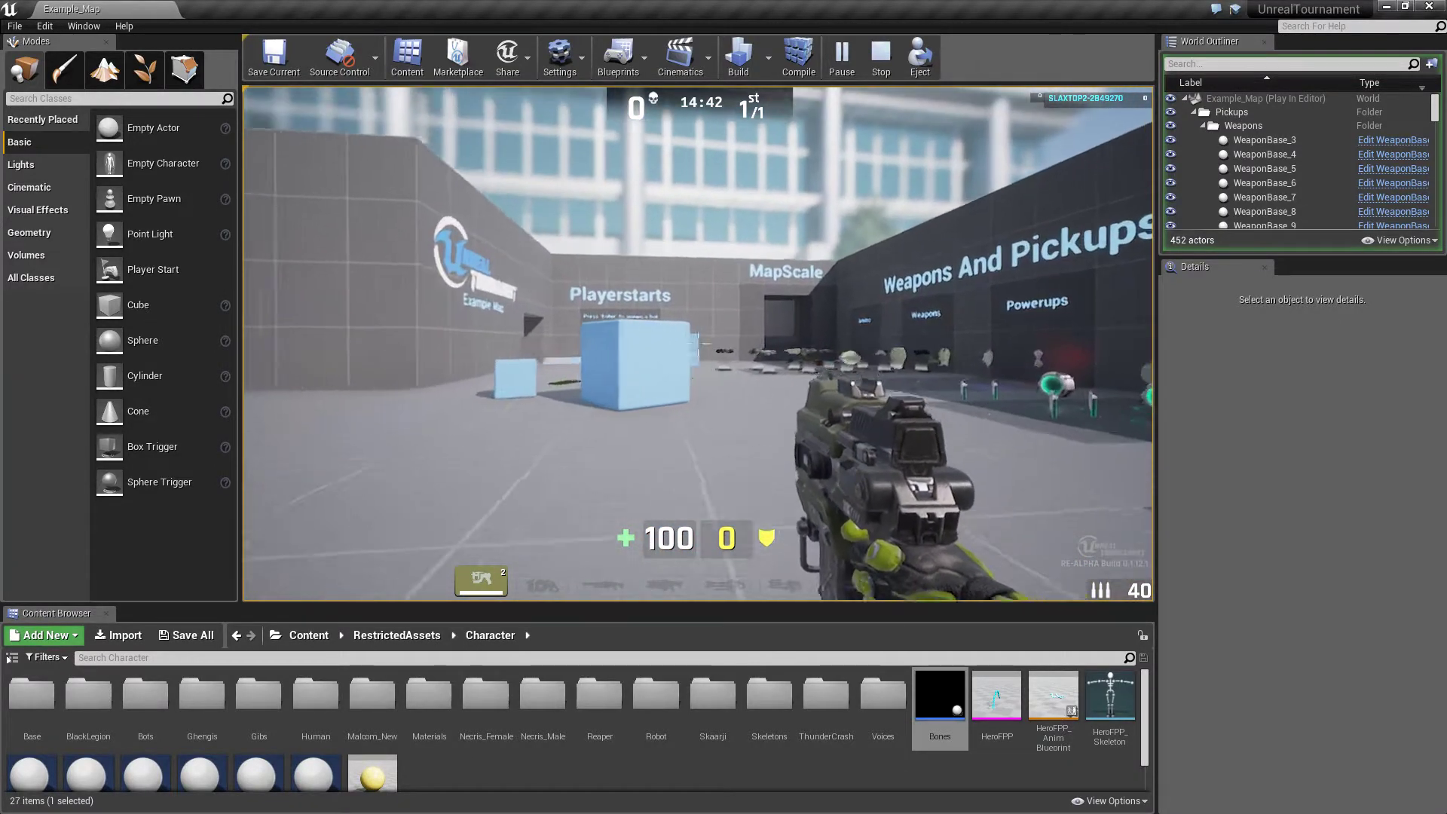
pyautogui.press('w')
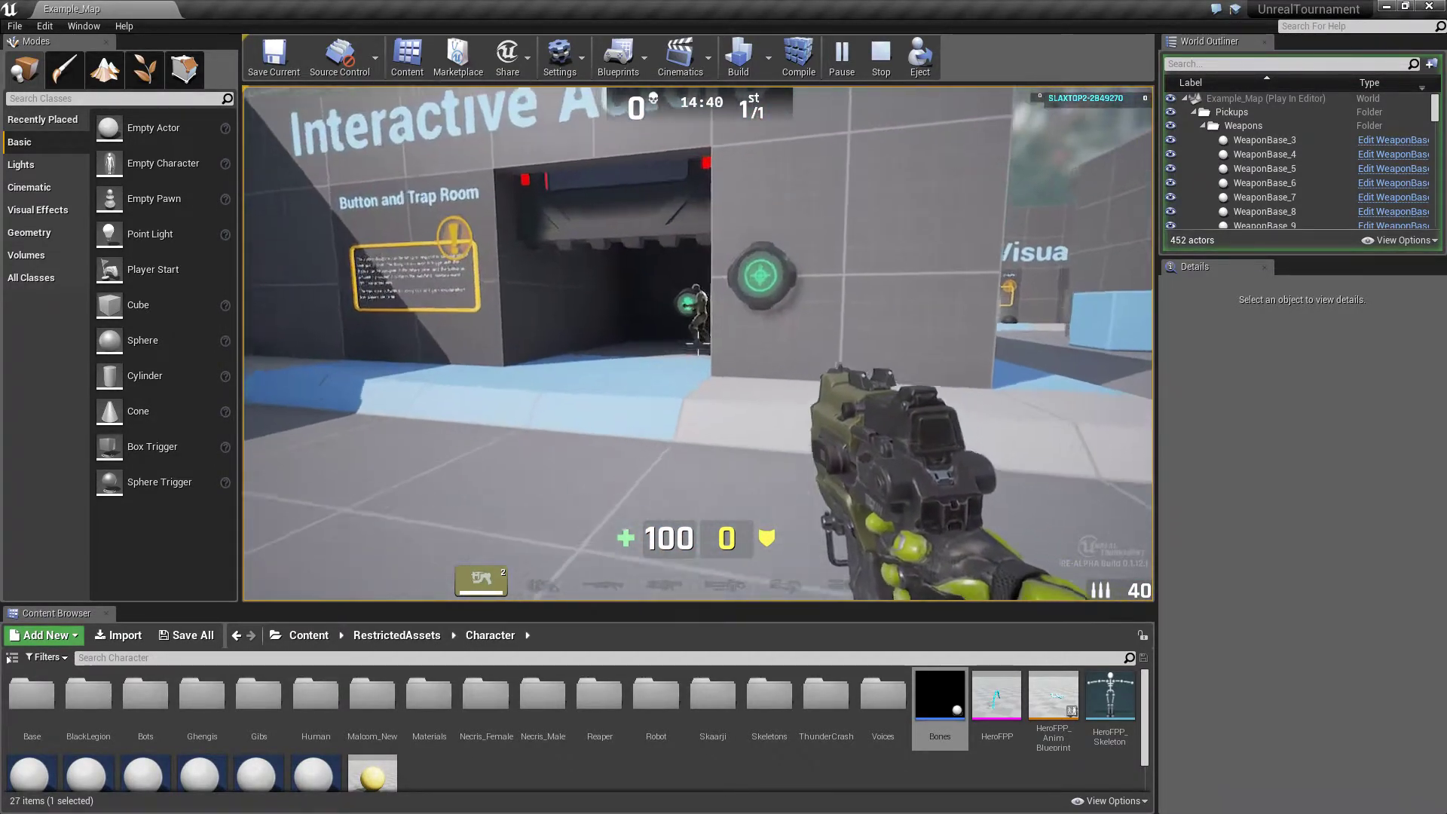
pyautogui.press('w')
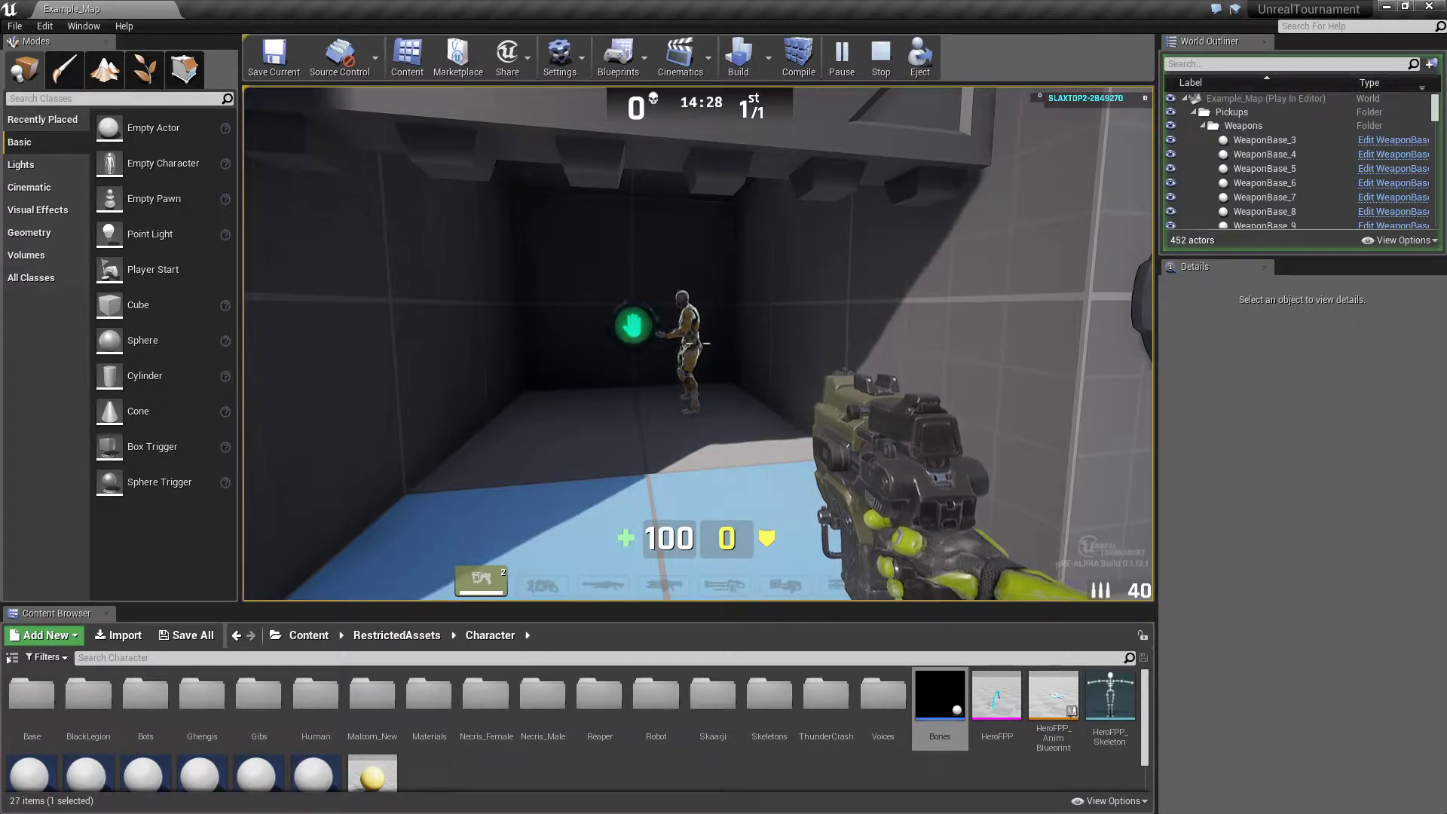
pyautogui.press('Escape')
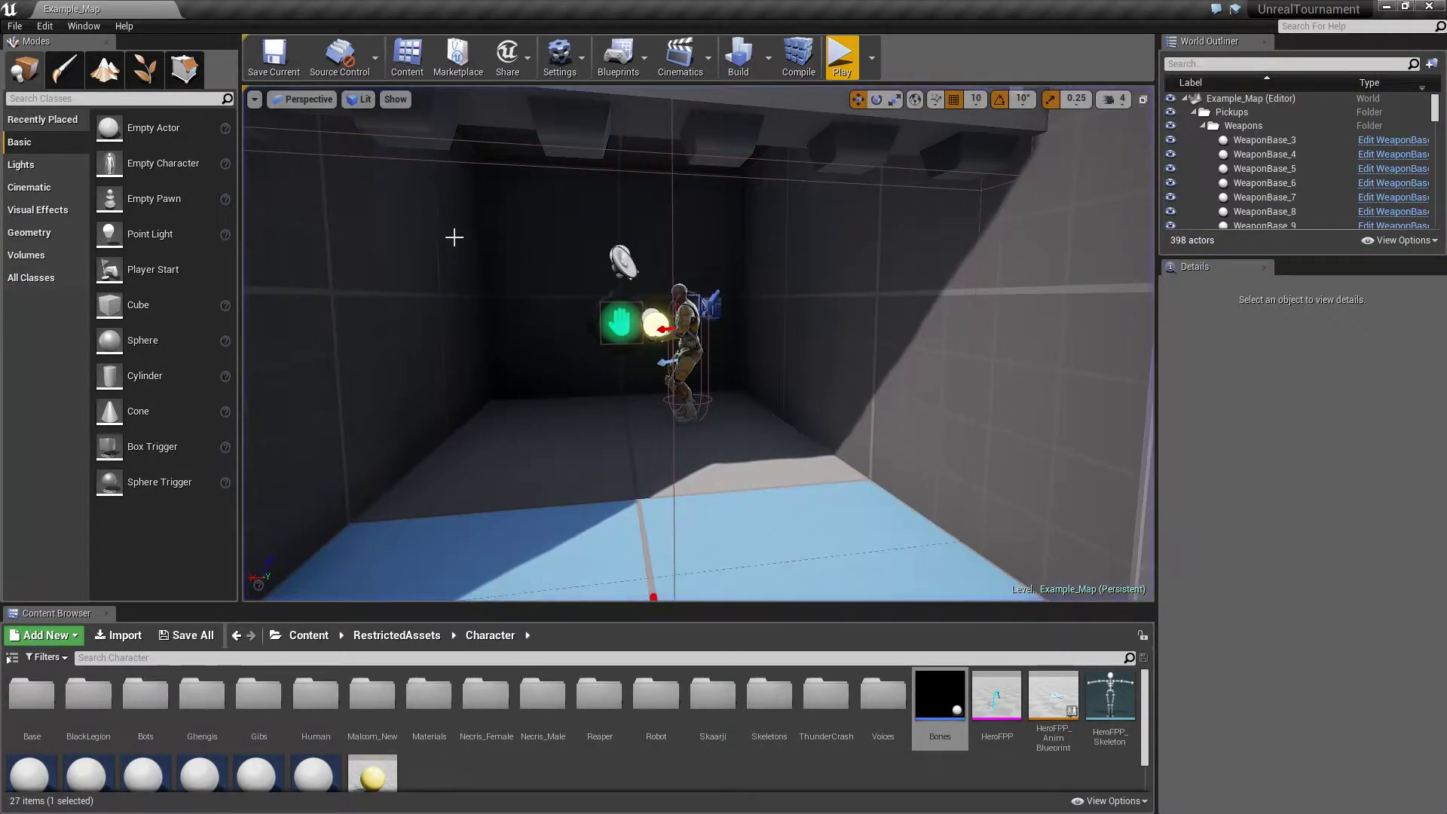
# Select Tutorial_Bot01 in the trap room and look through its available Anim Class options without changing them
pyautogui.click(707, 381)
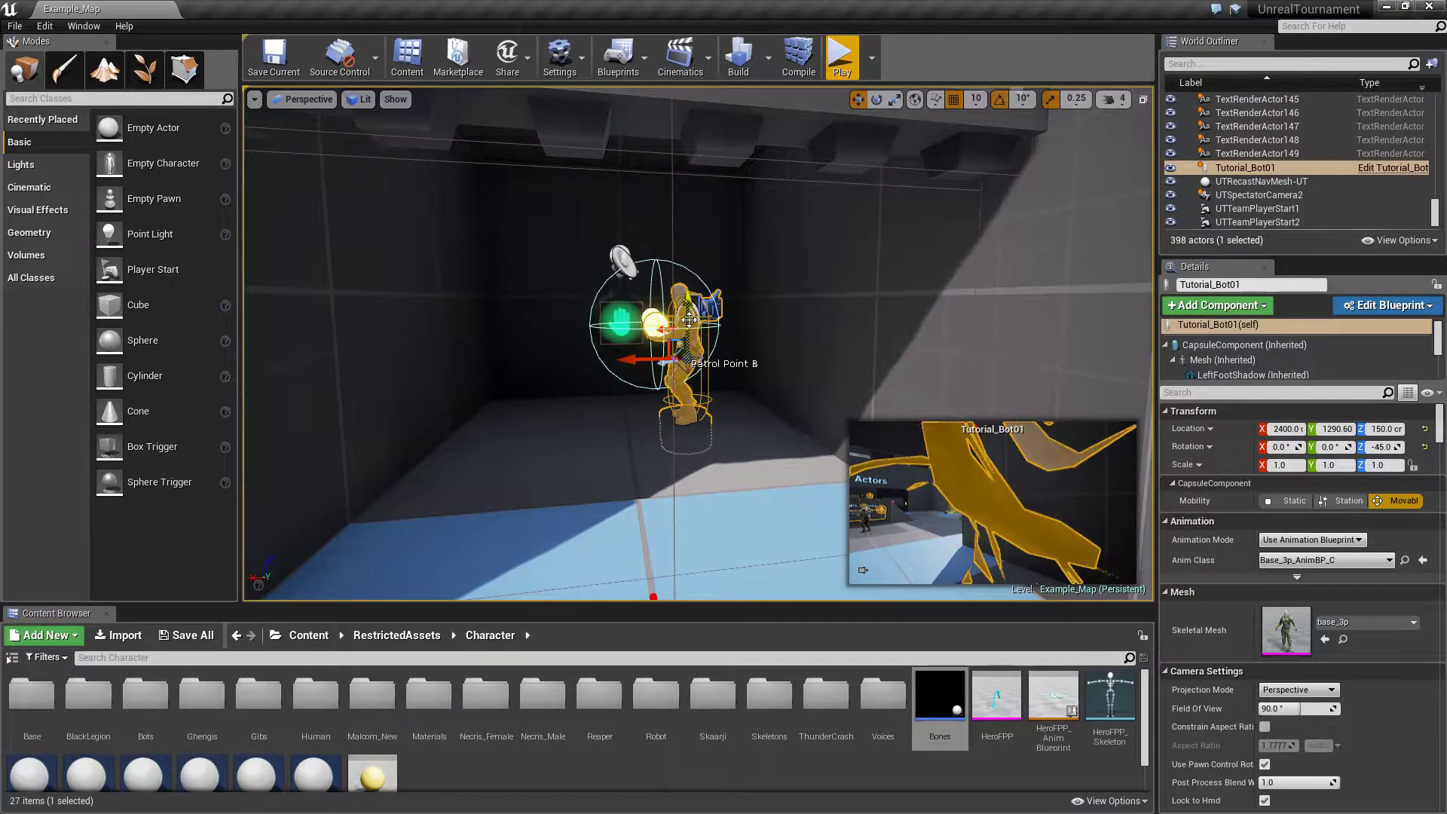
pyautogui.click(1358, 564)
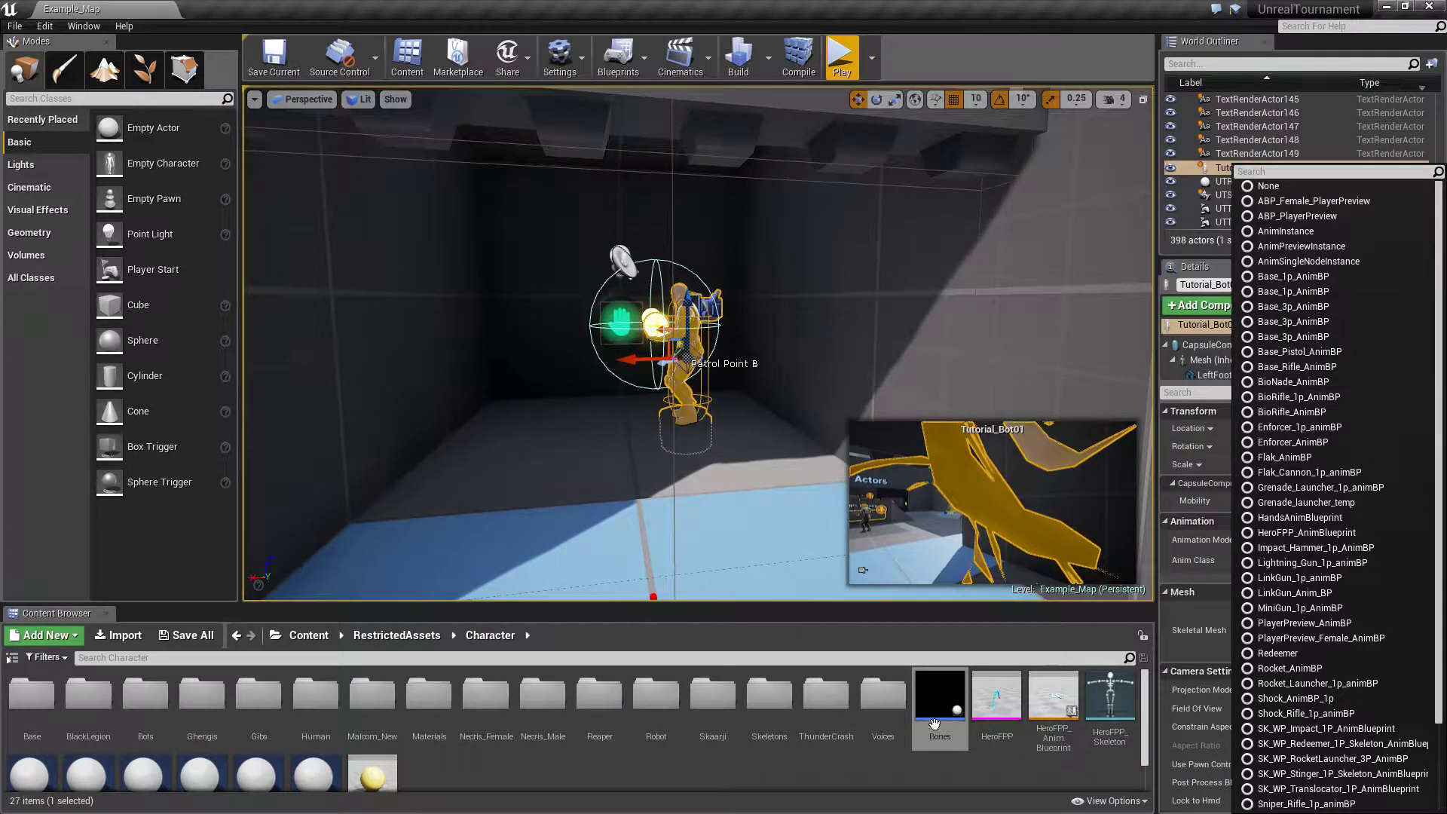
pyautogui.click(788, 773)
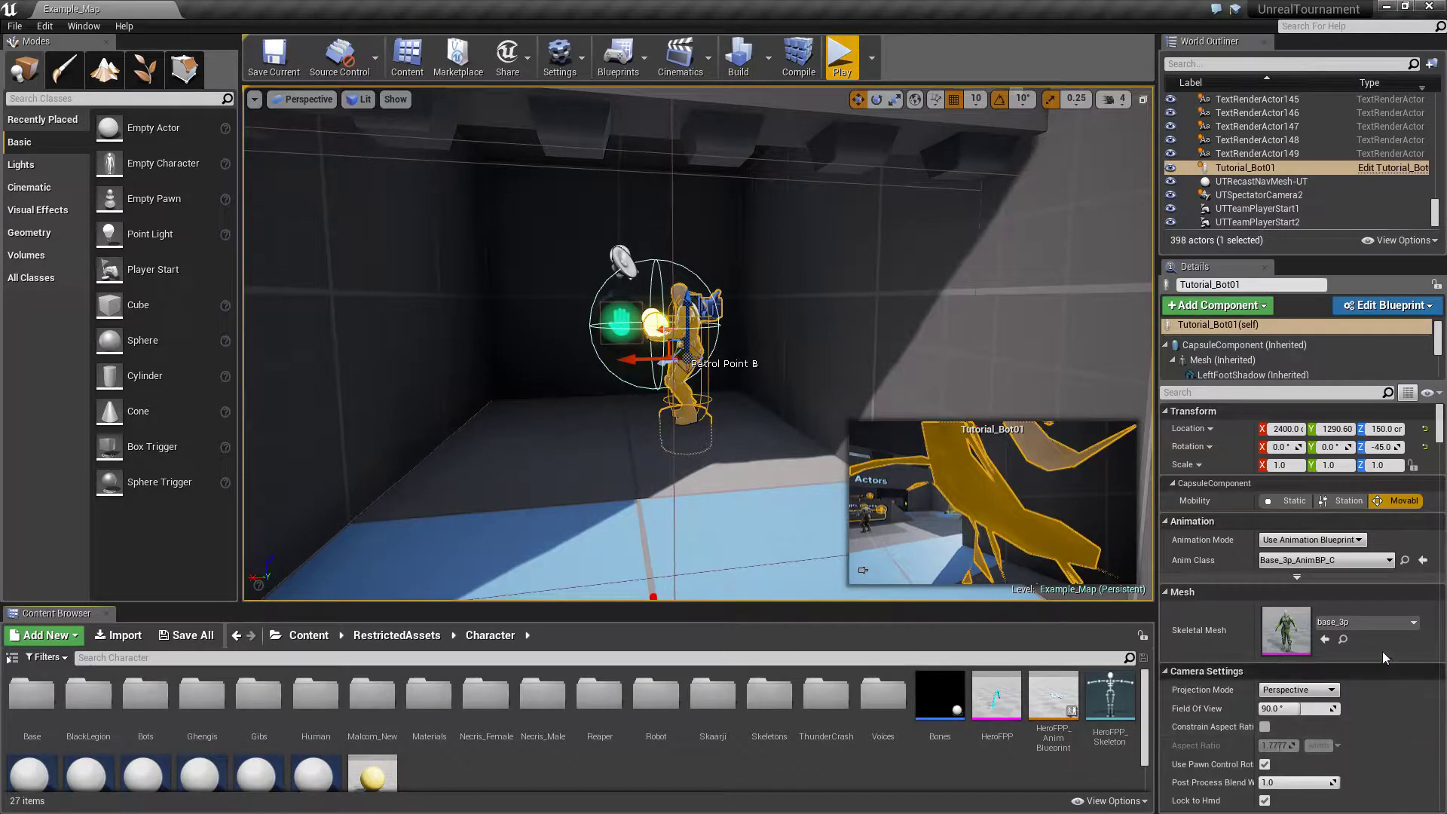
# Set the skeletal mesh of Tutorial_Bot01 to malcolm_ut4_SKELMESH
pyautogui.click(1413, 623)
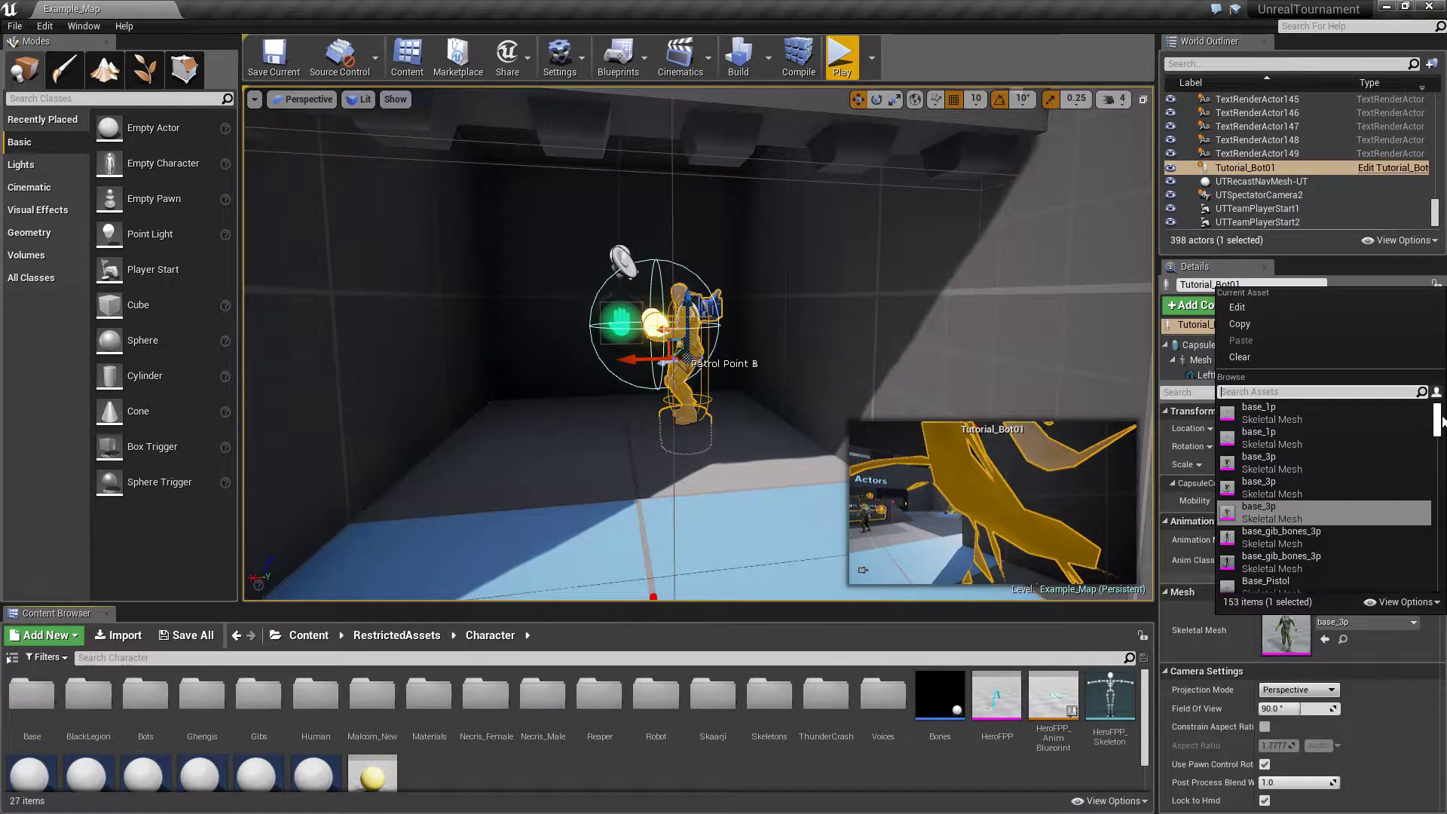
pyautogui.scroll(-2, 1379, 460)
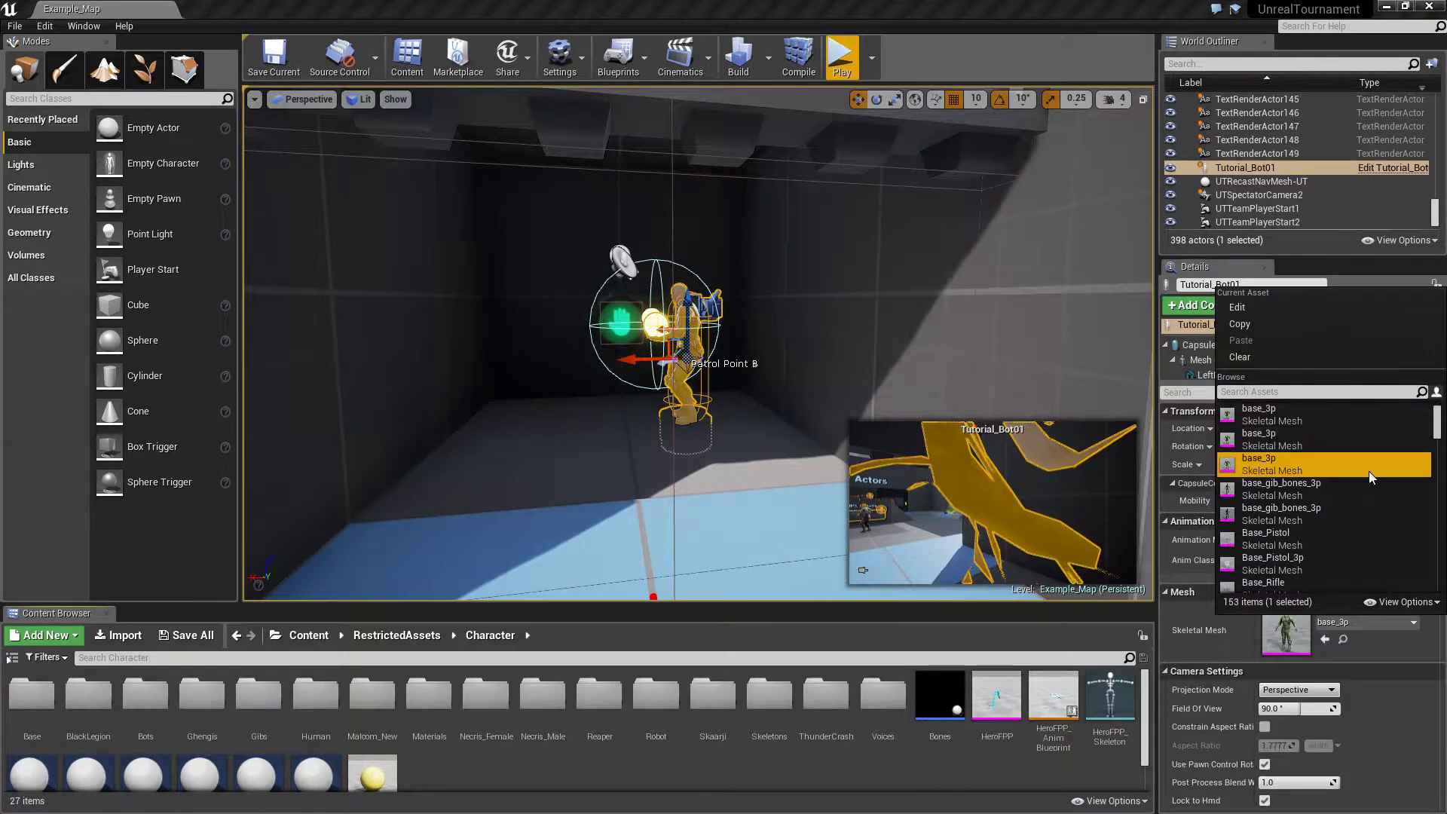
pyautogui.scroll(-5, 1369, 471)
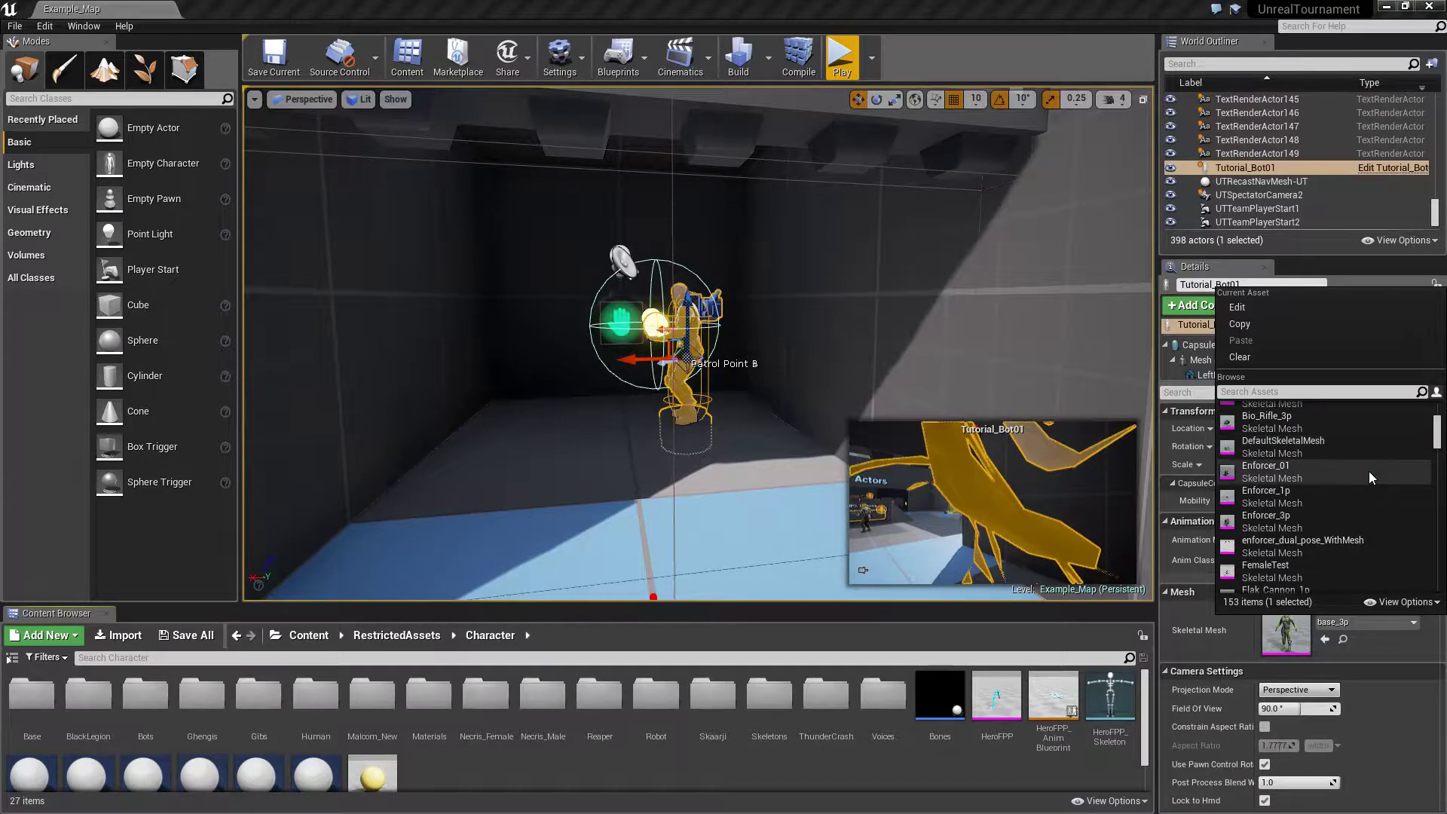
pyautogui.scroll(3, 1369, 471)
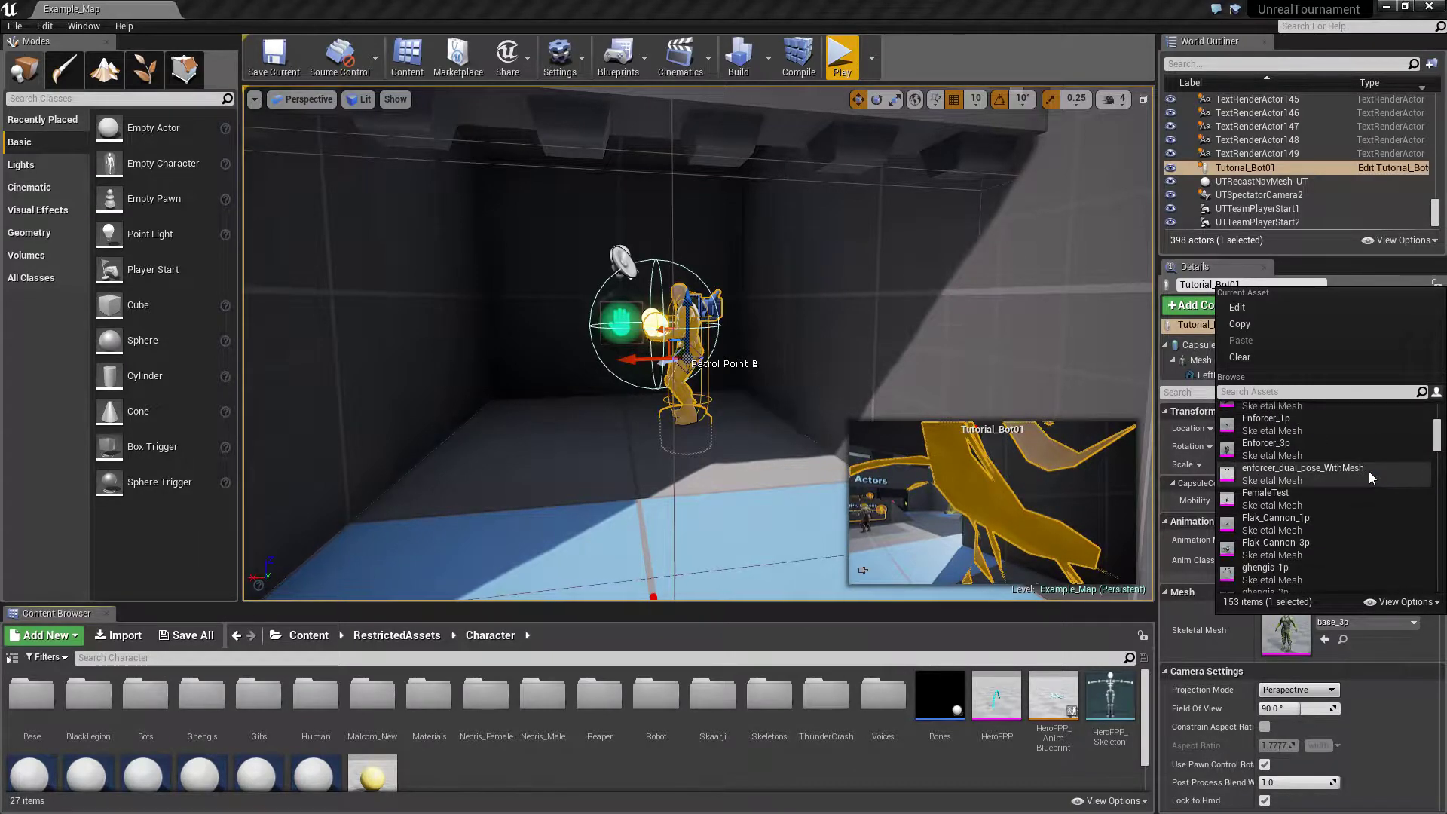
pyautogui.scroll(-4, 1369, 472)
pyautogui.scroll(-3, 1368, 472)
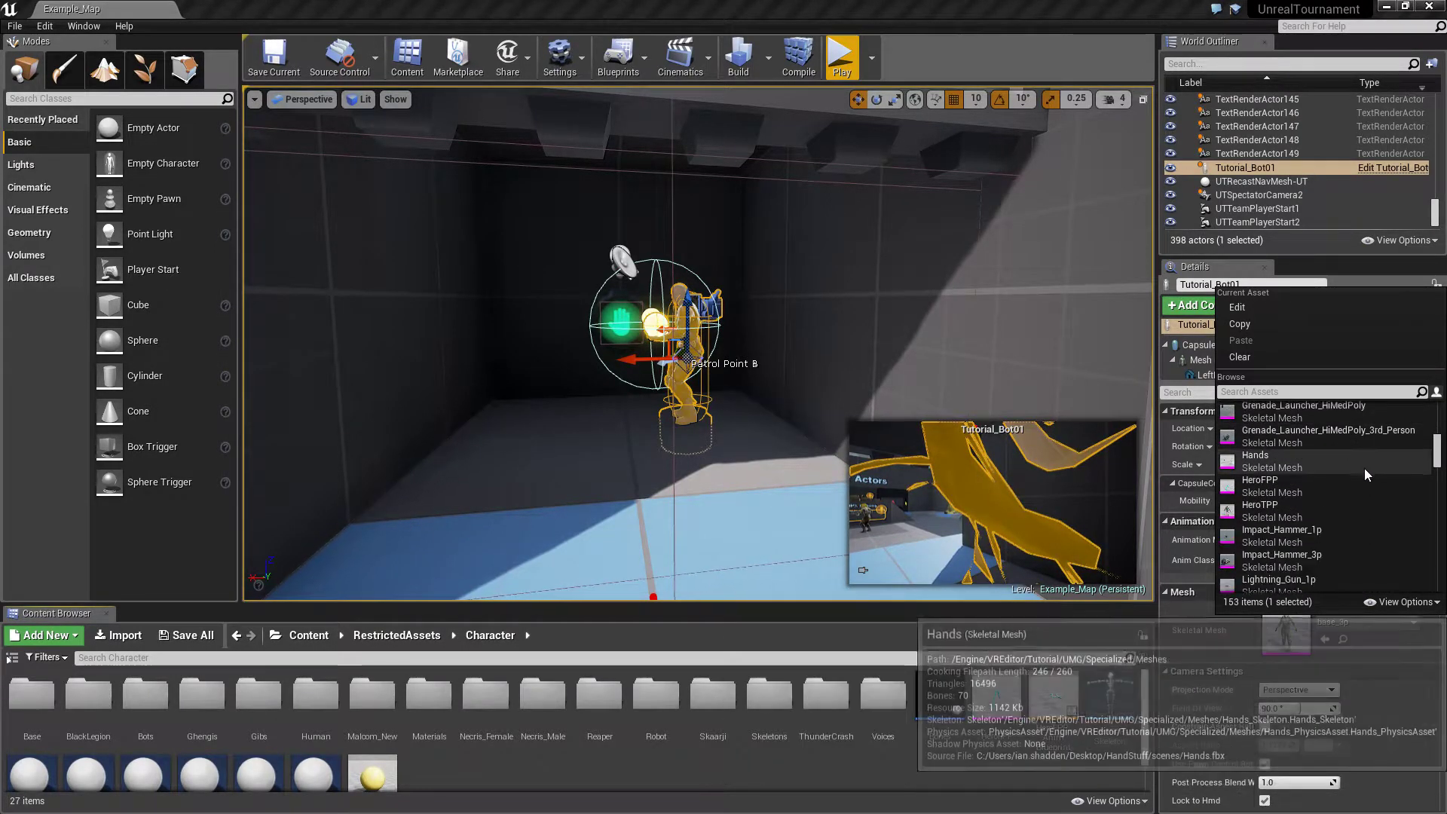
pyautogui.scroll(-5, 1363, 469)
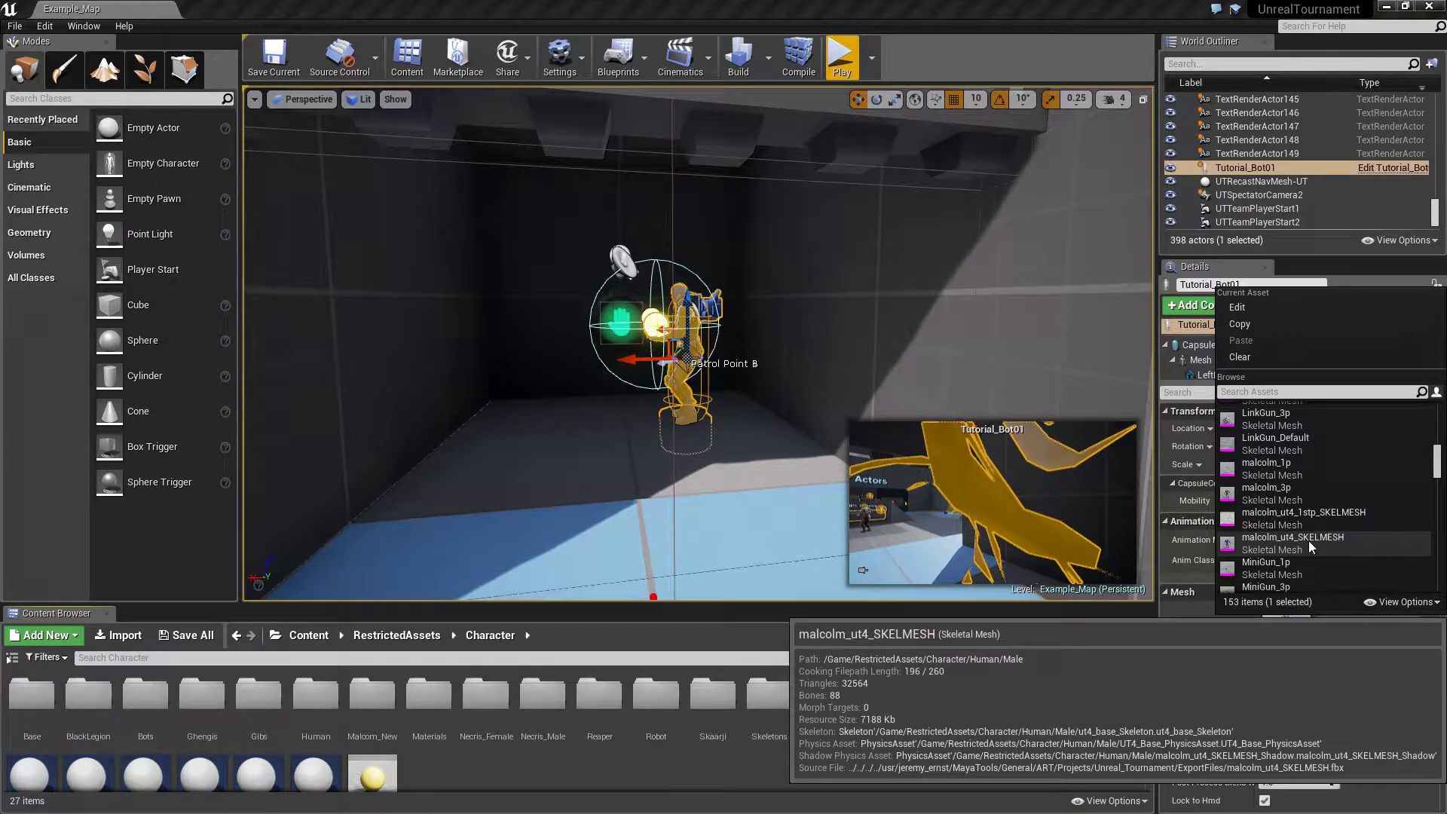
pyautogui.click(1340, 538)
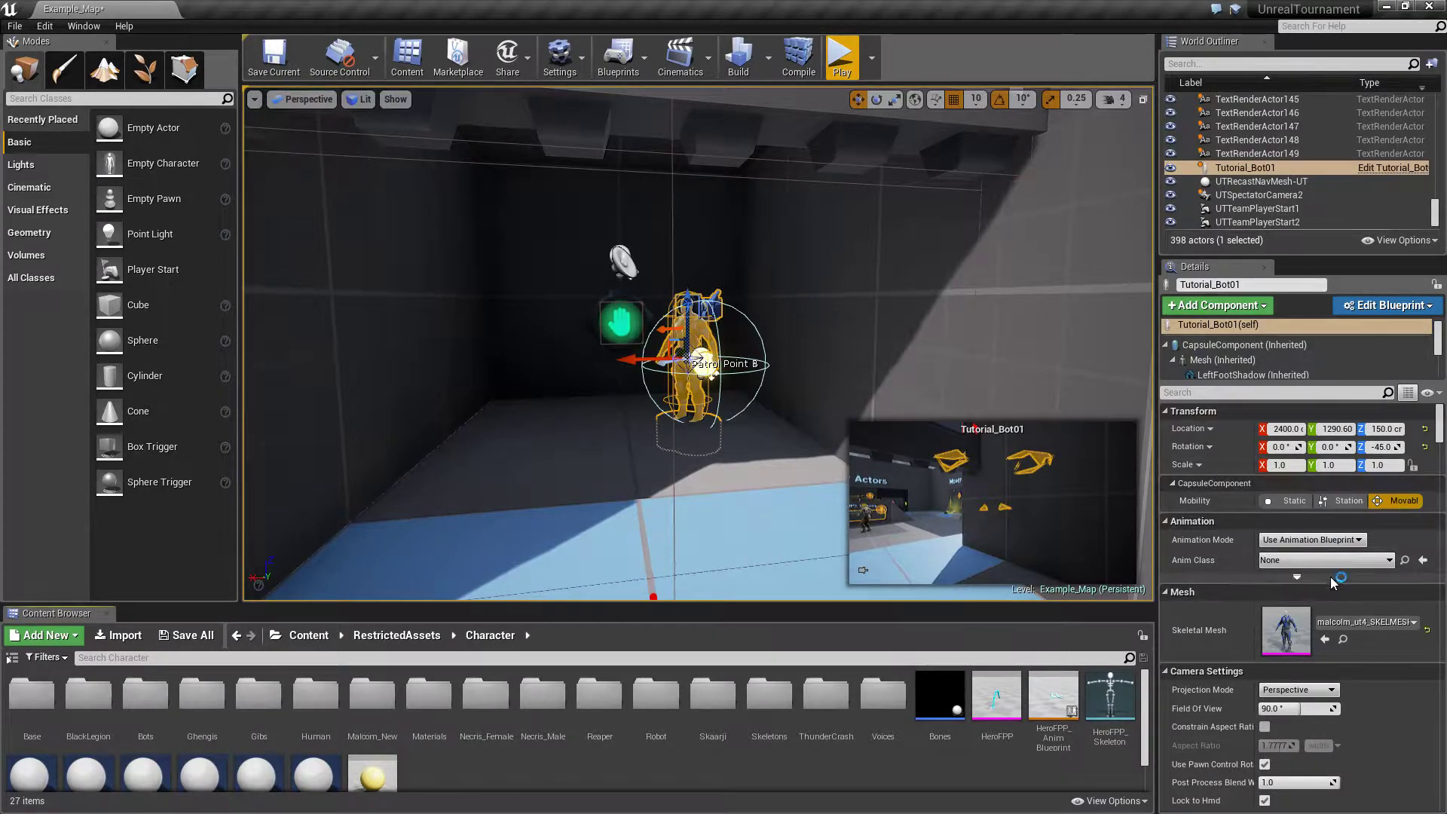
# Set the skeletal mesh of Tutorial_Bot01 to necris_female_3p
pyautogui.click(1383, 564)
pyautogui.click(1414, 623)
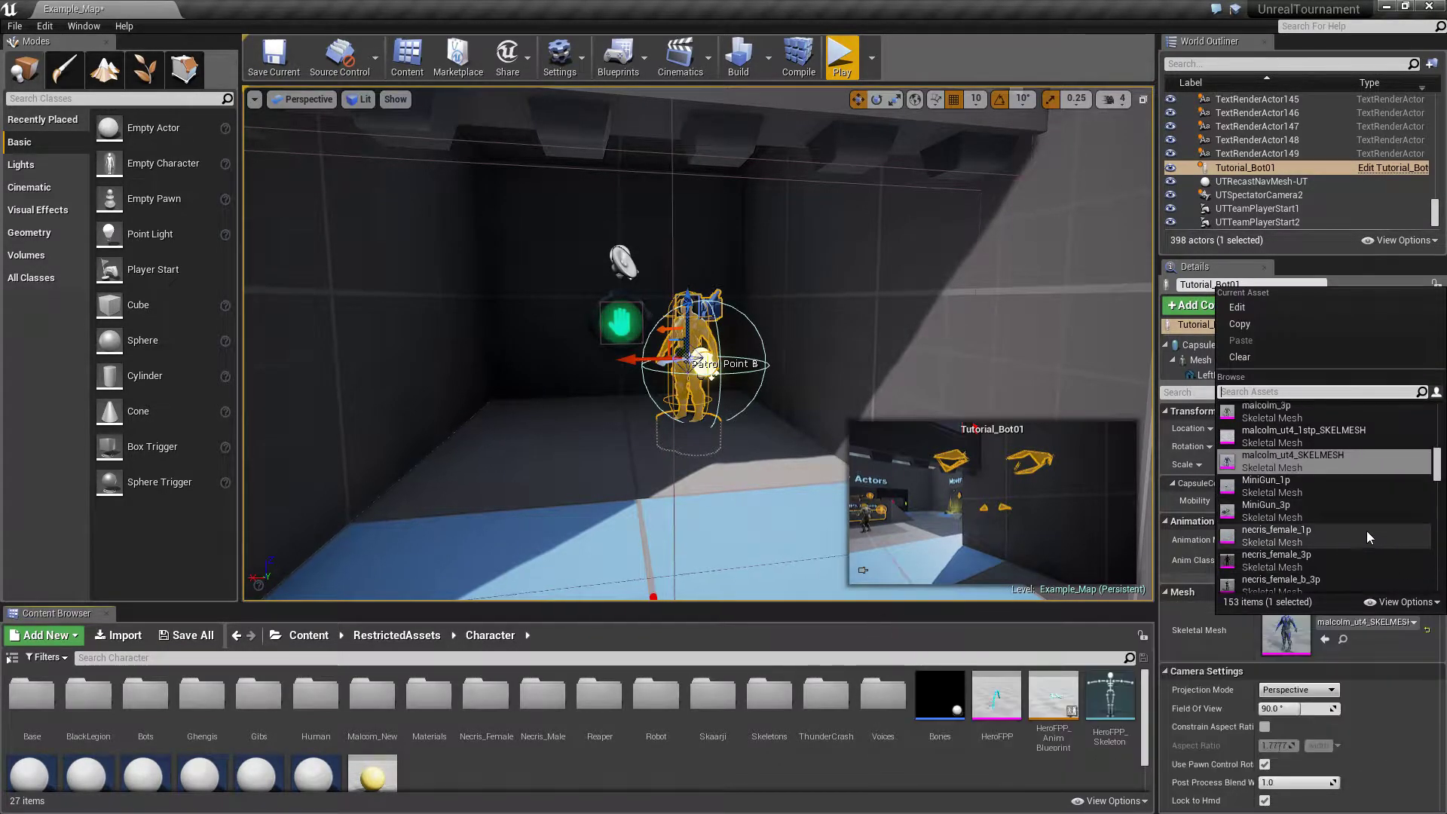
pyautogui.scroll(-1, 1367, 530)
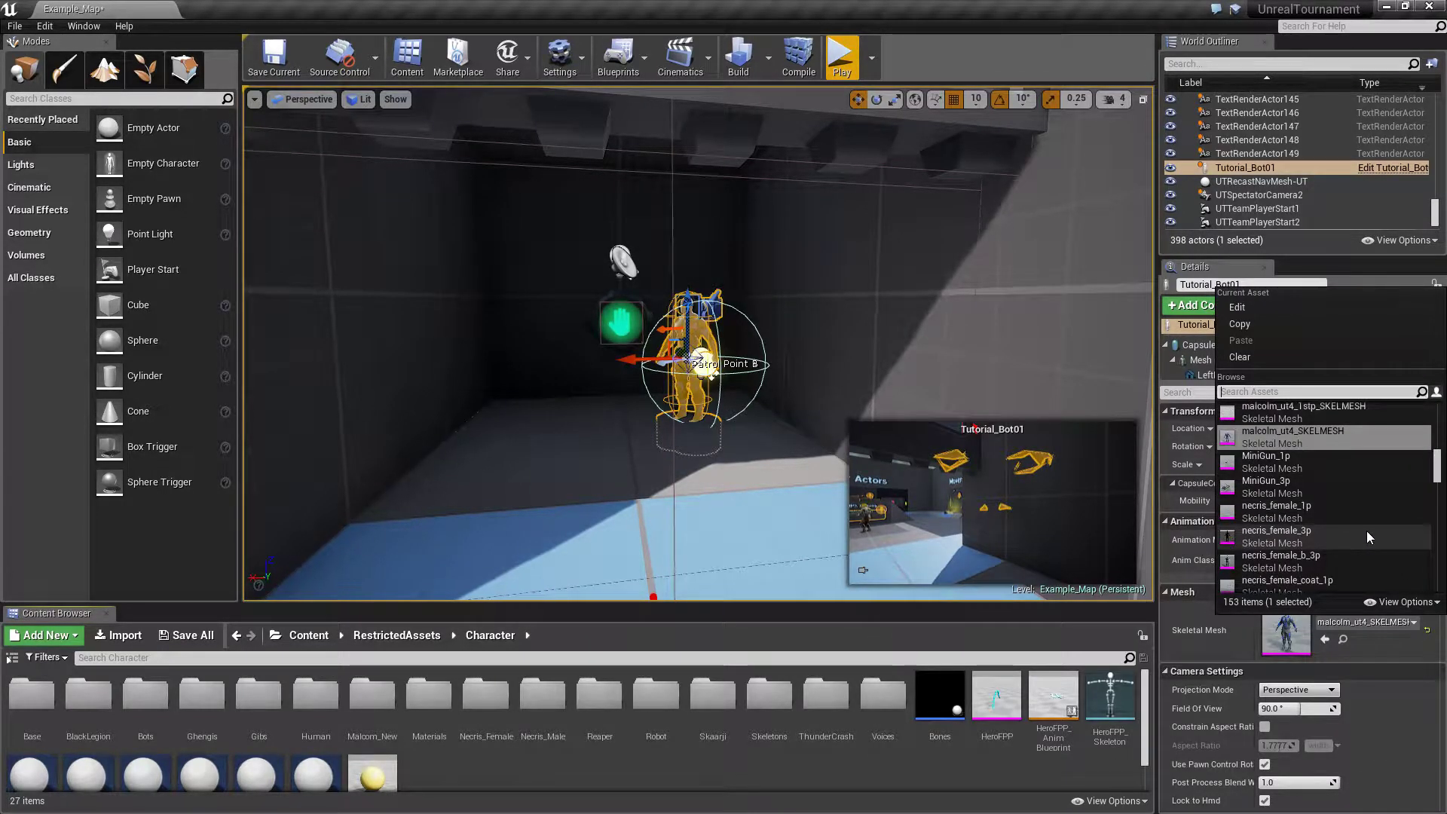
pyautogui.click(1301, 535)
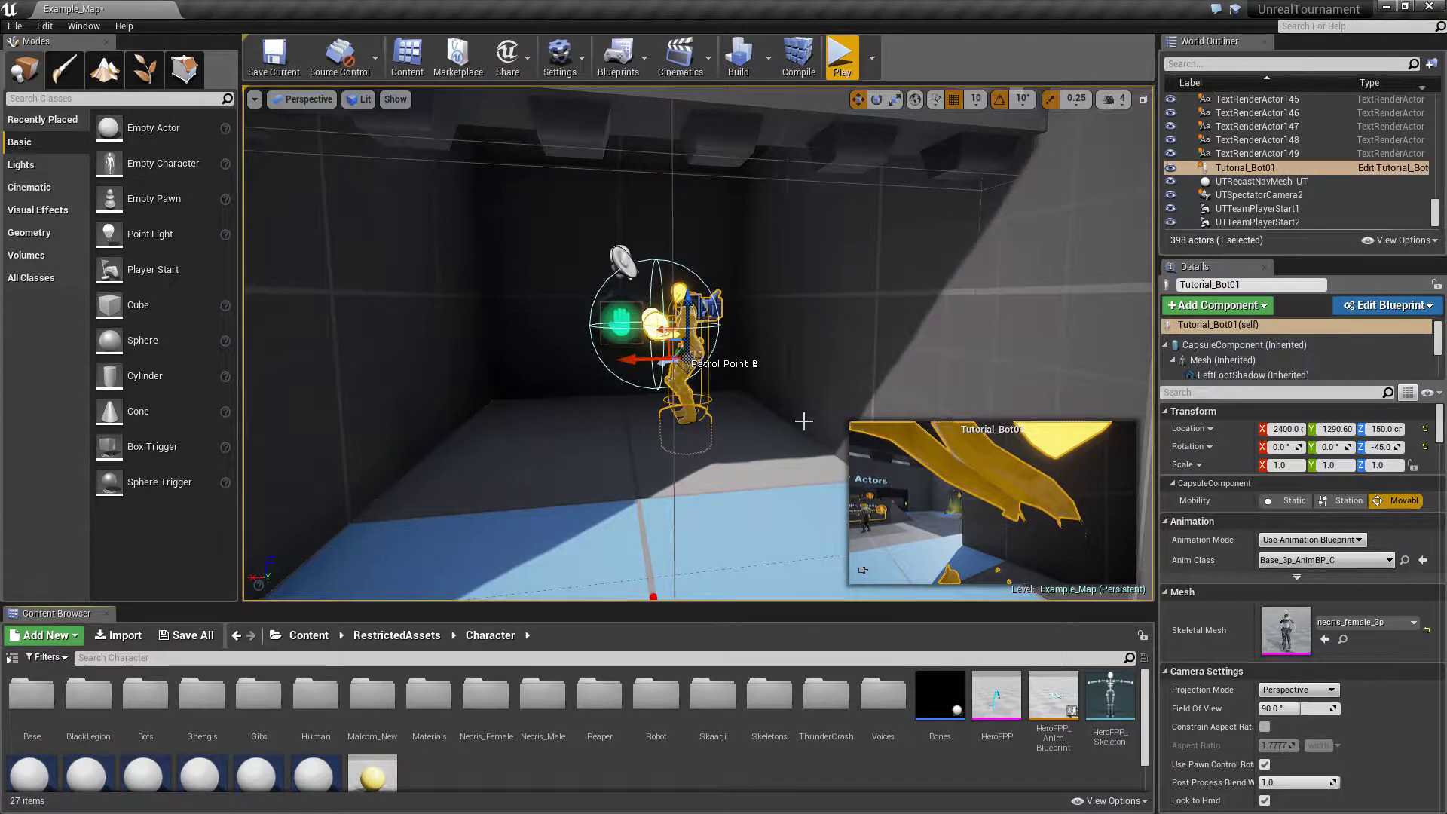
# Play the level, walk to the trap room to check the bot with its necris_female_3p mesh, and end the play session
pyautogui.click(841, 58)
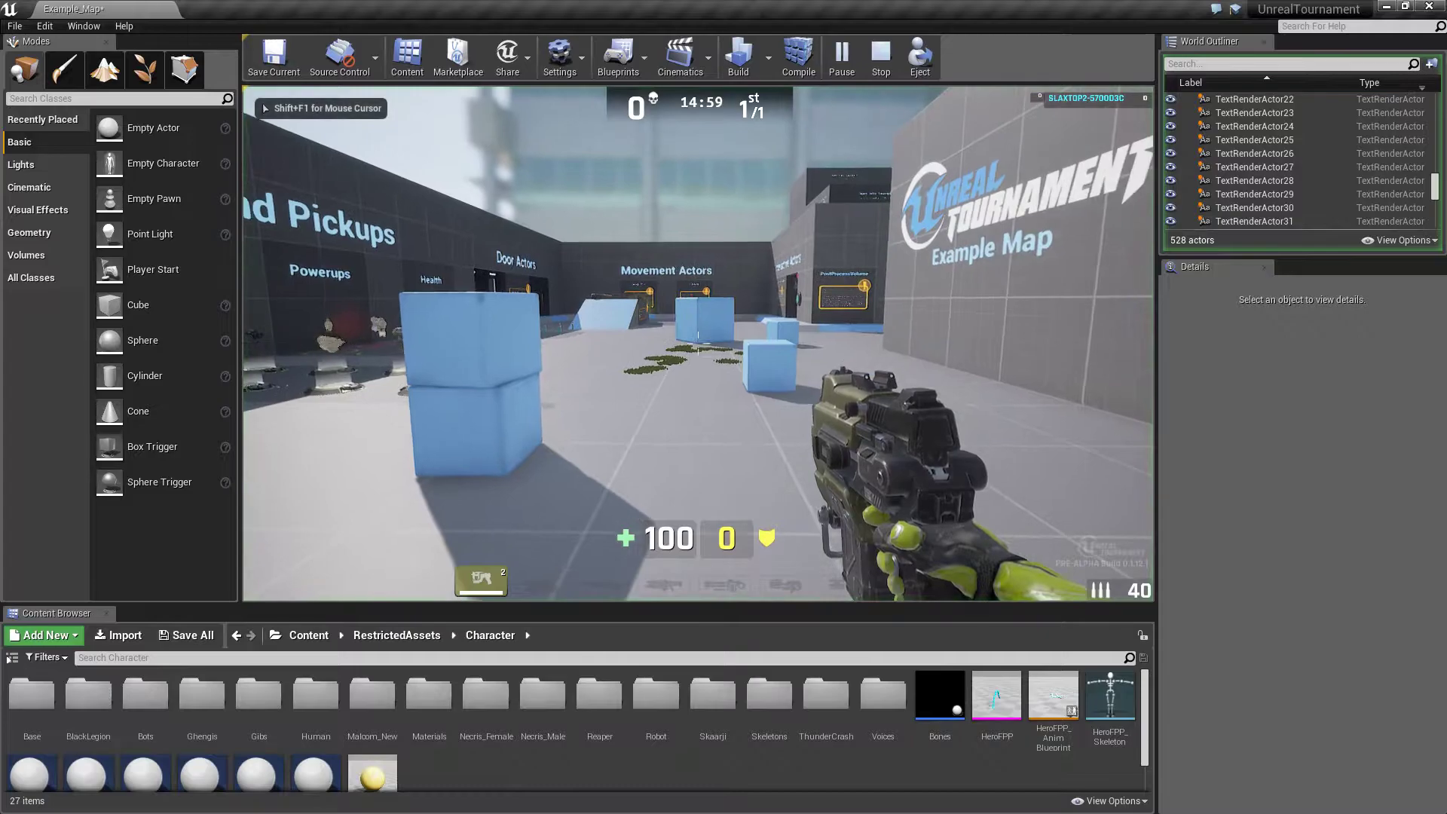
pyautogui.press('w')
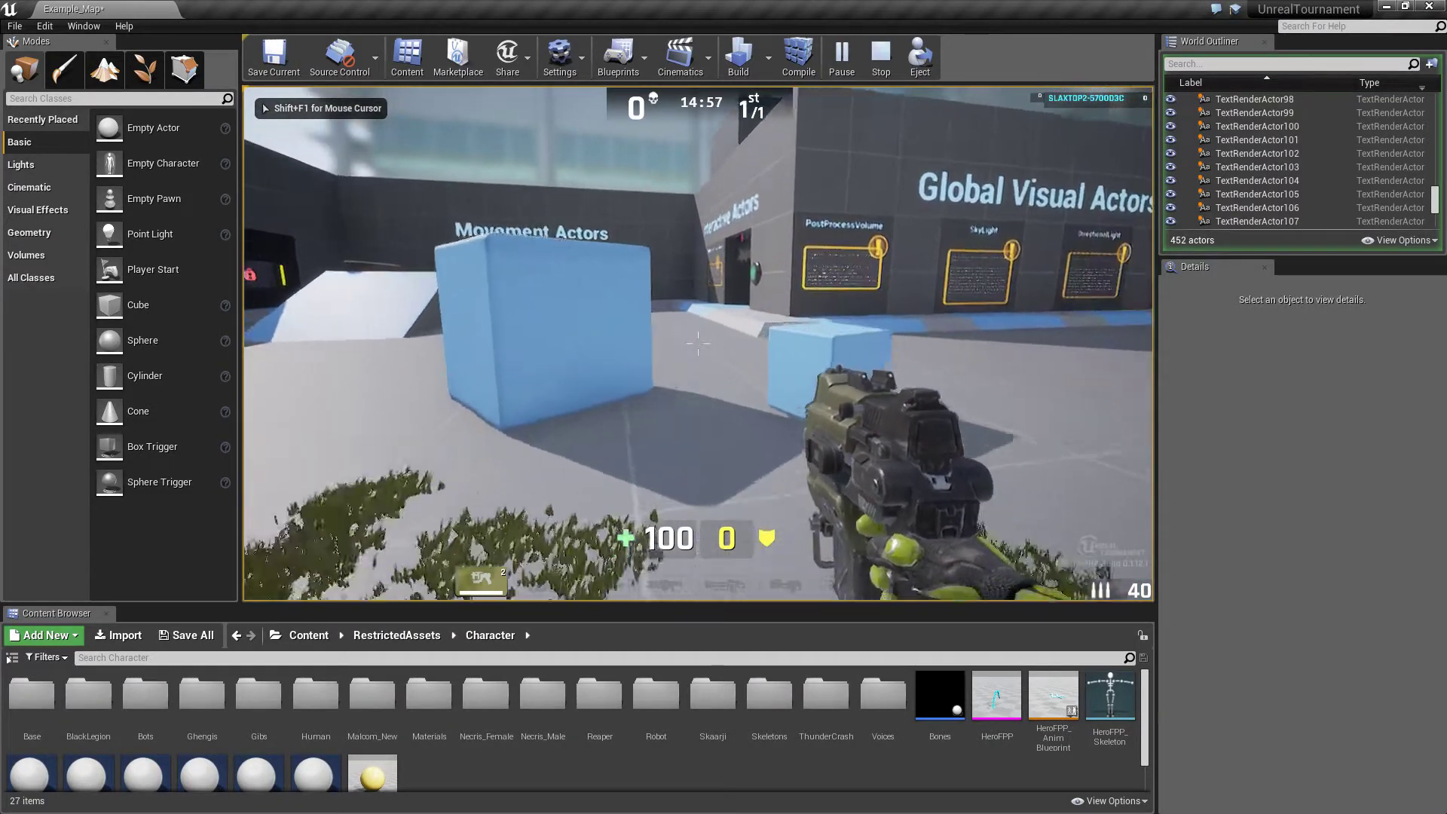
pyautogui.press('w')
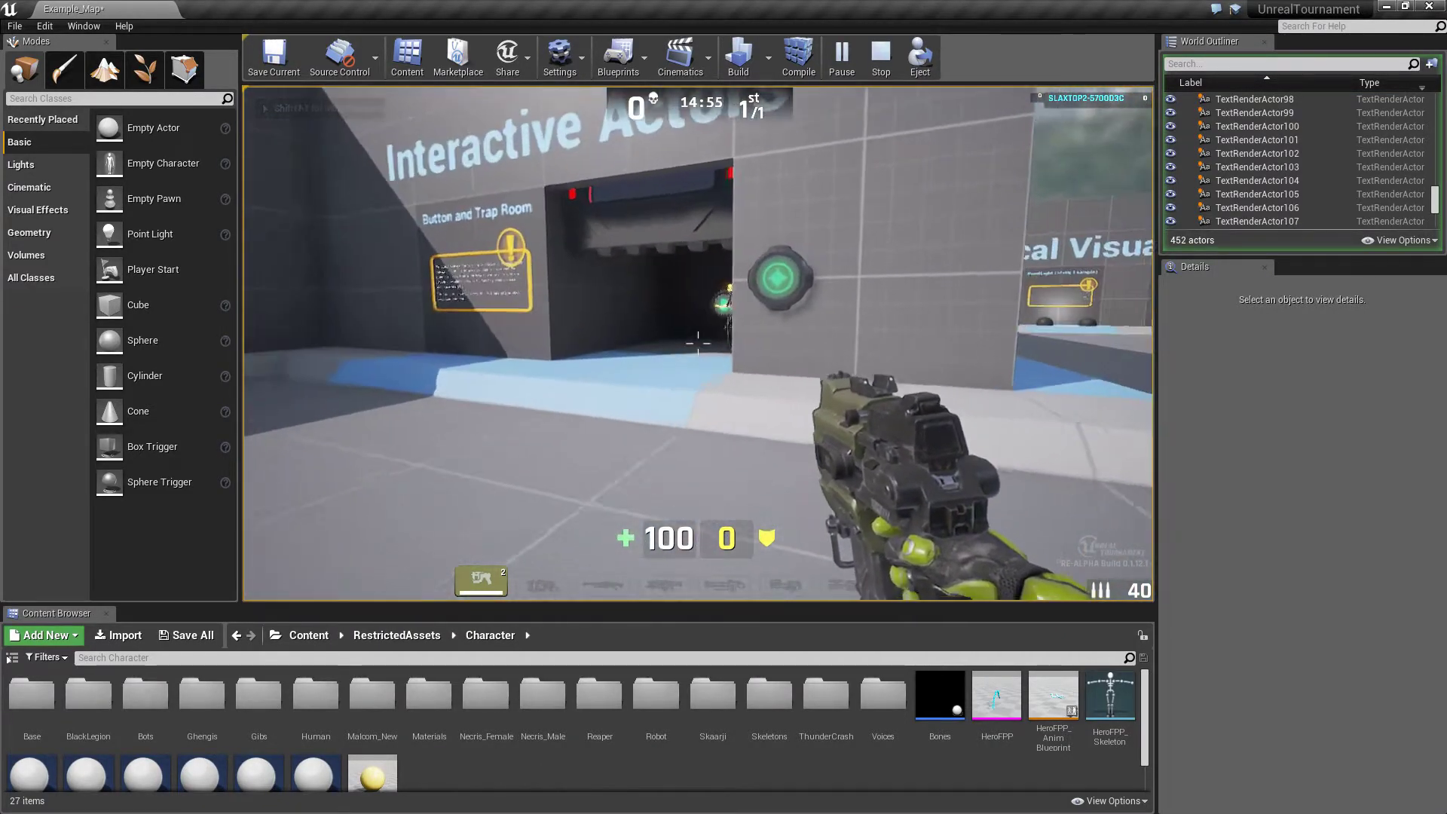
pyautogui.press('w')
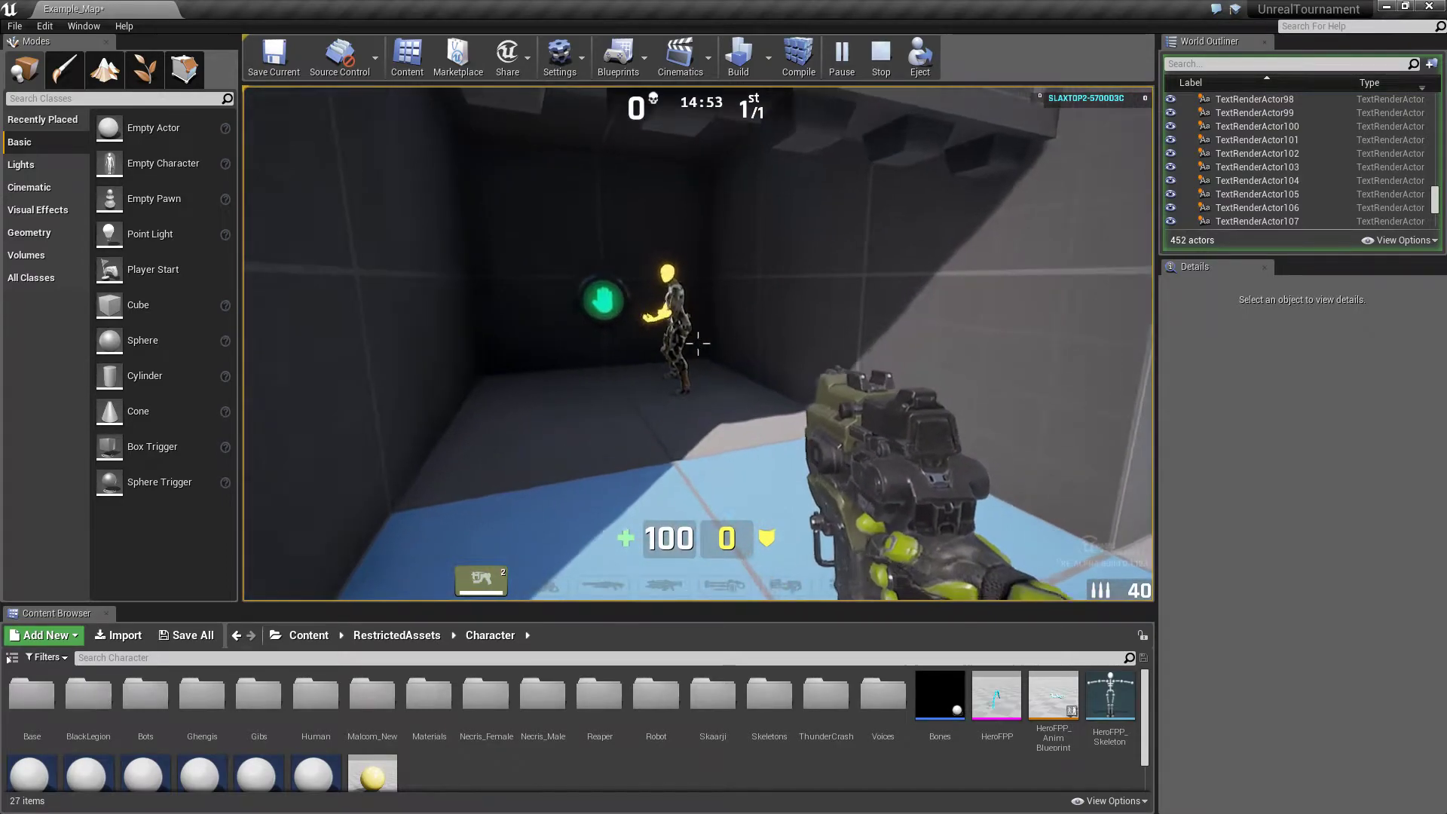
pyautogui.press('w')
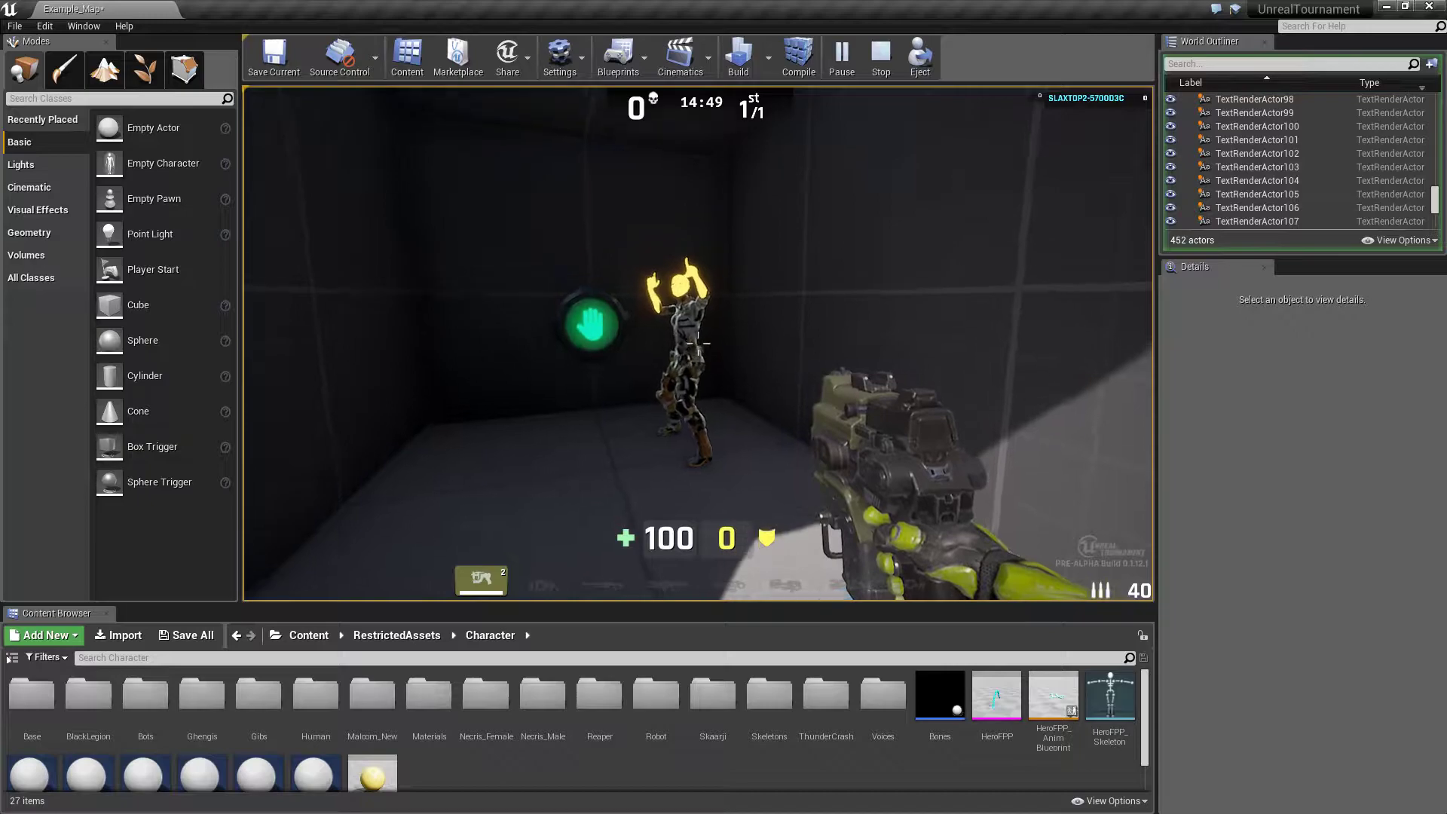
pyautogui.press('s')
pyautogui.press('s')
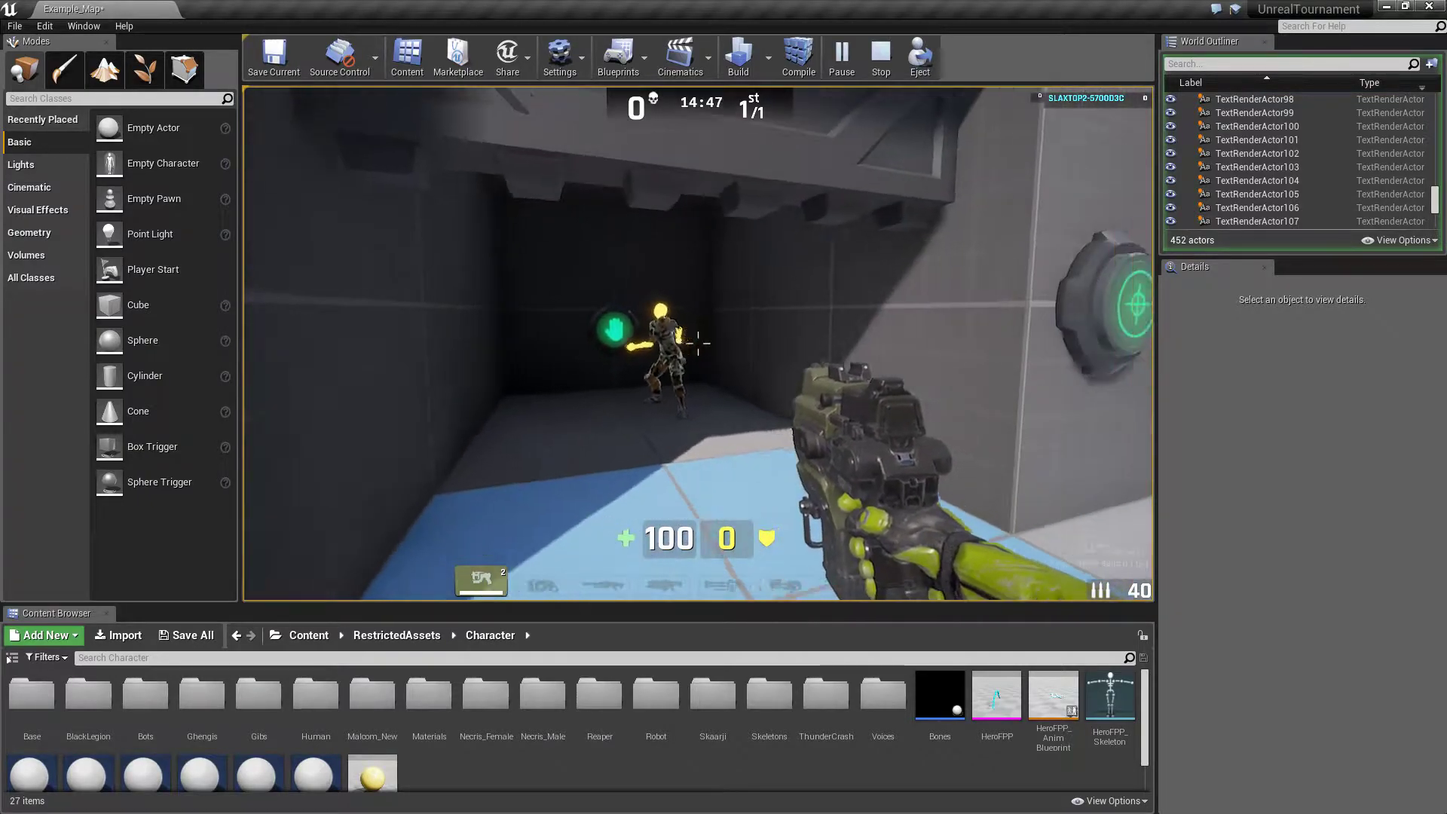
pyautogui.press('Escape')
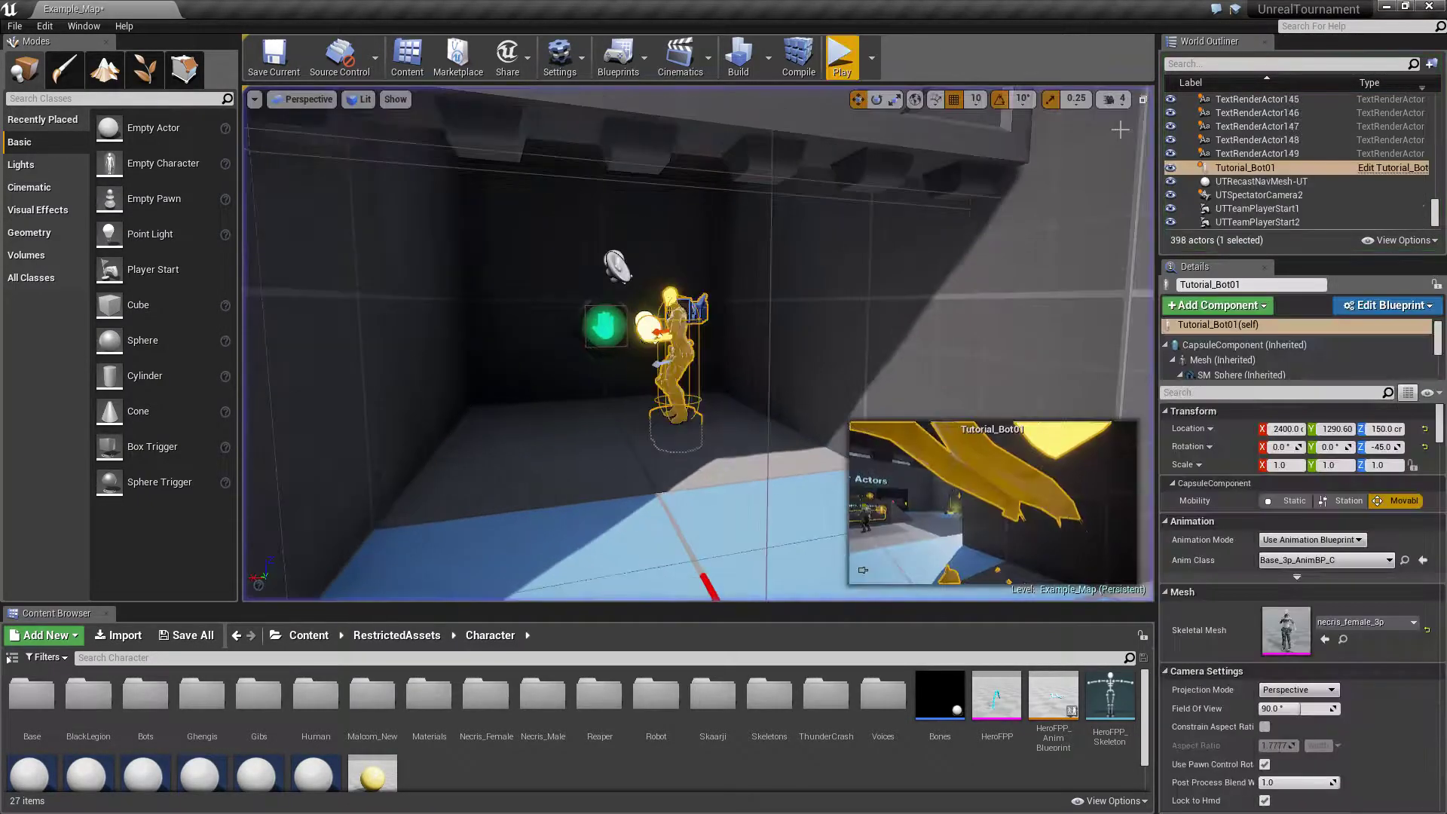
# Set the skeletal mesh of Tutorial_Bot01 to robot_3p
pyautogui.click(1412, 622)
pyautogui.scroll(-3, 1367, 518)
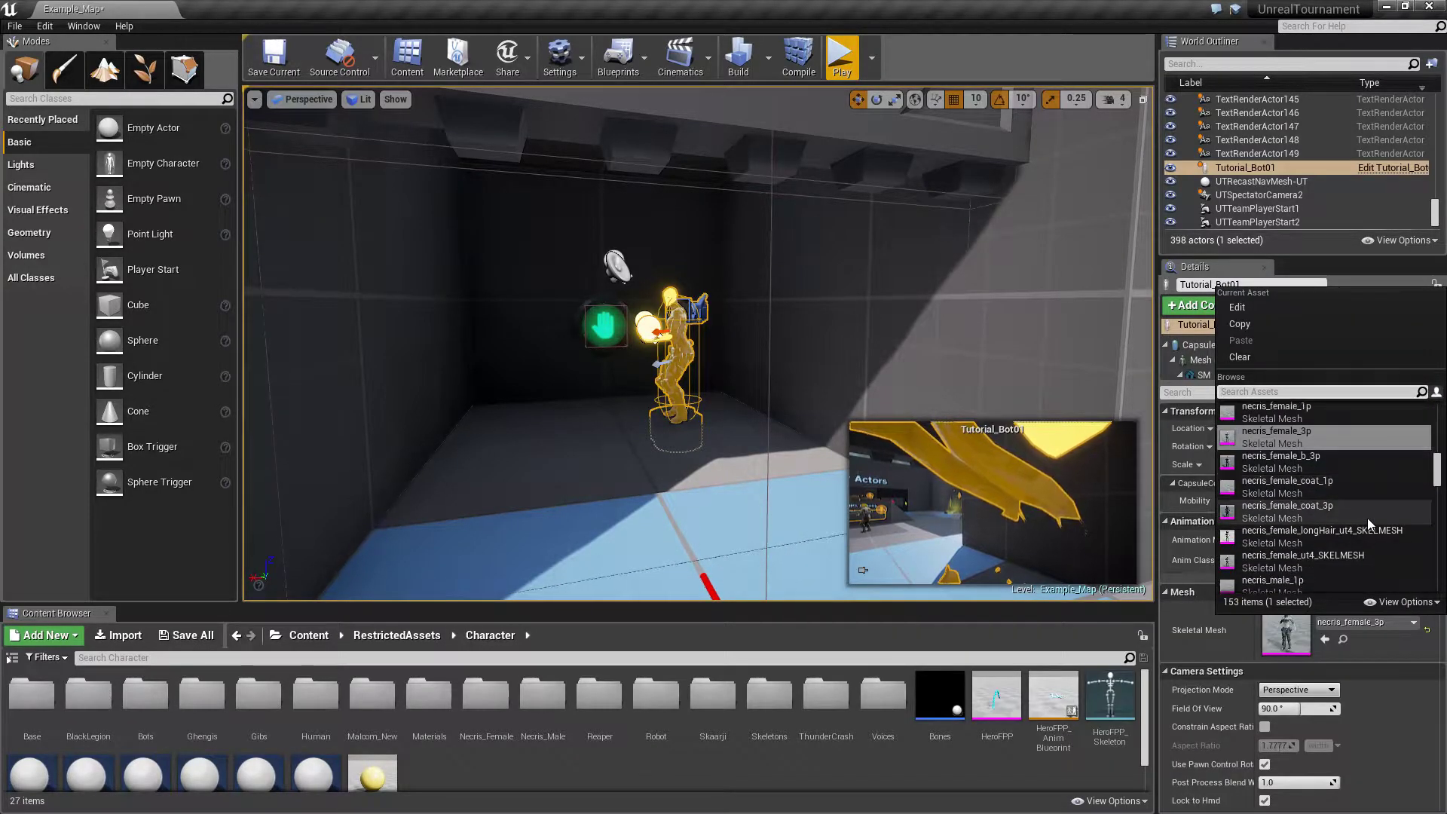
pyautogui.scroll(-5, 1365, 482)
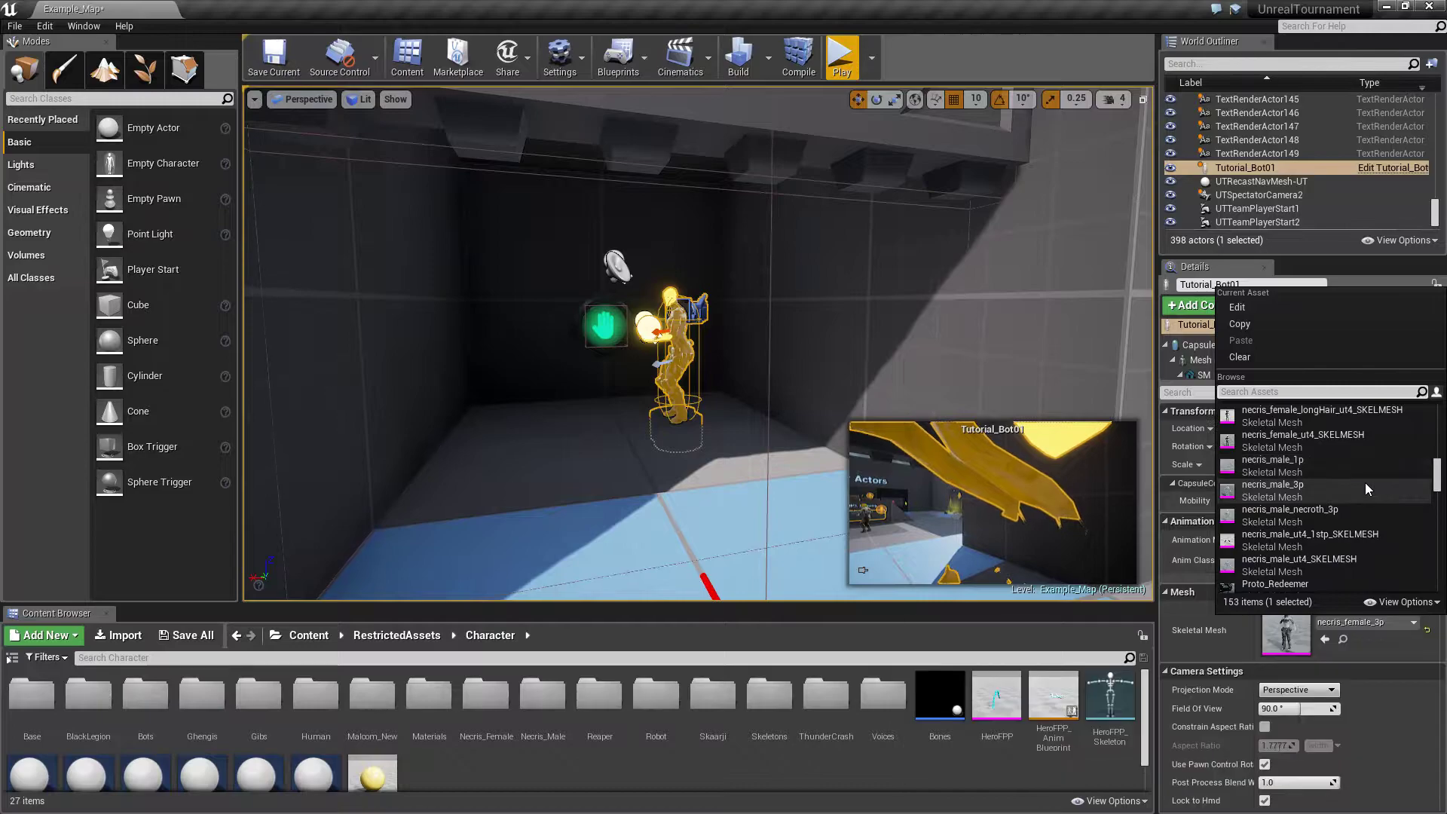
pyautogui.scroll(-4, 1354, 518)
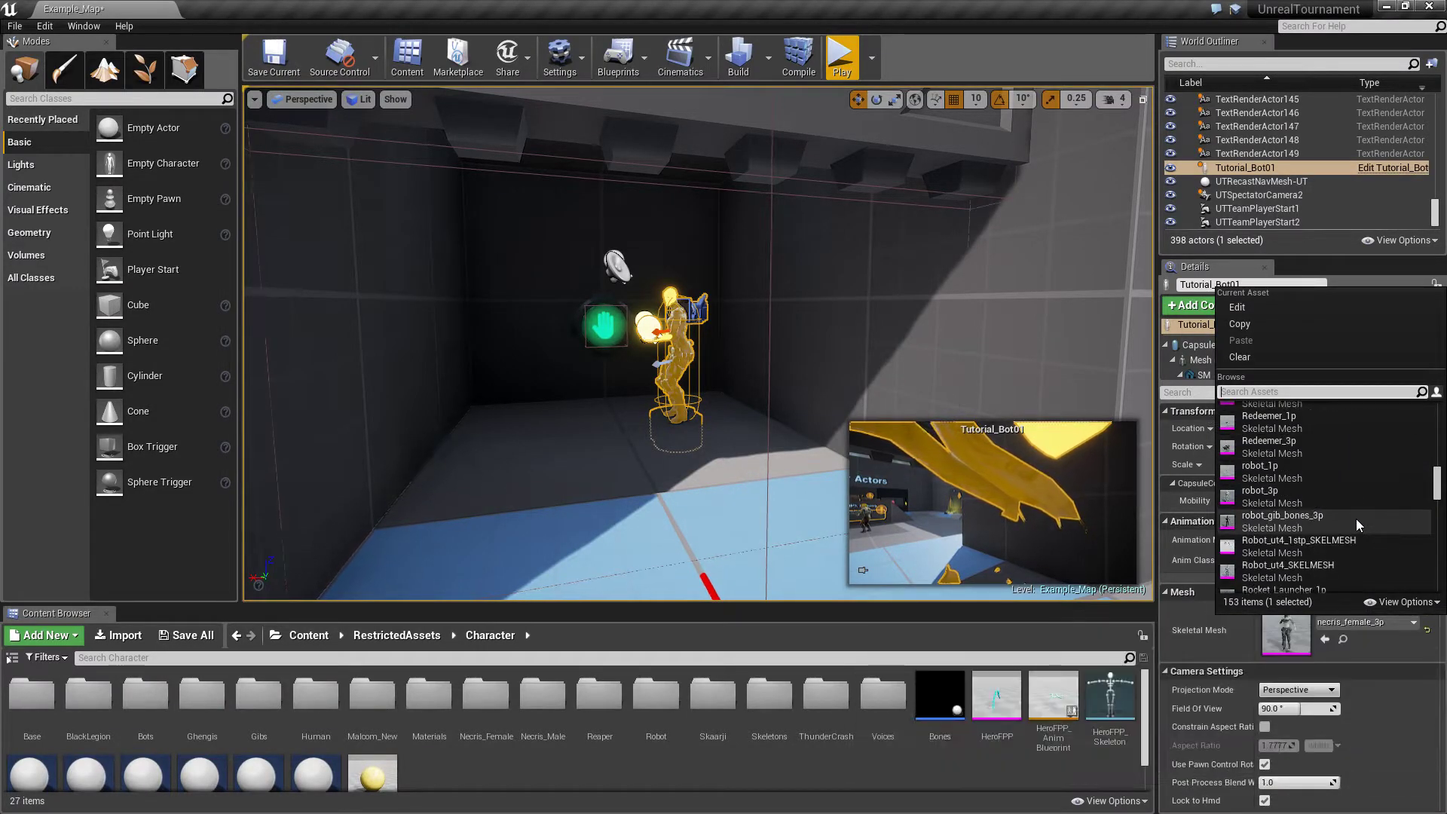
pyautogui.click(1332, 495)
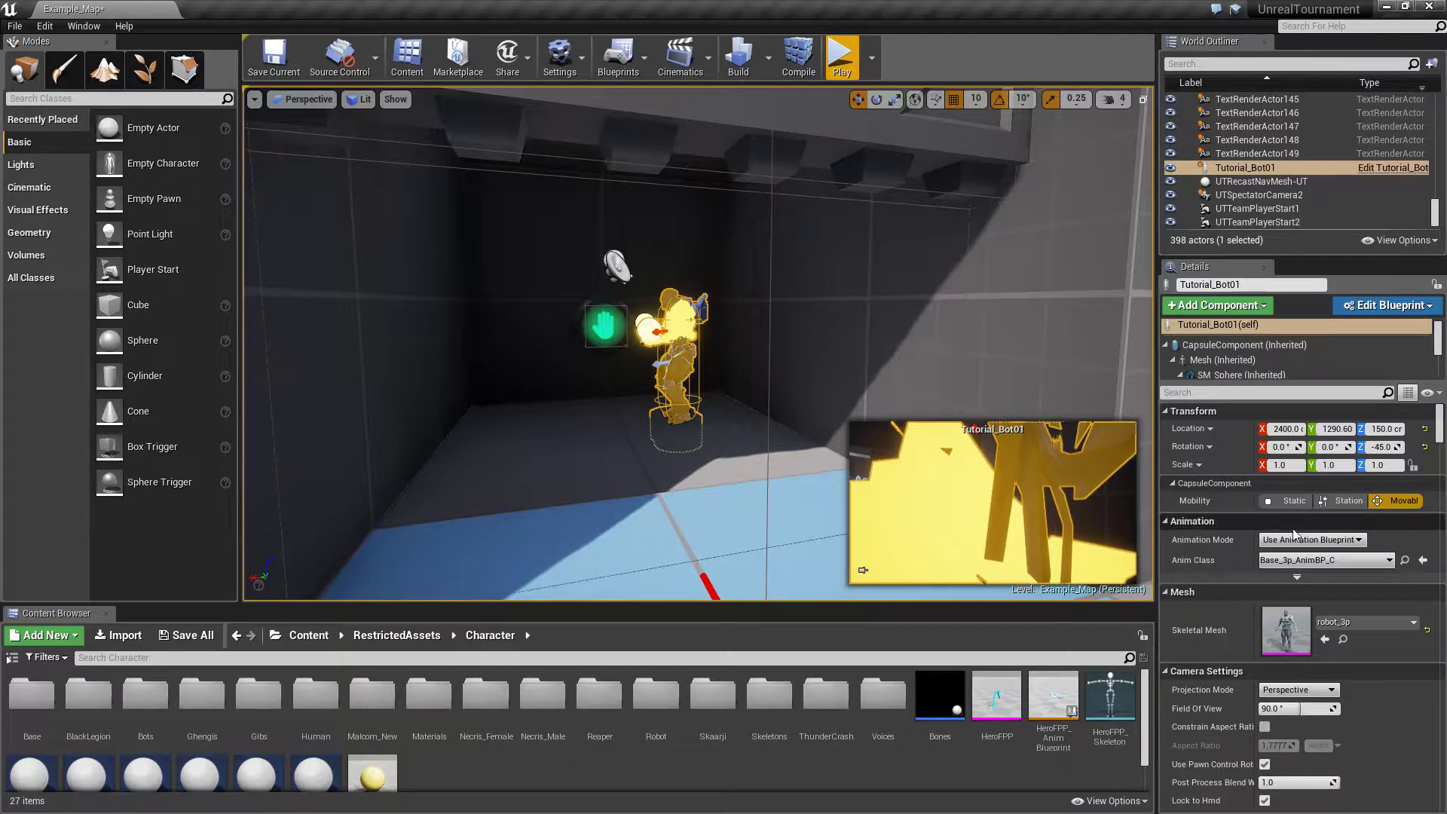
# Try each of the two SK_CH_TwinSouls_Reaper_Cine assets as the skeletal mesh of Tutorial_Bot01
pyautogui.click(1393, 622)
pyautogui.scroll(-3, 1349, 524)
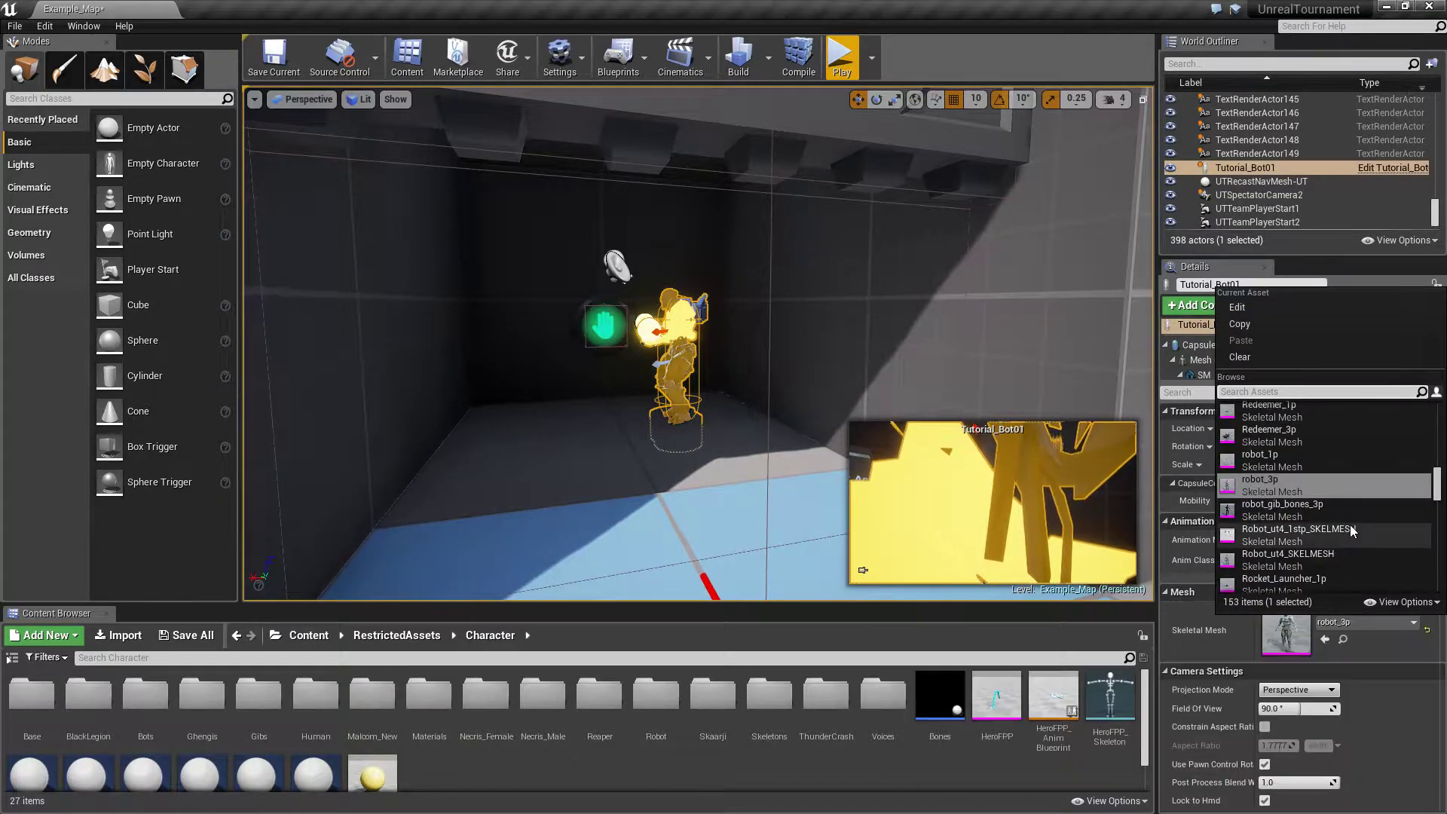
pyautogui.scroll(-5, 1350, 509)
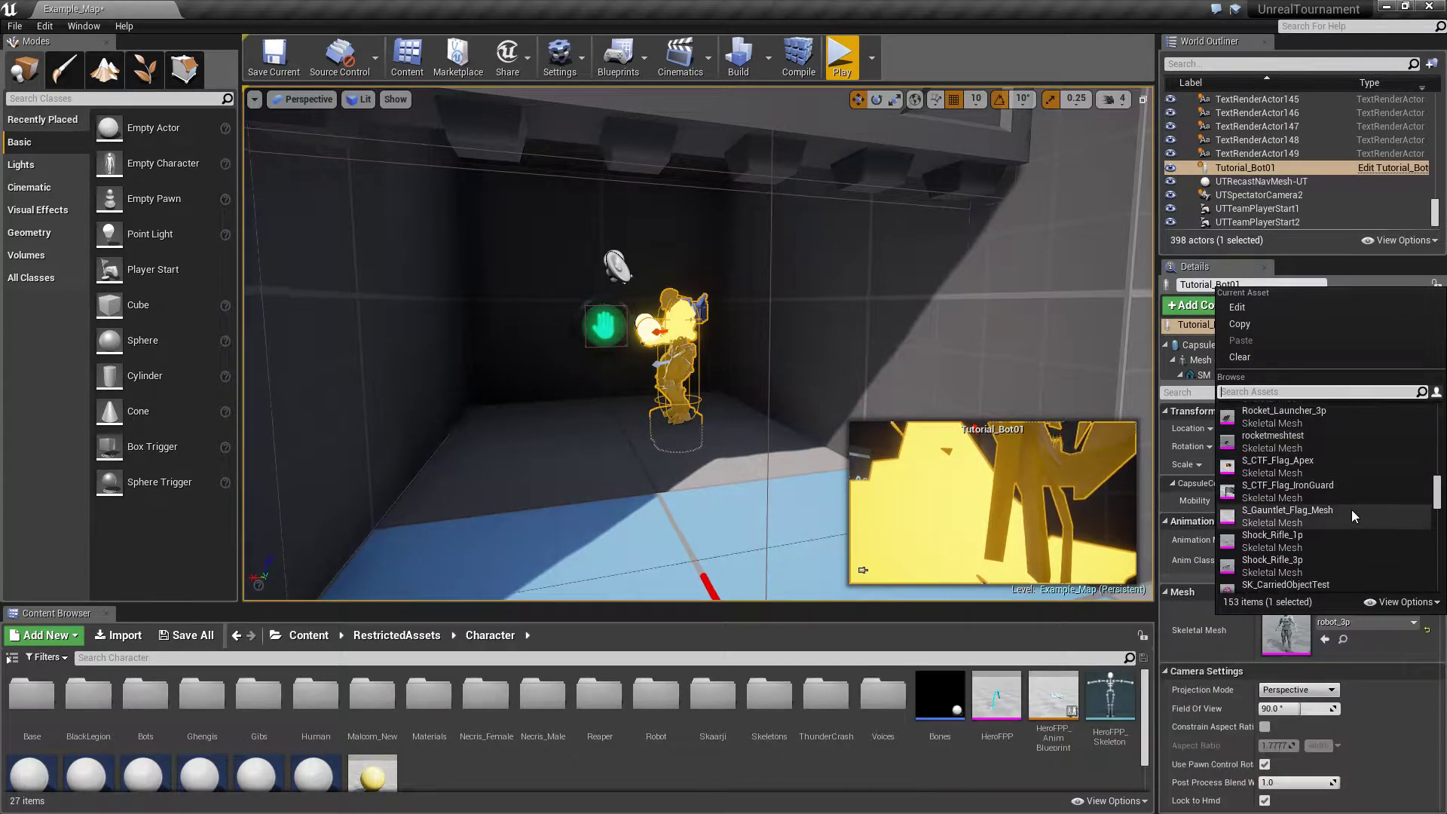
pyautogui.scroll(-3, 1350, 509)
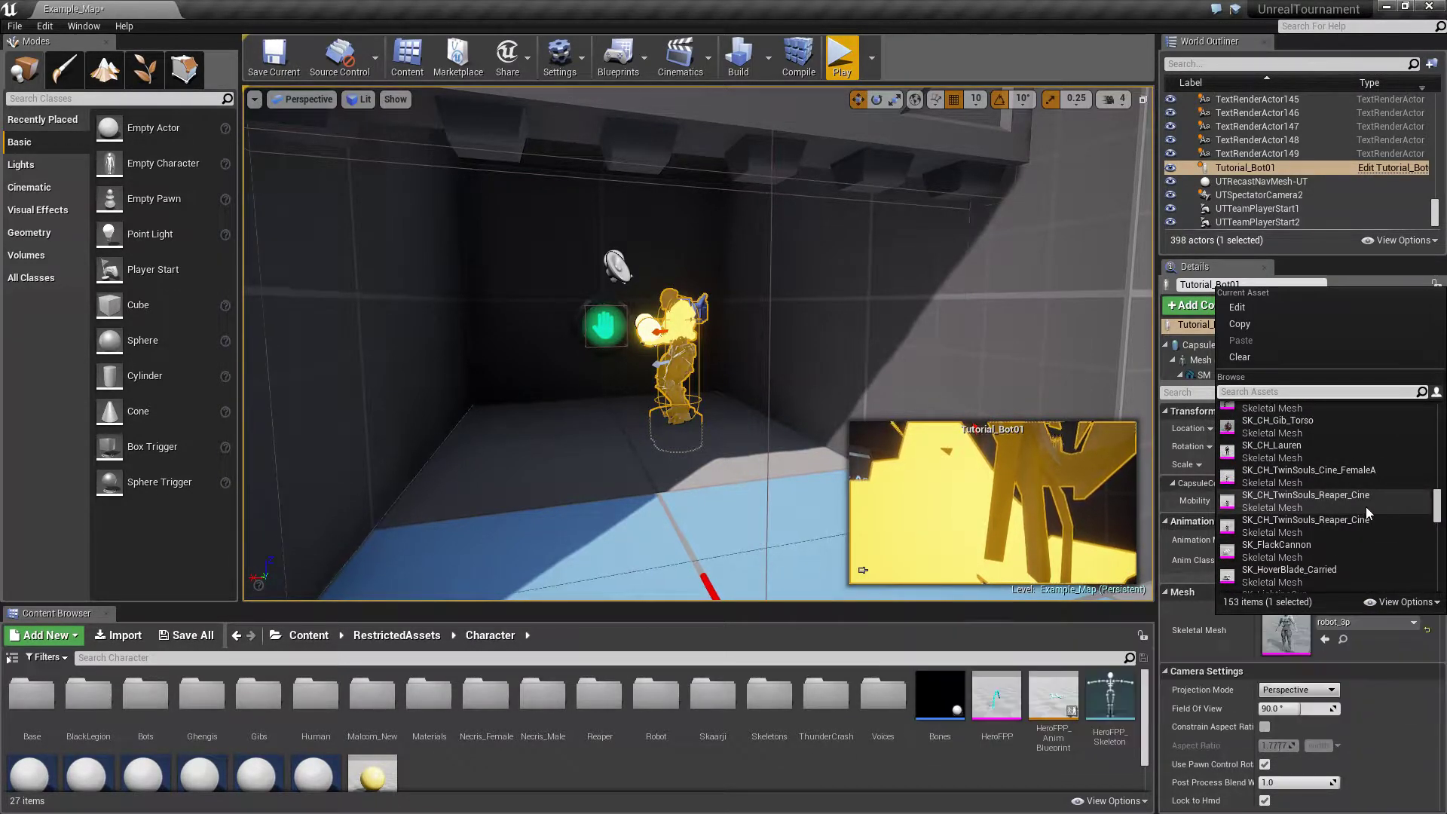
pyautogui.moveTo(1365, 504)
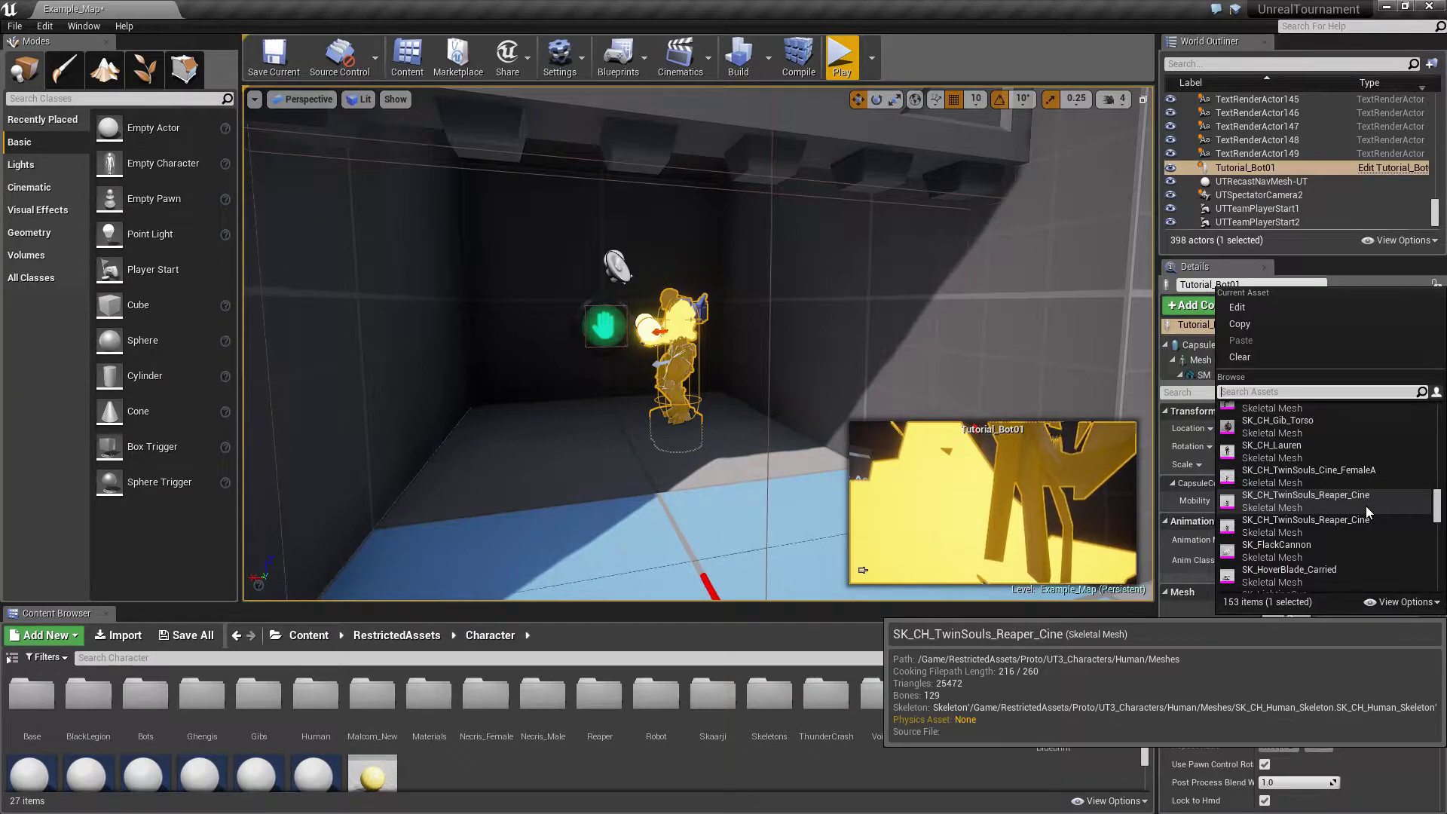
pyautogui.click(1373, 502)
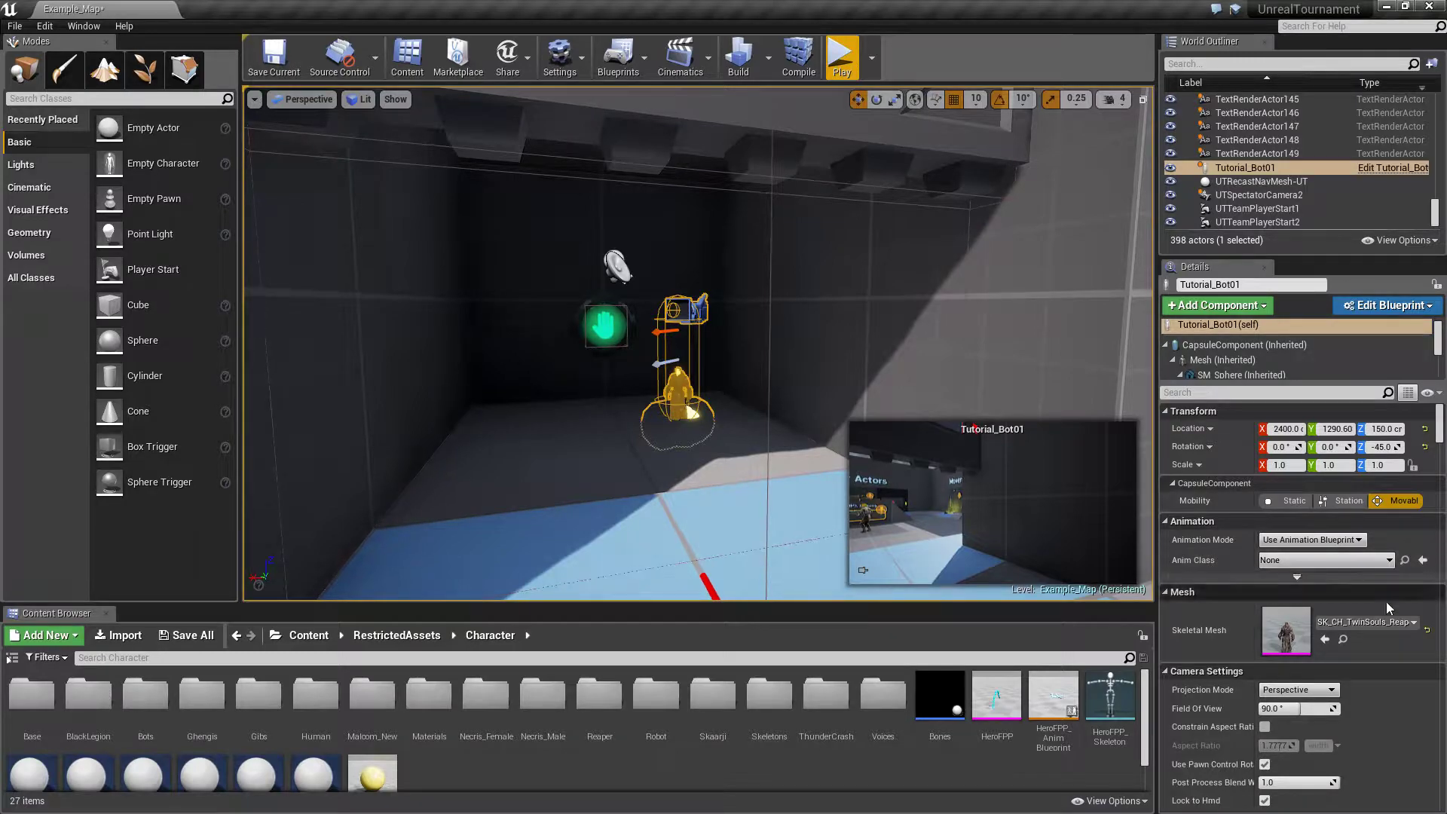
pyautogui.click(1397, 624)
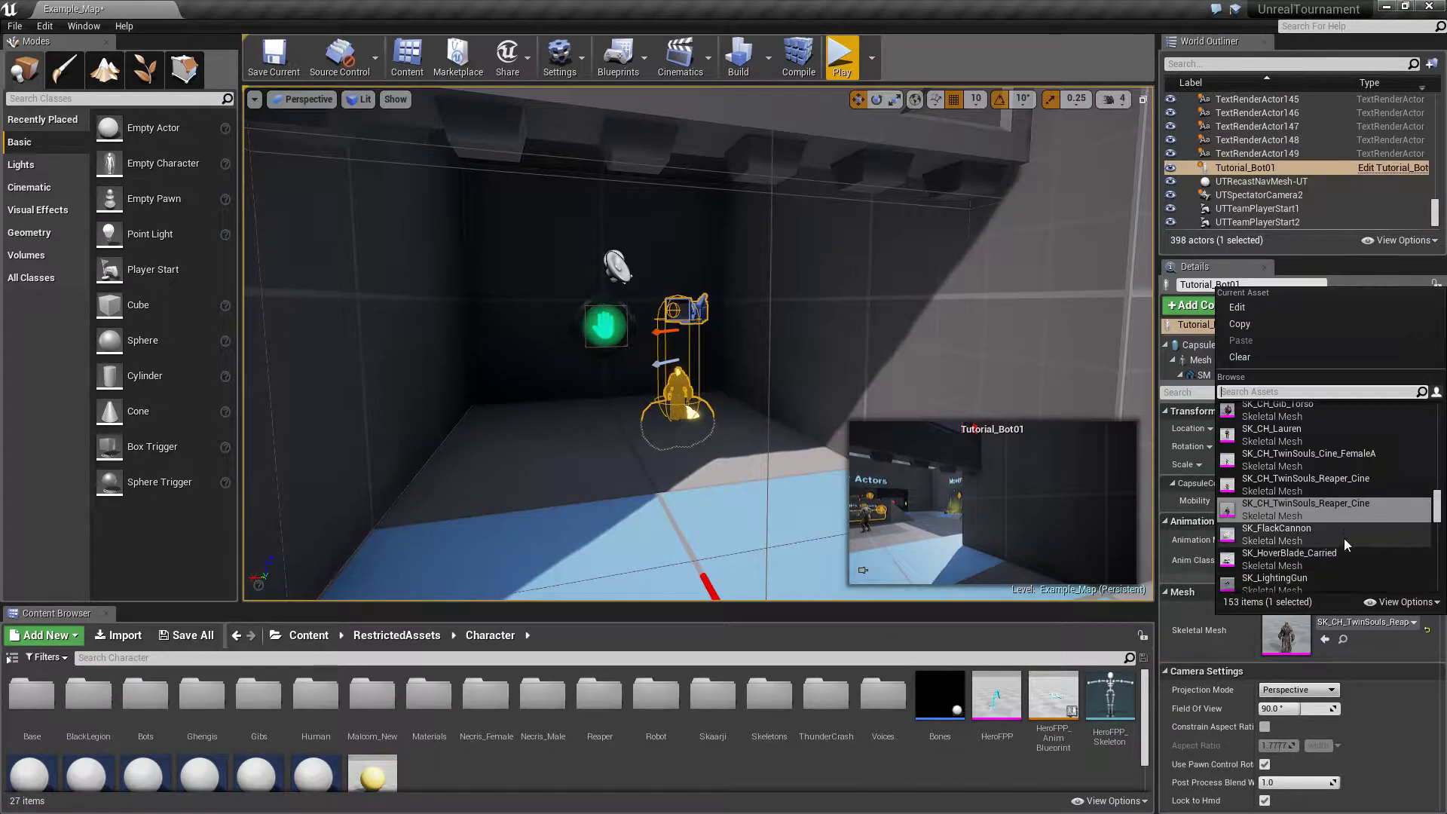
pyautogui.click(1350, 486)
# Set the skeletal mesh of Tutorial_Bot01 to SK_CH_TwinSouls_Cine_FemaleA and its Anim Class to Base_3p_AnimBP_C
pyautogui.click(1377, 621)
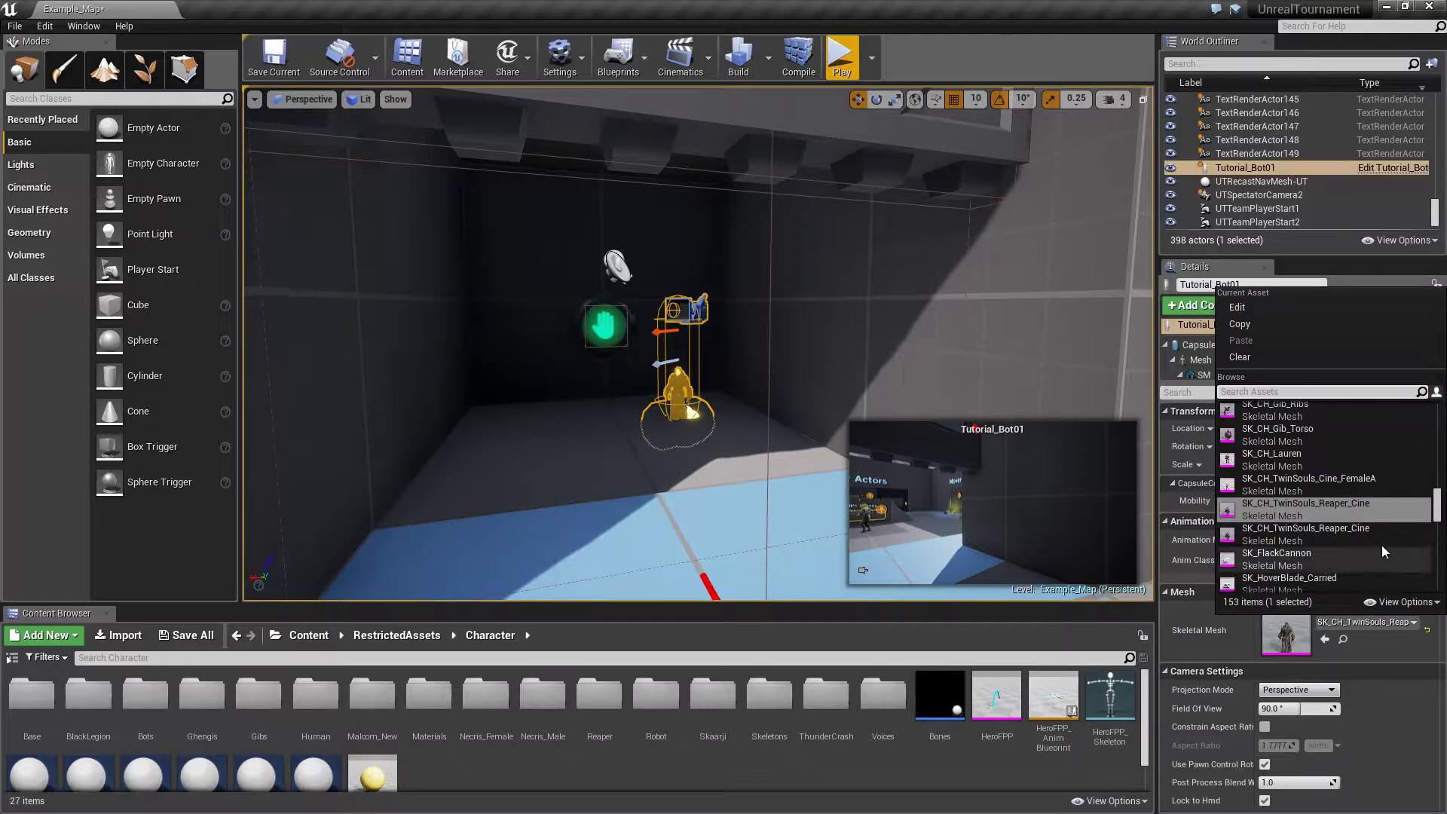
pyautogui.click(1381, 483)
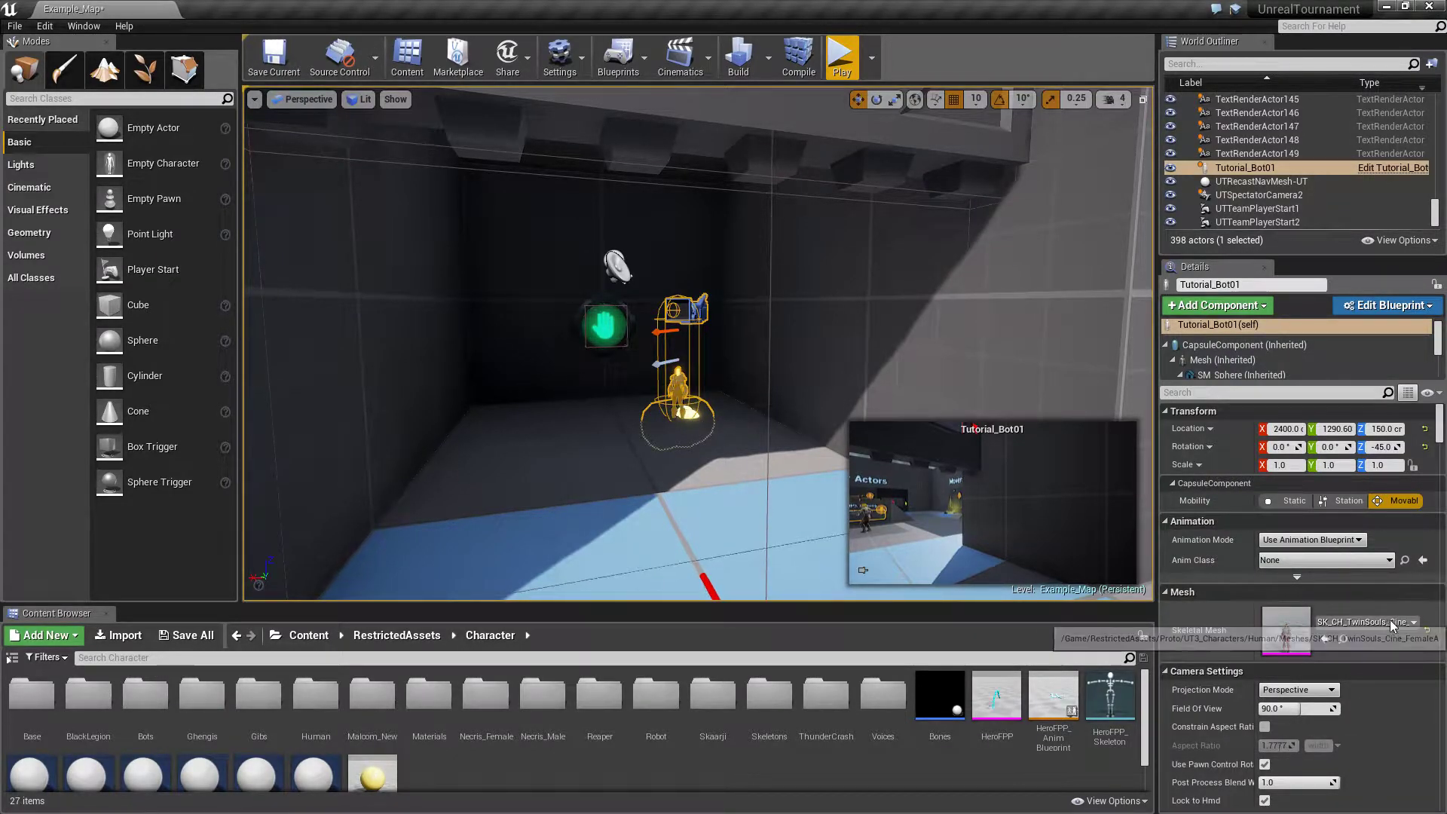
pyautogui.click(1385, 561)
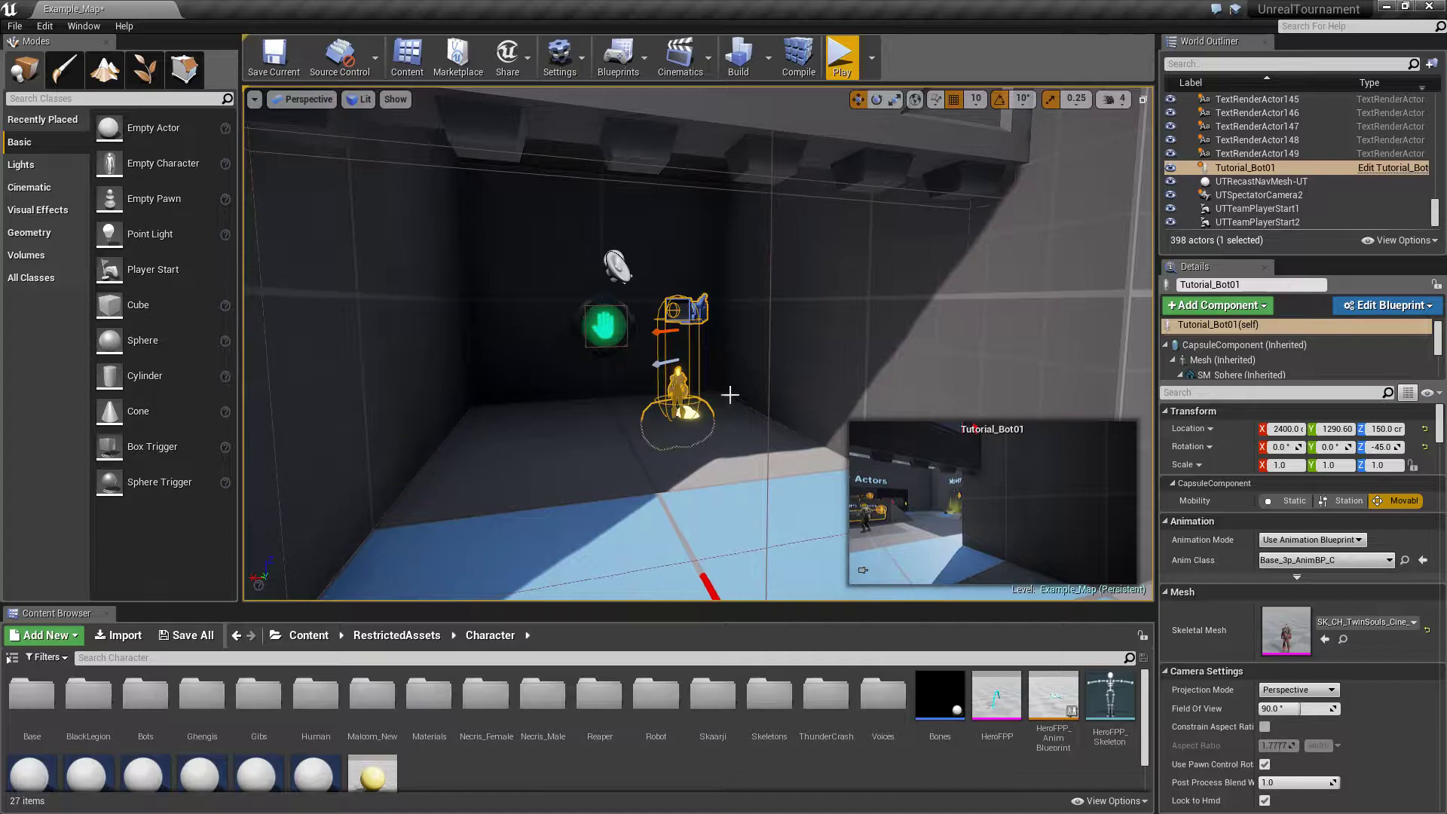
# Set the skeletal mesh of Tutorial_Bot01 to skaarj_gib_bones_3p
pyautogui.click(1379, 622)
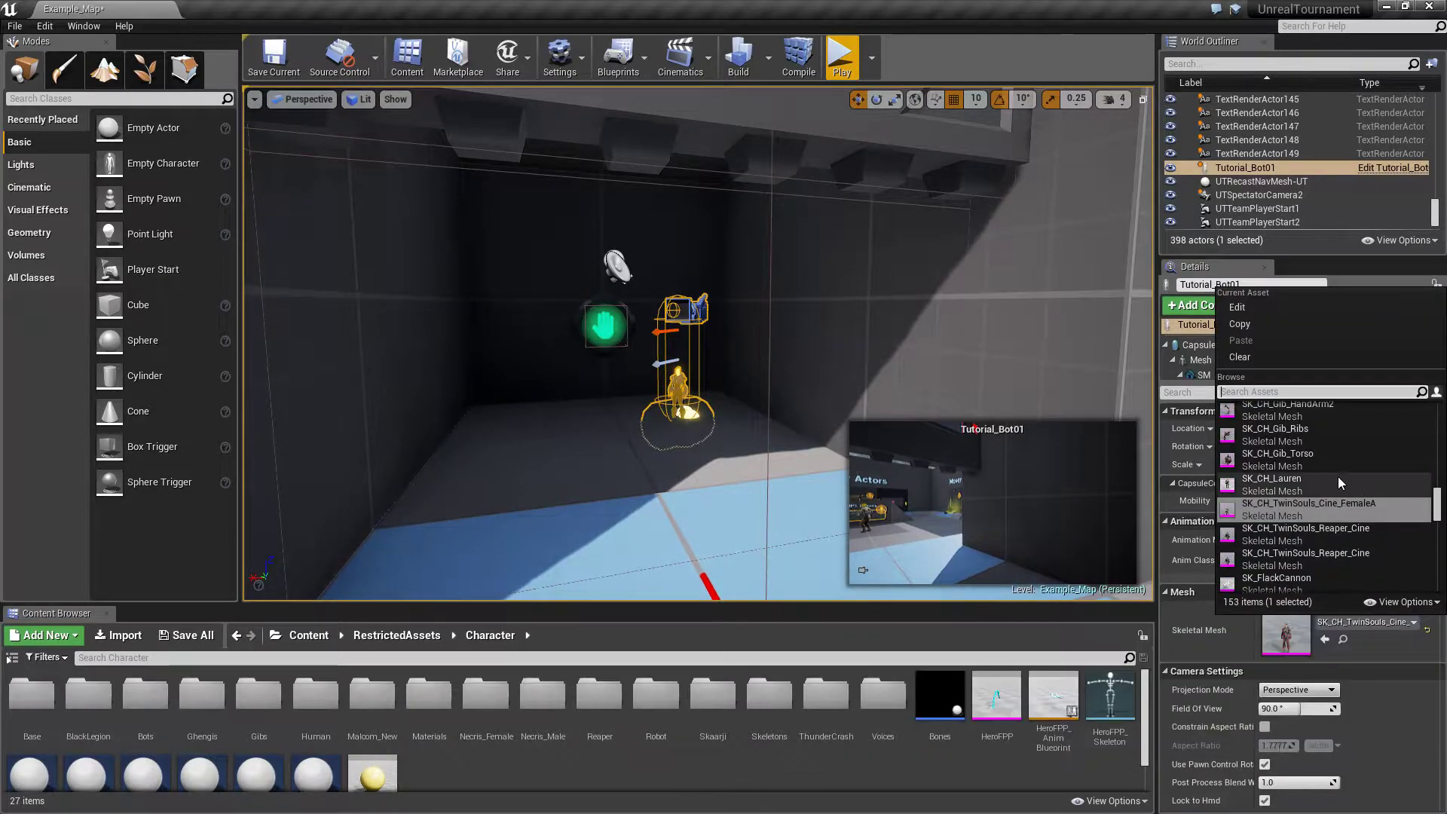
pyautogui.scroll(-10, 1342, 480)
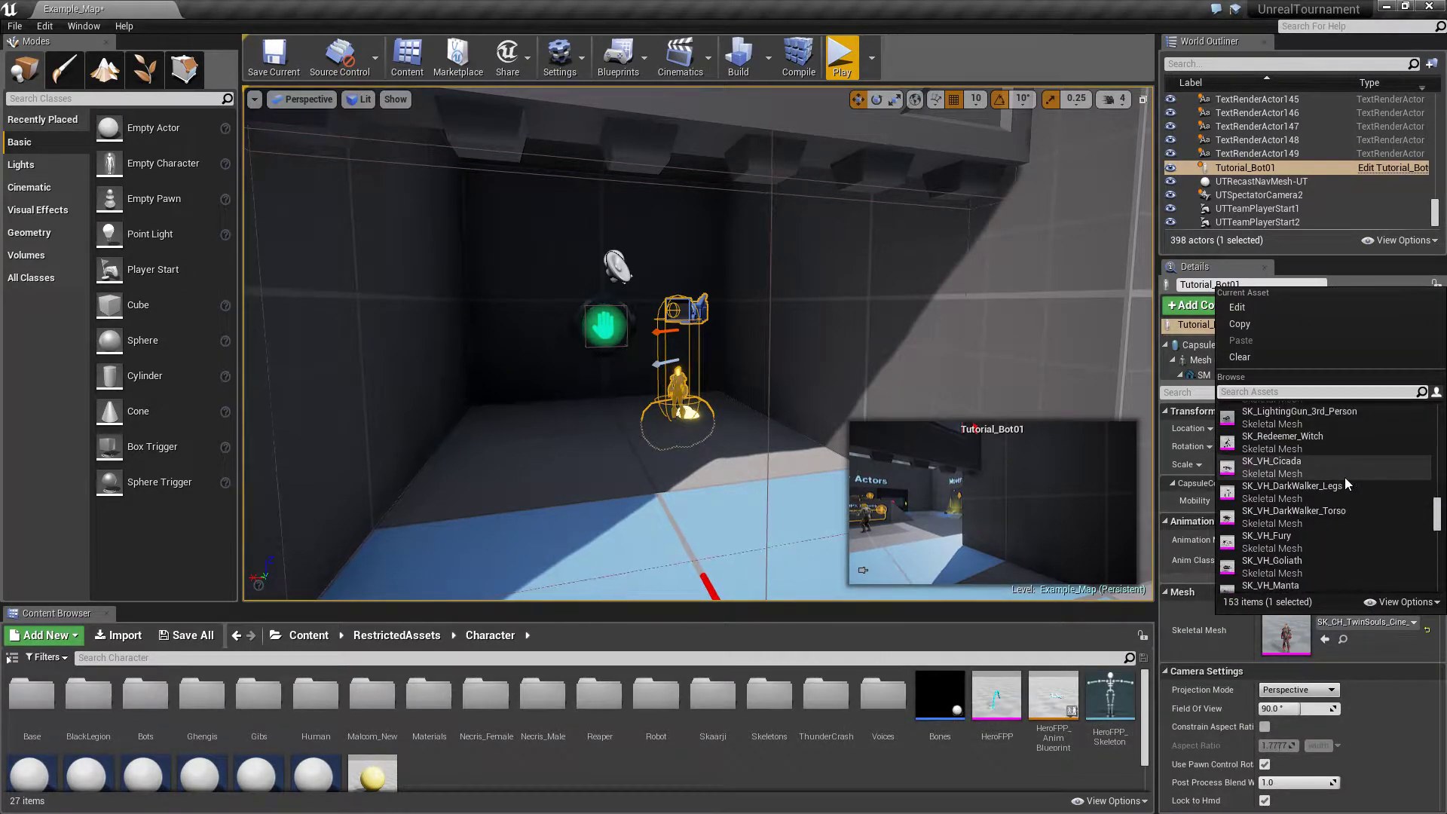
pyautogui.scroll(-3, 1344, 477)
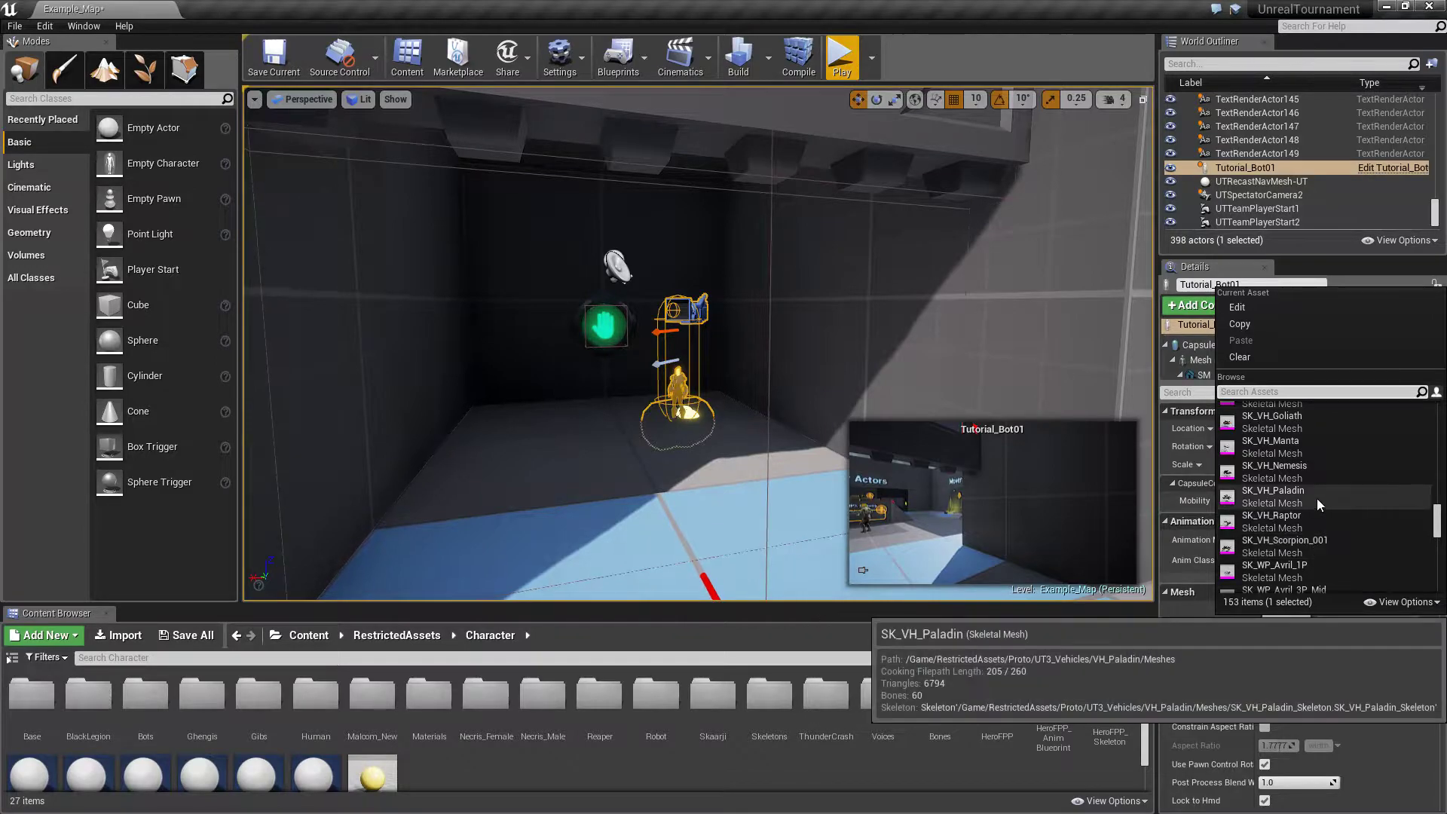
pyautogui.scroll(-2, 1317, 499)
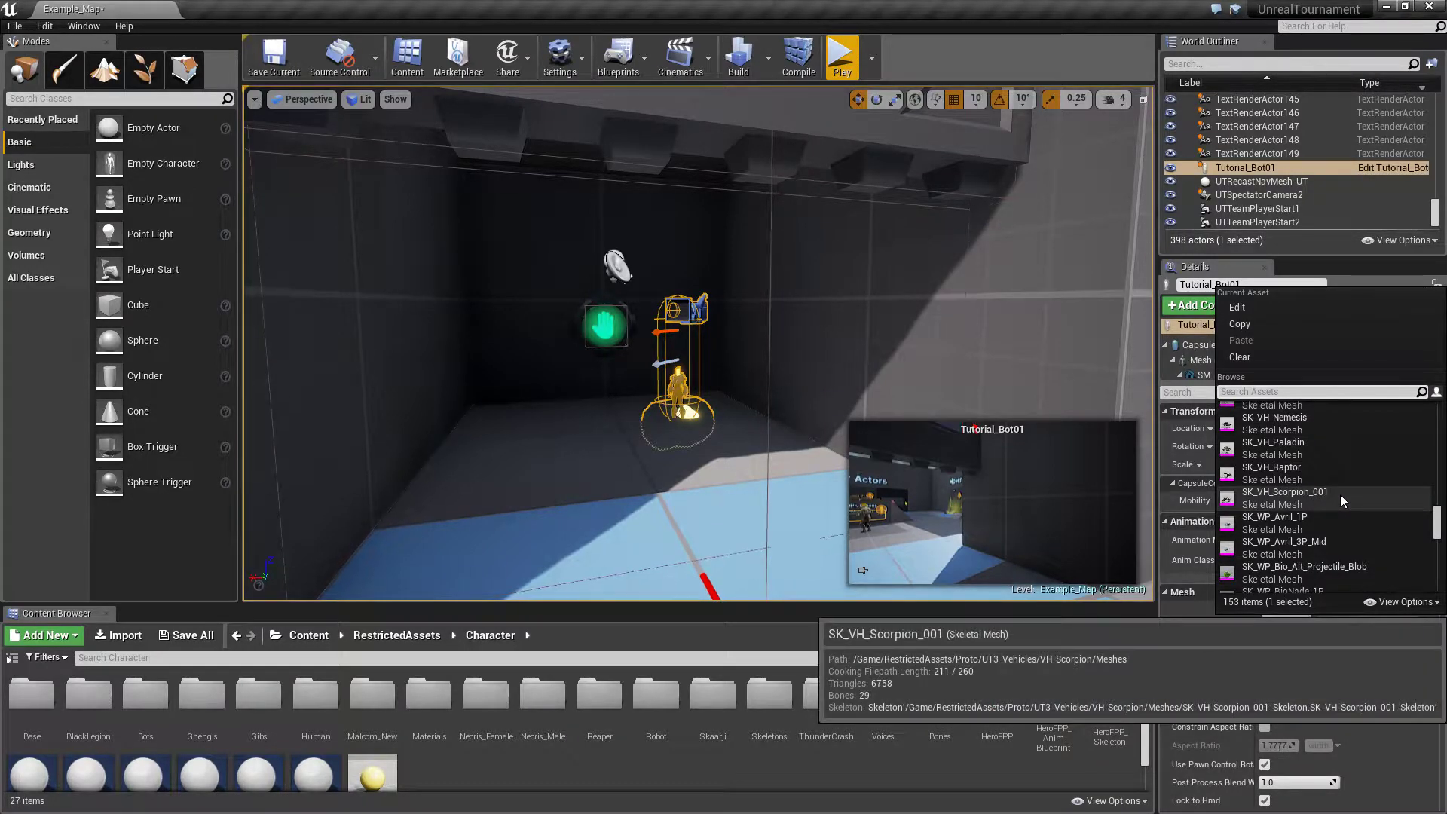
pyautogui.scroll(-5, 1339, 494)
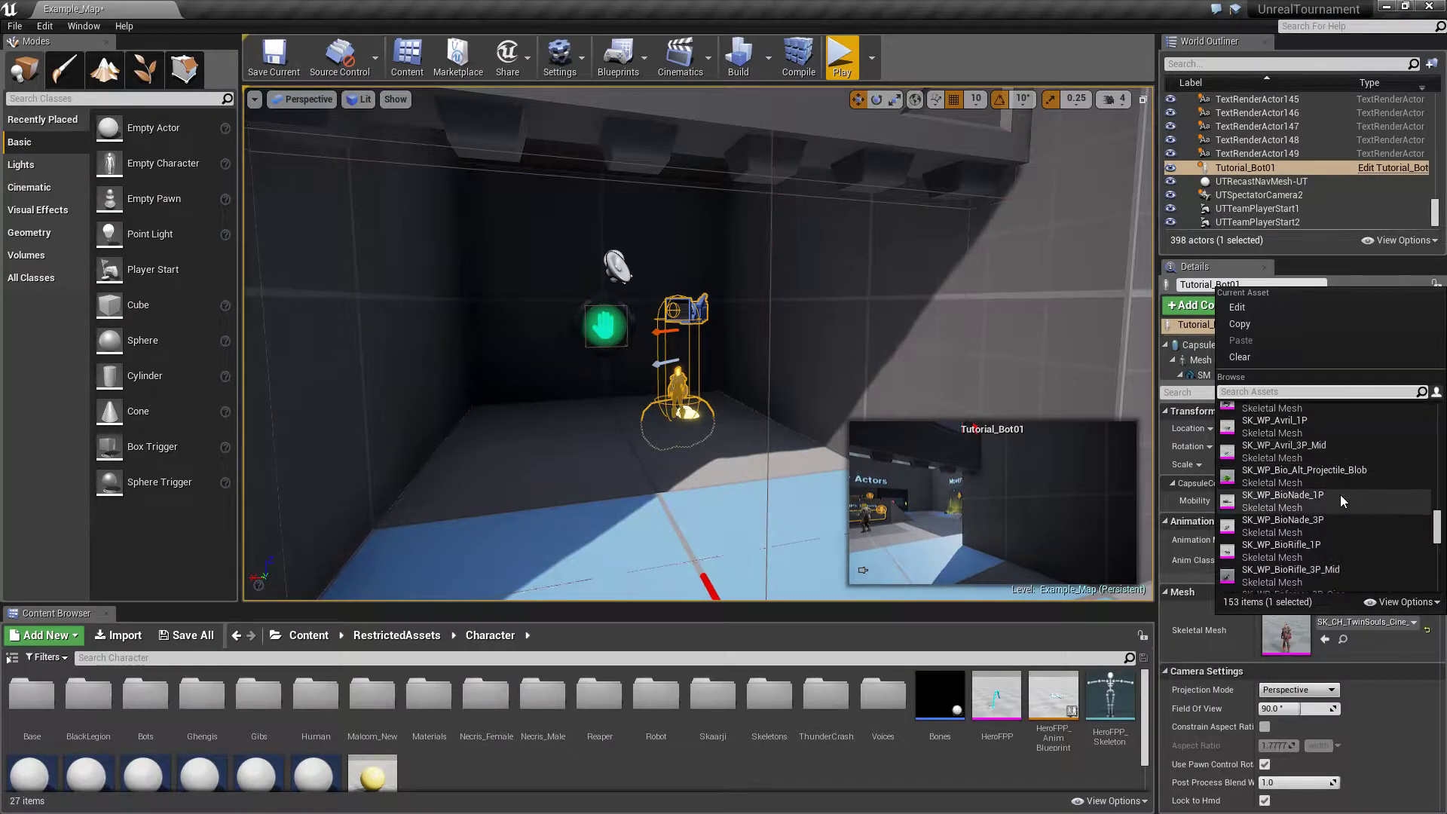
pyautogui.scroll(-7, 1340, 495)
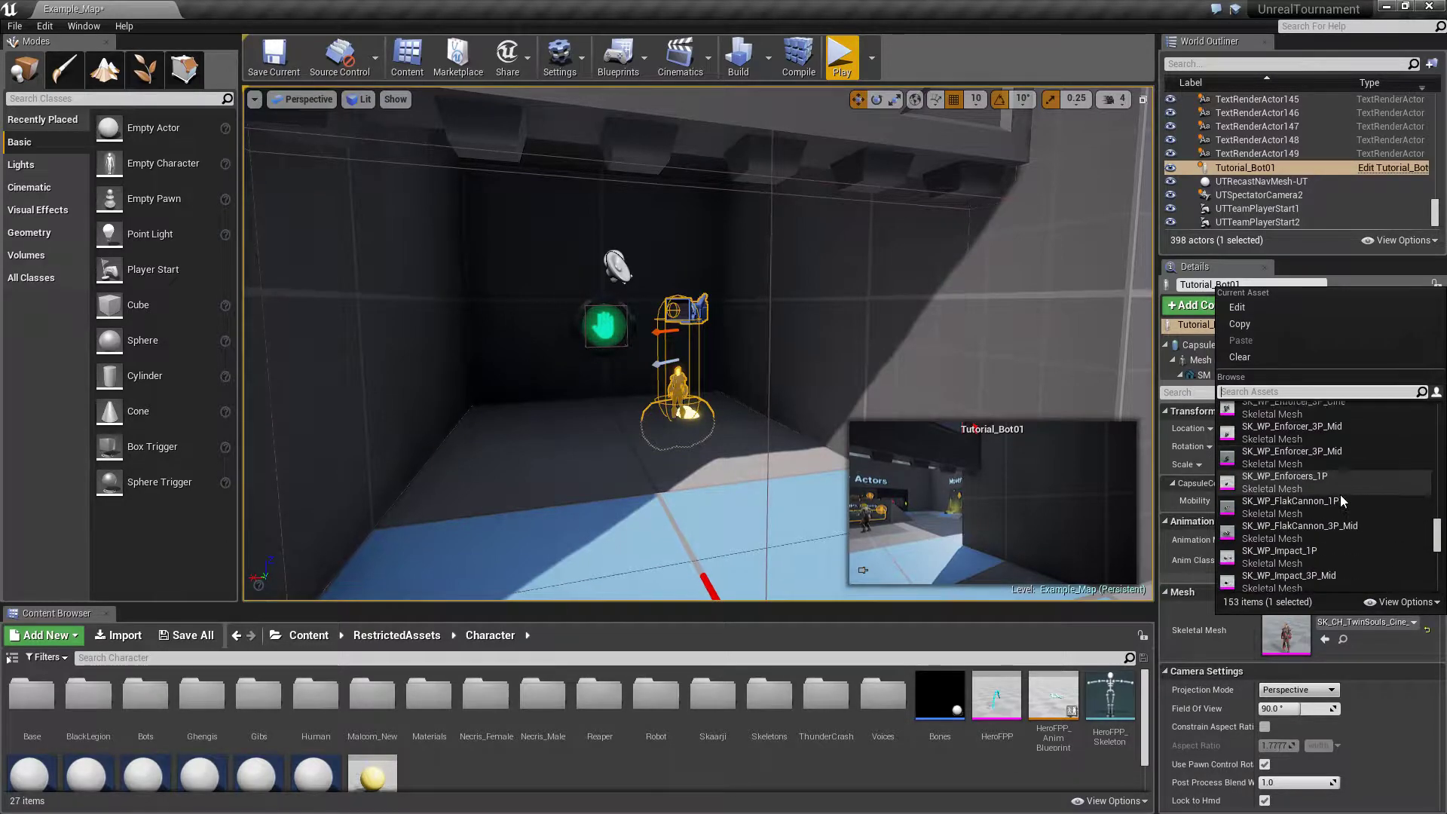
pyautogui.scroll(-8, 1340, 494)
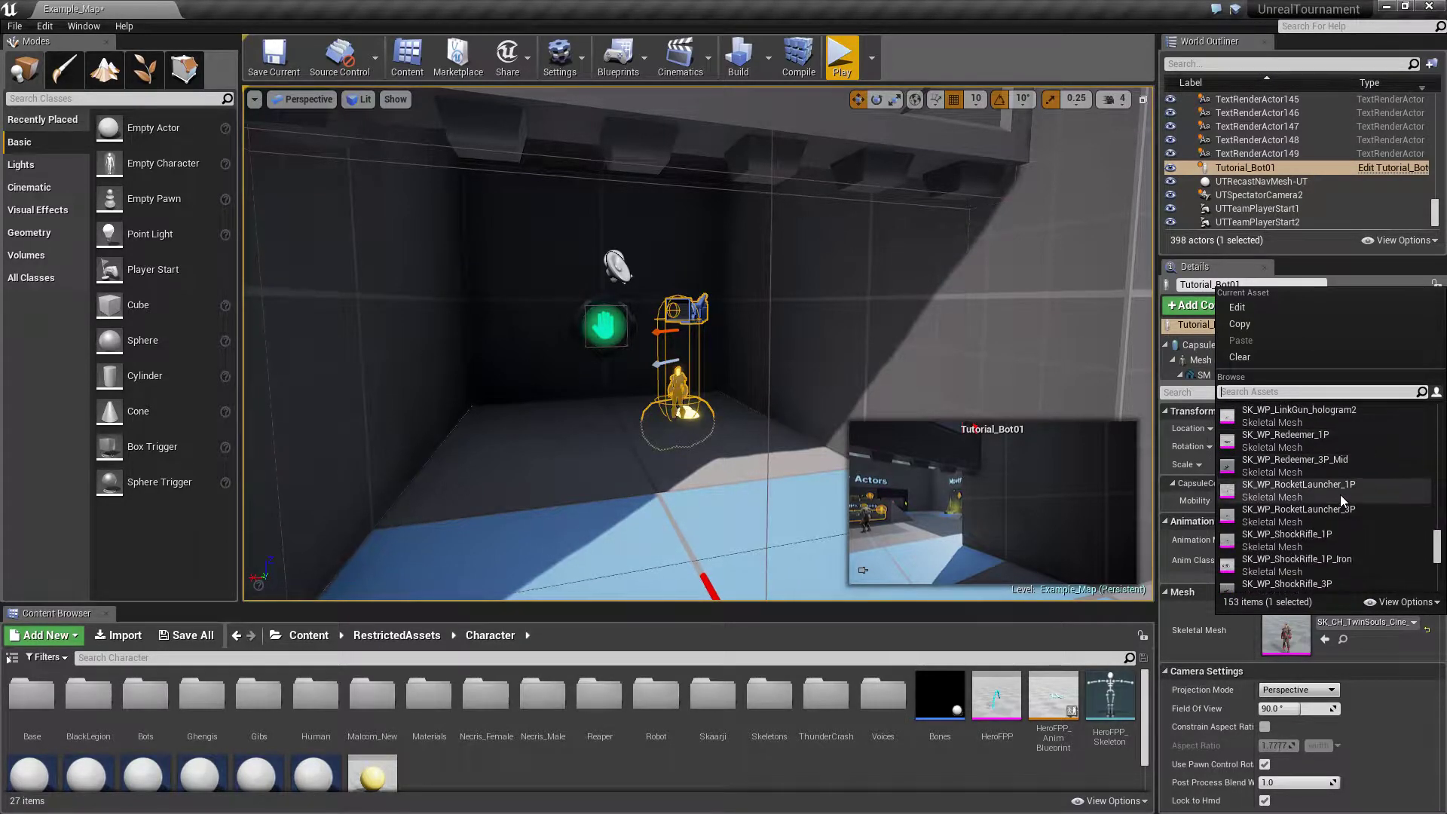
pyautogui.scroll(-9, 1364, 492)
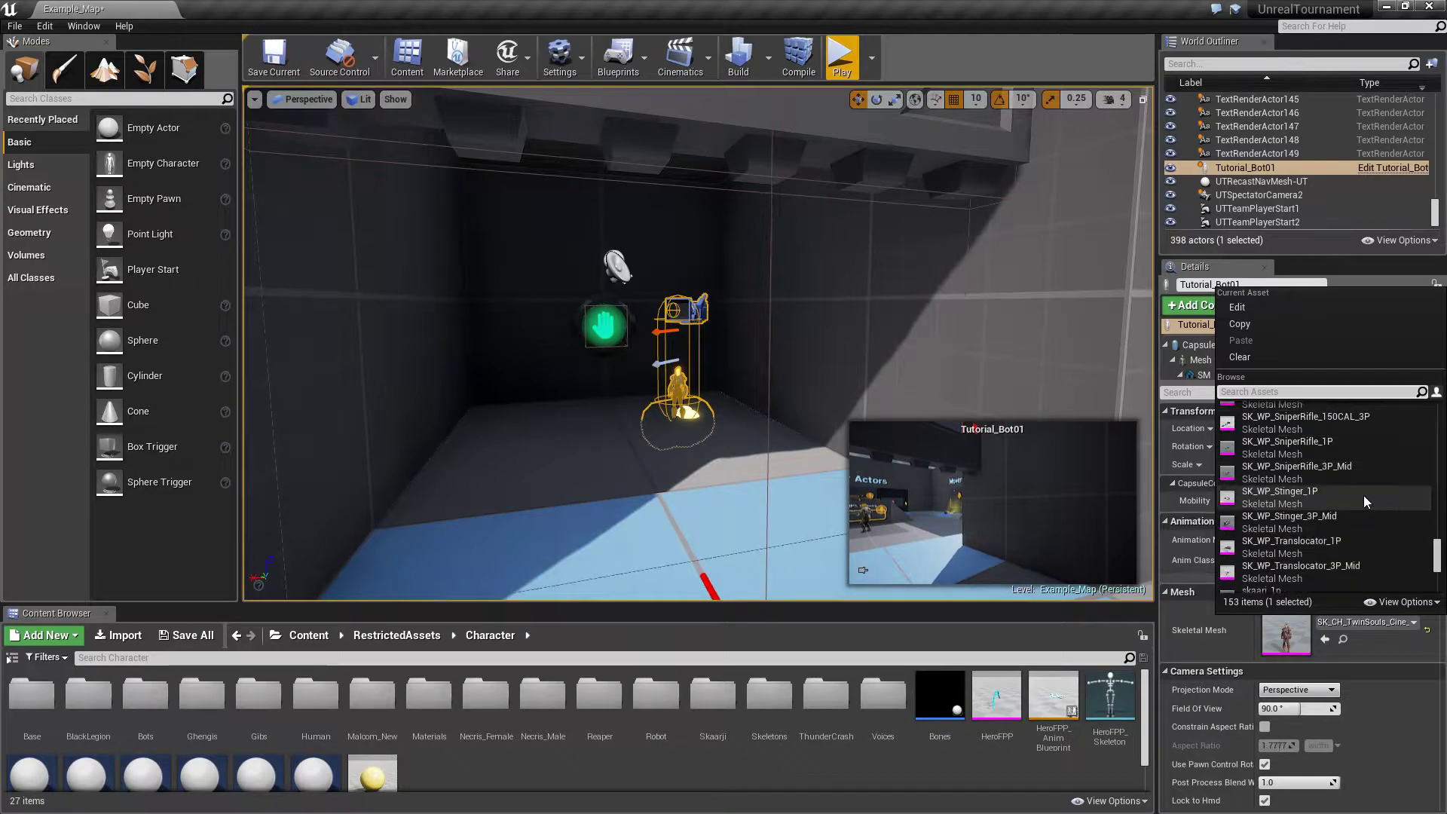
pyautogui.scroll(-5, 1363, 495)
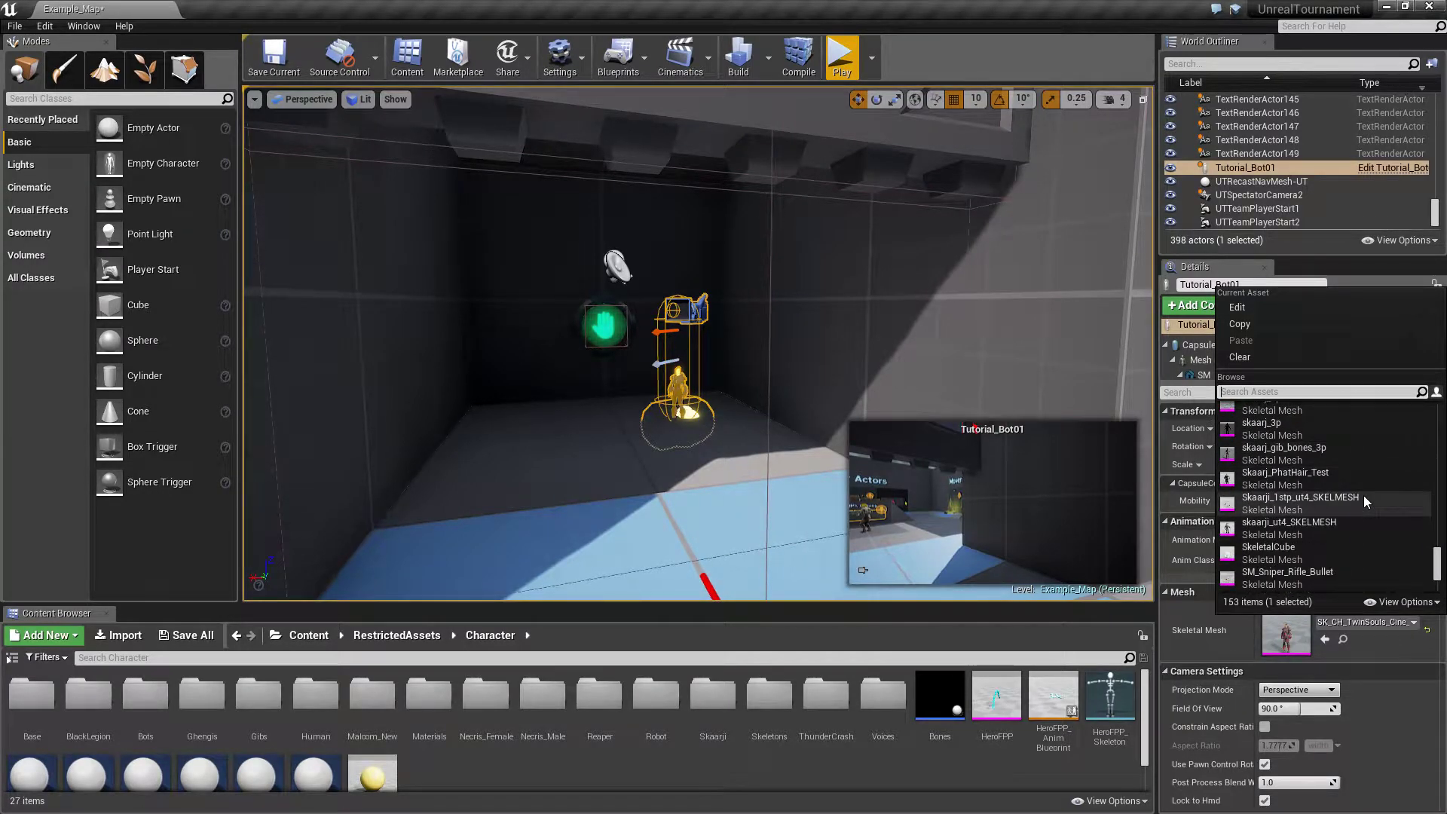
pyautogui.moveTo(1340, 449)
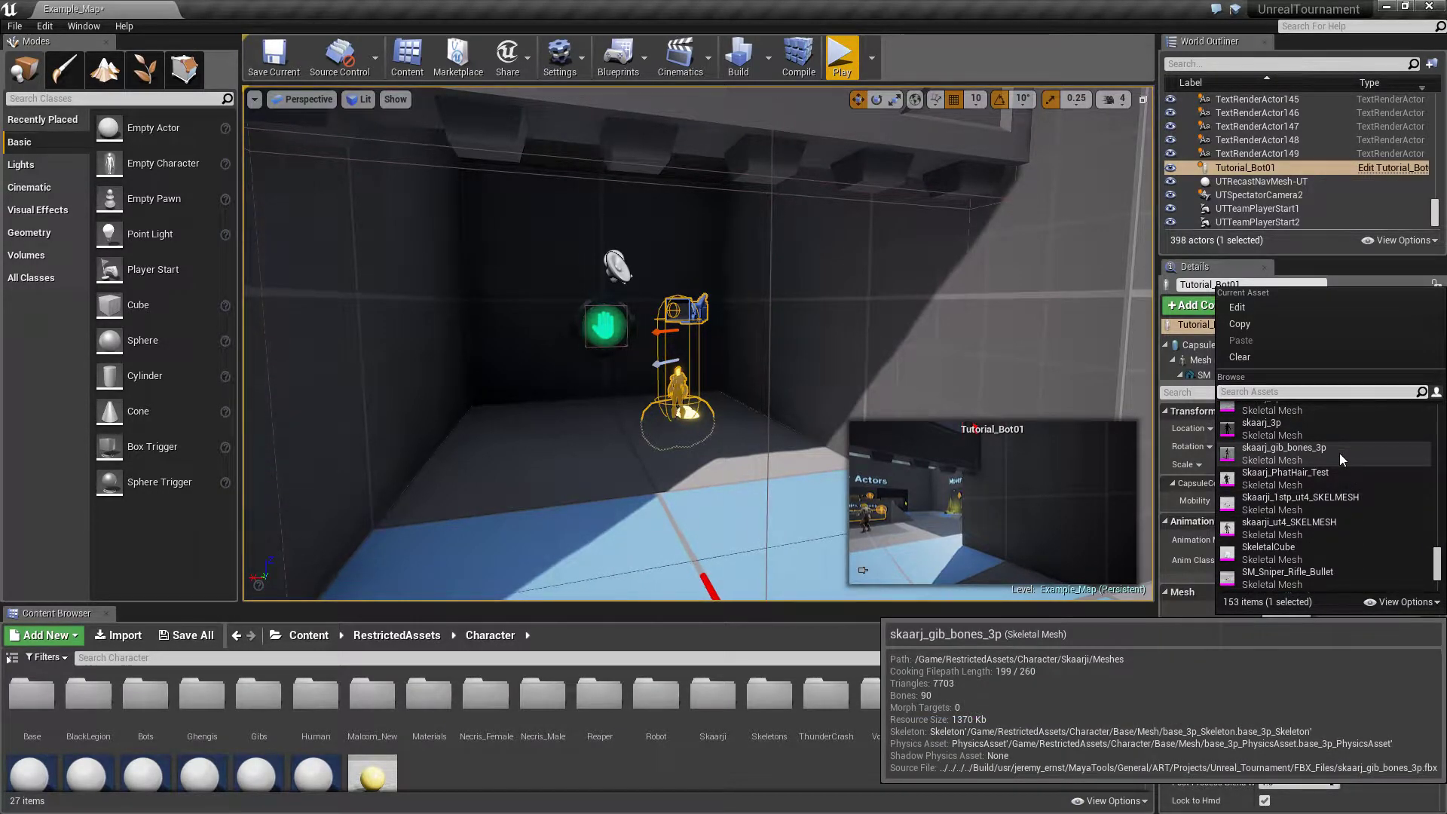
pyautogui.click(1340, 454)
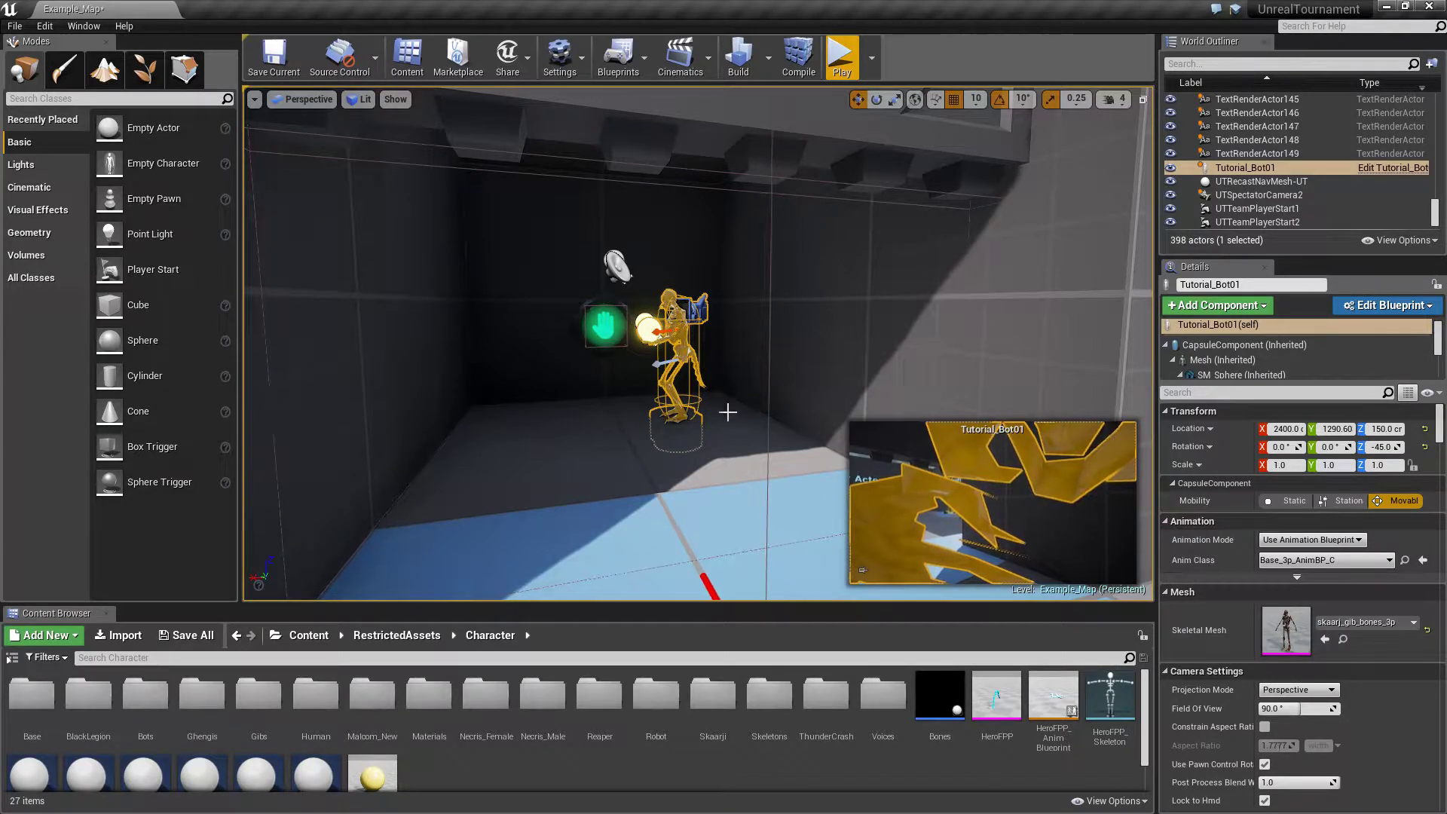
# Play the level, walk to the trap room to view the skaarj_gib_bones_3p bot from several distances, and end the play session
pyautogui.click(841, 57)
pyautogui.press('w')
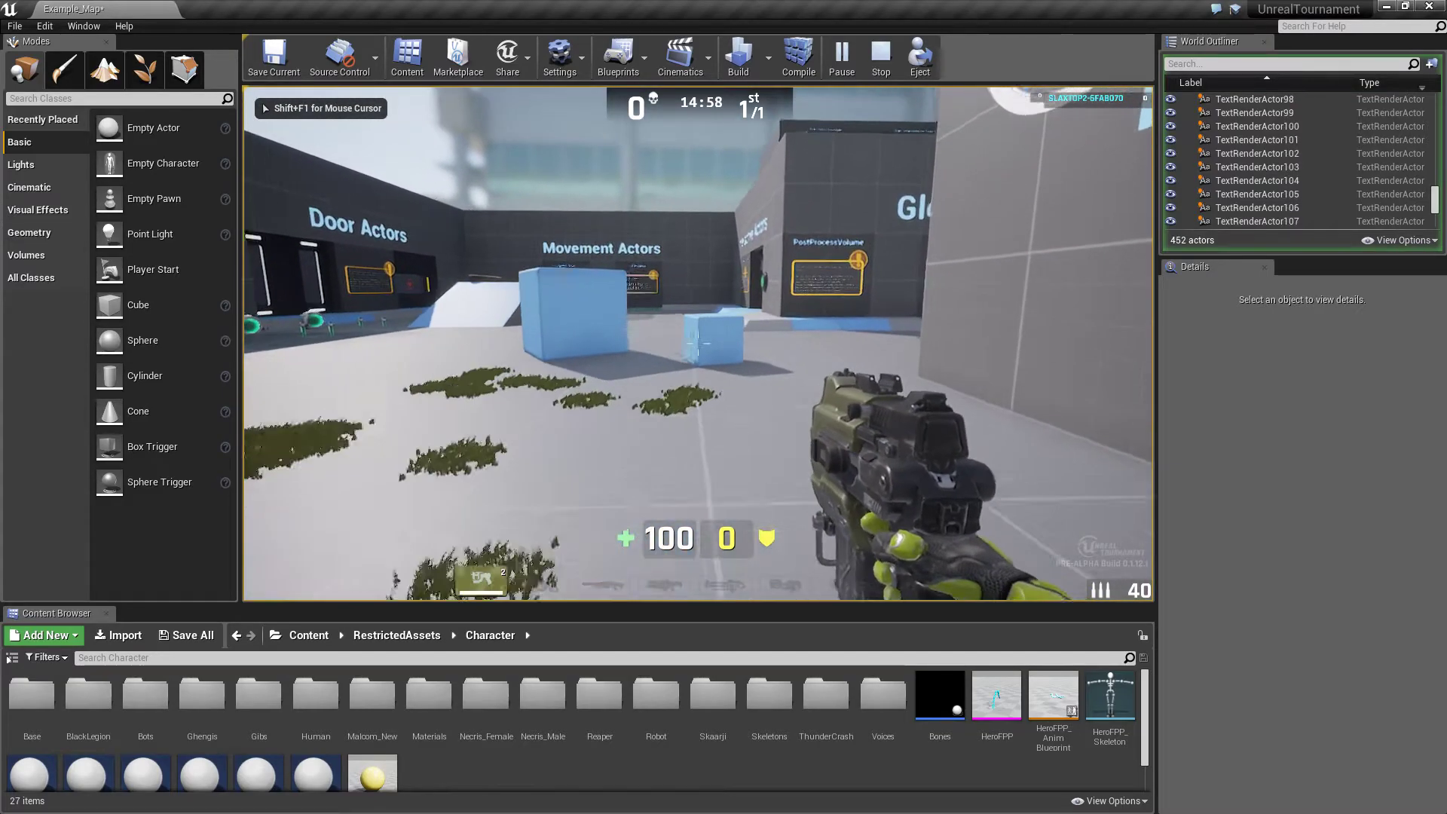
pyautogui.press('w')
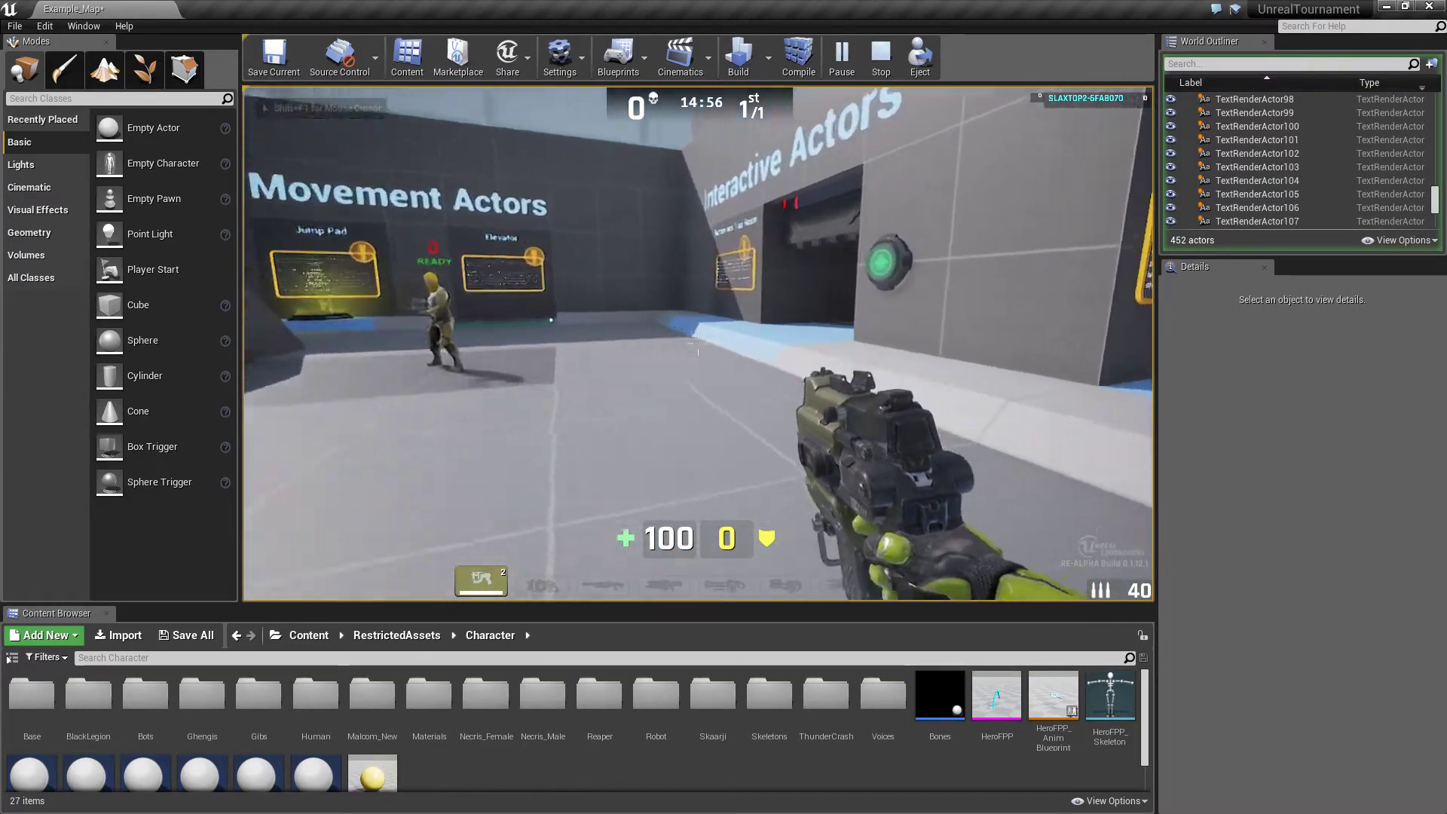
pyautogui.press('w')
pyautogui.press('w')
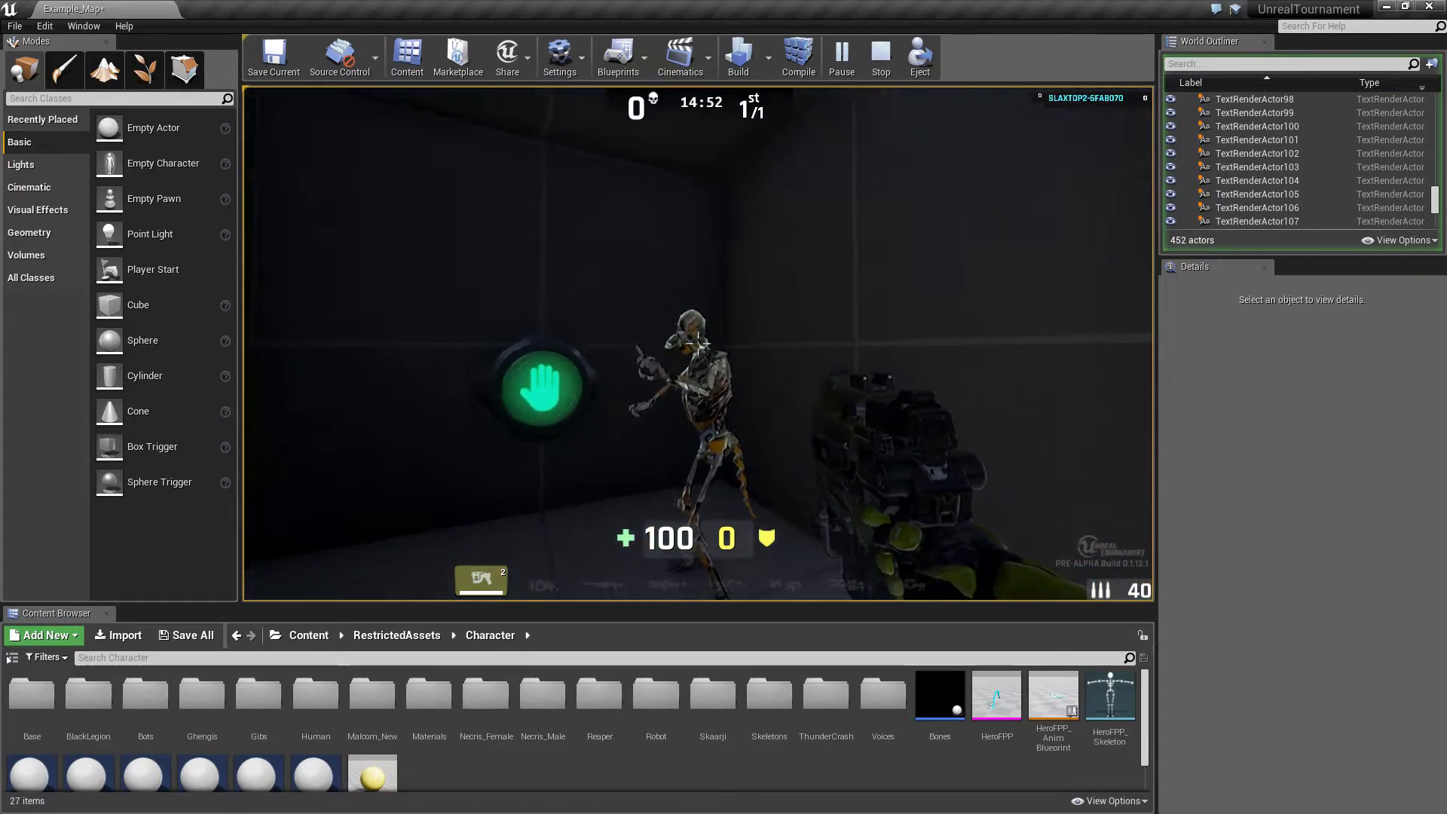
pyautogui.press('s')
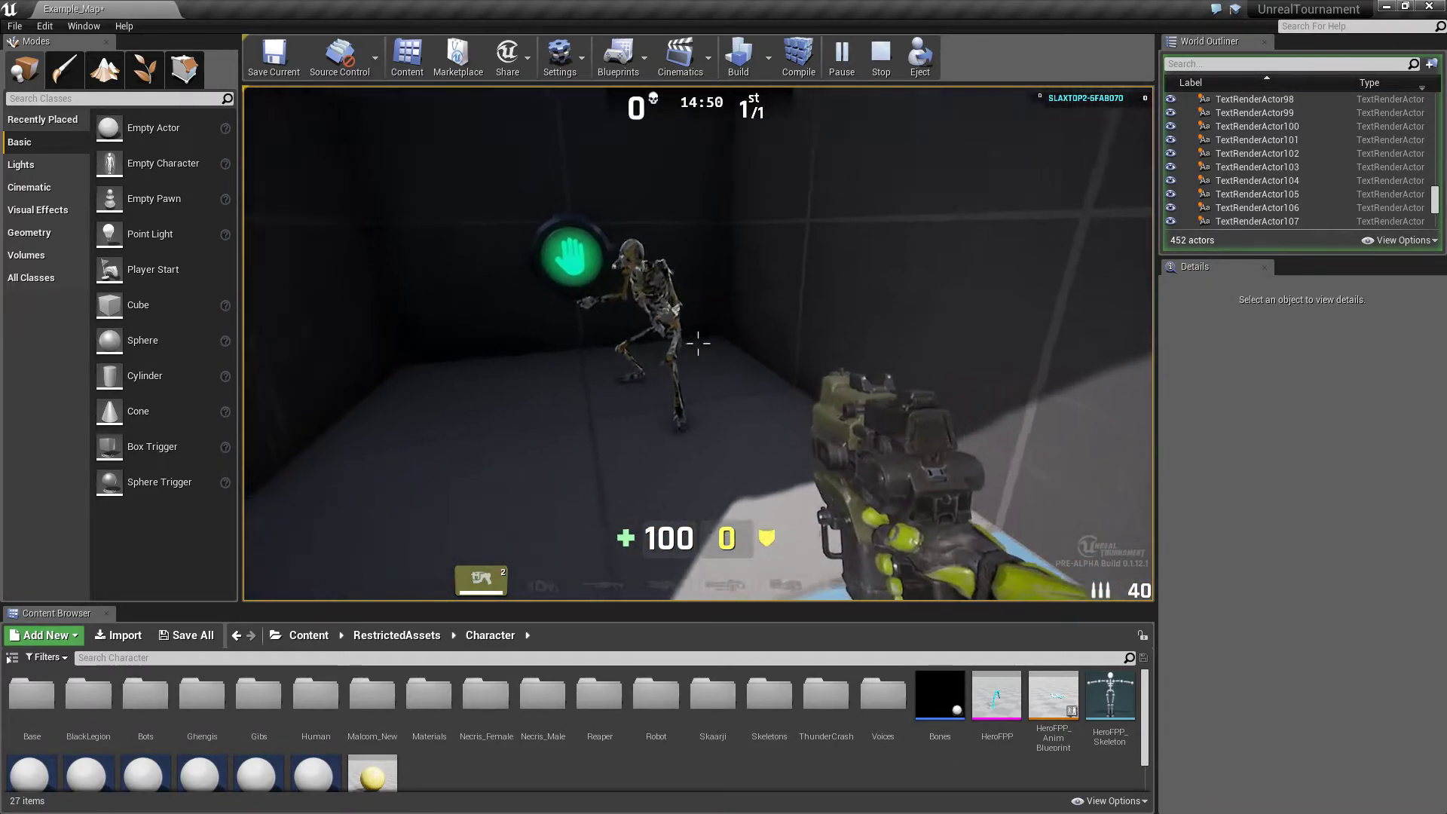
pyautogui.press('a')
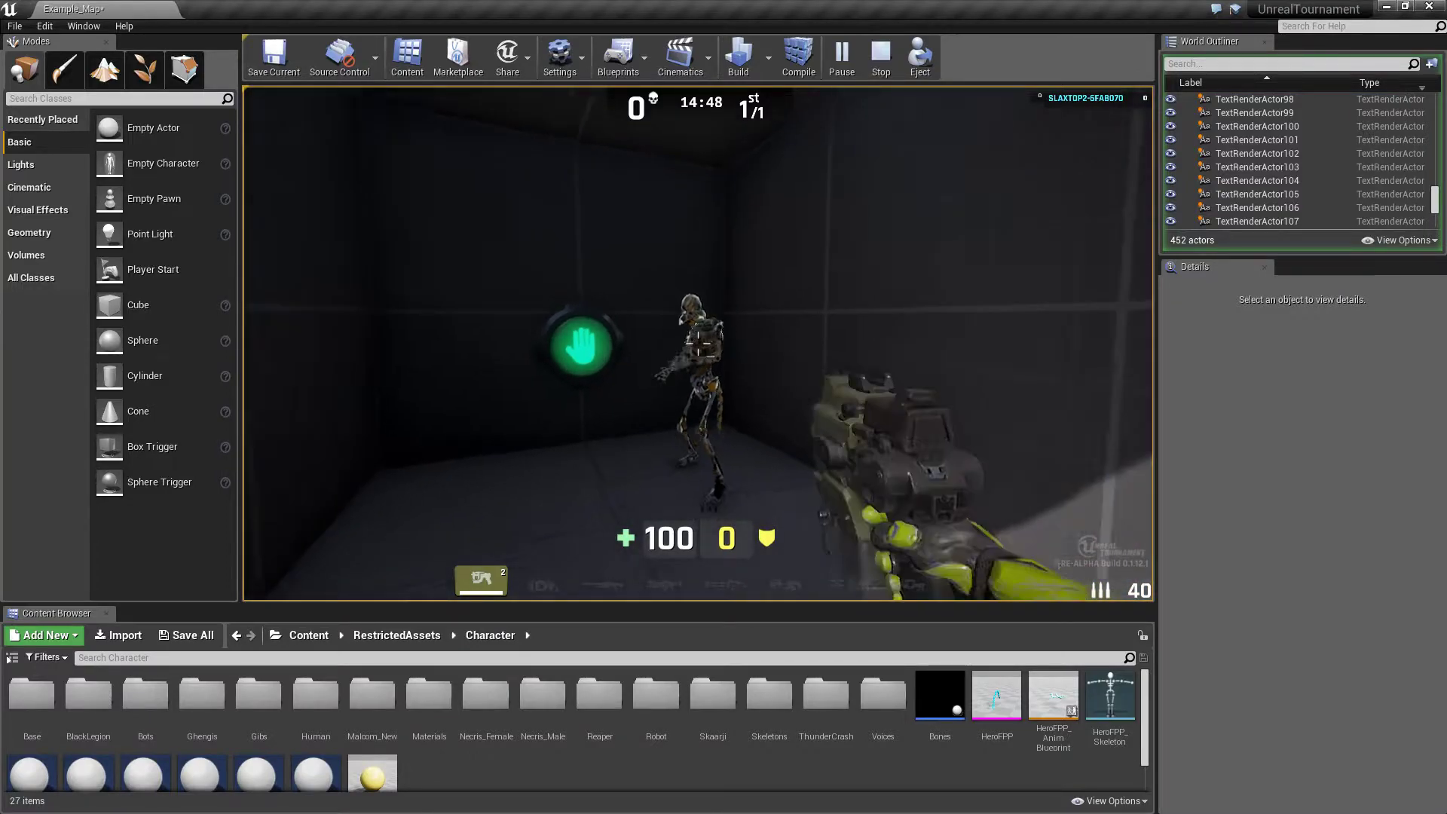
pyautogui.press('s')
pyautogui.press('w')
pyautogui.press('s')
pyautogui.press('w')
pyautogui.press('w')
pyautogui.press('d')
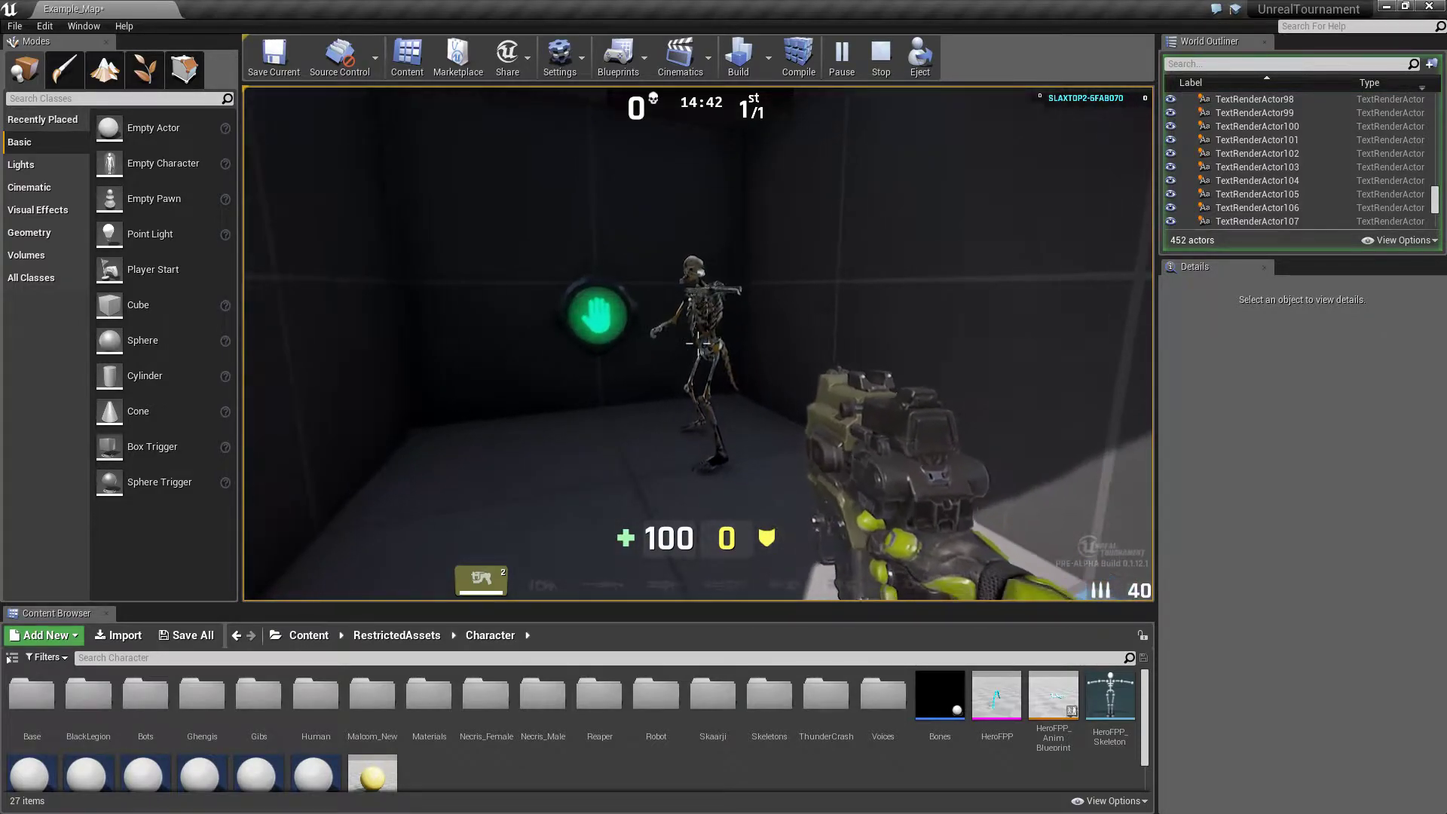
pyautogui.press('s')
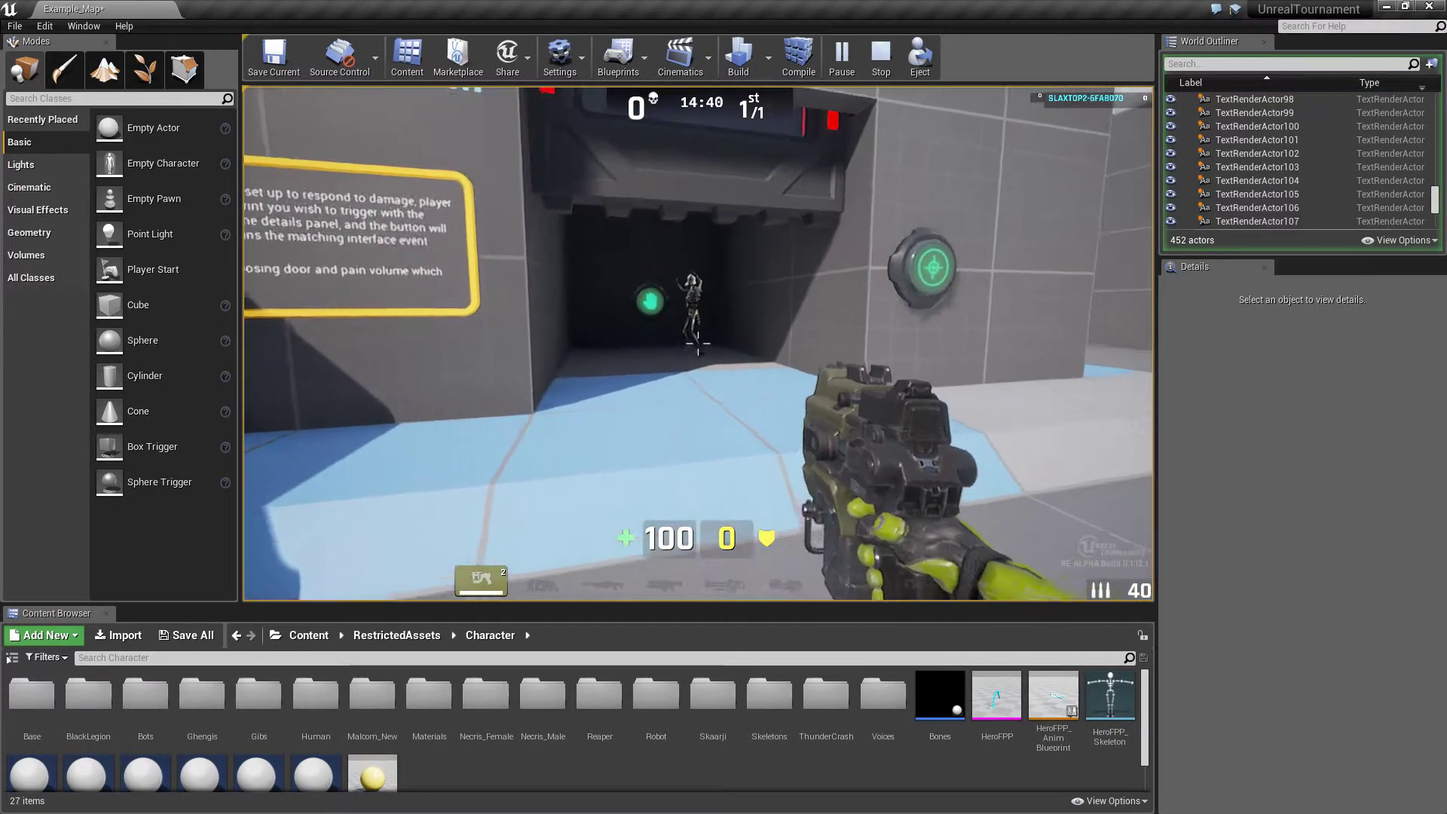
pyautogui.press('d')
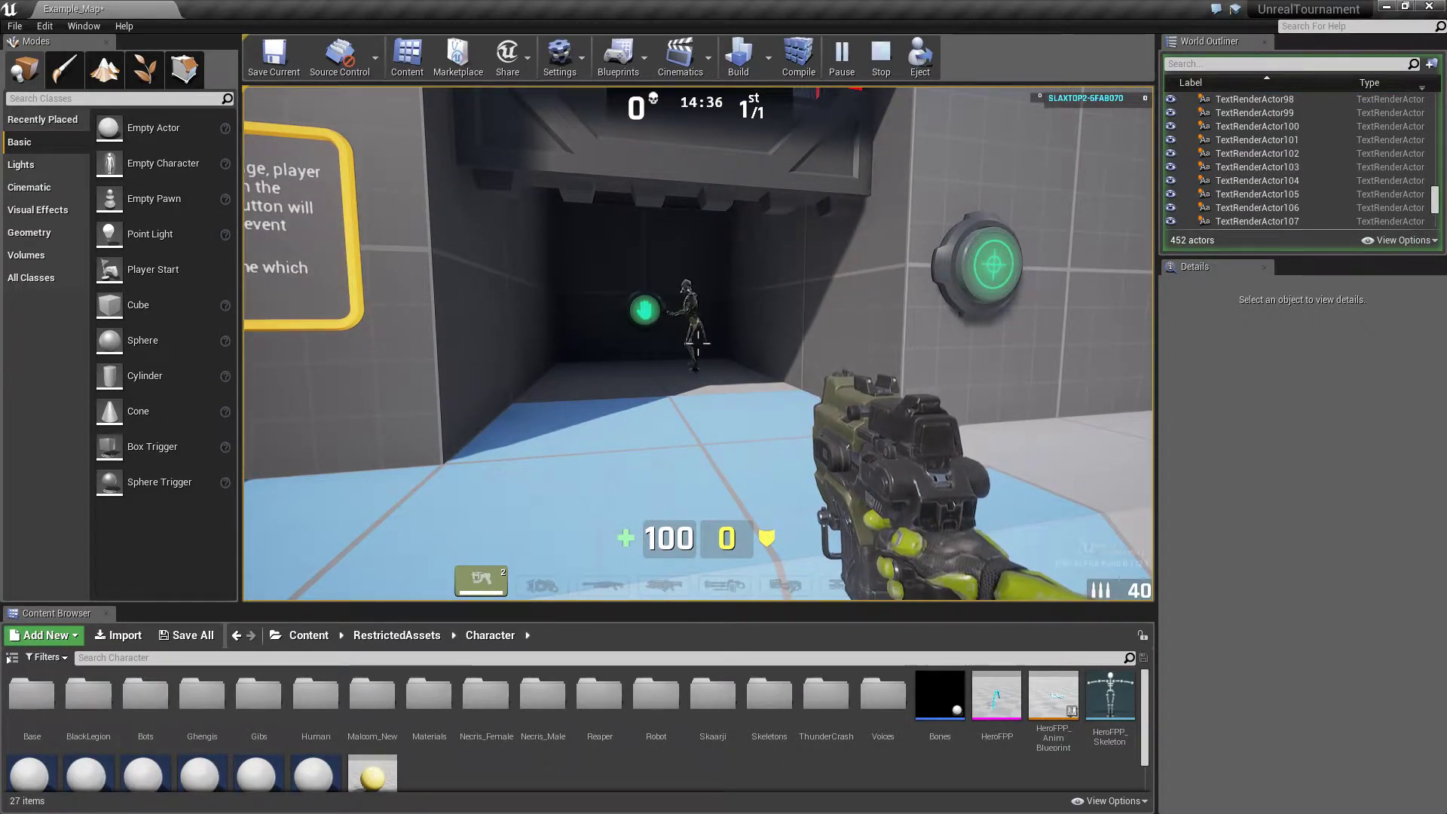
pyautogui.press('Escape')
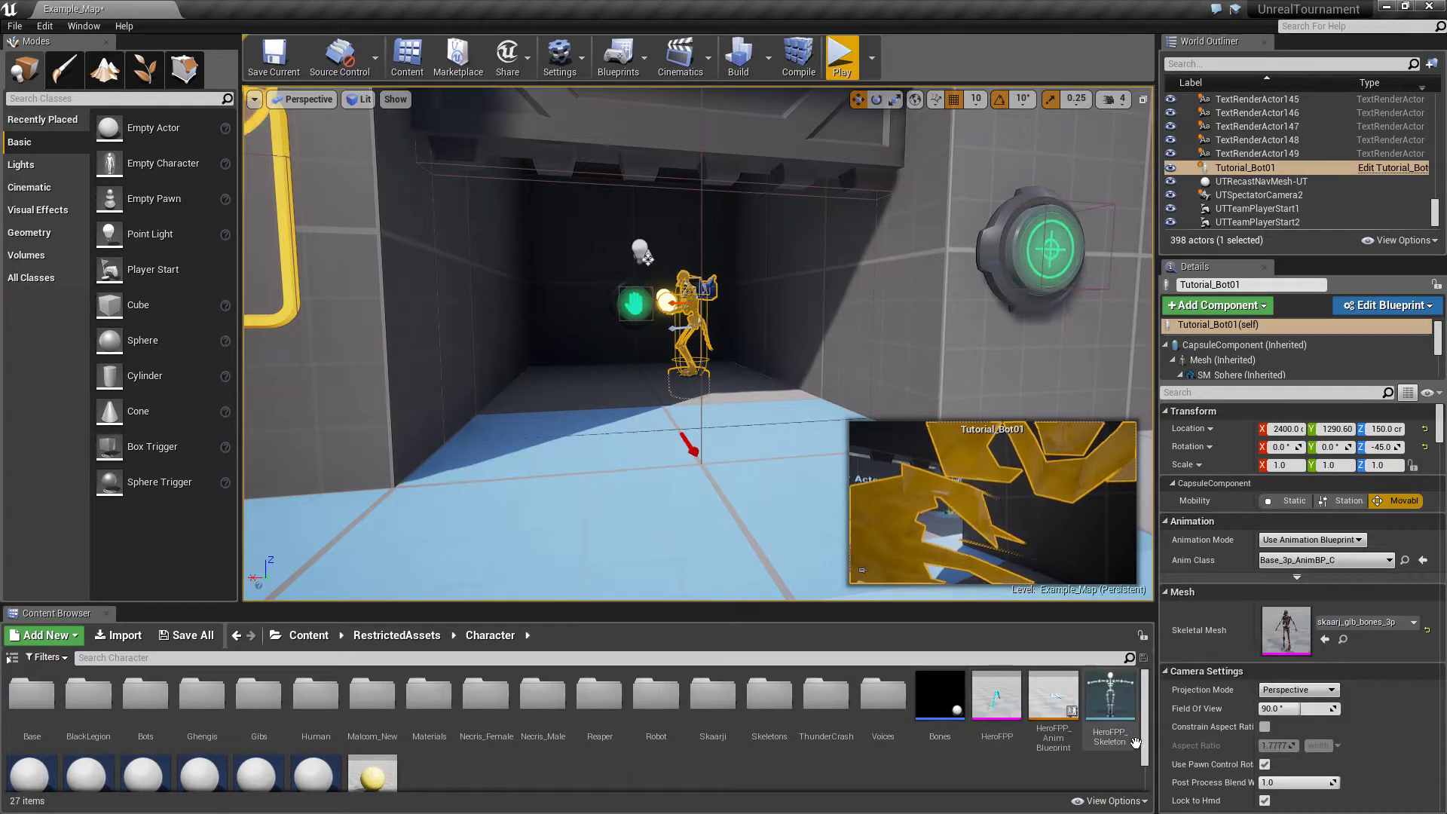
# Duplicate the HumanMaleBase blueprint in the Character folder and name the copy SkarjBones
pyautogui.scroll(-1, 1146, 739)
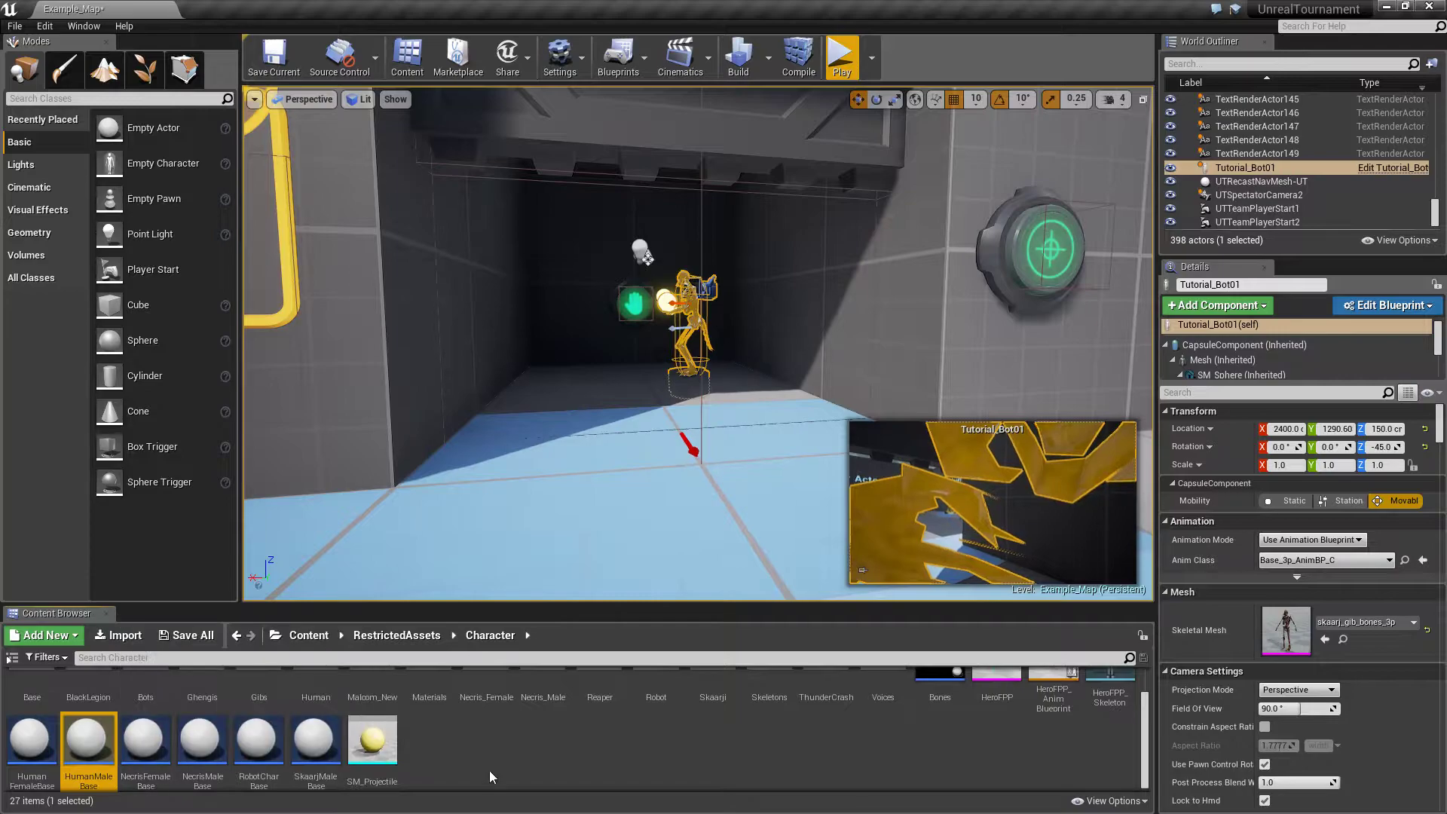
pyautogui.scroll(-1, 496, 752)
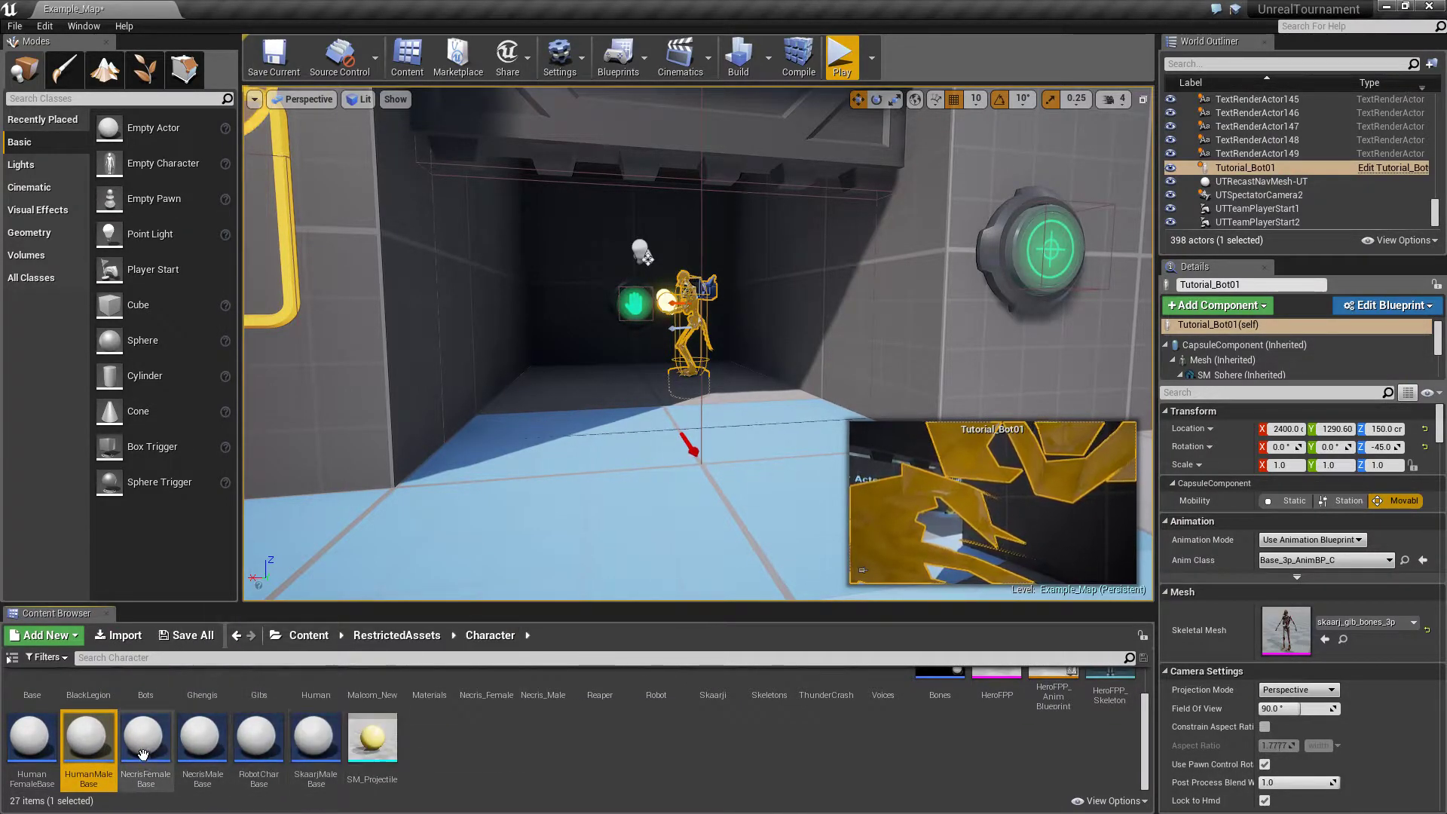
pyautogui.rightClick(88, 743)
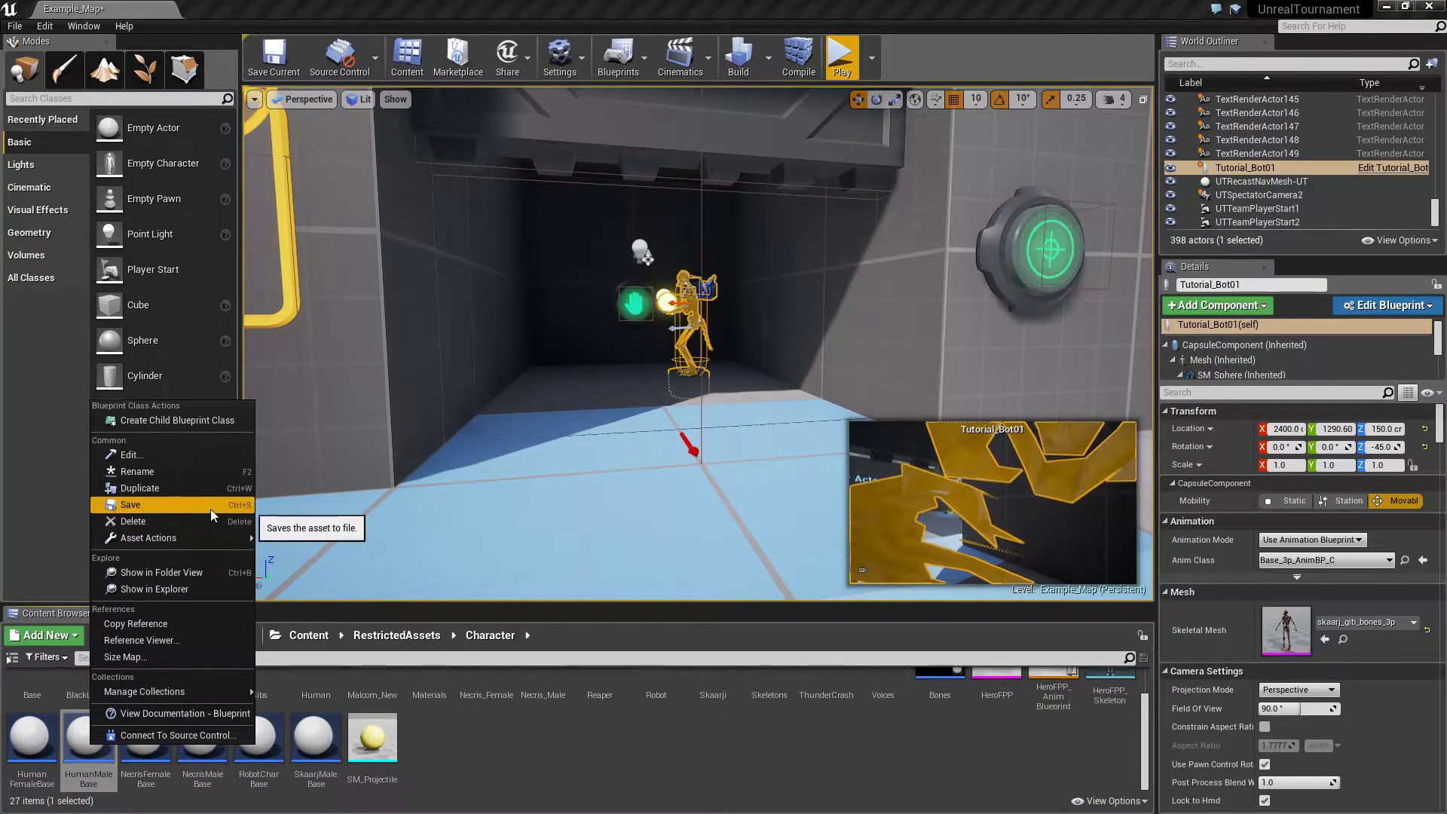
pyautogui.click(175, 488)
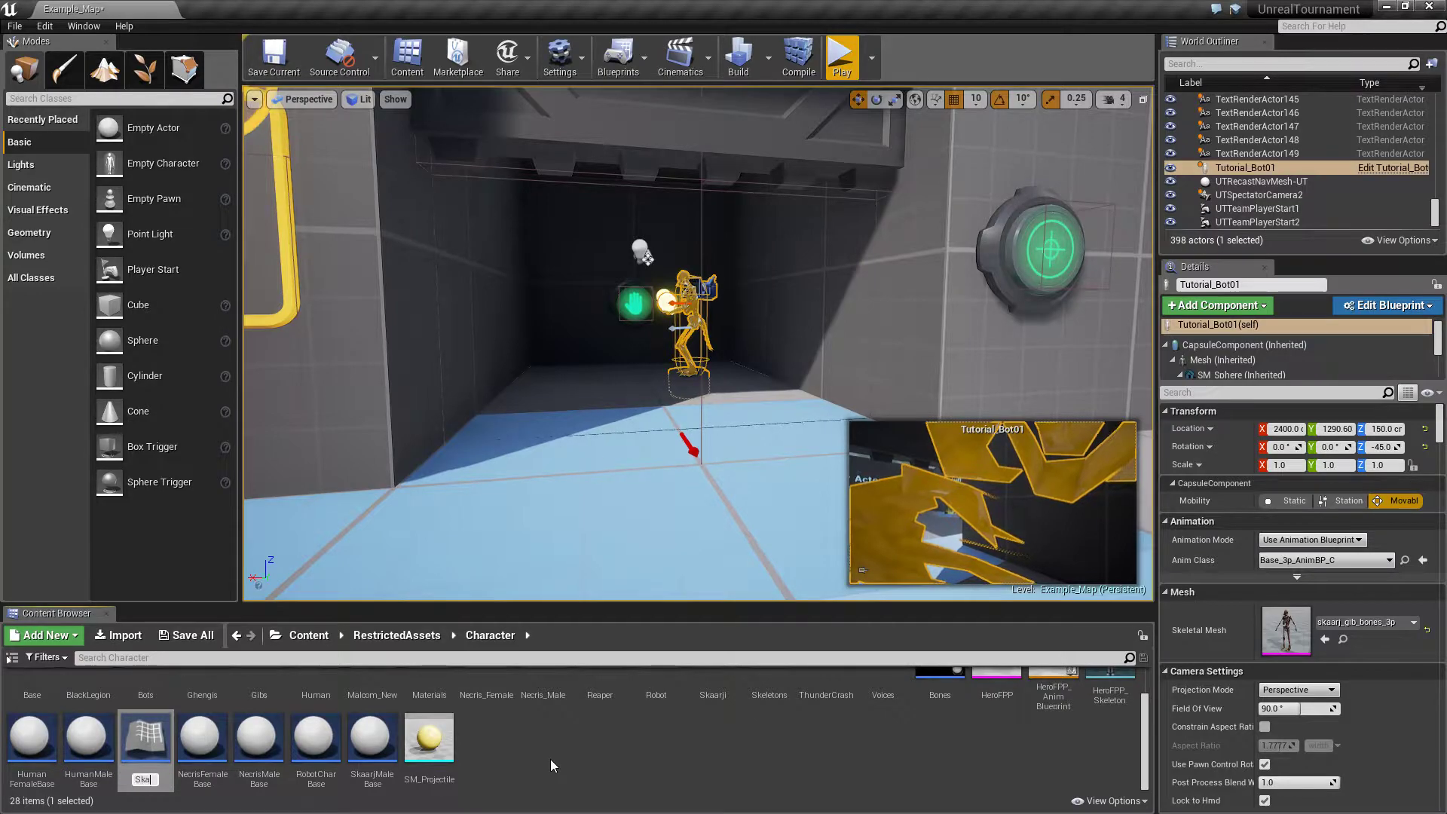
pyautogui.write('j')
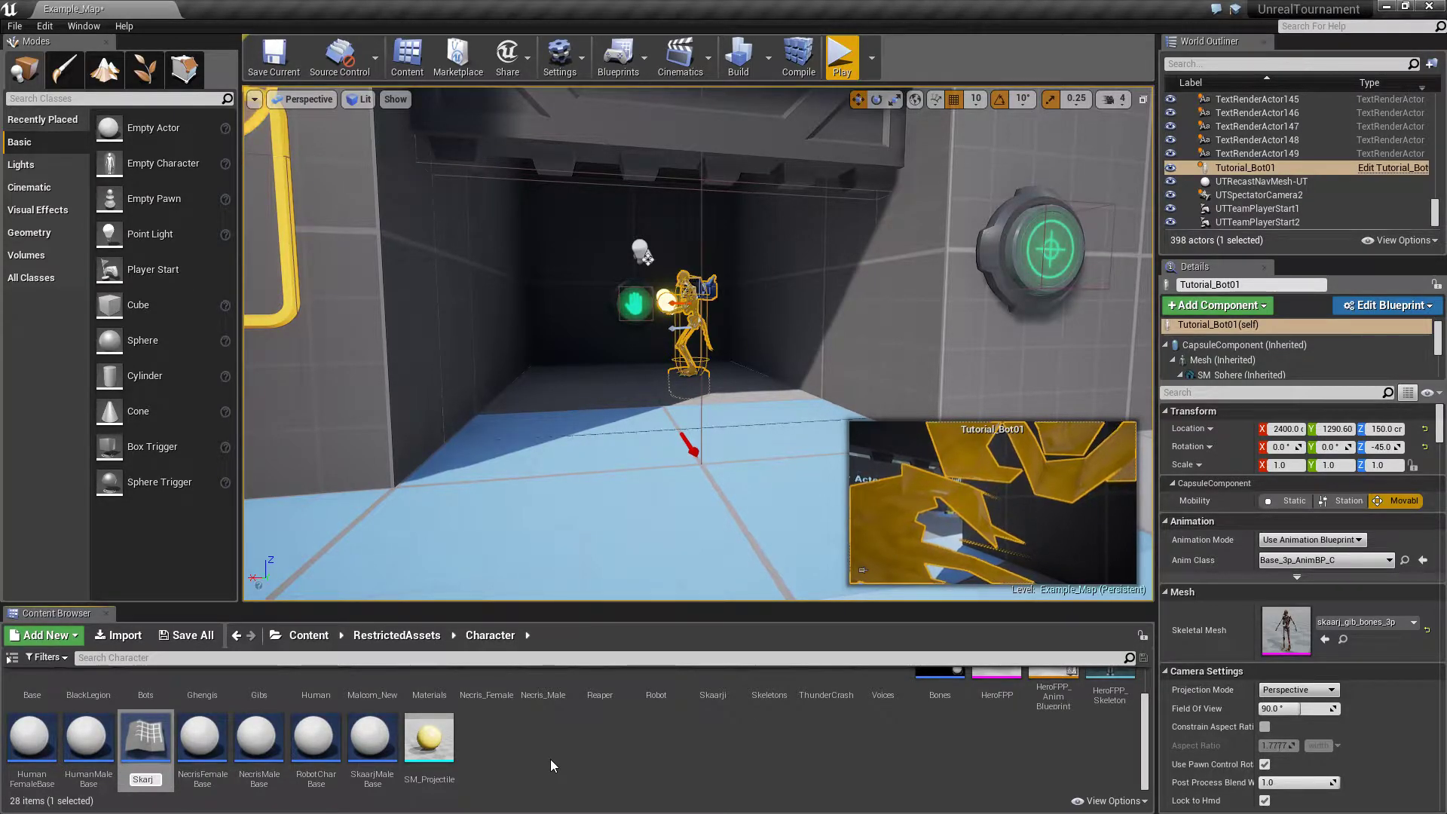
pyautogui.write('Bones')
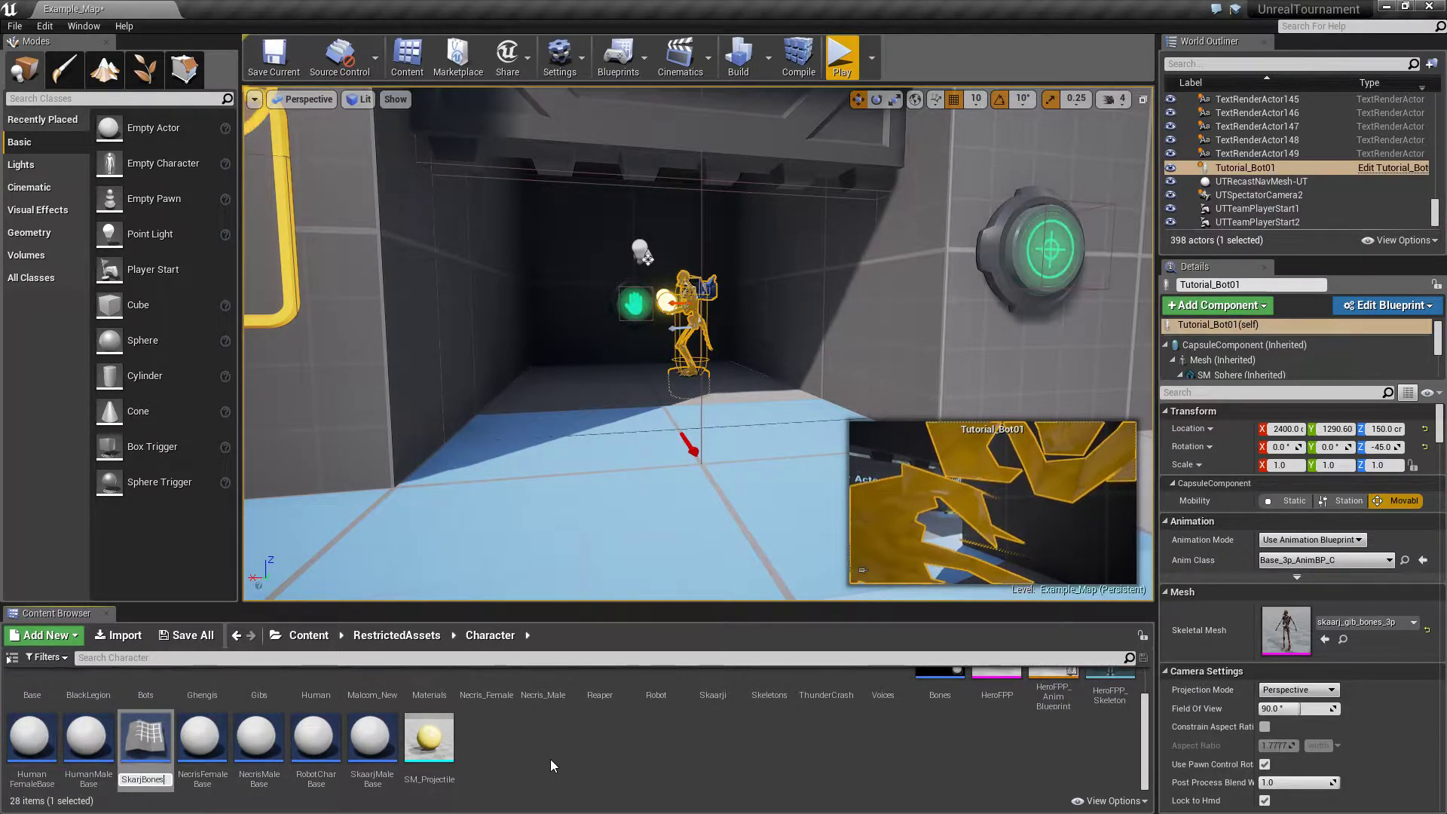
pyautogui.press('Return')
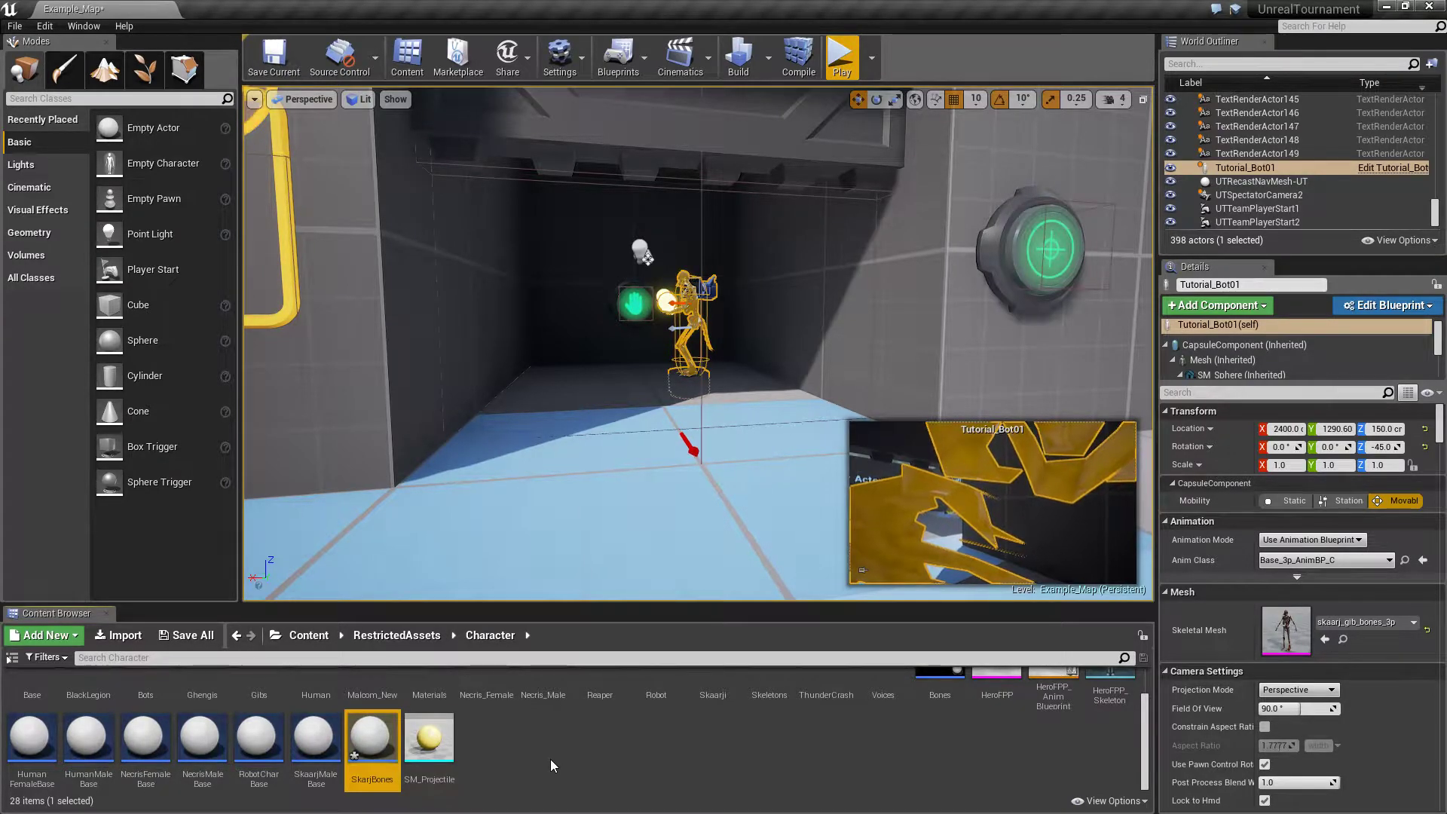
# Open the SkarjBones blueprint for editing and move its editor window clear for work
pyautogui.rightClick(362, 737)
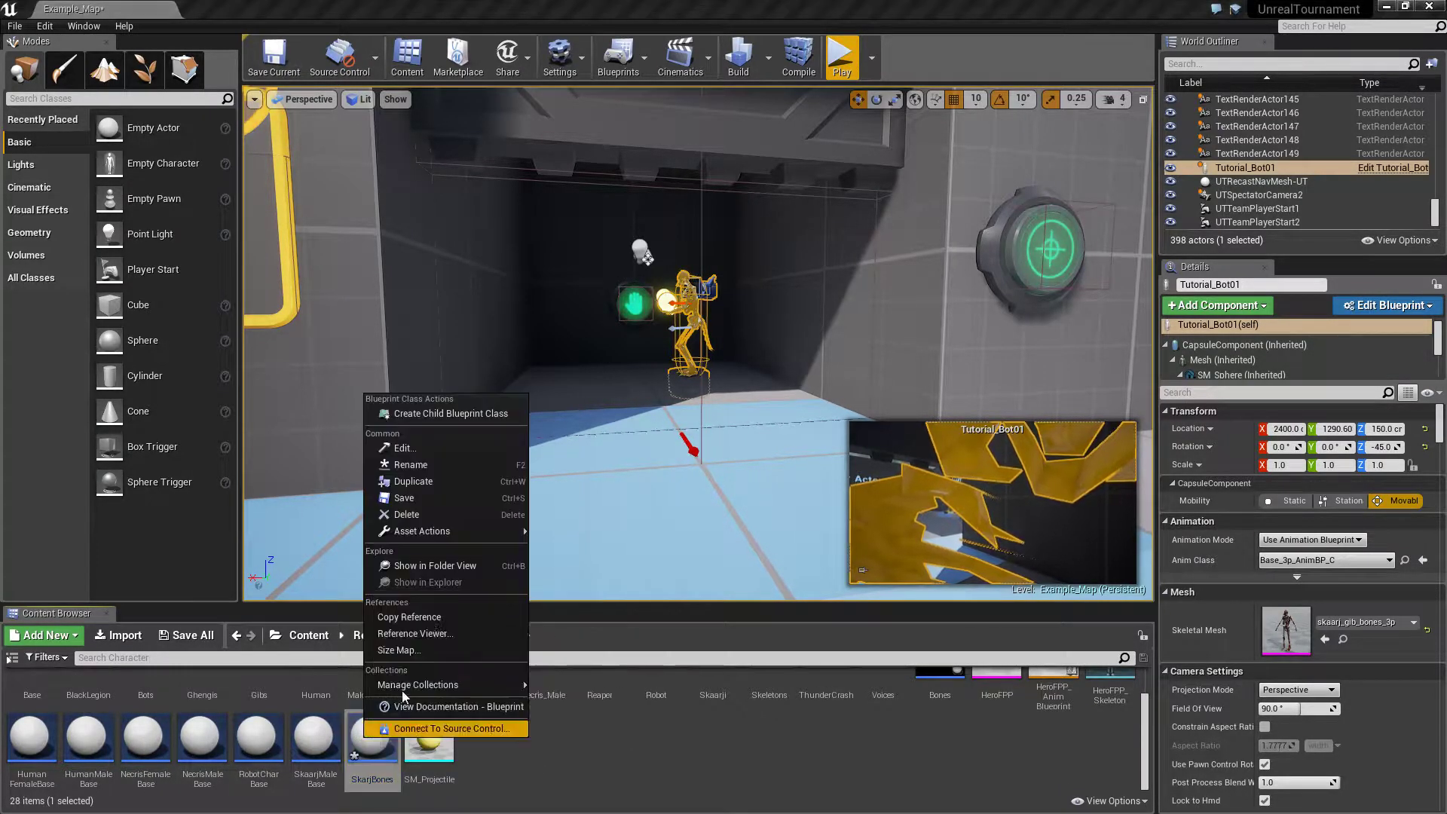
pyautogui.click(436, 455)
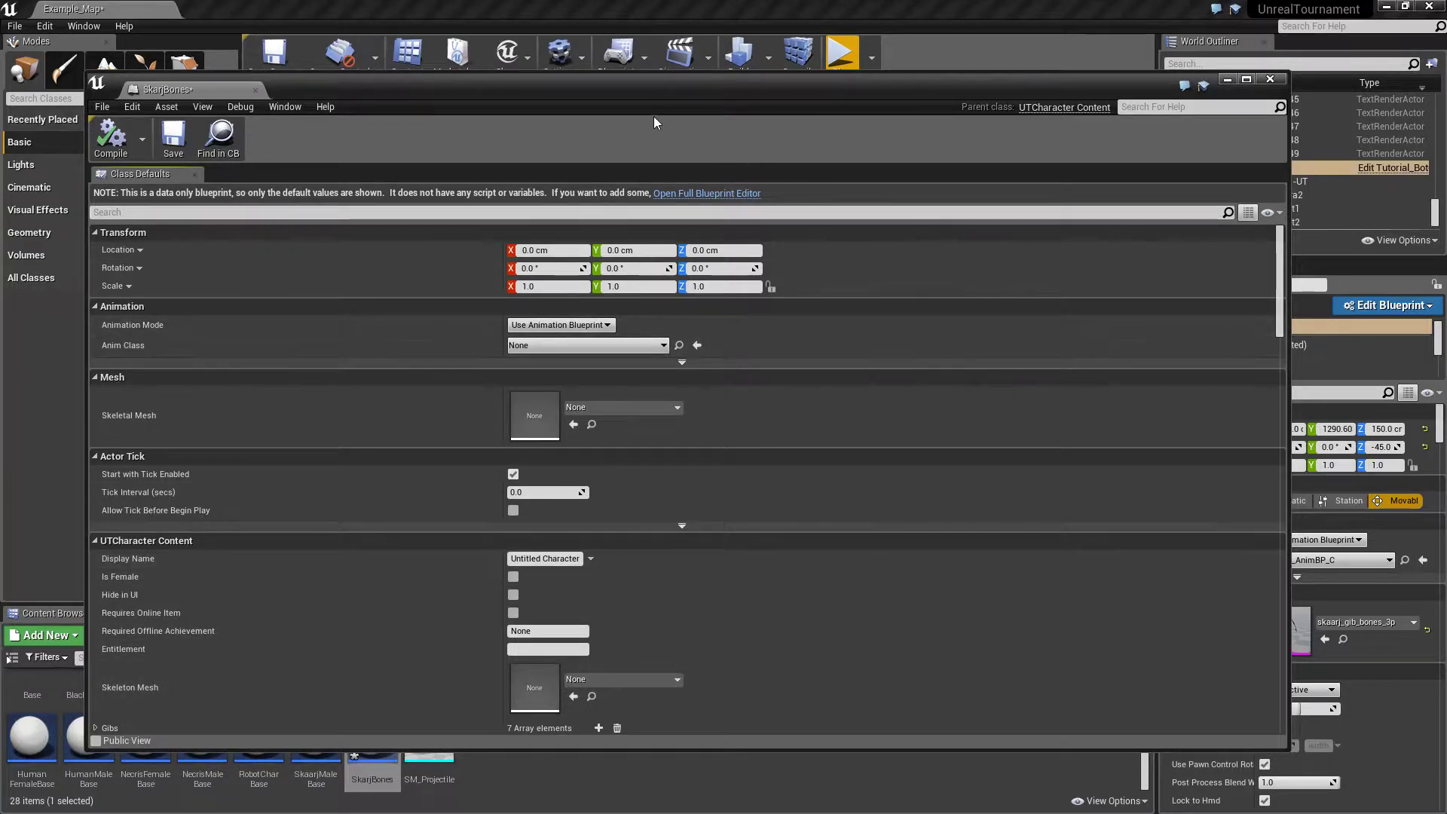
pyautogui.moveTo(657, 83); pyautogui.dragTo(682, 55)
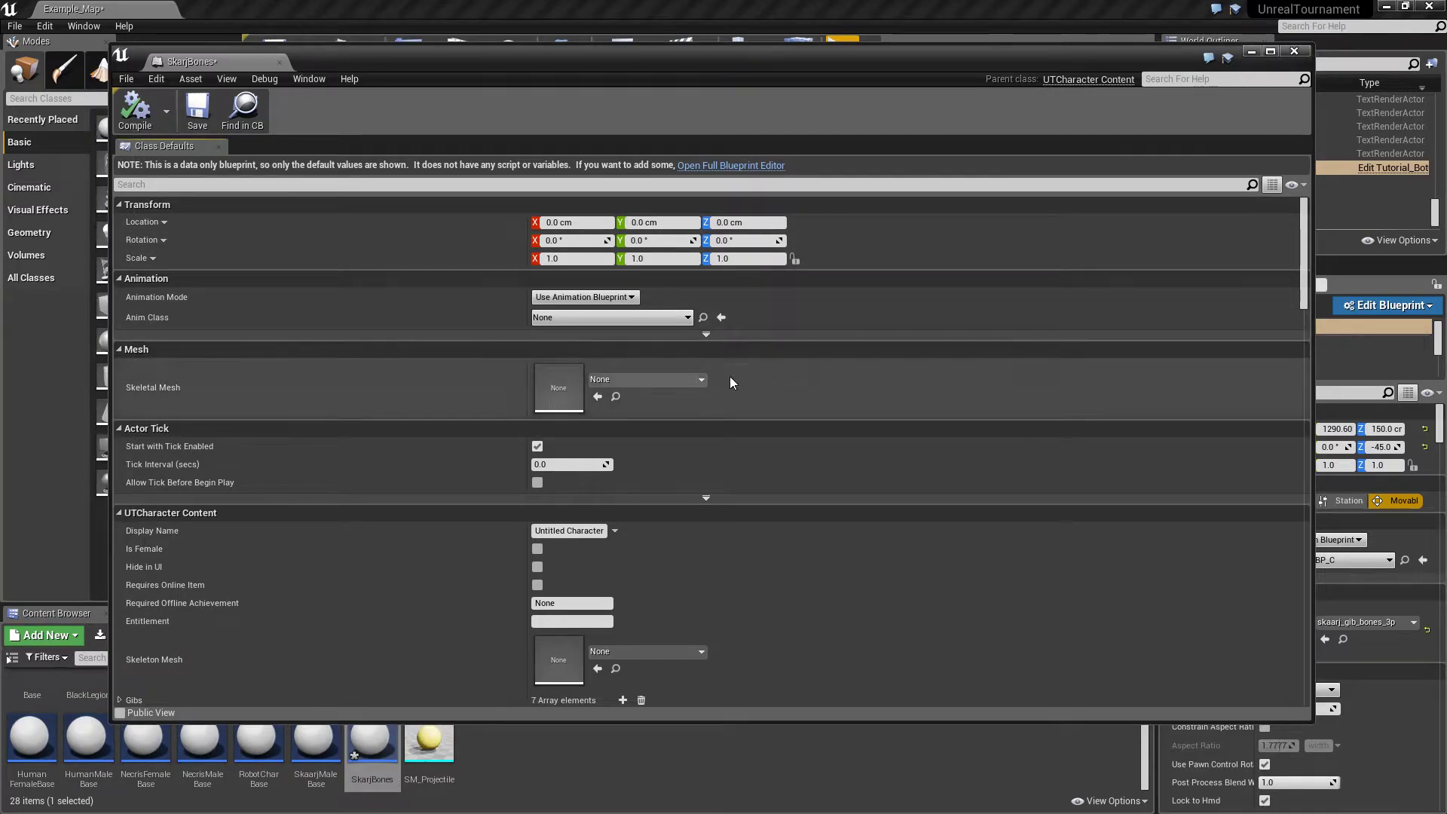
# Try base_3p and base_gib_bones_3p as the Skeletal Mesh of the SkarjBones blueprint
pyautogui.click(700, 380)
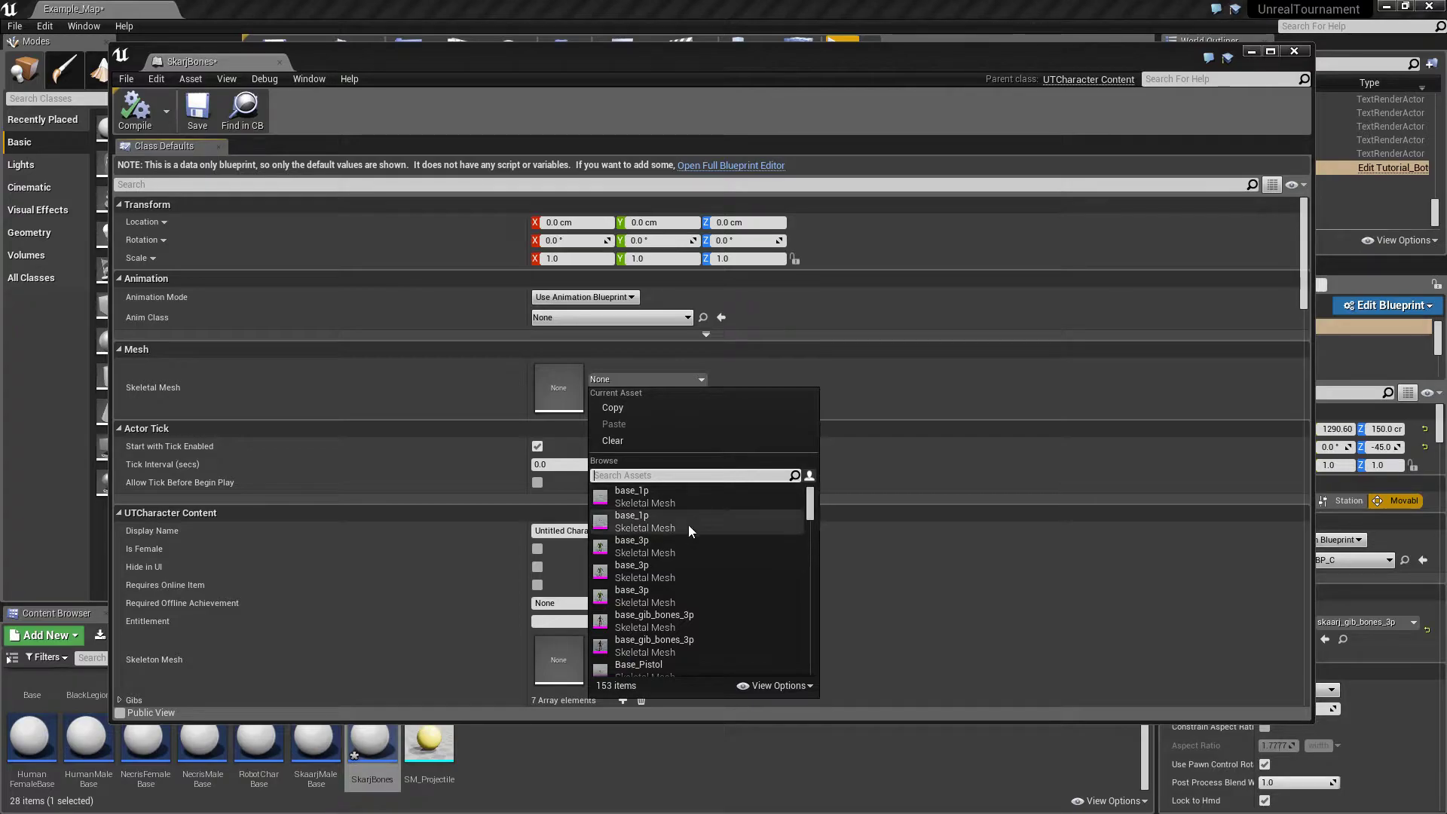
pyautogui.click(674, 545)
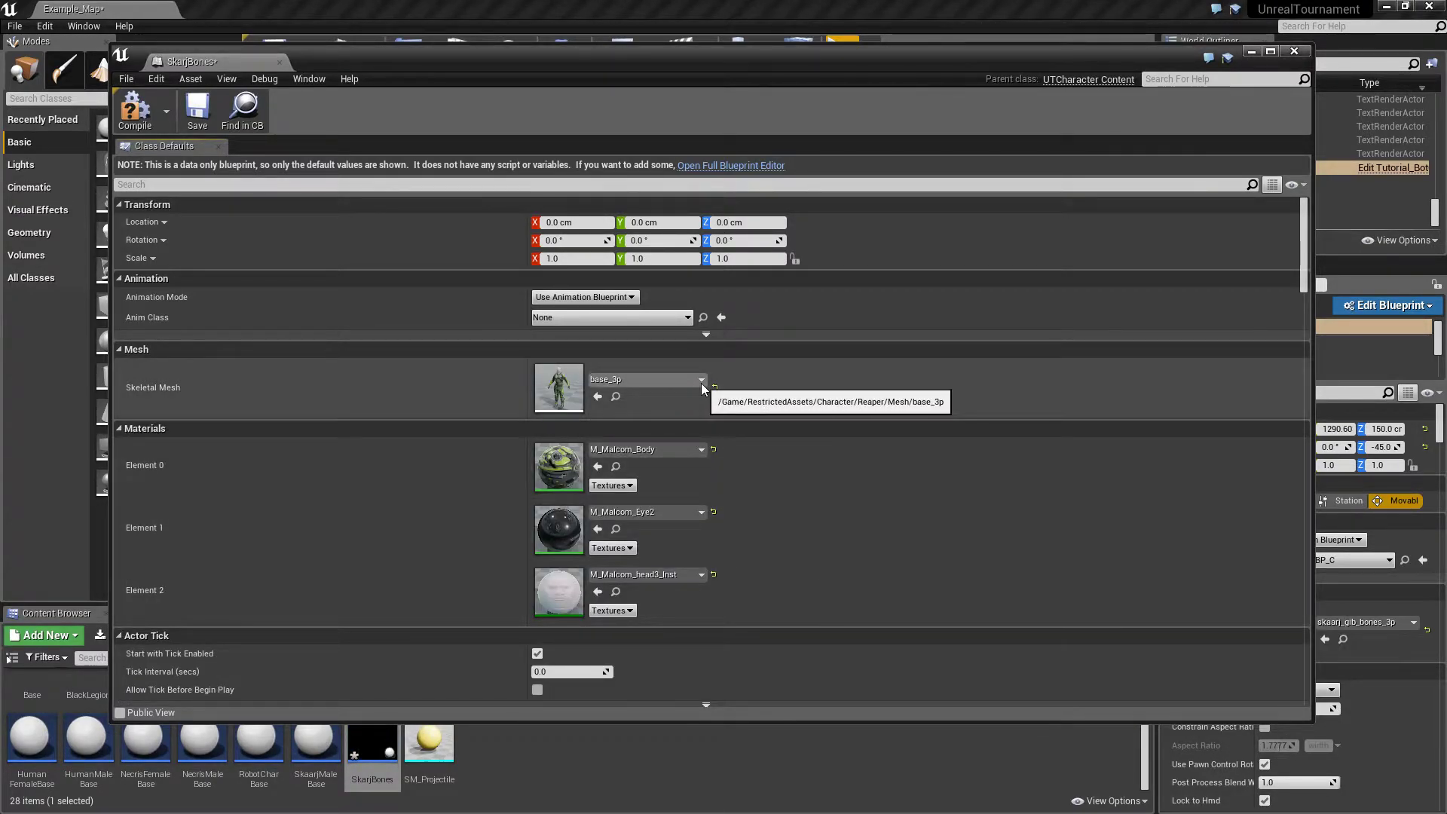
pyautogui.scroll(-1, 829, 495)
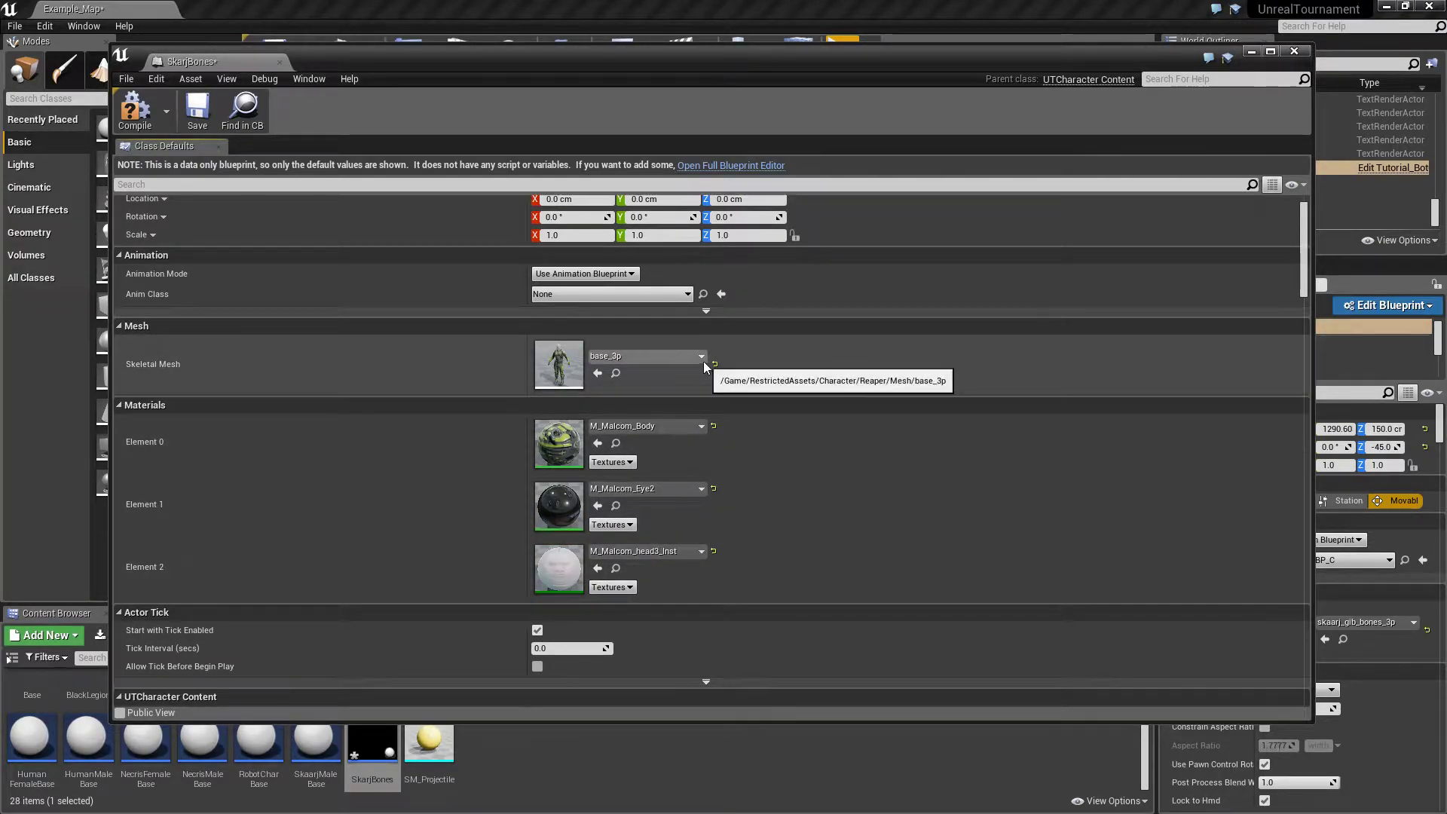
pyautogui.click(701, 356)
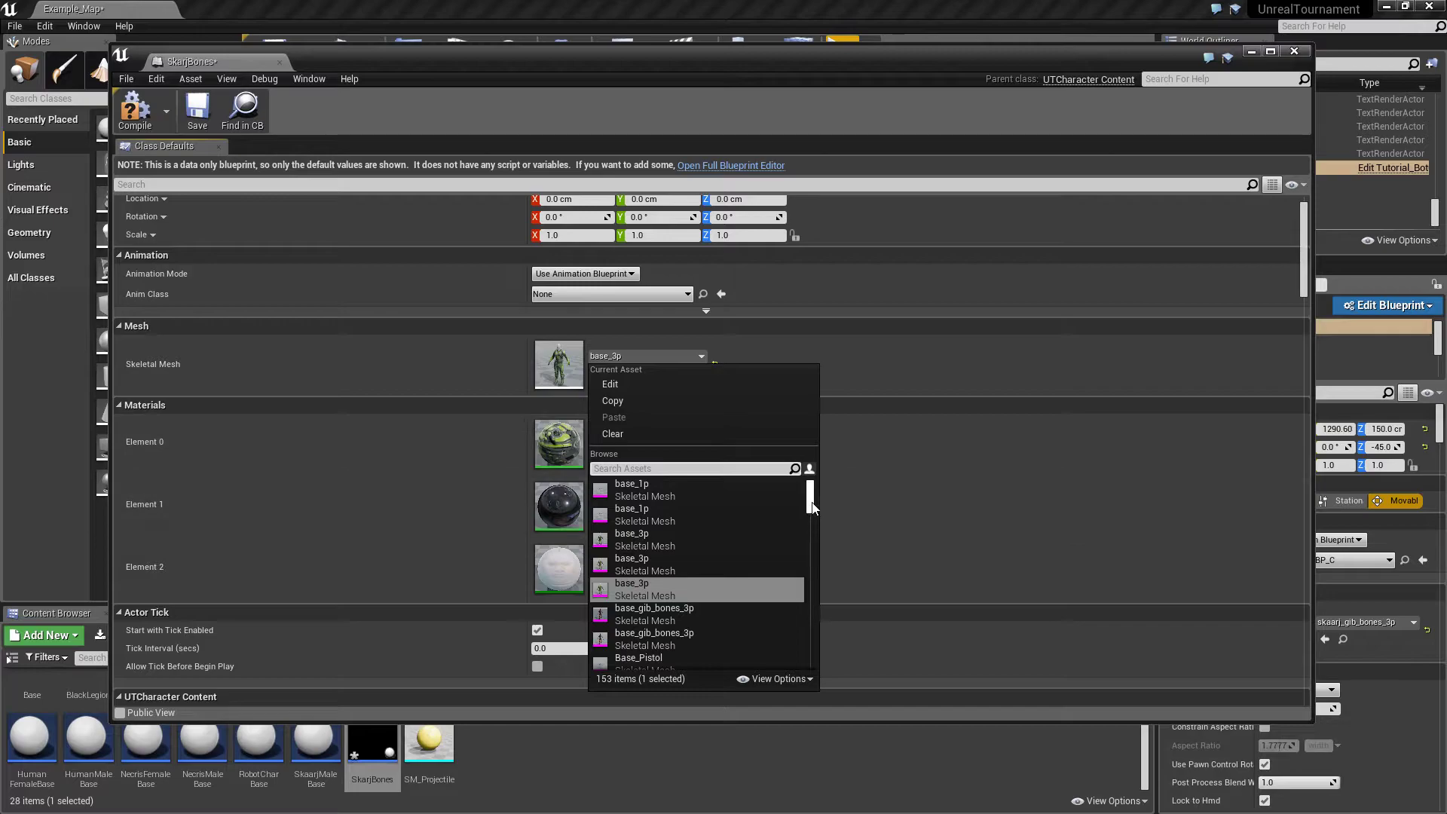
pyautogui.moveTo(812, 499); pyautogui.dragTo(811, 500)
pyautogui.scroll(-2, 811, 503)
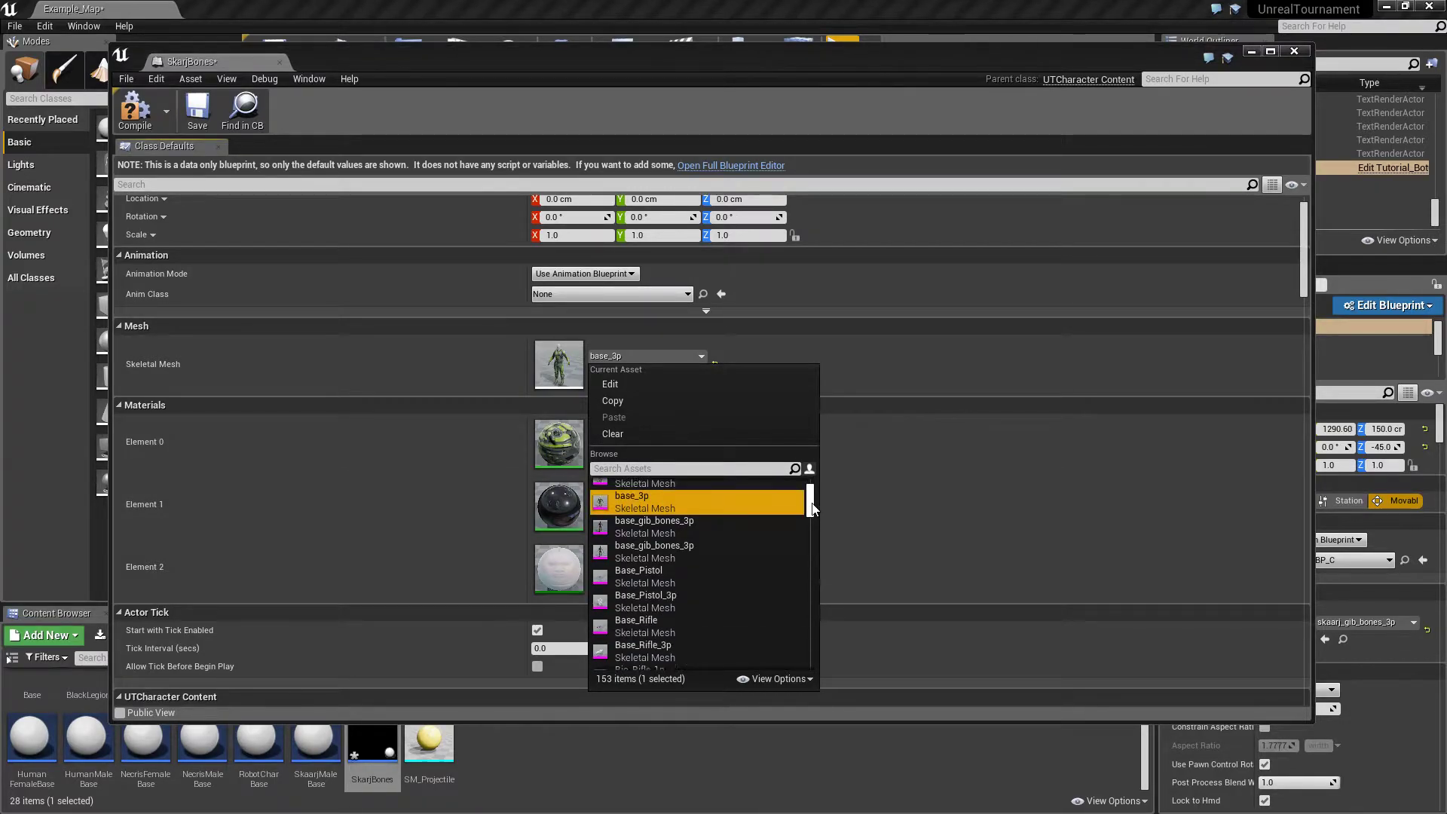
pyautogui.click(721, 551)
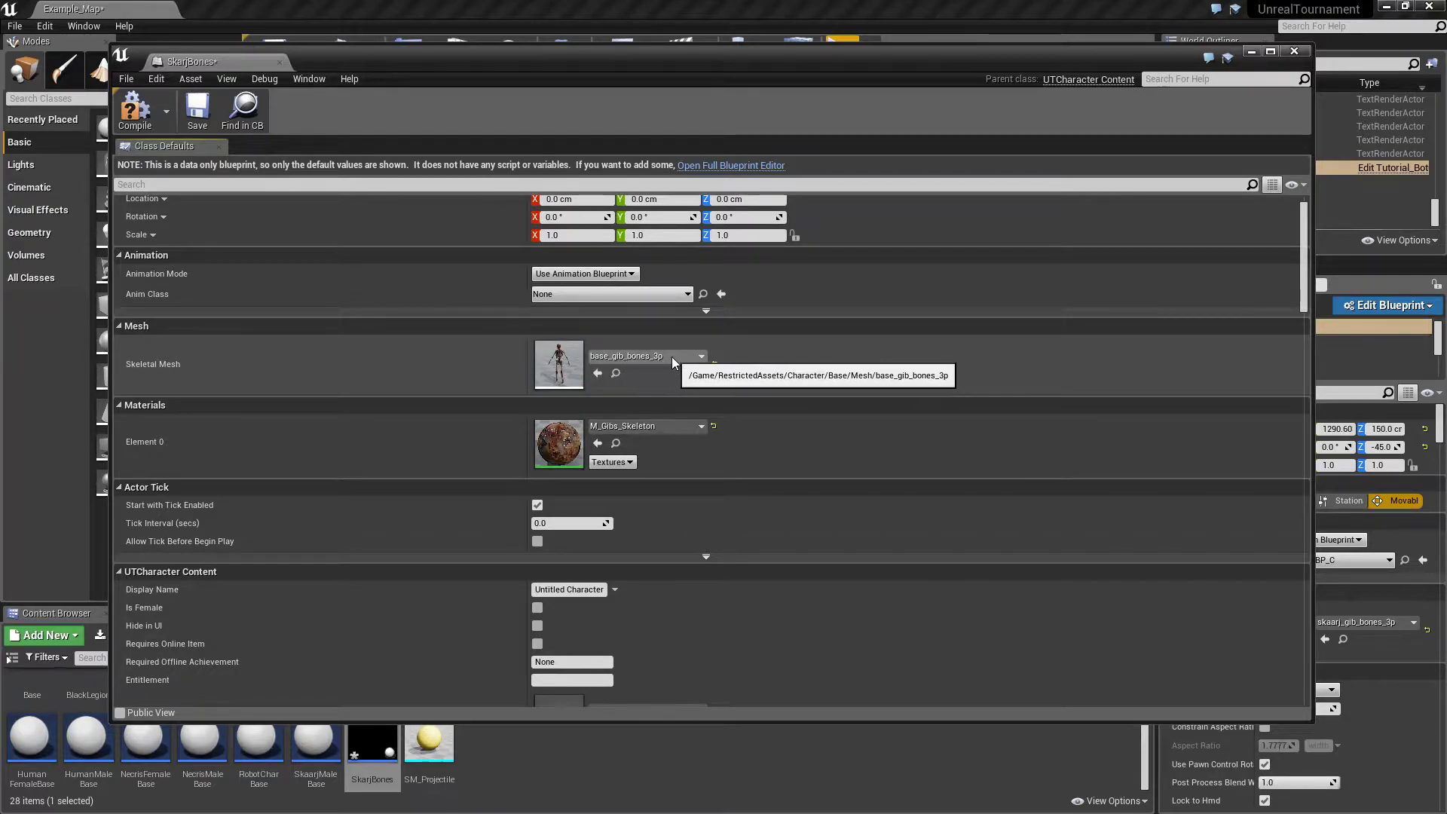
# Set the Skeletal Mesh of SkarjBones to gib_skeleton_skaarj_ut4_SKELMESH
pyautogui.click(699, 357)
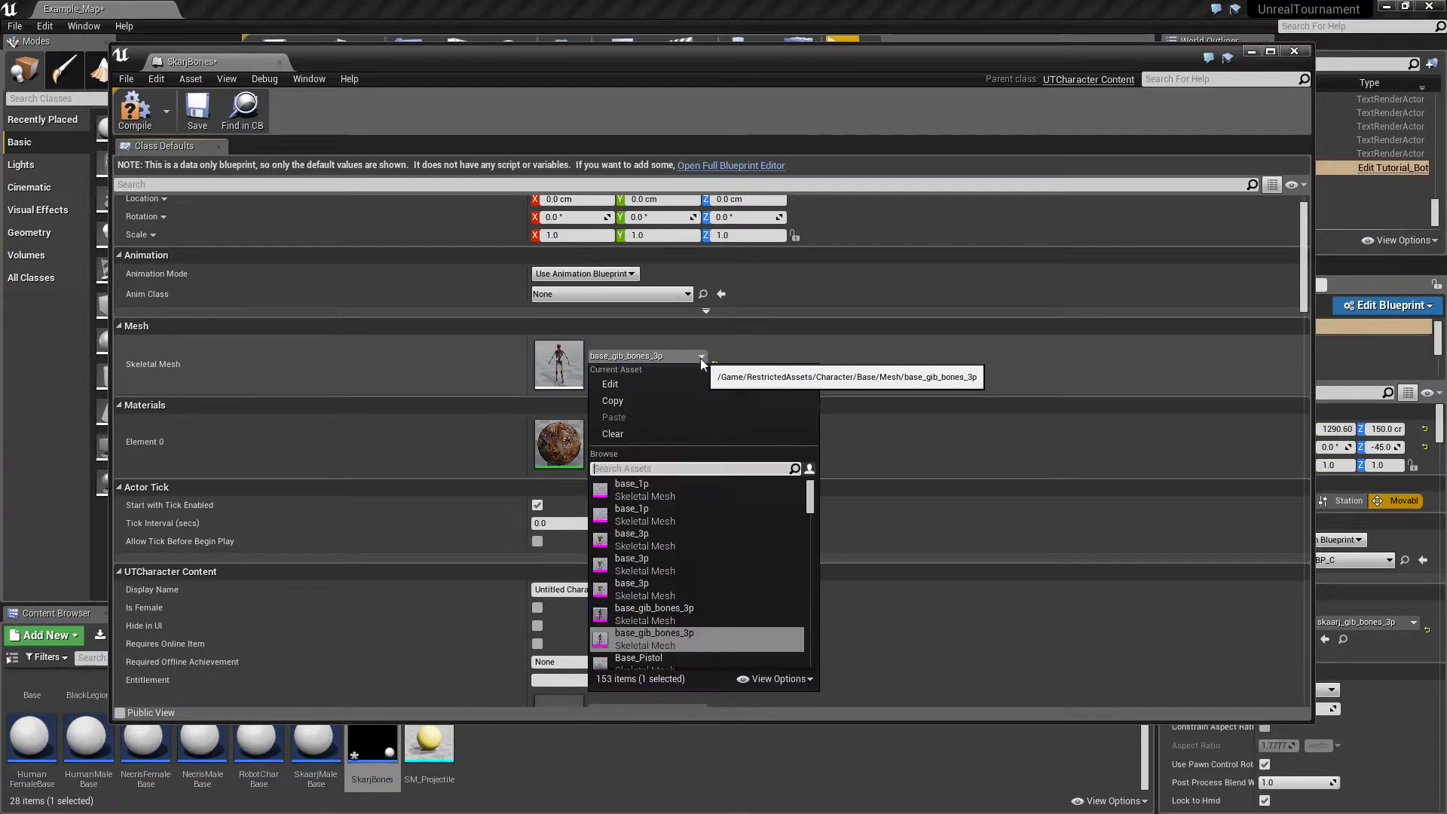
pyautogui.moveTo(810, 489); pyautogui.dragTo(816, 508)
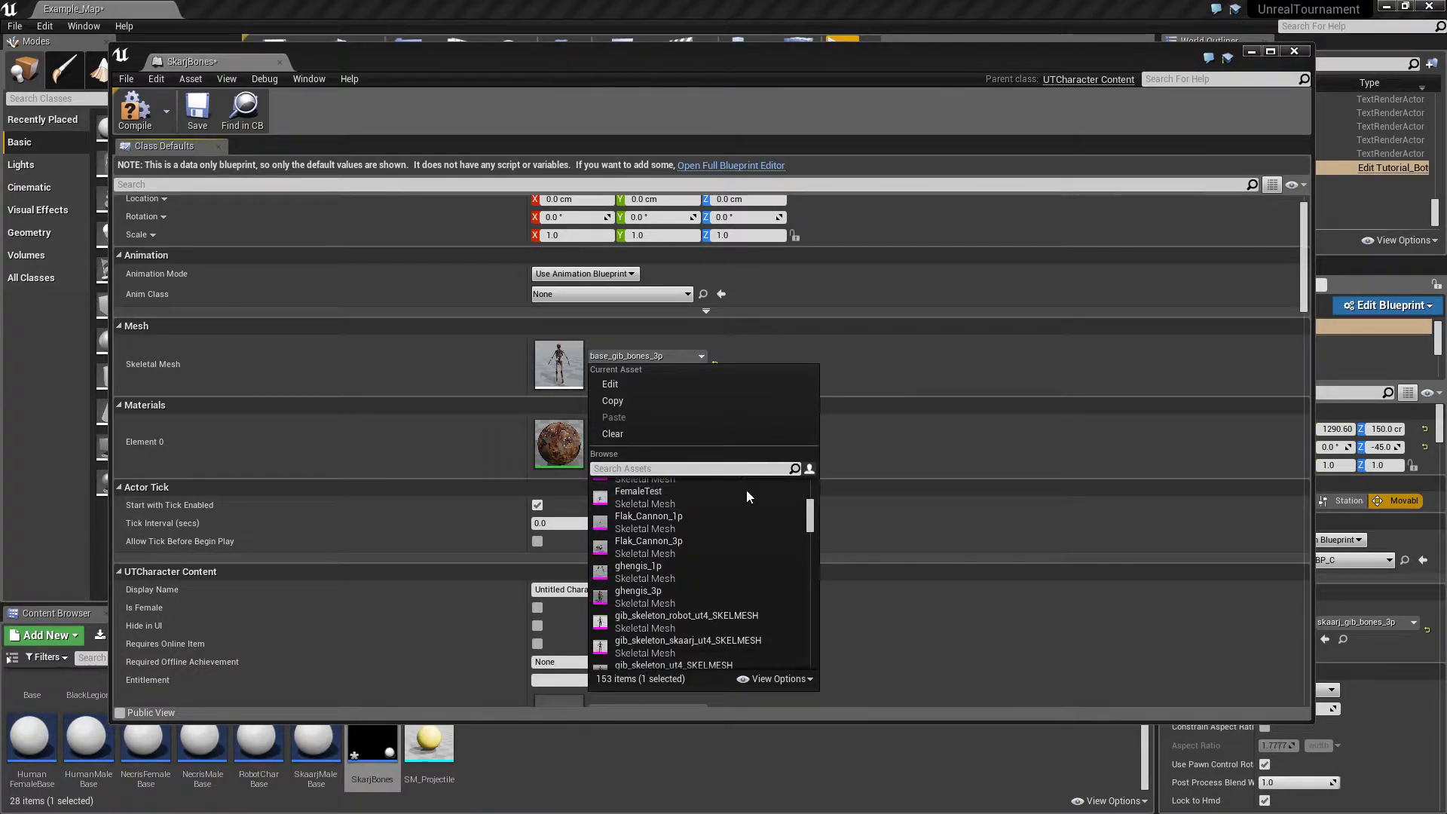
pyautogui.click(757, 643)
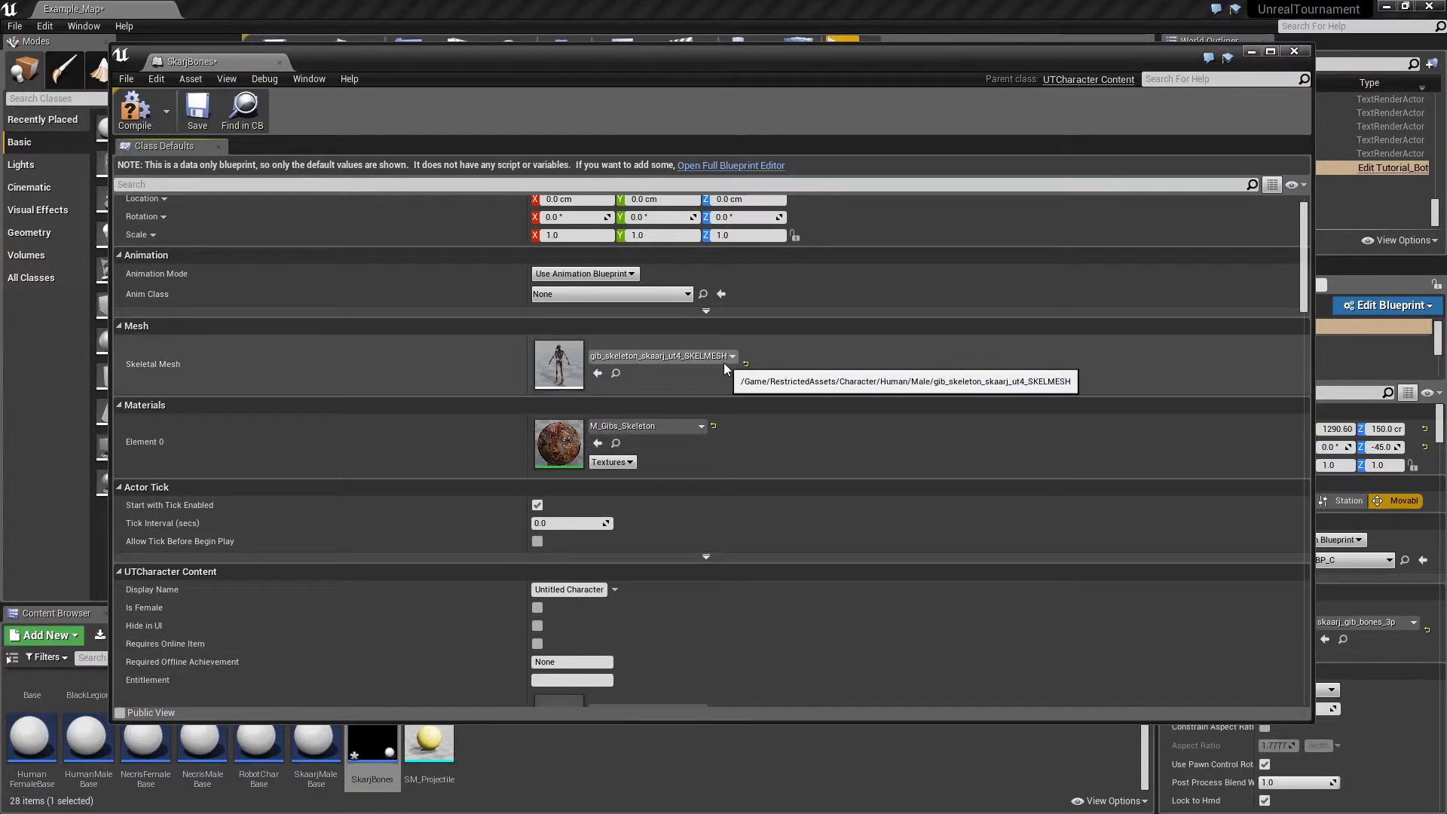
# Try the base_3p asset from UT3_Characters/Human/Meshes as the Skeleton Mesh under UTCharacter Content
pyautogui.scroll(-3, 826, 513)
pyautogui.scroll(-3, 823, 513)
pyautogui.click(687, 541)
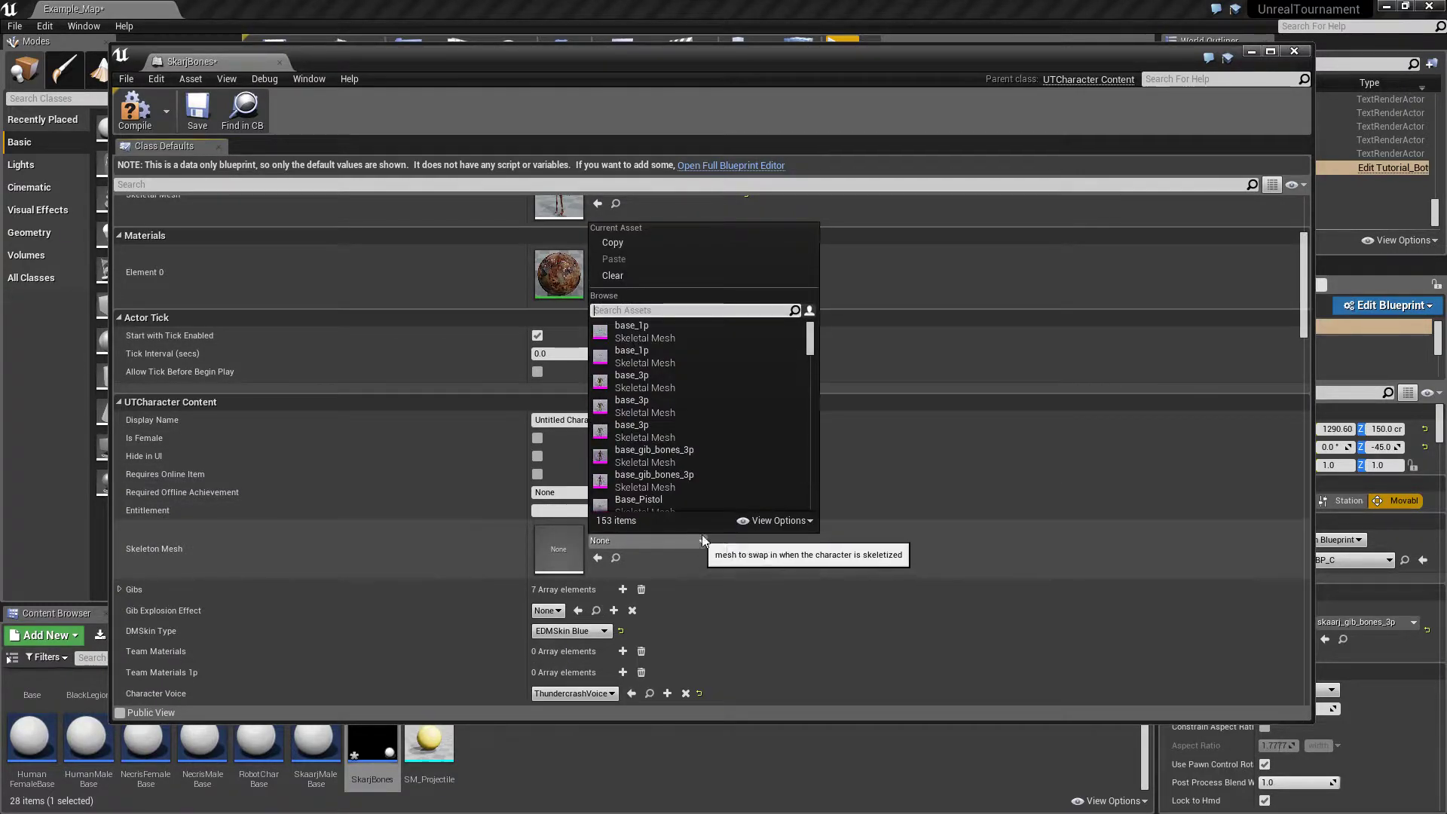
pyautogui.moveTo(717, 384)
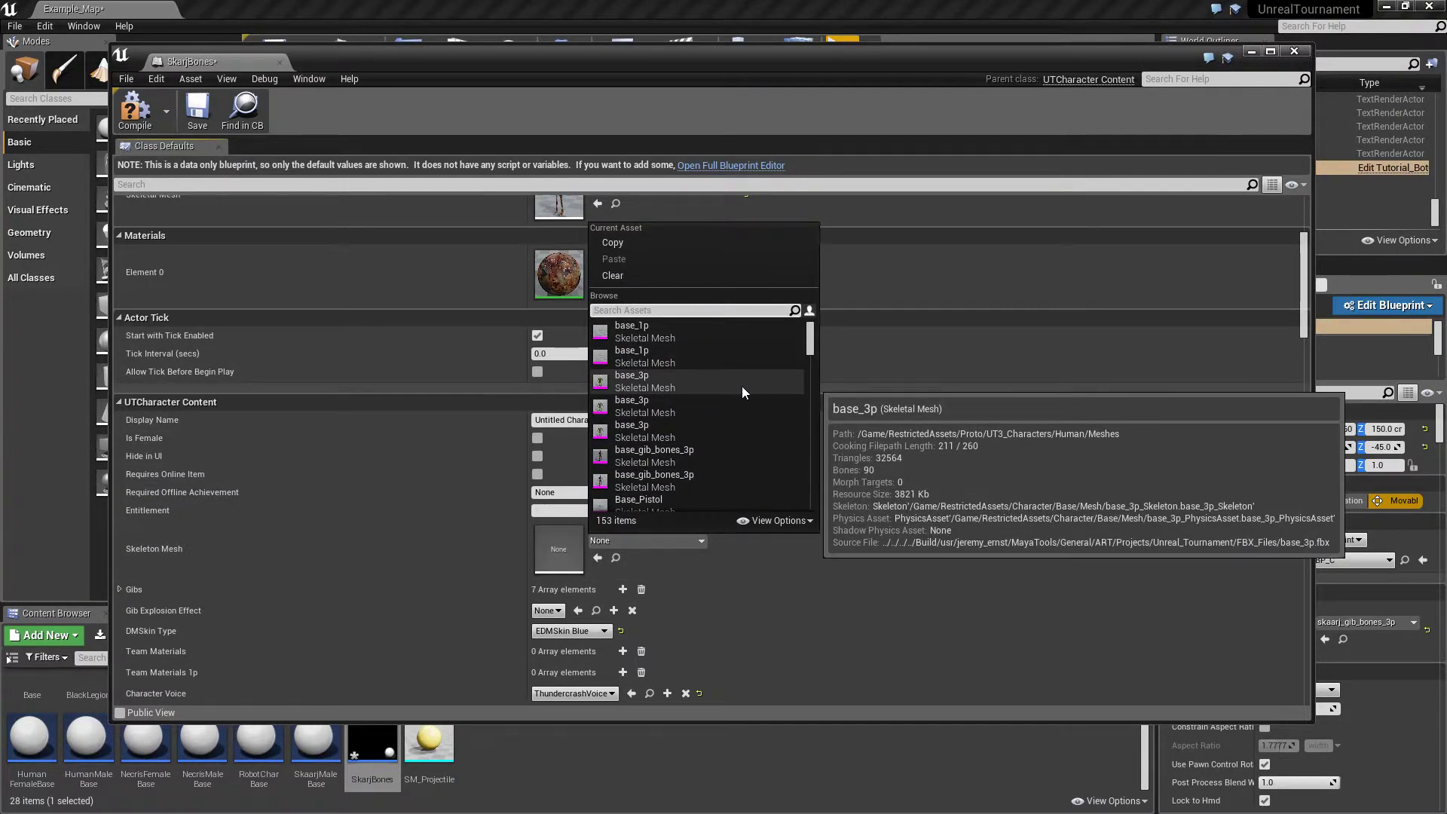
pyautogui.click(665, 382)
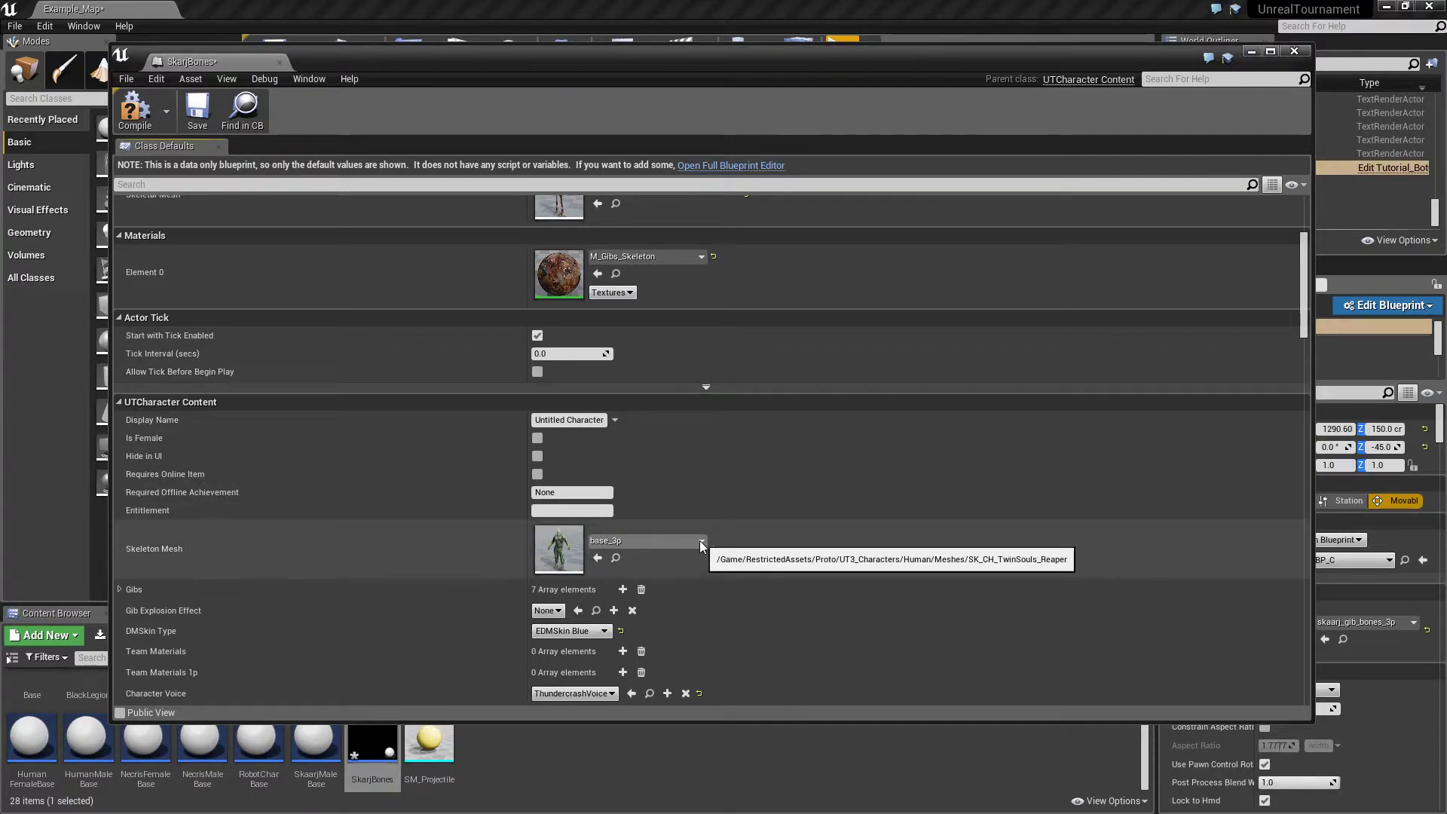
# Set the Anim Class of SkarjBones to Base_3p_AnimBP_C
pyautogui.moveTo(1123, 83); pyautogui.dragTo(1031, 37)
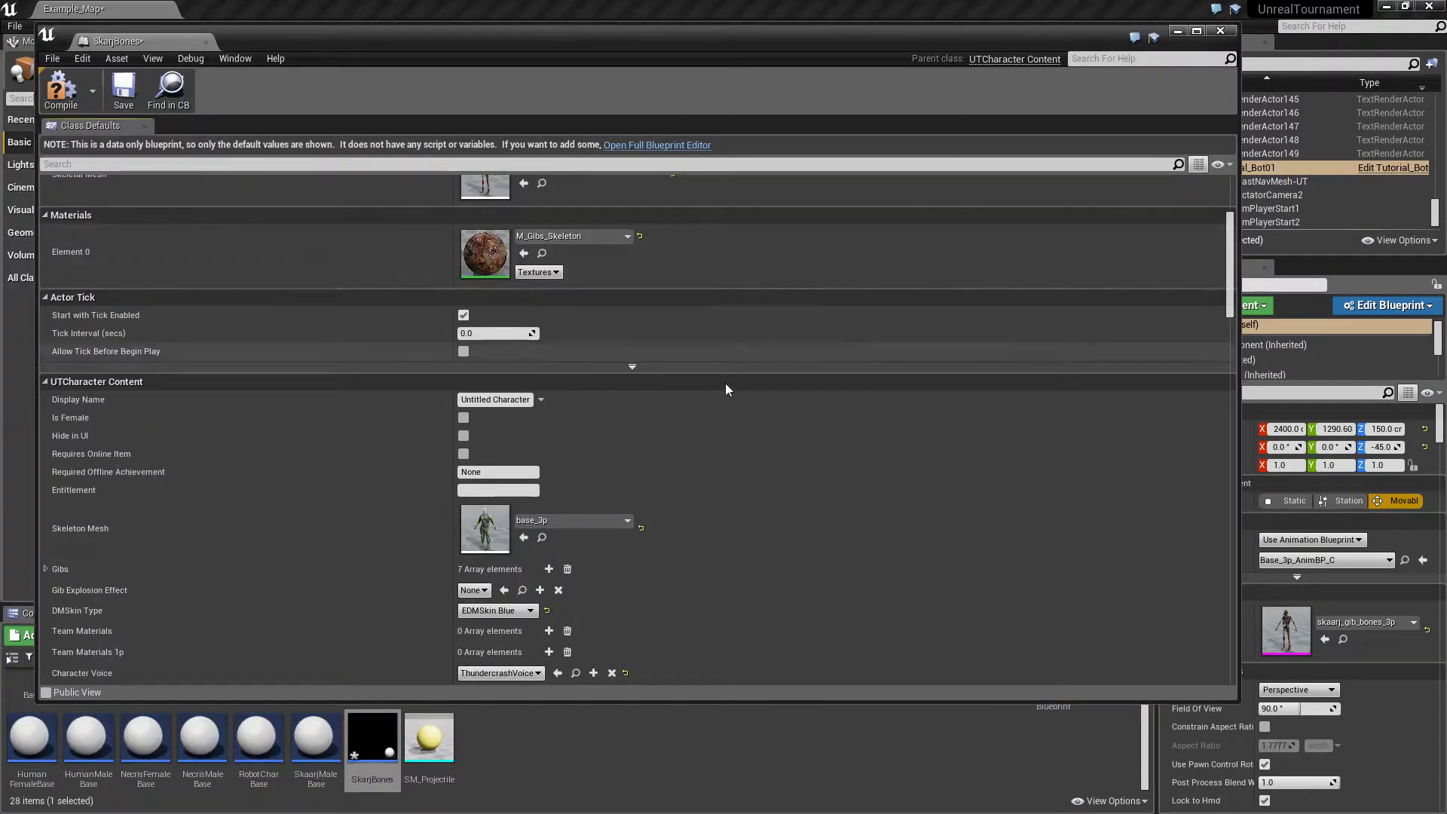
pyautogui.scroll(7, 689, 420)
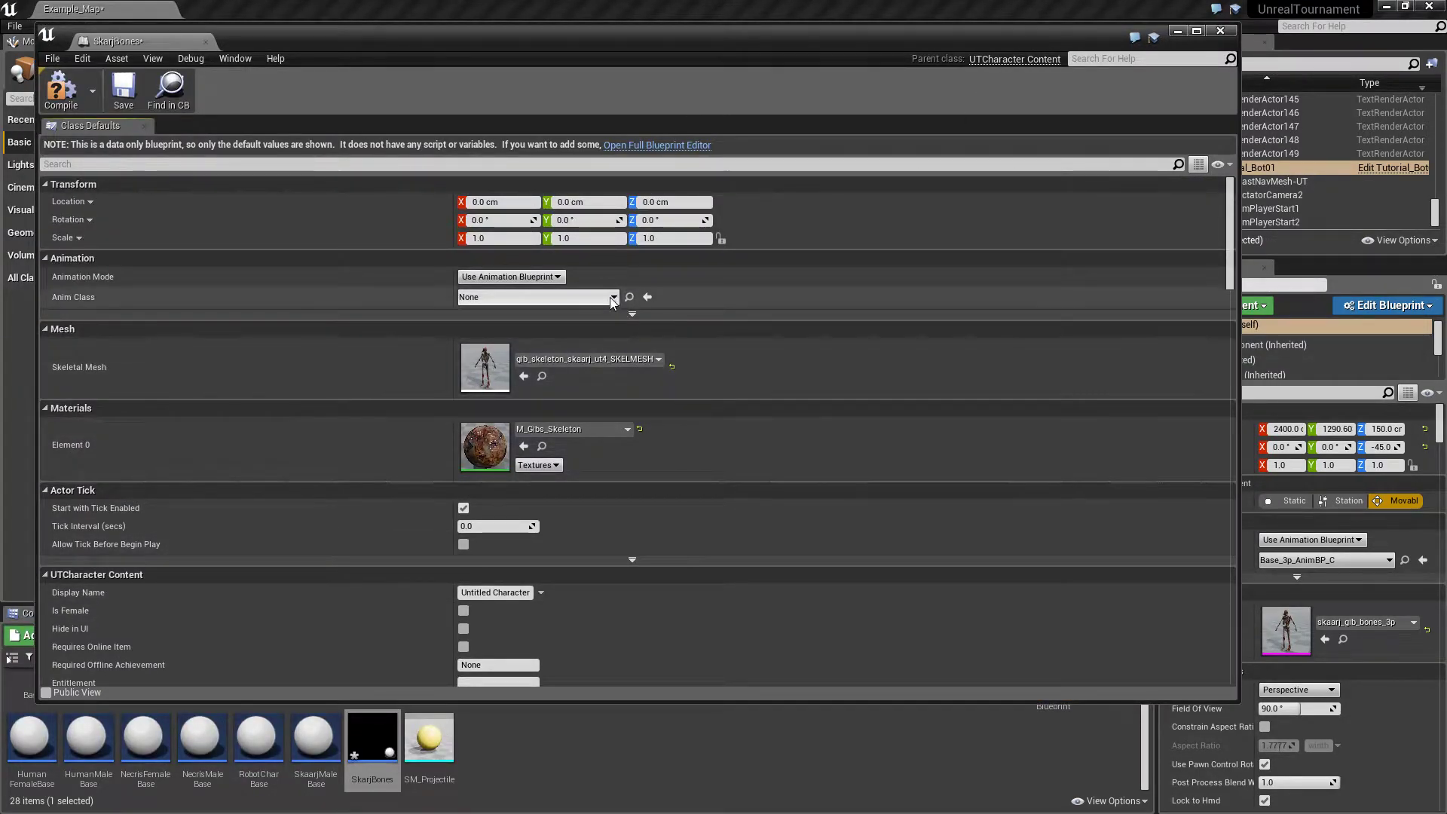
pyautogui.click(614, 297)
pyautogui.click(690, 306)
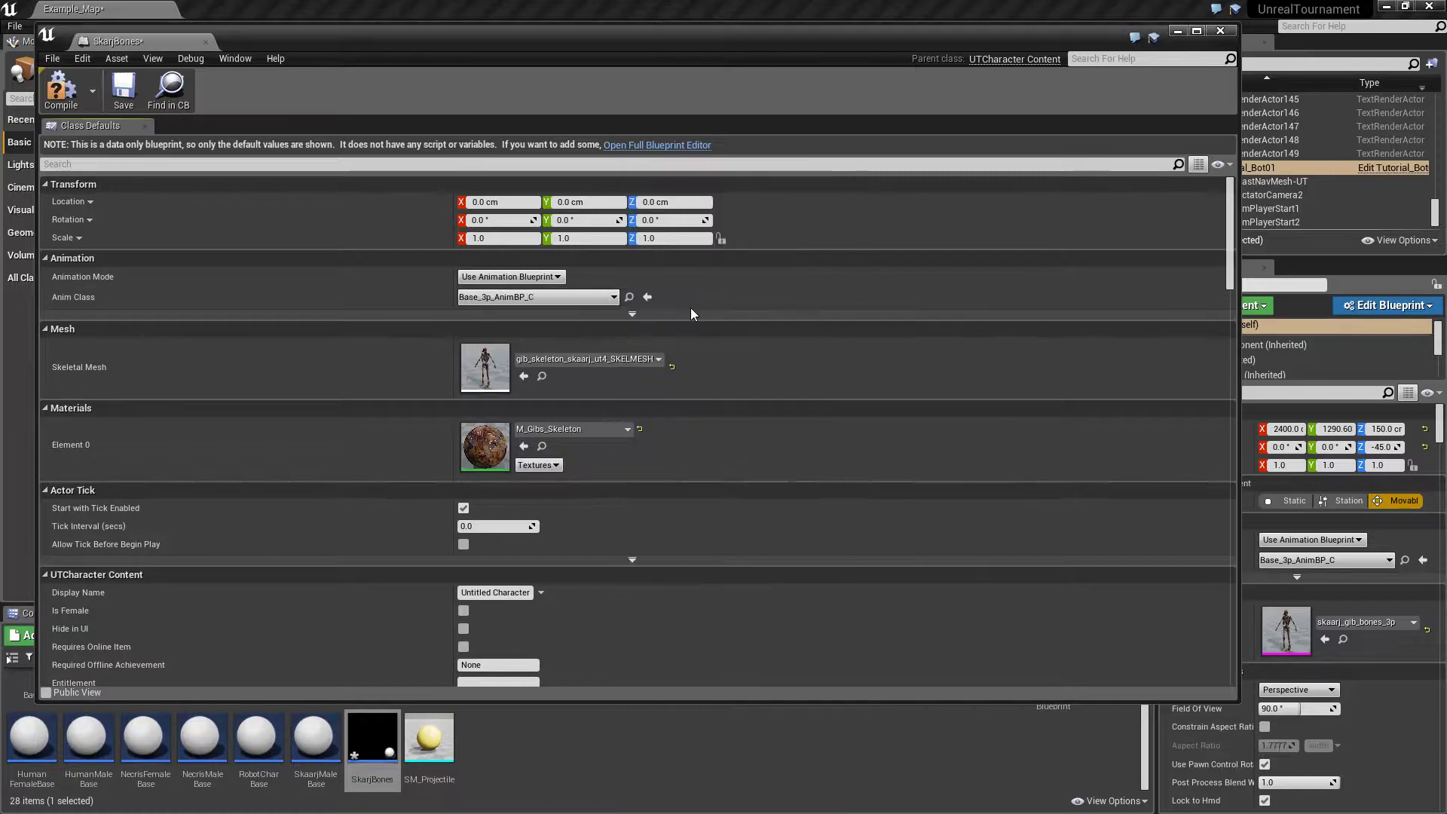
# Search the Skeleton Mesh assets for "gib" and set the Skeleton Mesh under UTCharacter Content to skaarj_gib_bones_3p
pyautogui.scroll(-3, 761, 500)
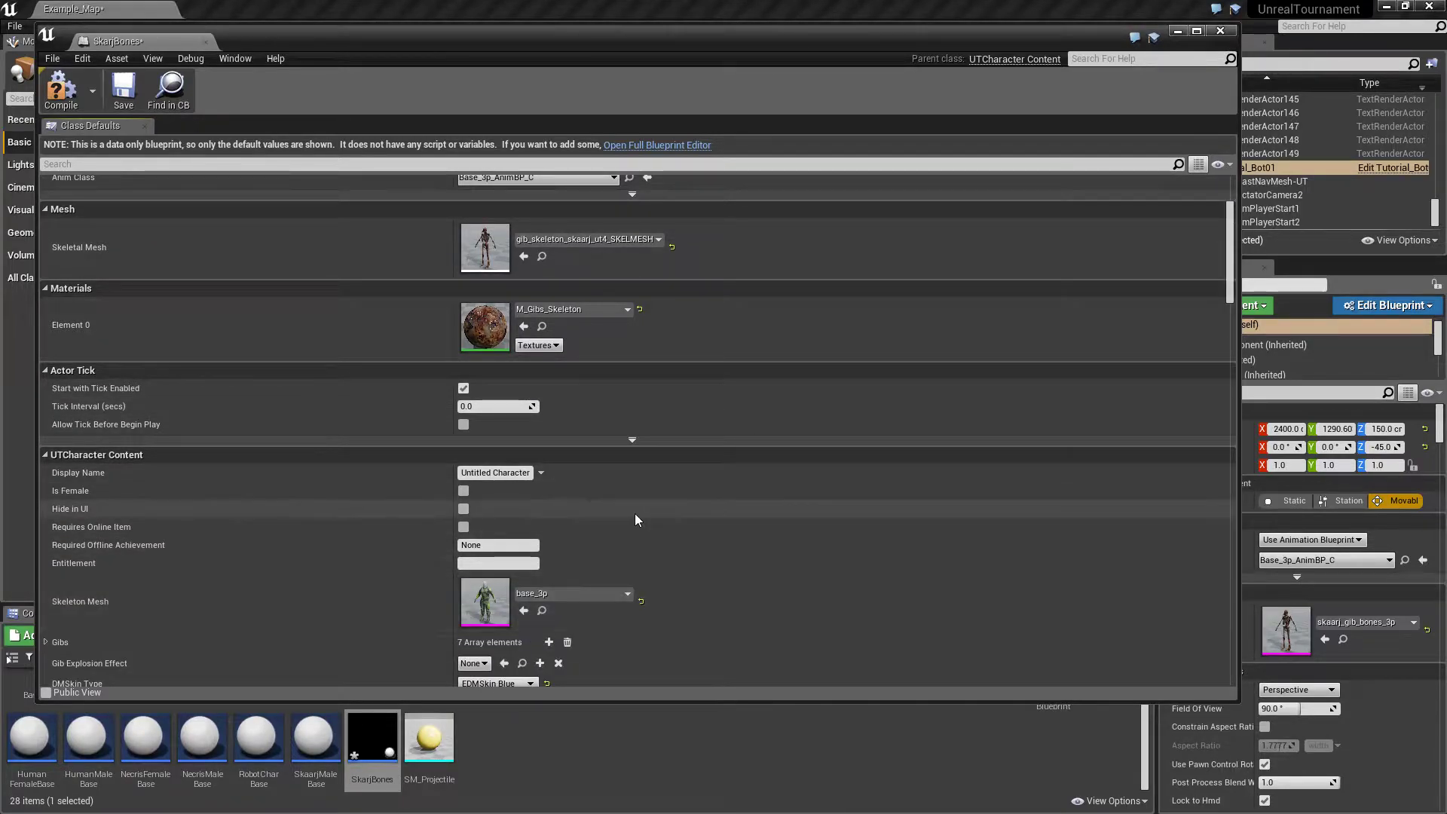
pyautogui.scroll(-1, 634, 513)
pyautogui.scroll(5, 260, 473)
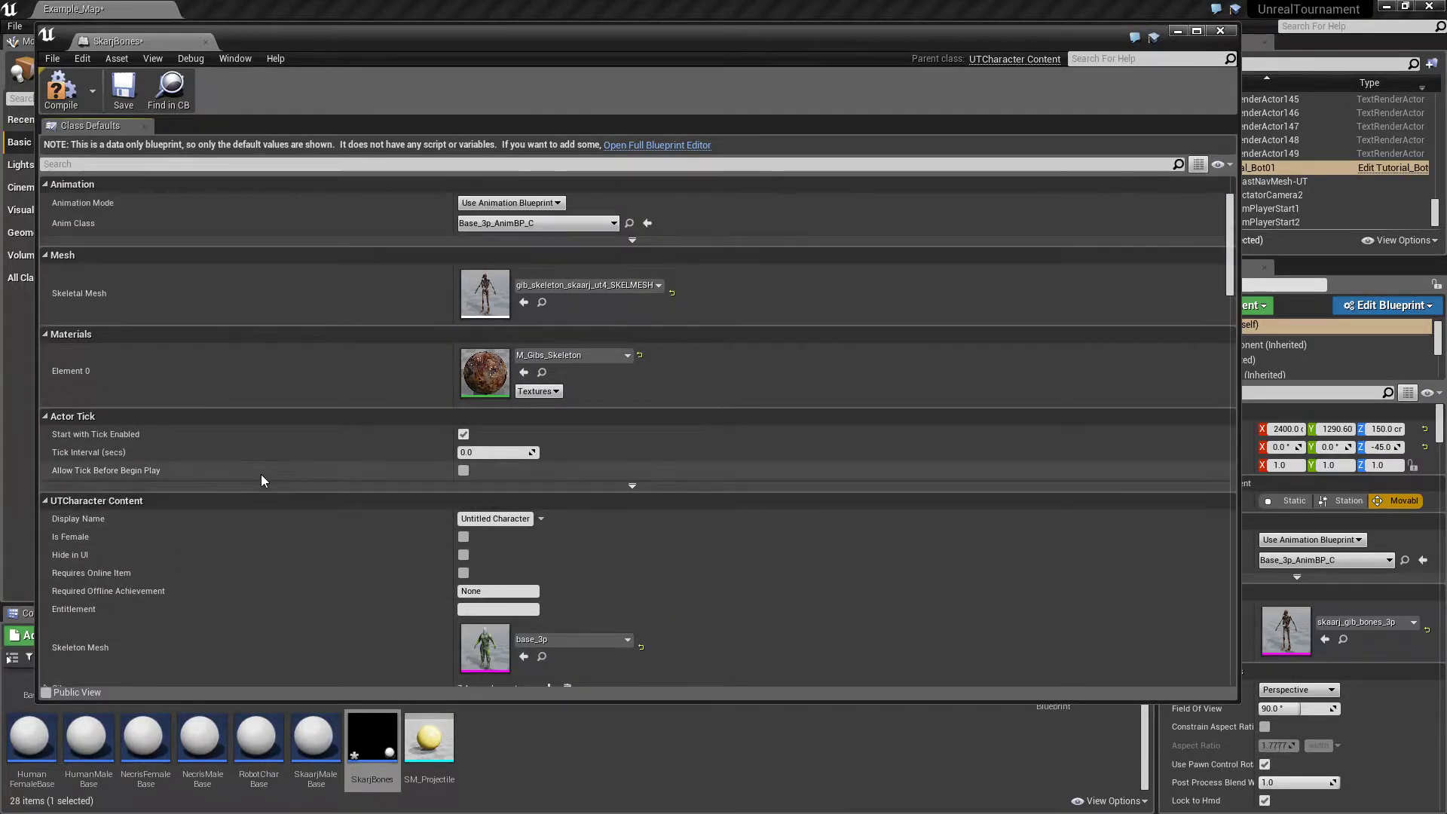
pyautogui.scroll(-4, 368, 350)
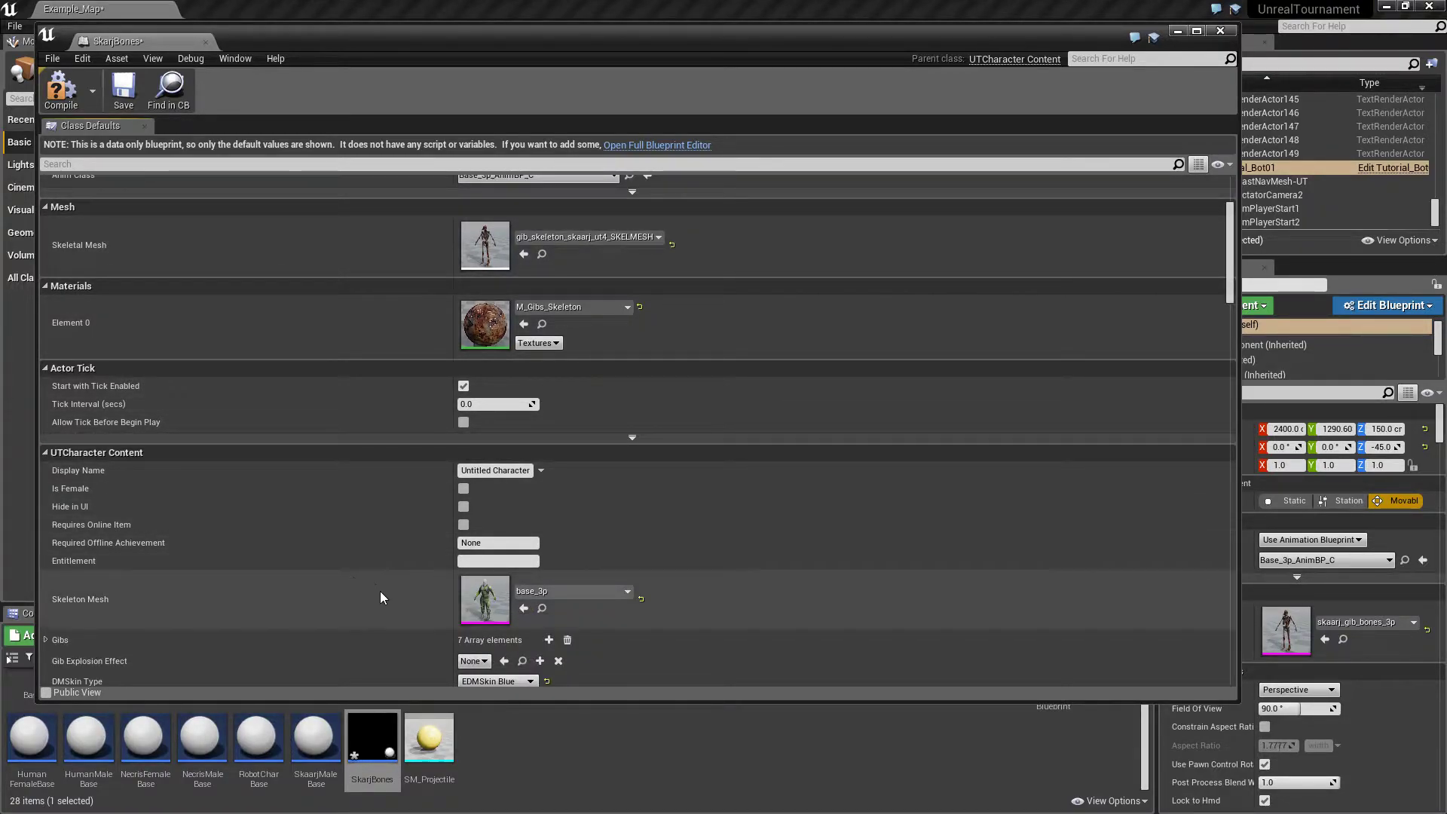
pyautogui.click(627, 593)
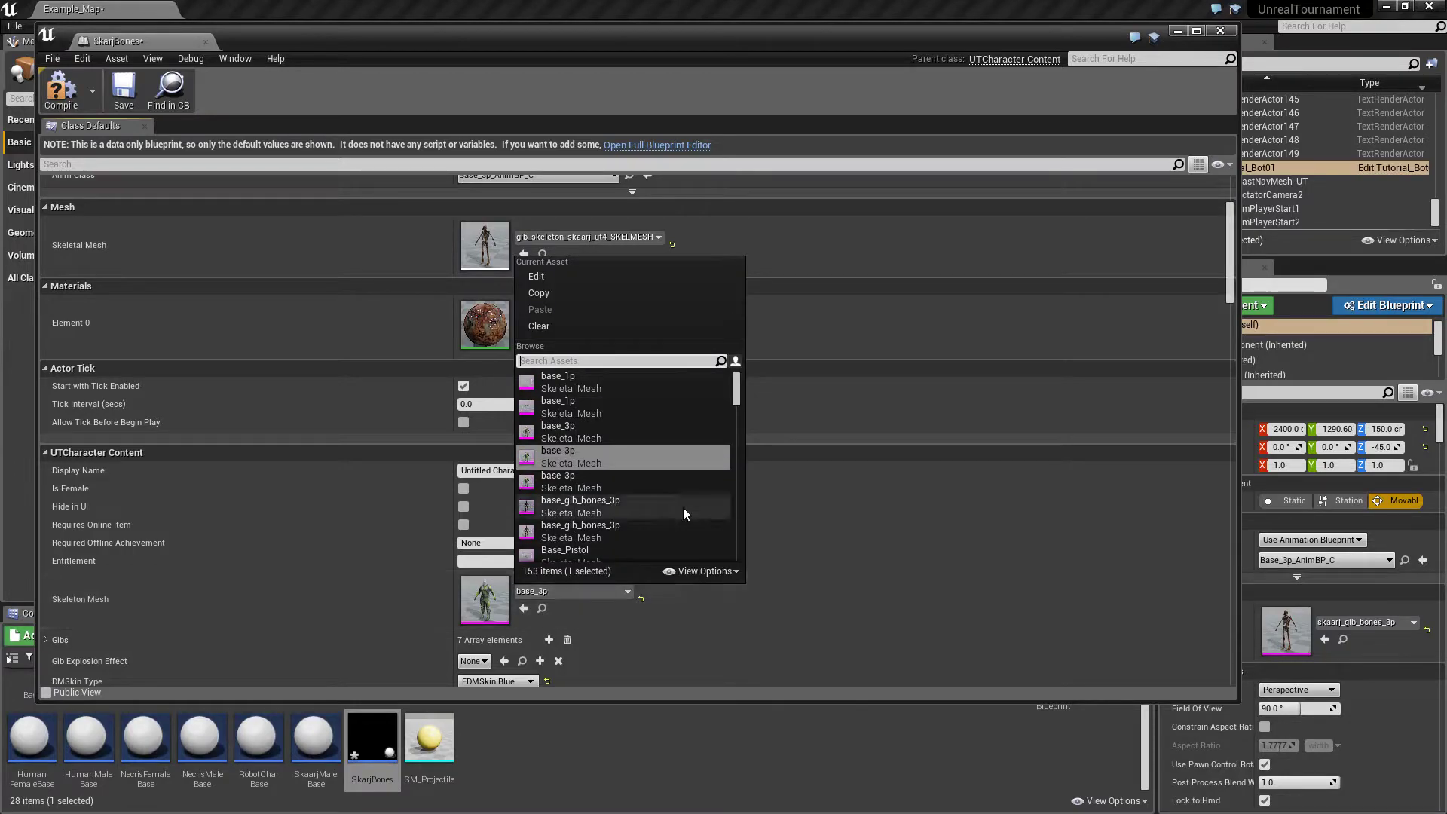
pyautogui.moveTo(738, 390); pyautogui.dragTo(738, 387)
pyautogui.click(646, 363)
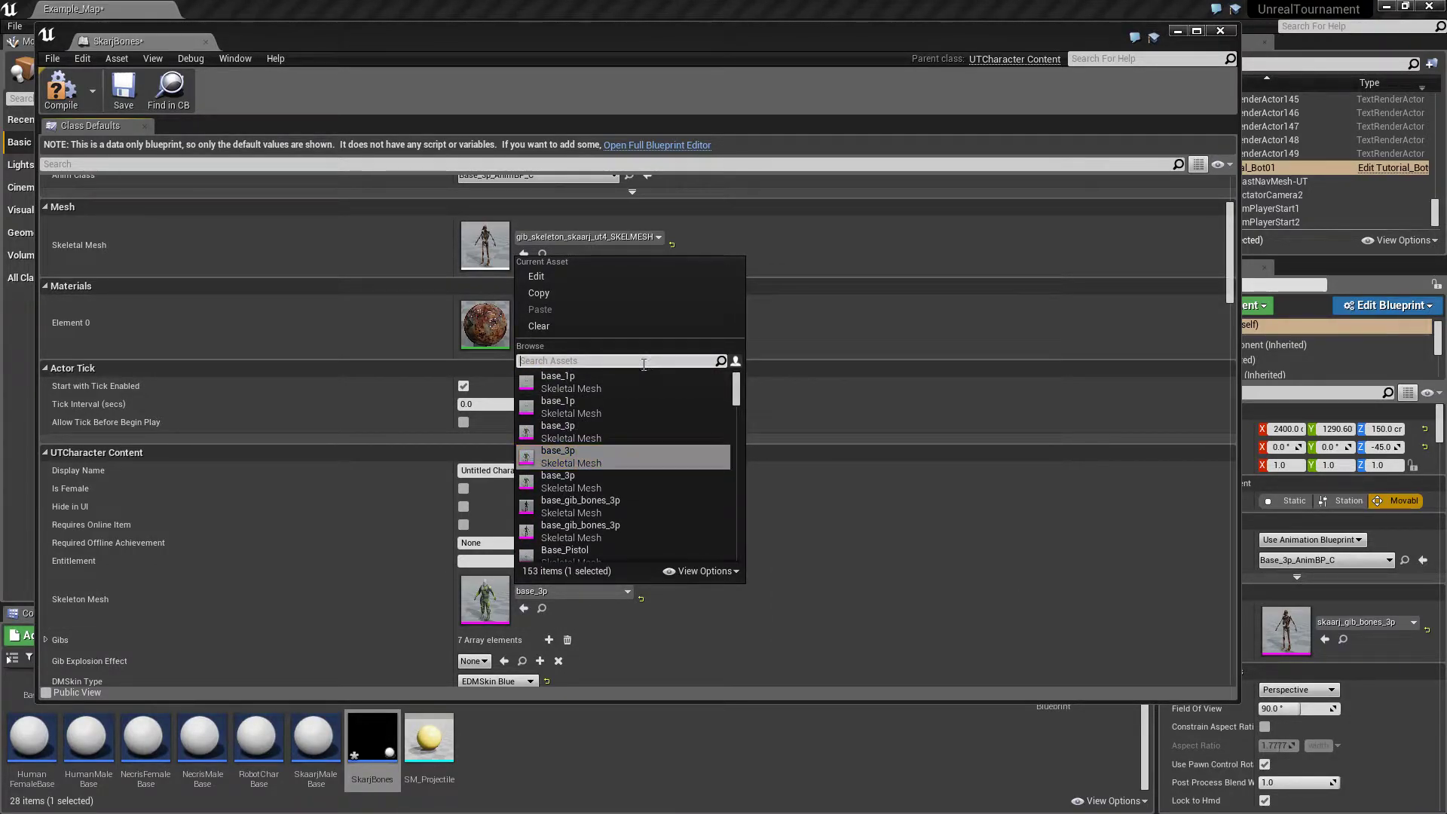
pyautogui.write('gib')
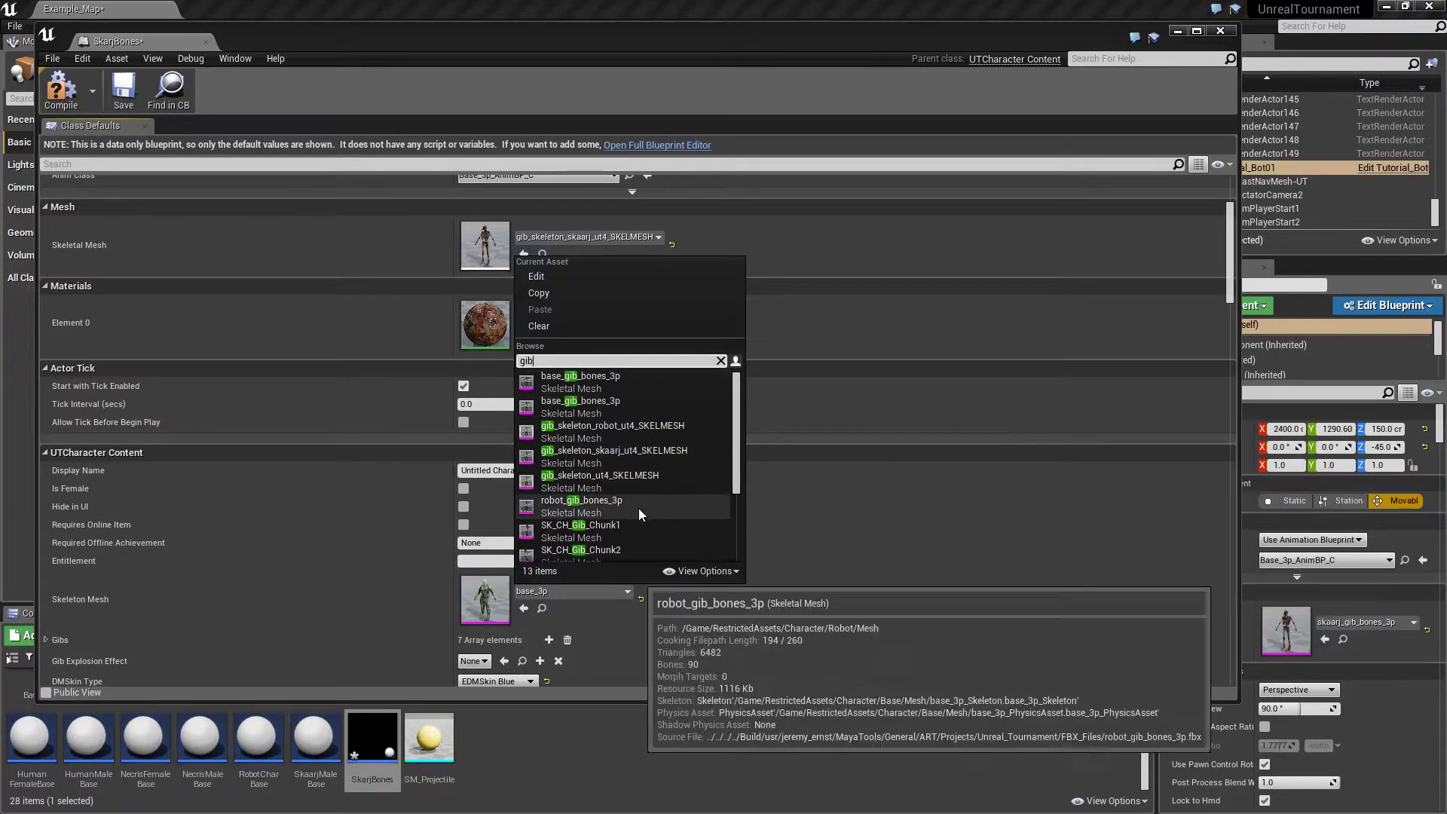
pyautogui.moveTo(740, 479); pyautogui.dragTo(740, 554)
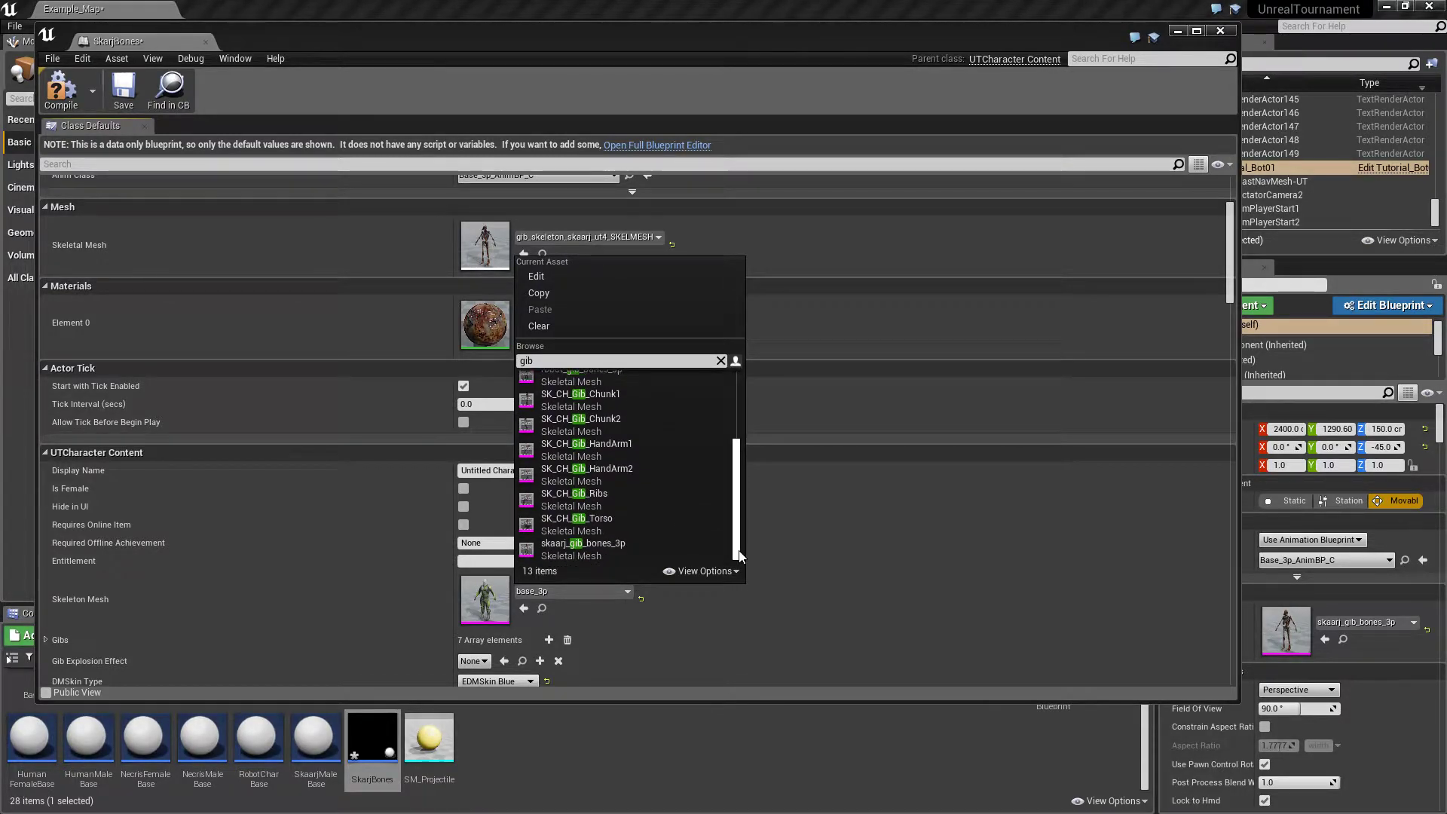
pyautogui.click(654, 546)
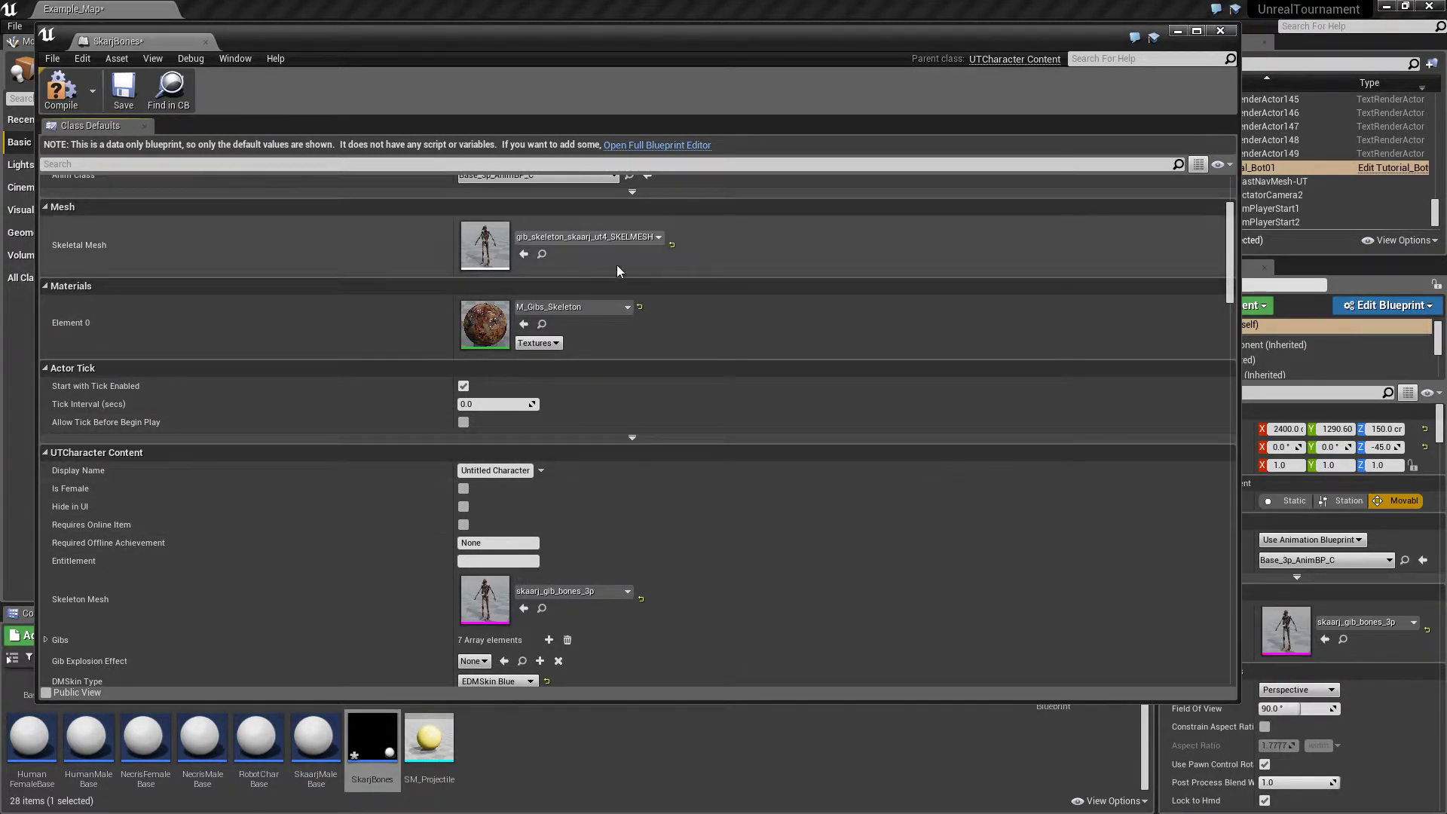
# Search the Skeletal Mesh assets for "gib" and set the Skeletal Mesh of SkarjBones to skaarj_gib_bones_3p
pyautogui.click(658, 237)
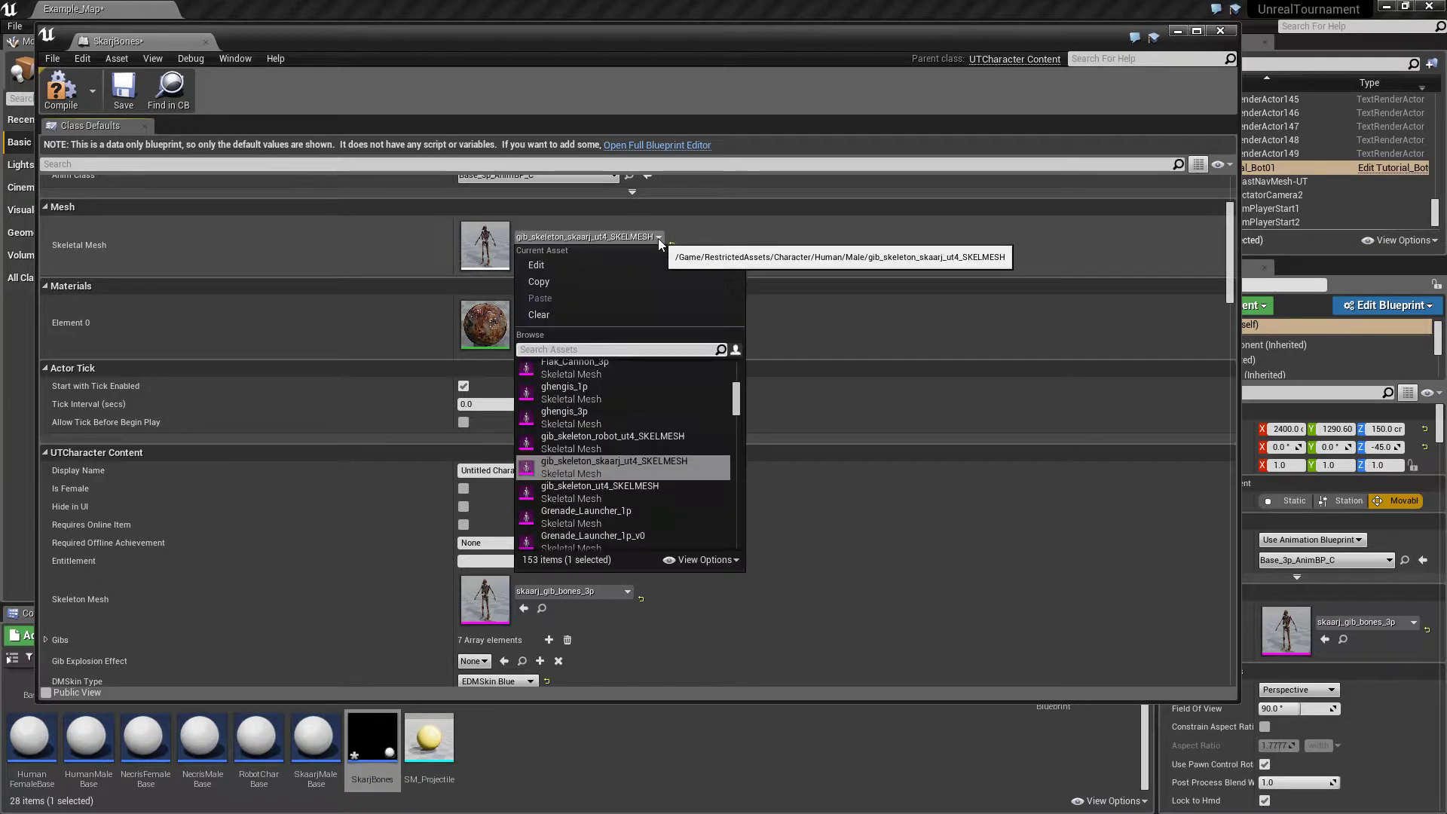
pyautogui.click(668, 348)
pyautogui.write('gib')
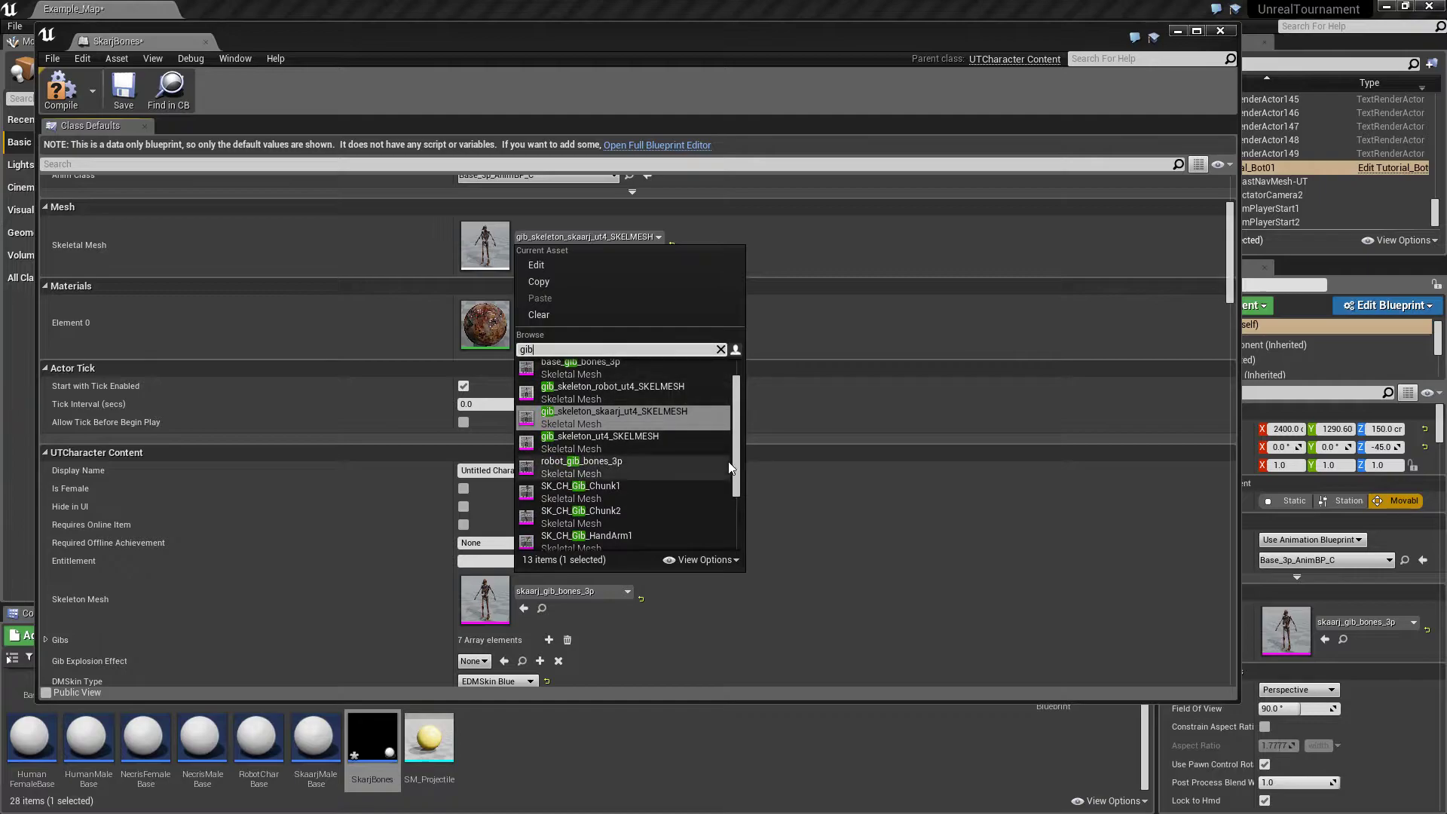
pyautogui.scroll(-3, 730, 468)
pyautogui.click(613, 535)
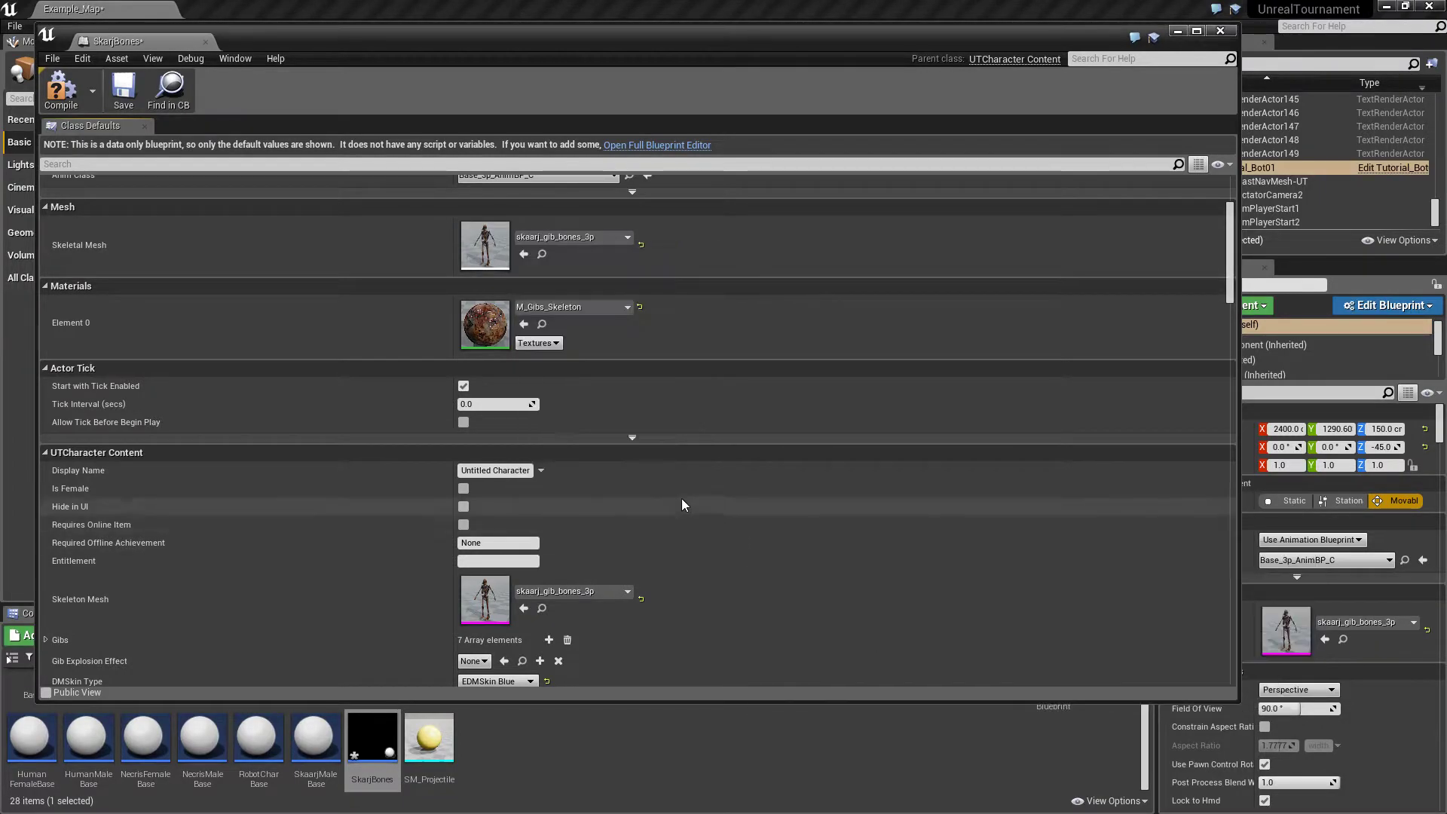
# Review the remaining class defaults of SkarjBones, including Anim Class, UTCharacter Content, 1P Skeleton Mesh, Sounds and UI
pyautogui.scroll(3, 678, 483)
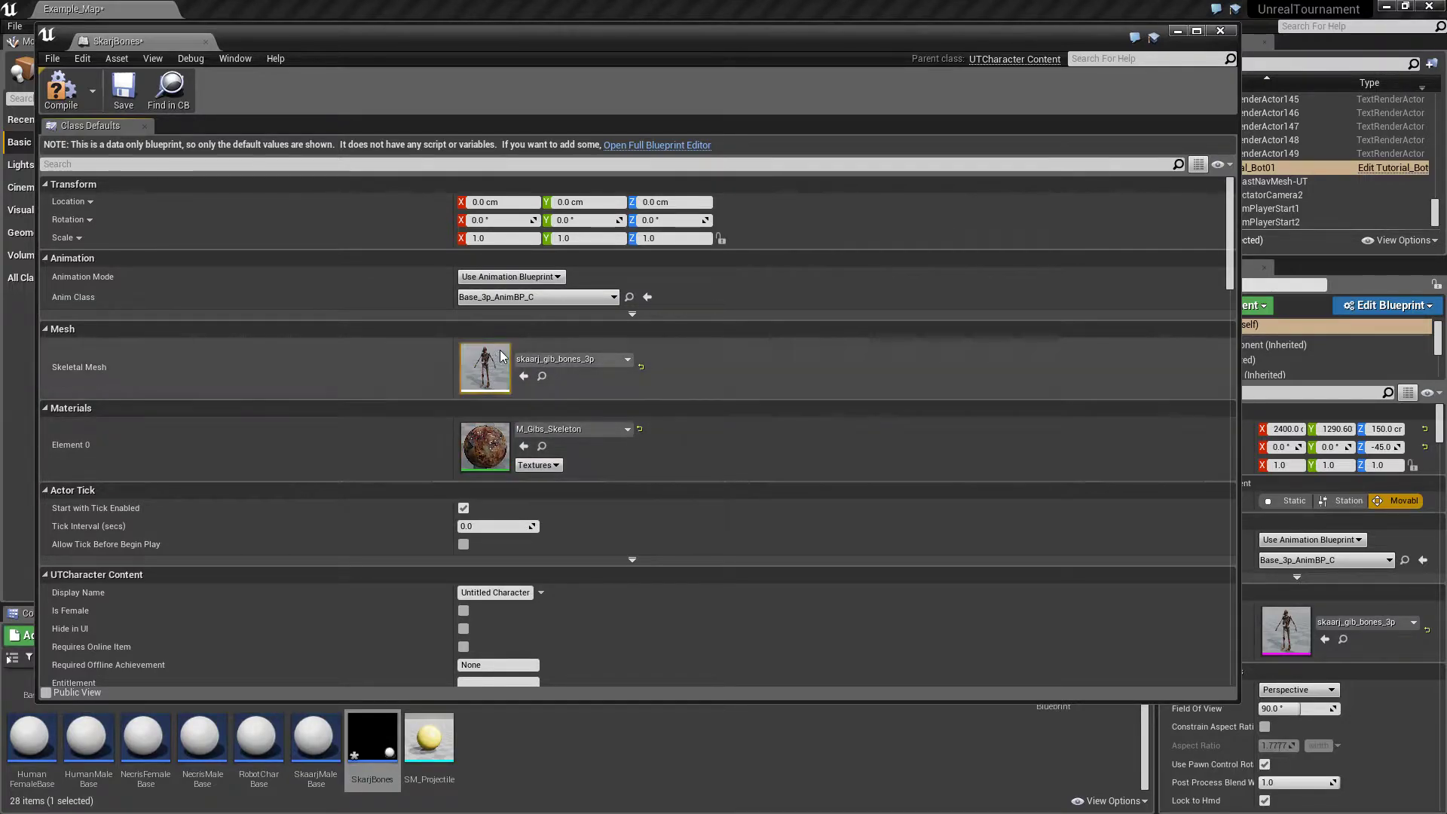
pyautogui.scroll(-4, 816, 498)
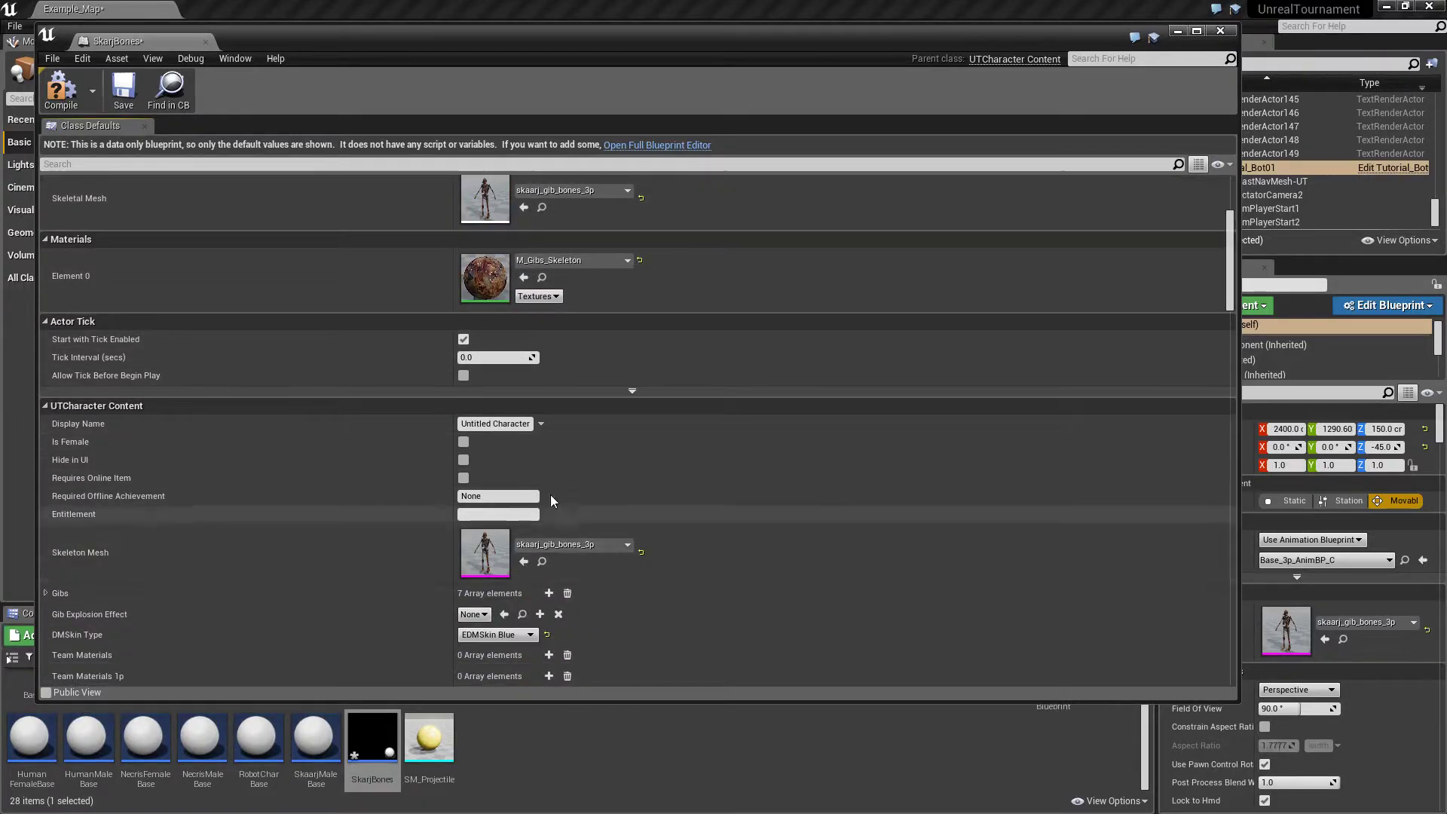
pyautogui.scroll(4, 596, 534)
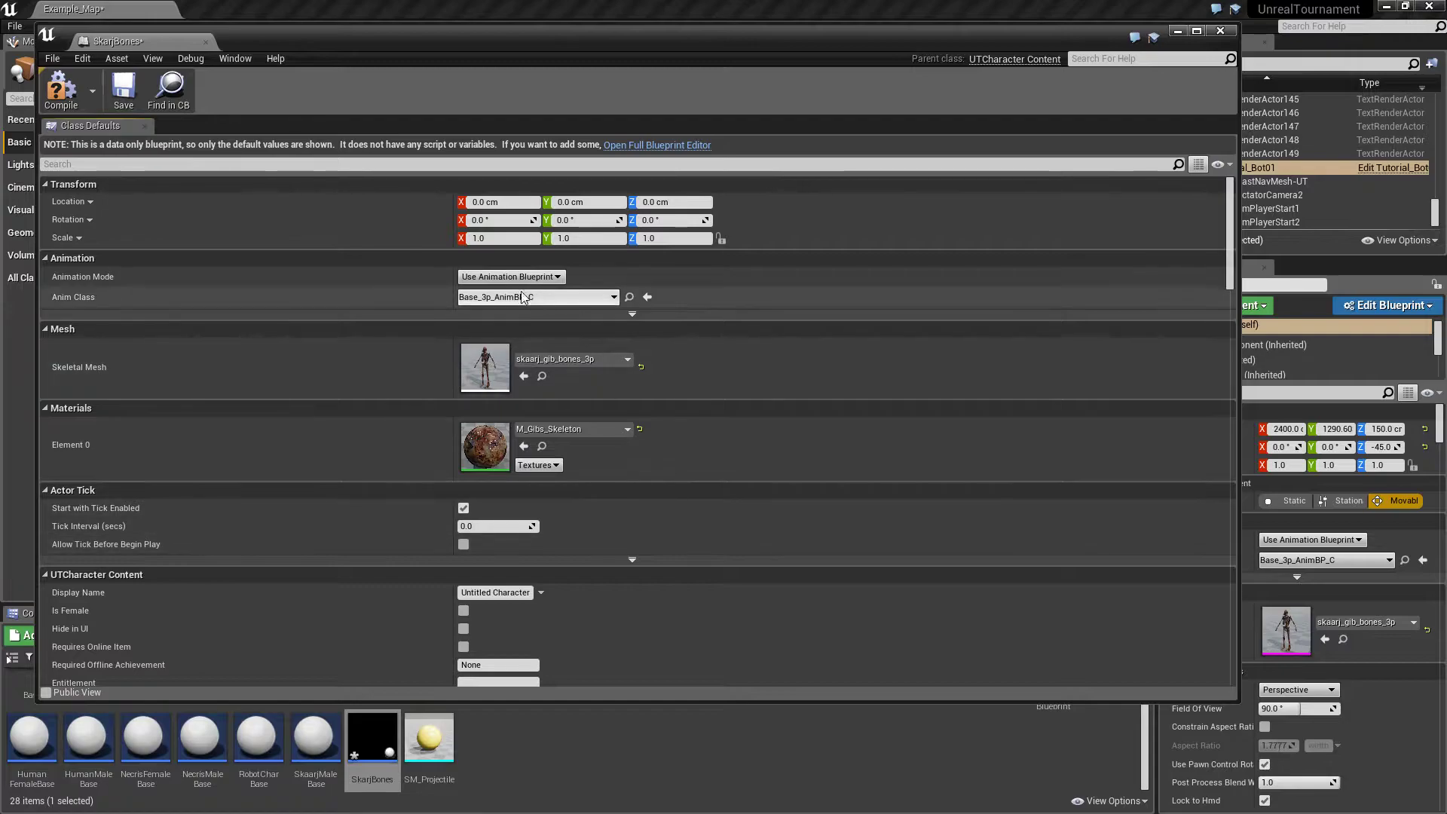
pyautogui.scroll(-6, 783, 497)
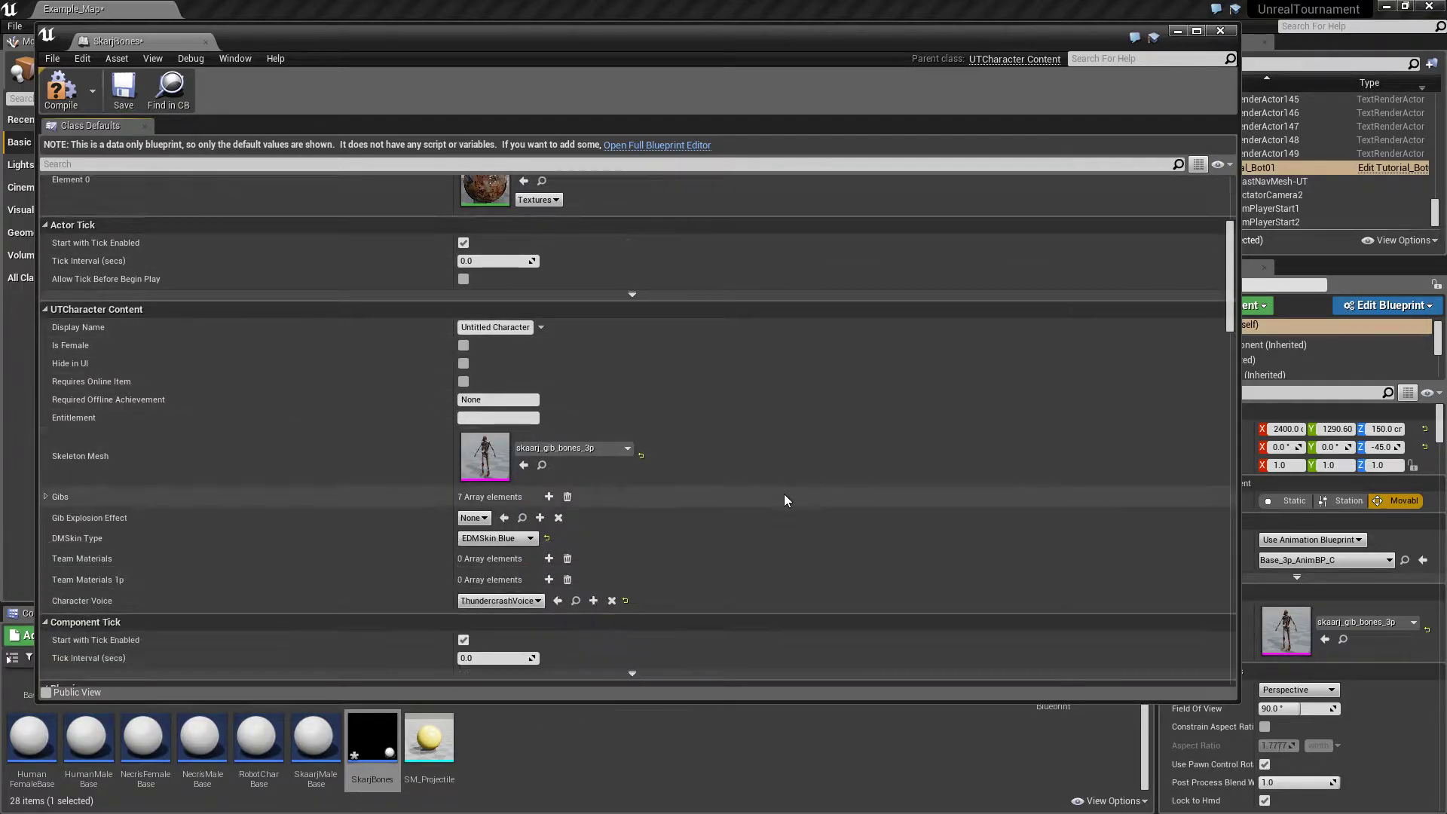
pyautogui.scroll(-5, 783, 498)
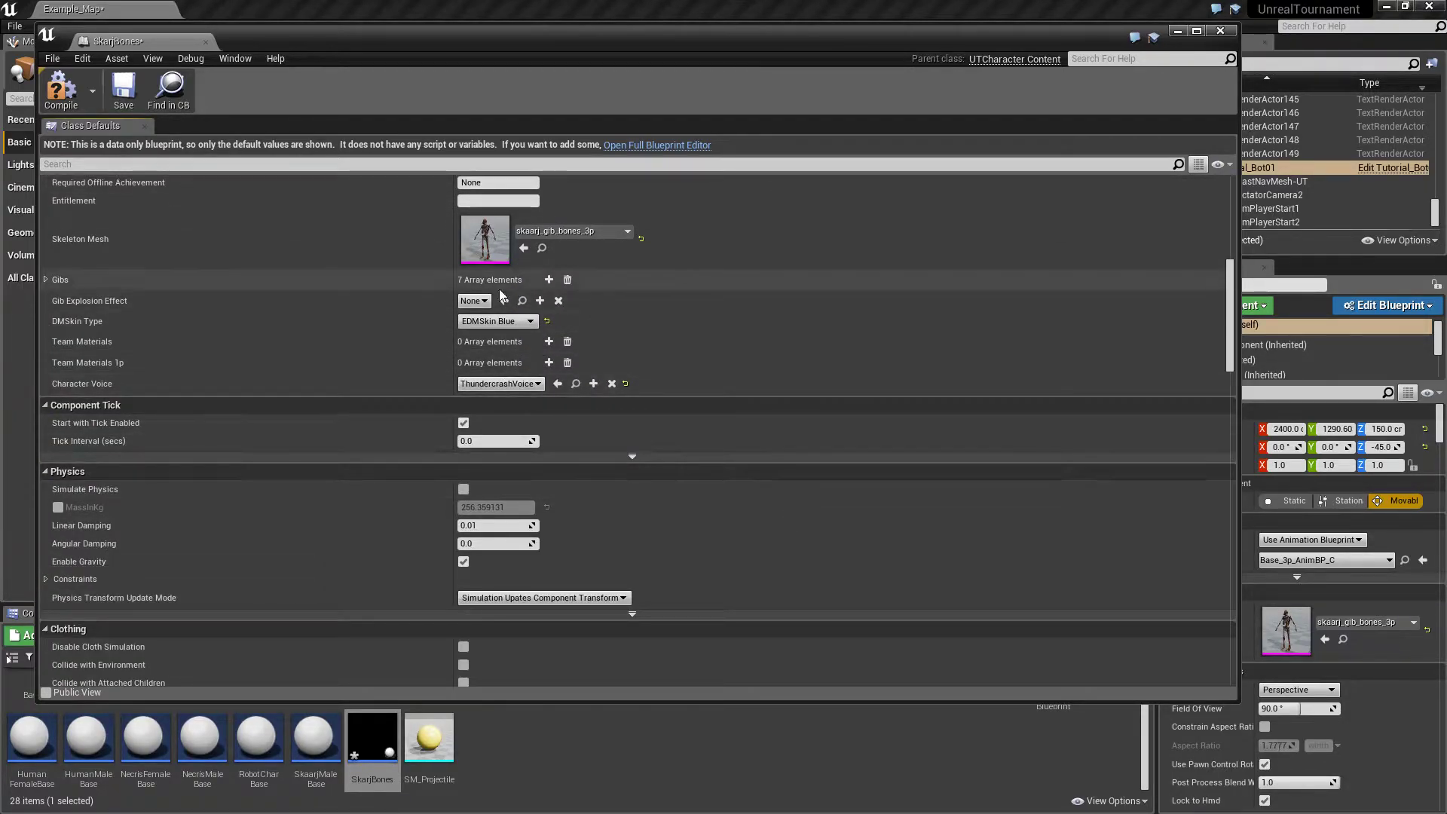
pyautogui.scroll(3, 613, 377)
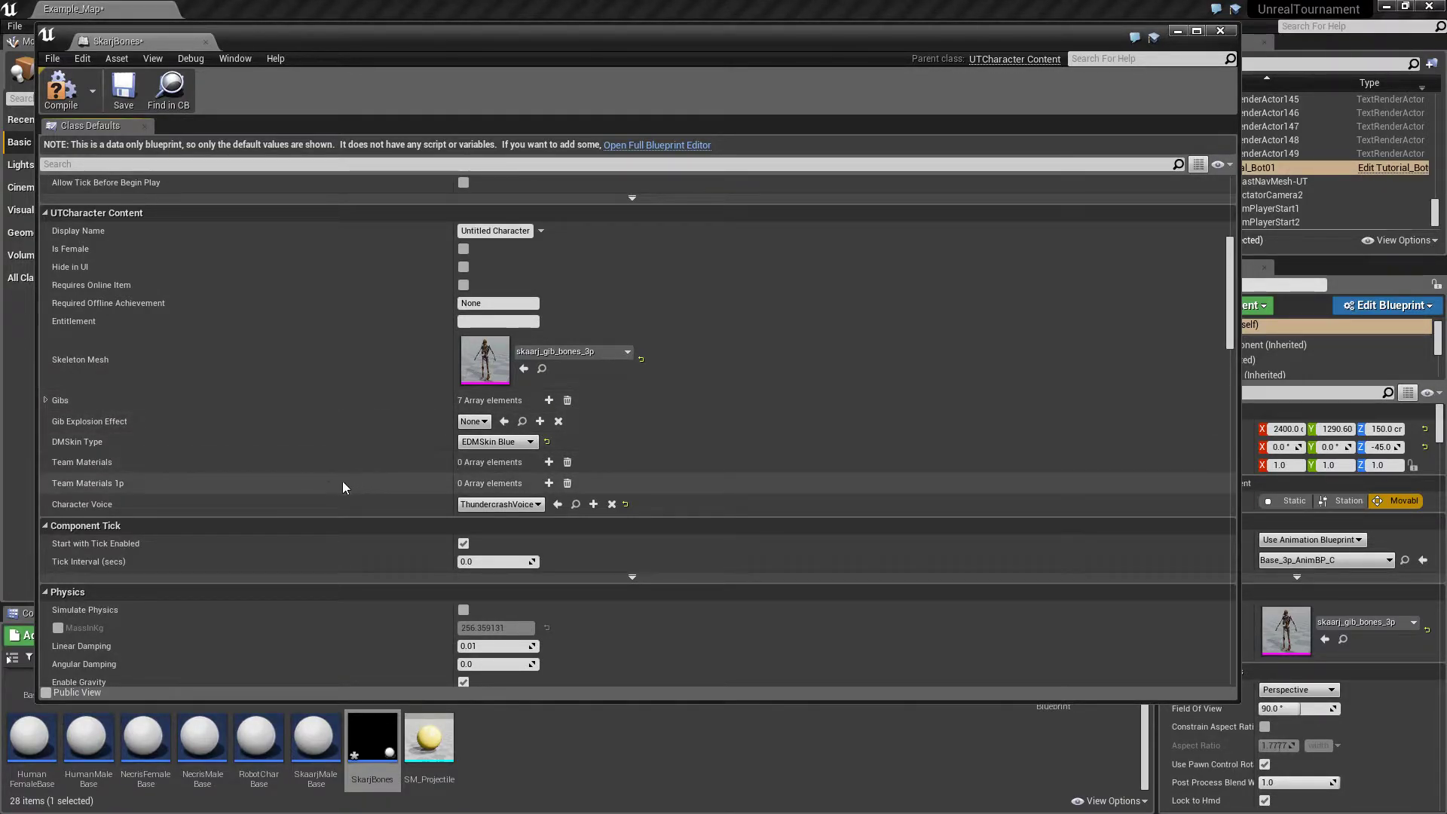
pyautogui.scroll(-2, 329, 477)
pyautogui.scroll(-15, 330, 475)
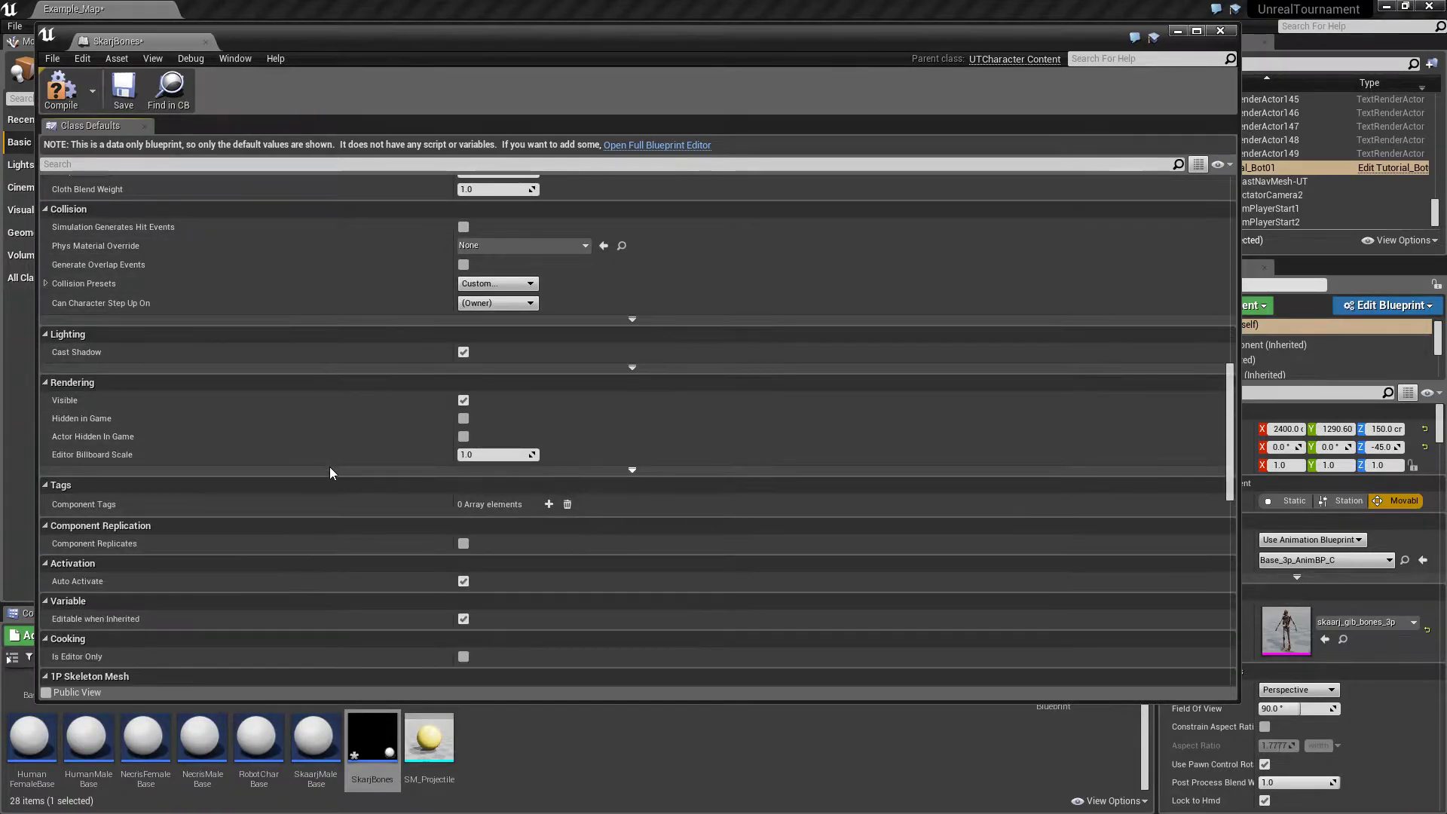
pyautogui.scroll(-7, 330, 473)
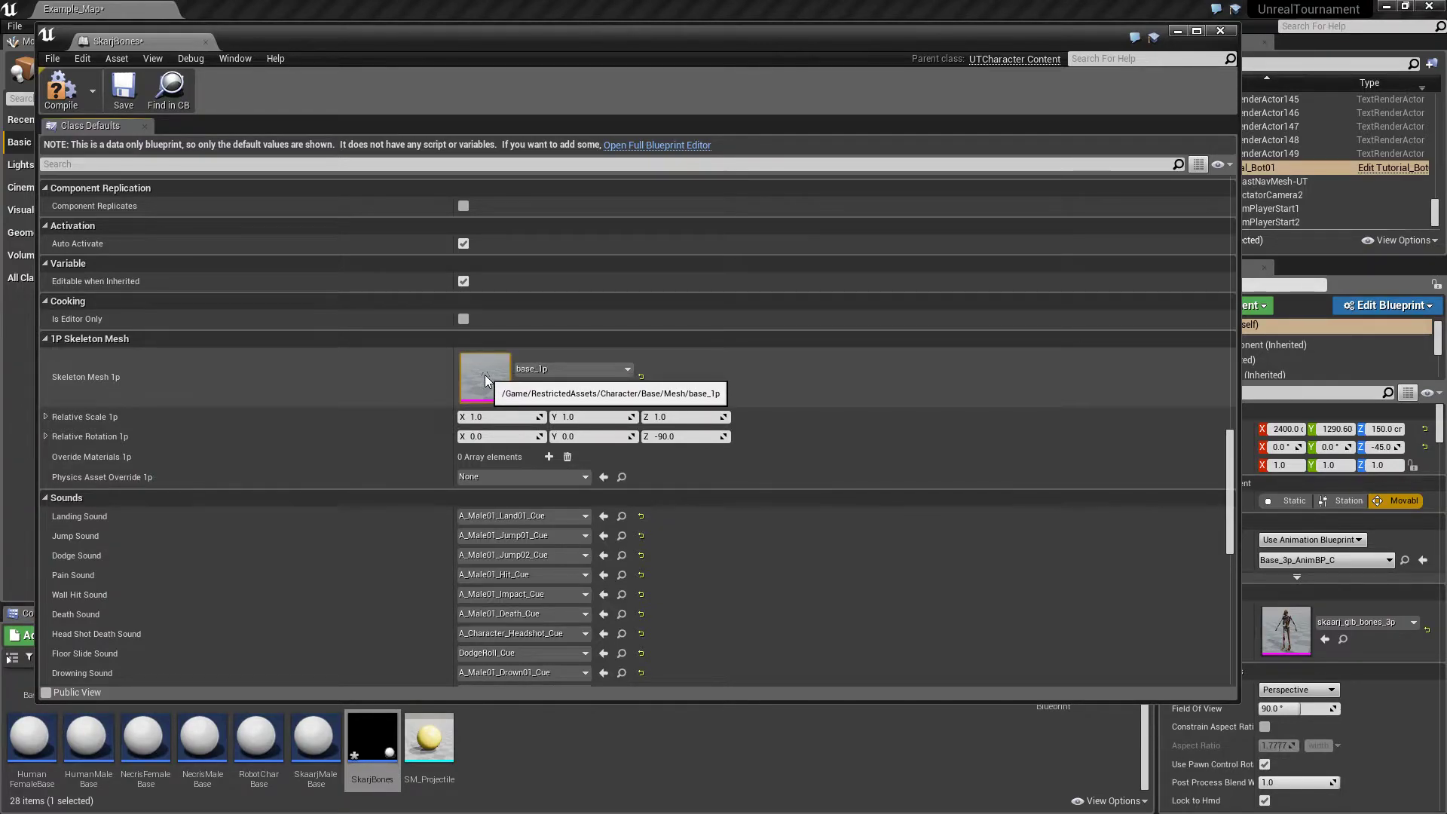
pyautogui.click(627, 369)
pyautogui.click(627, 367)
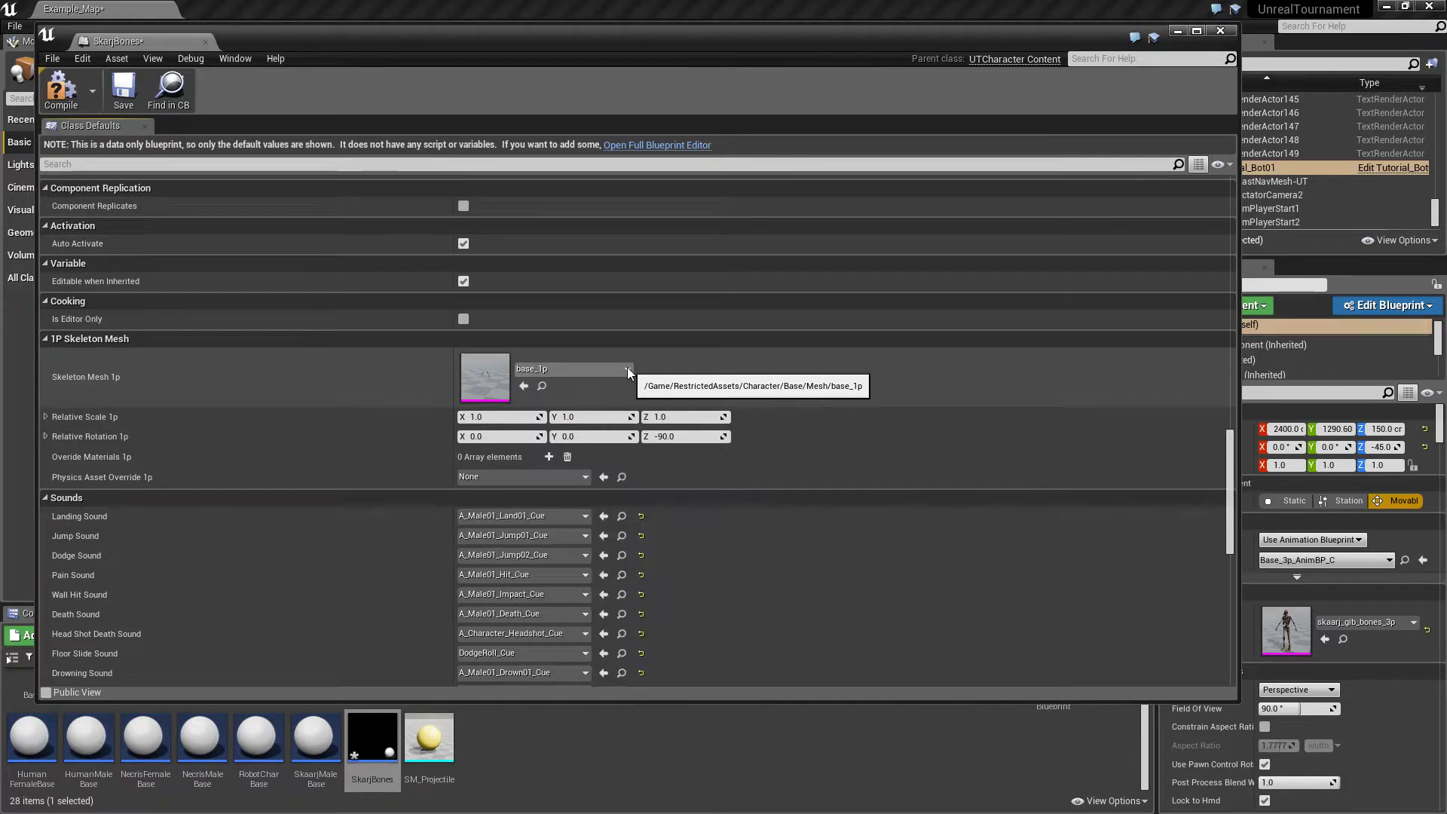
pyautogui.moveTo(1230, 481); pyautogui.dragTo(1250, 619)
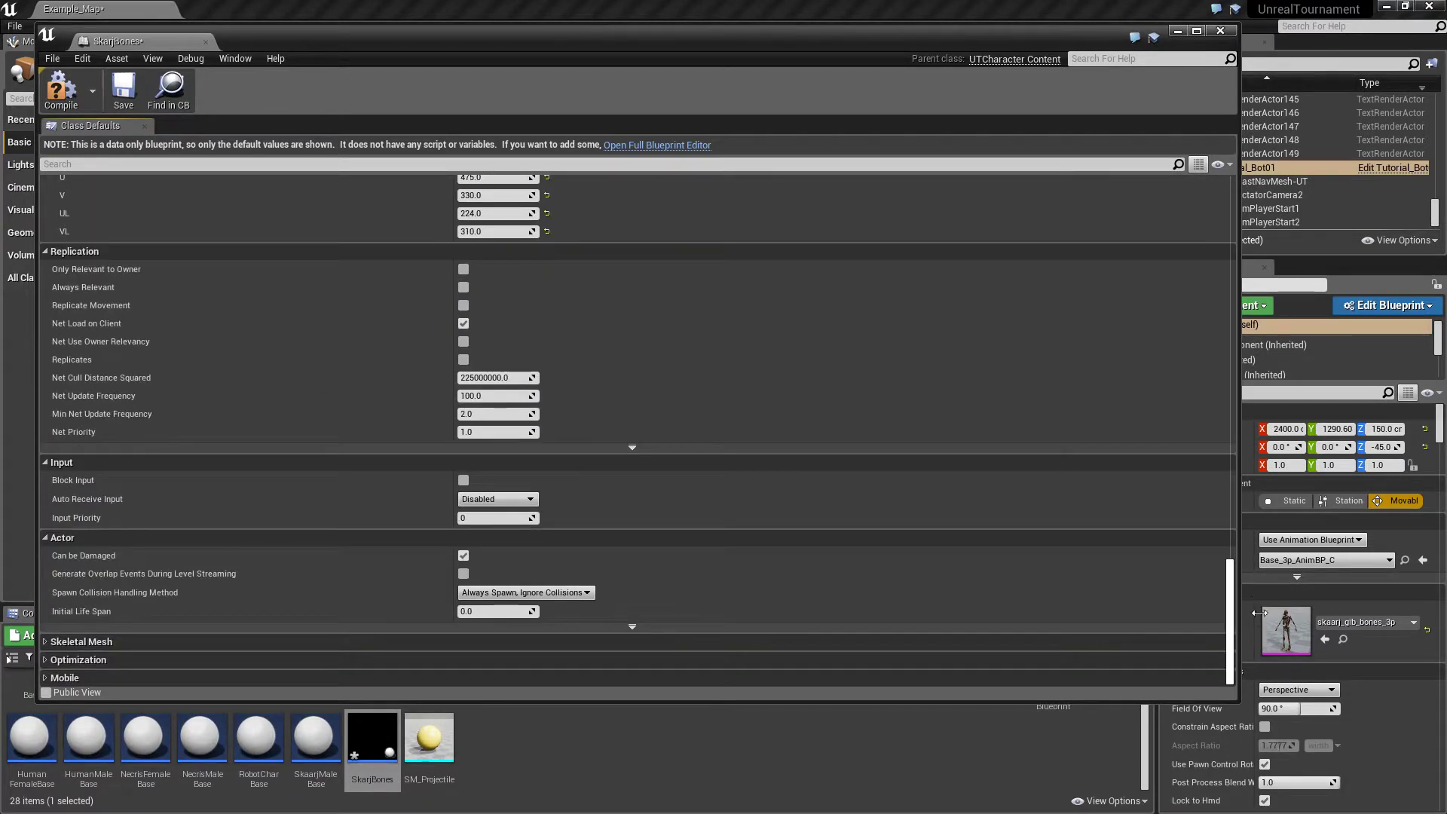
pyautogui.scroll(10, 814, 268)
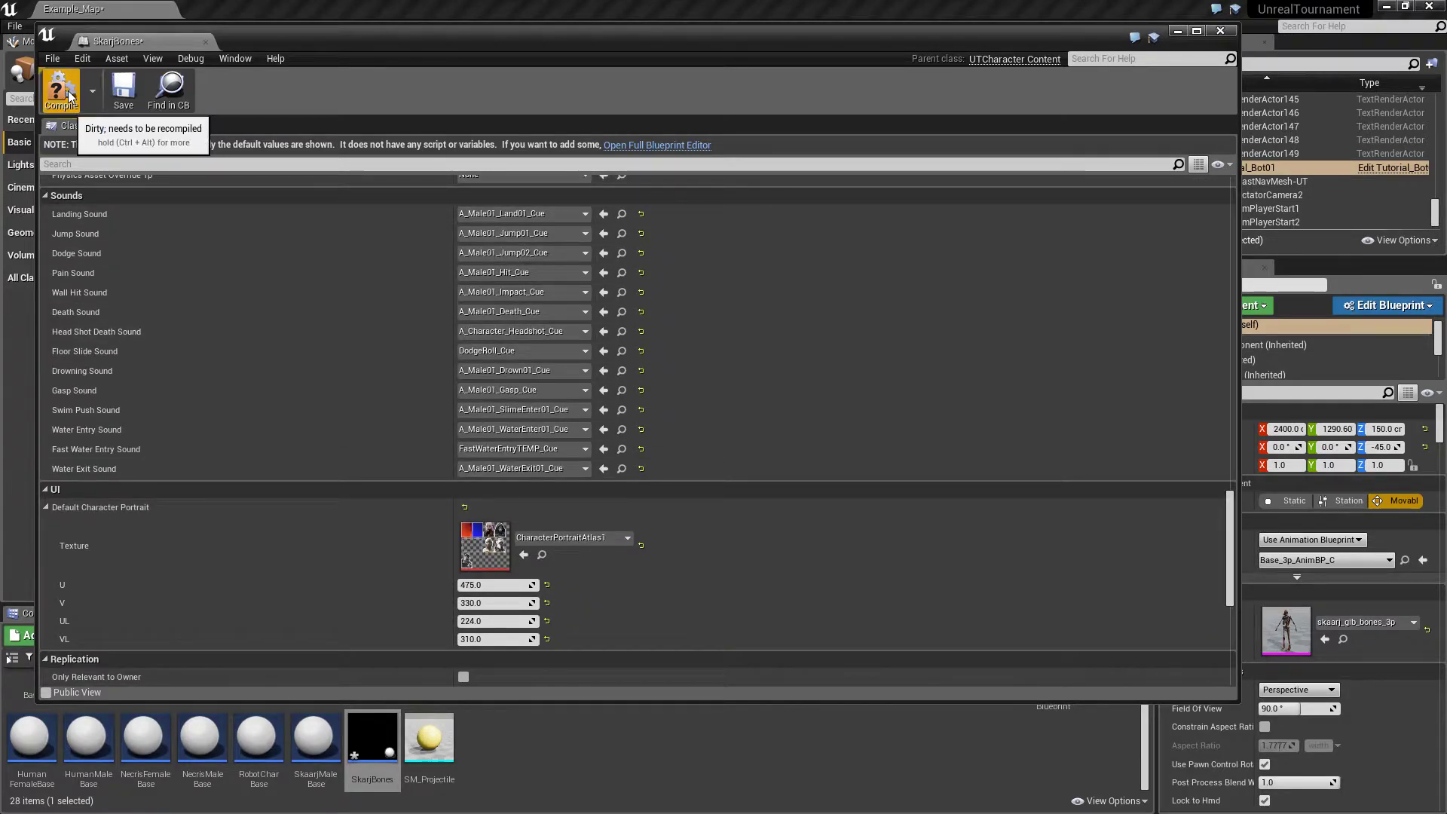
# Compile and save the SkarjBones blueprint and close its editor
pyautogui.click(63, 90)
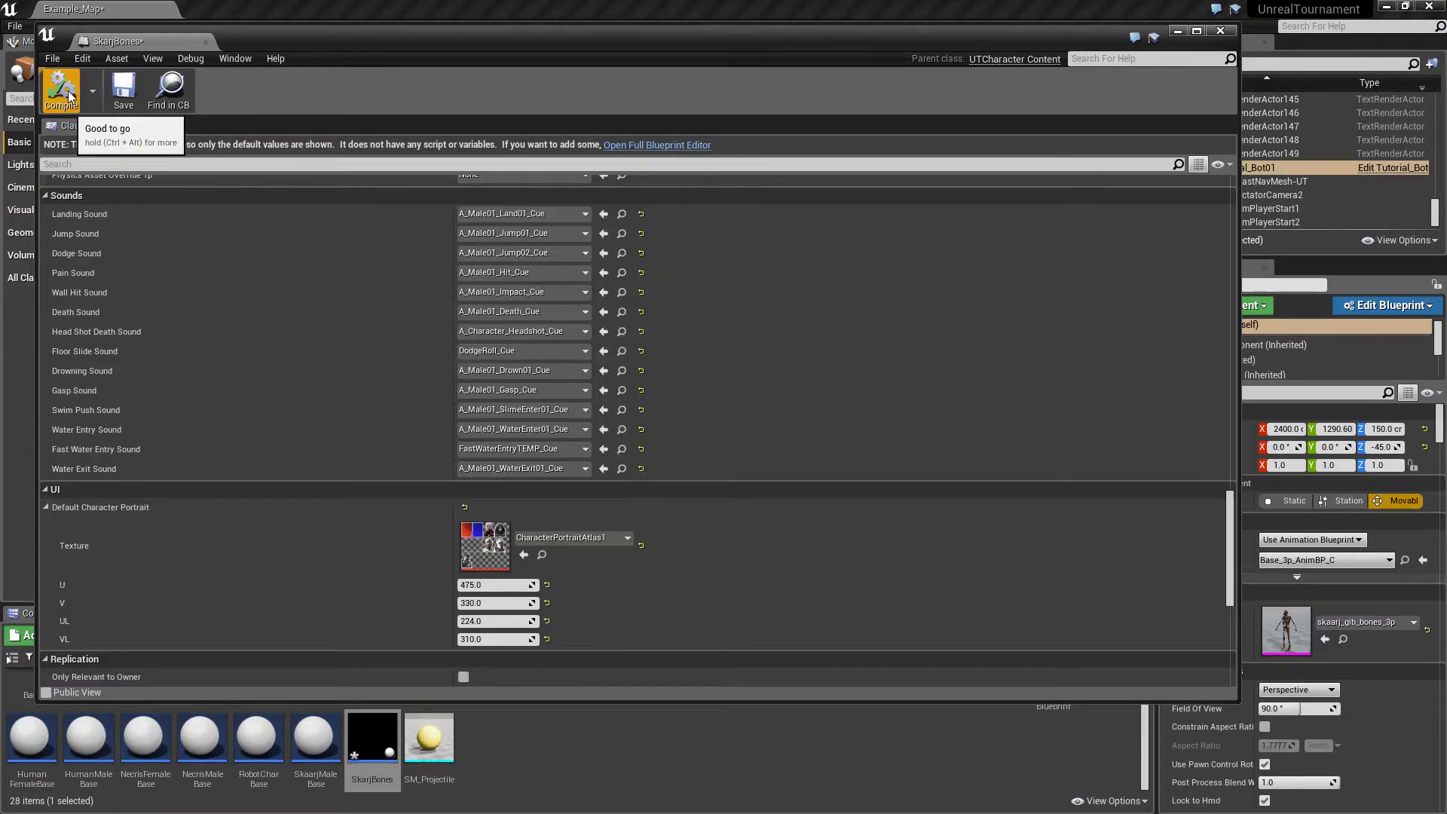
pyautogui.click(123, 91)
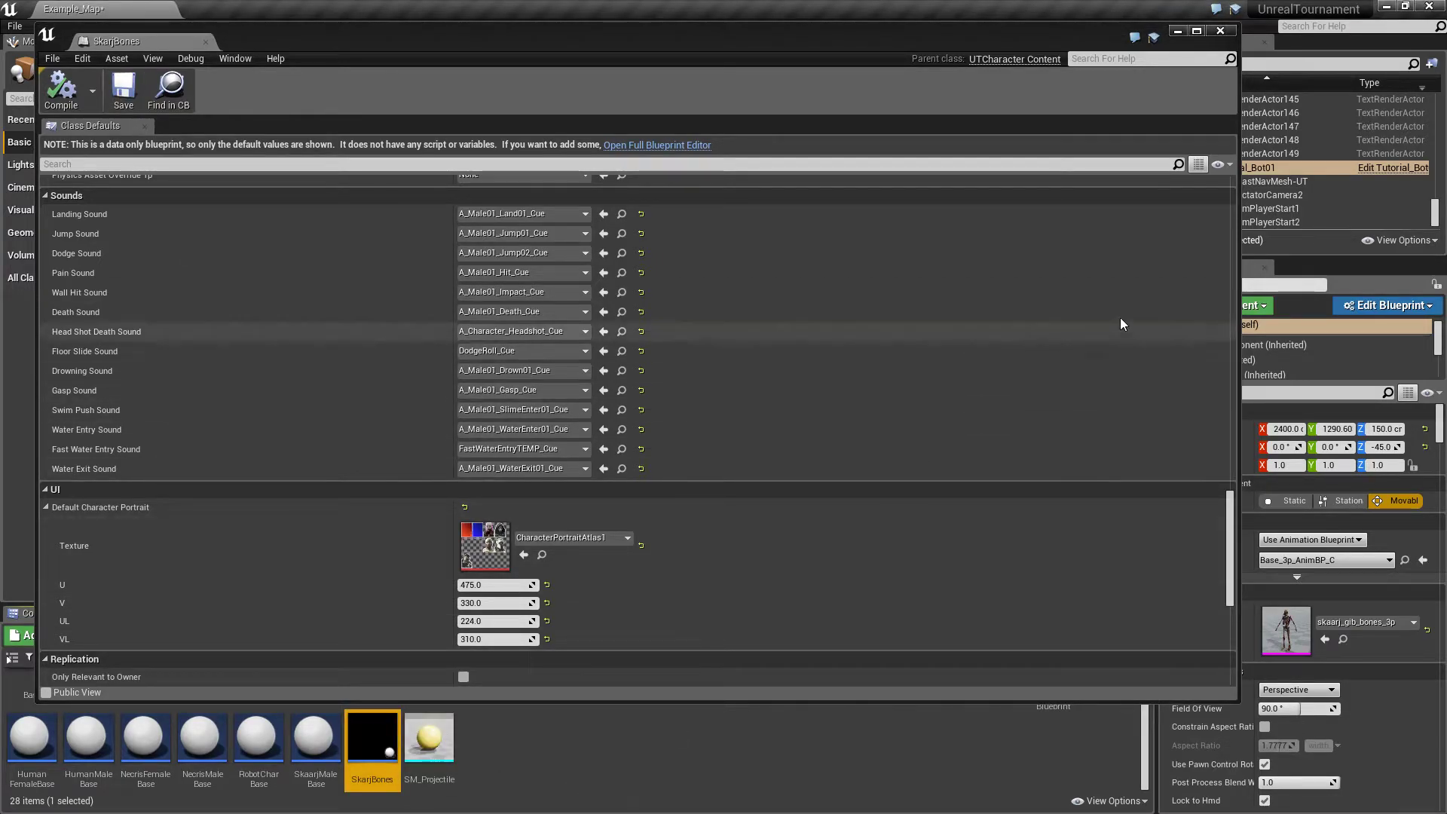
pyautogui.click(1220, 30)
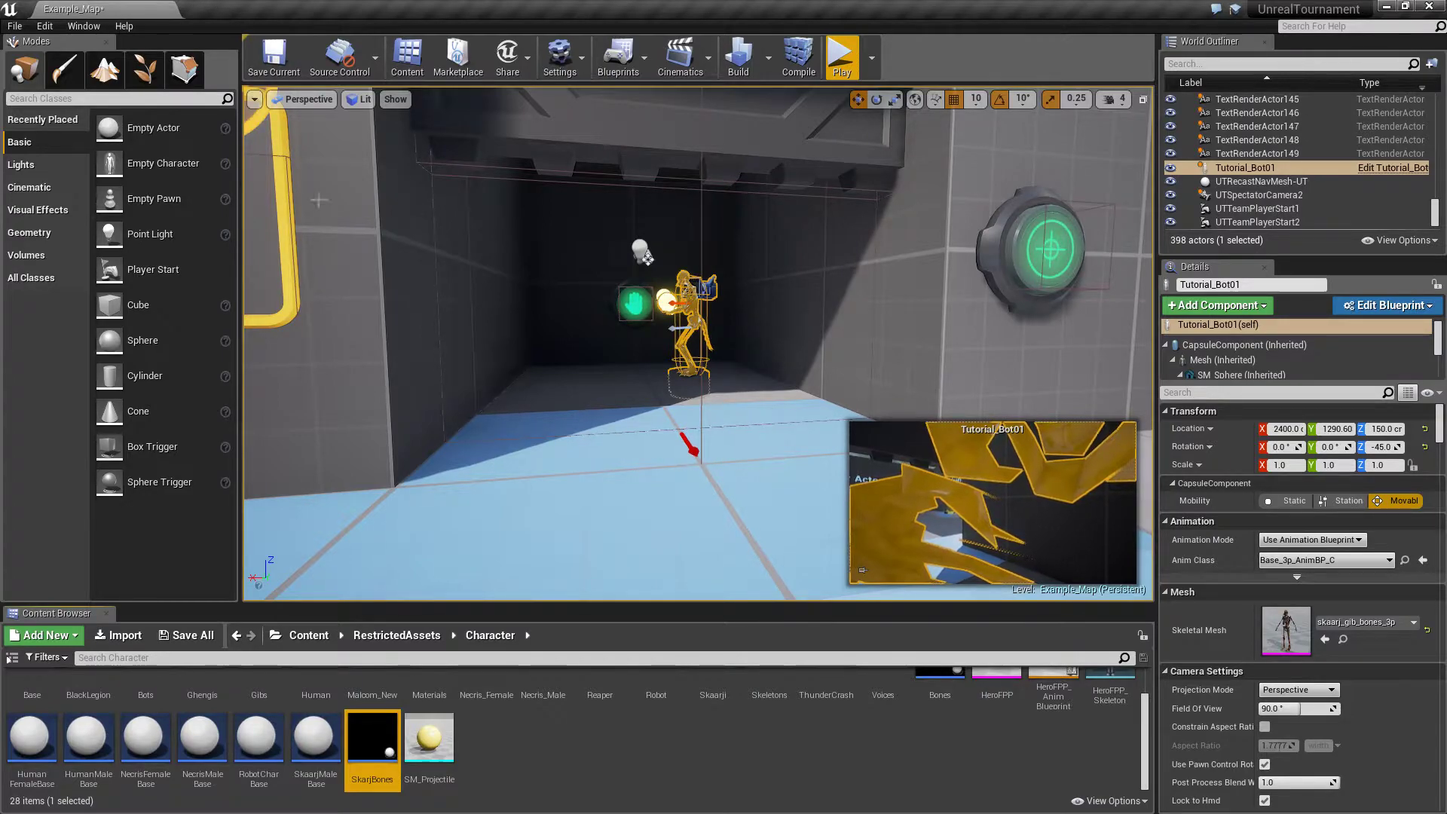
# Start a play session of the example map in the editor and walk towards the Weapons And Pickups wall
pyautogui.click(842, 57)
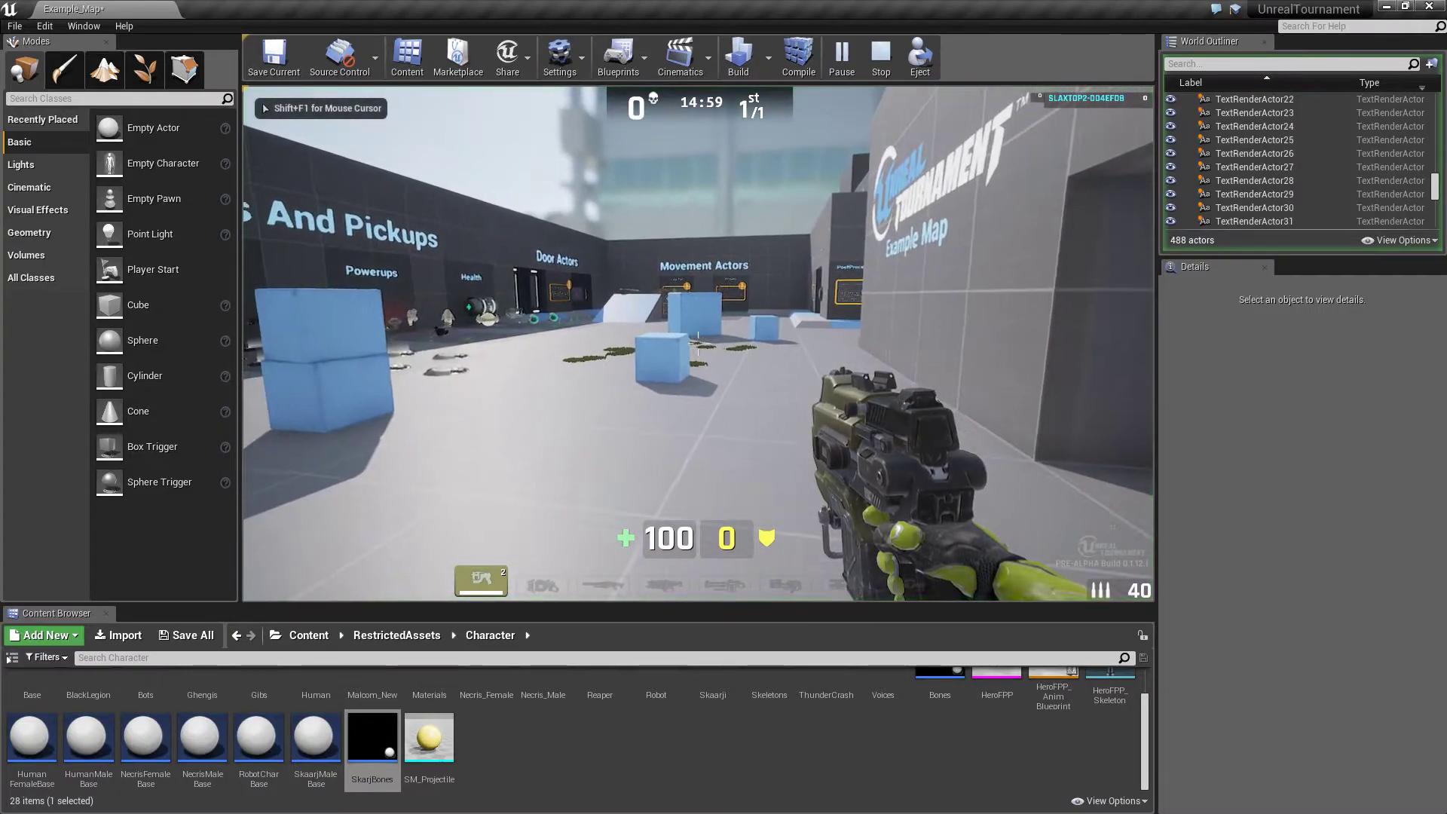
pyautogui.press('w')
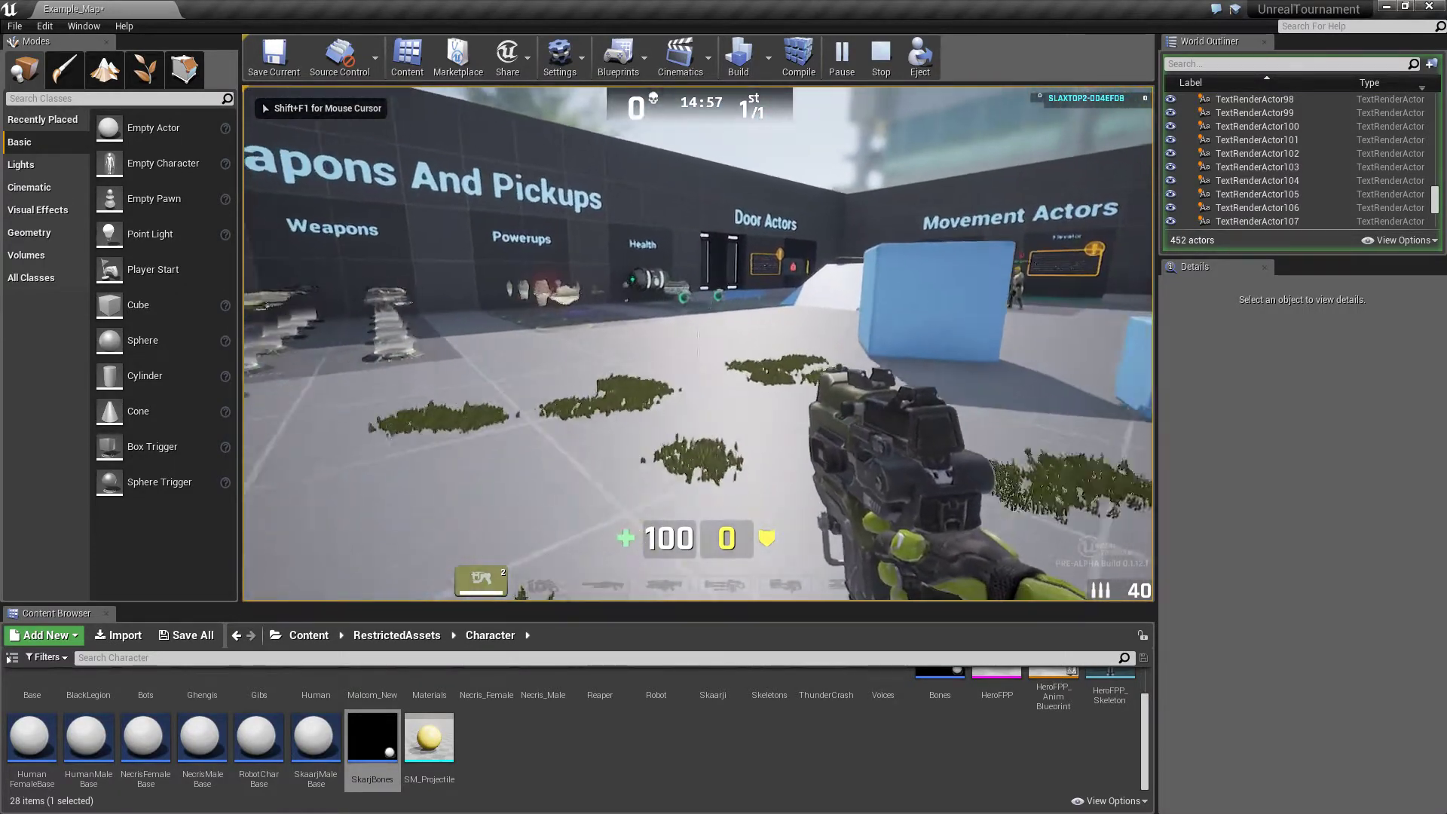
pyautogui.press('w')
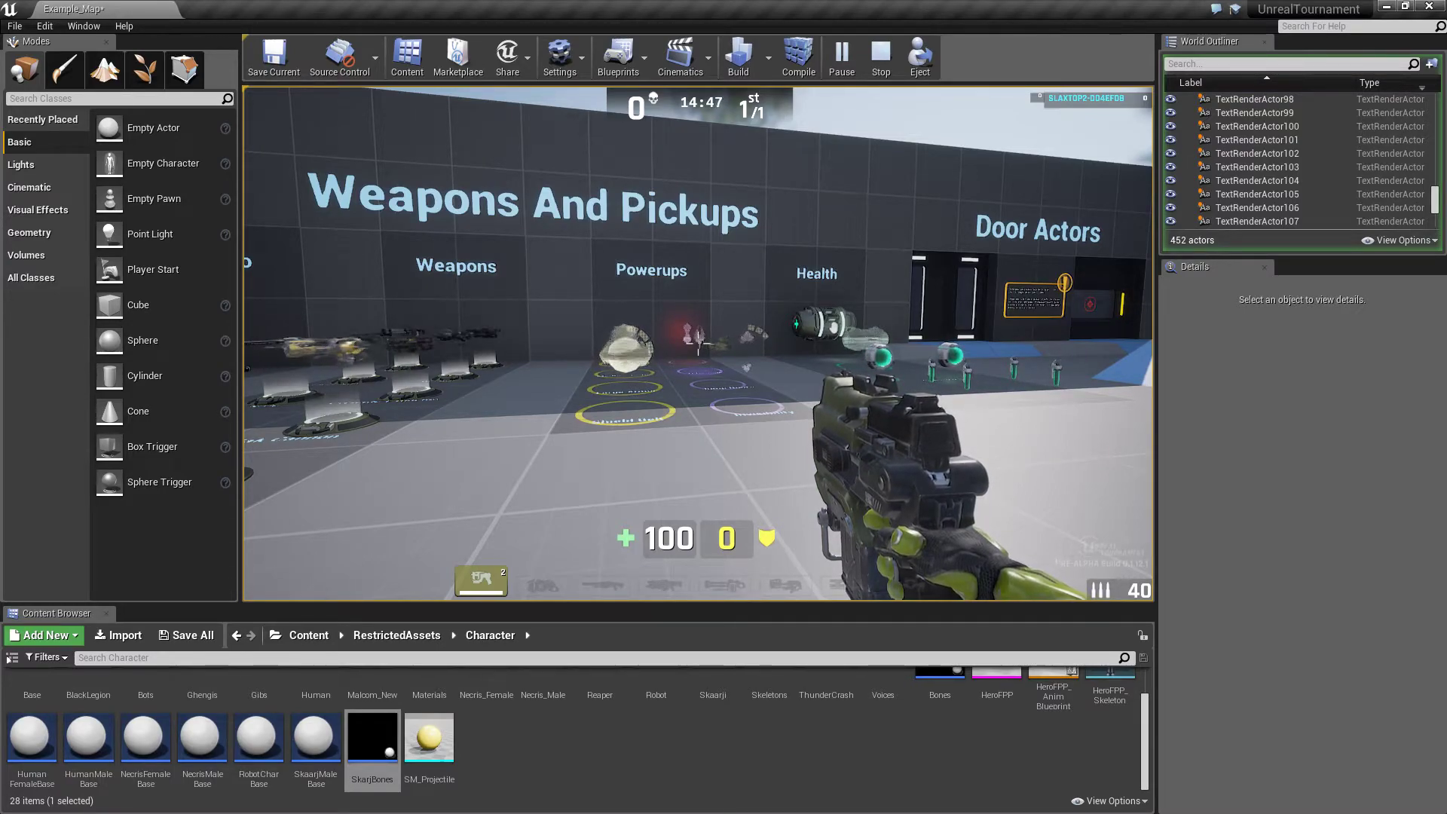
# Switch the player to third-person view with the console command "behindview 1"
pyautogui.press('`')
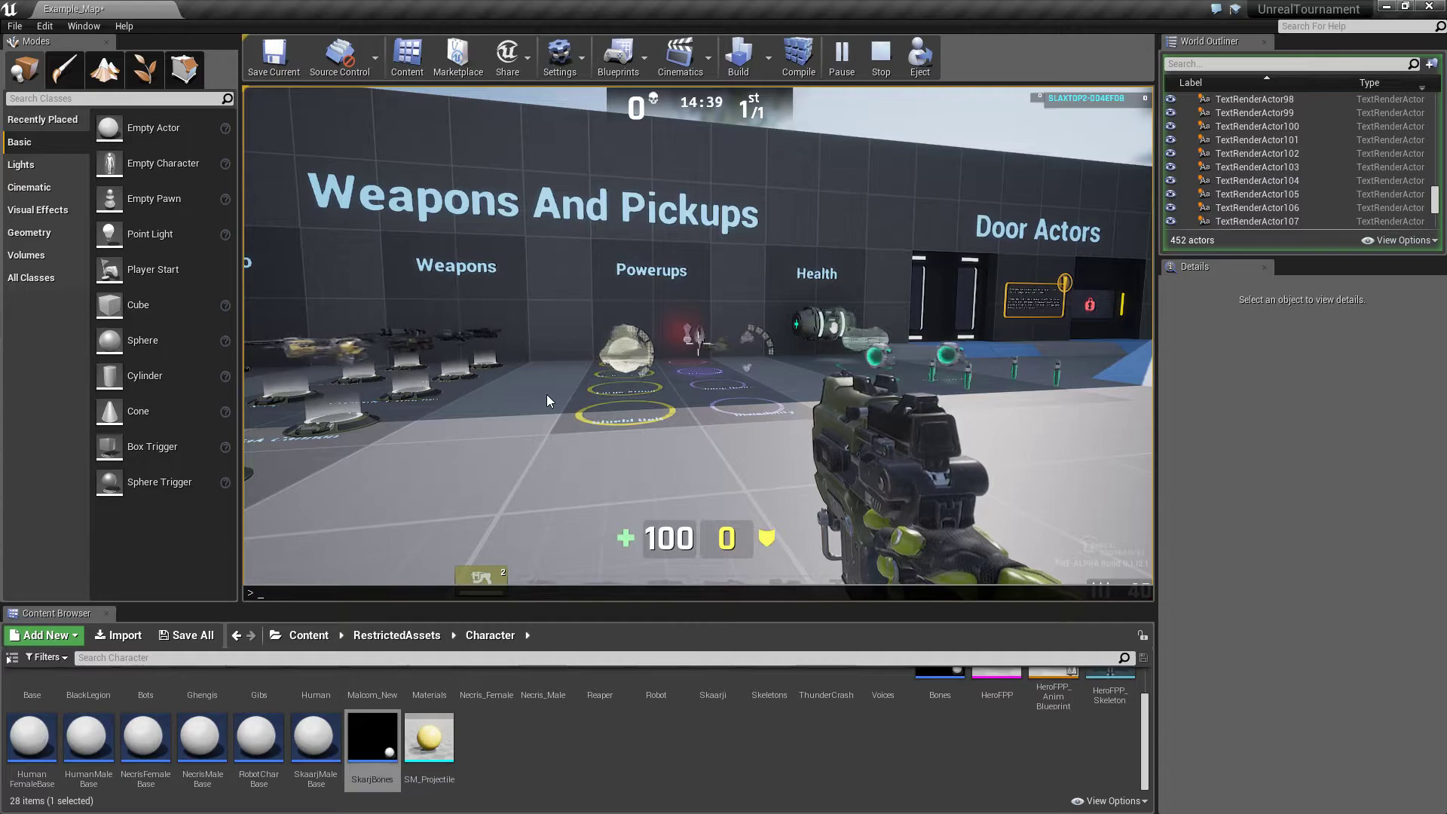
pyautogui.write('behindView')
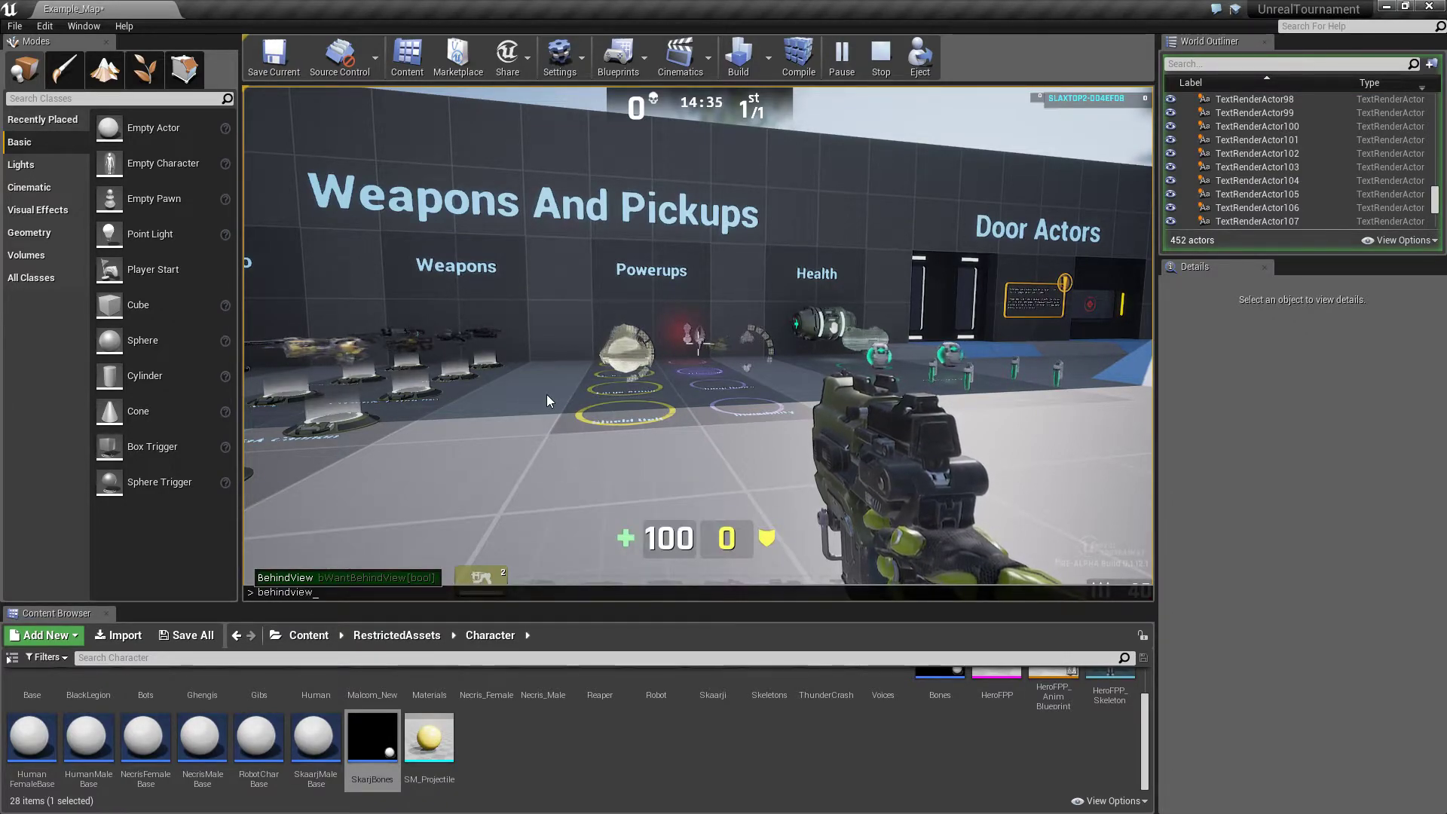
pyautogui.write(' 1')
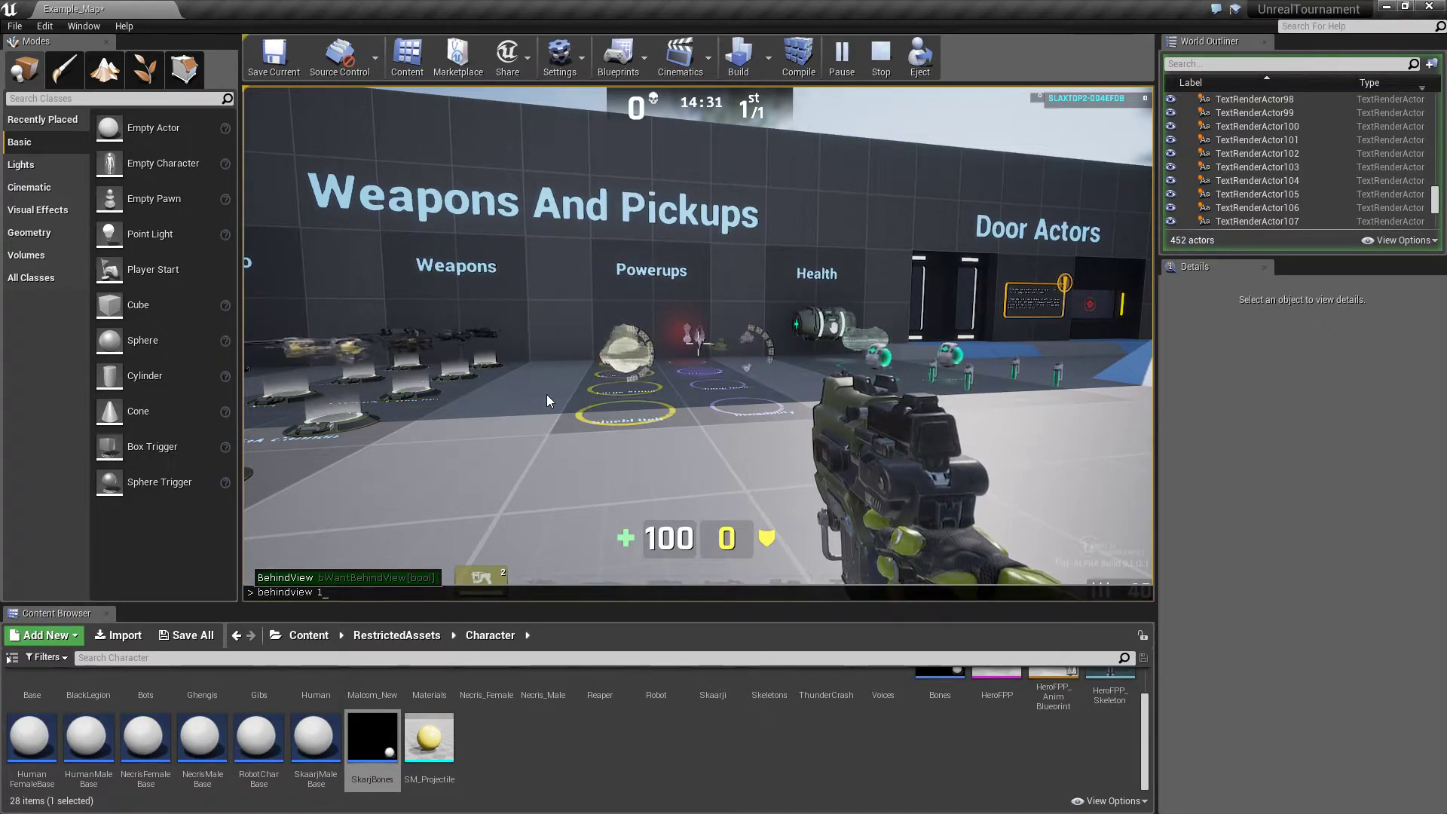
pyautogui.press('Return')
# Walk the default character around near the Weapons And Pickups area to examine it in third-person view
pyautogui.press('w')
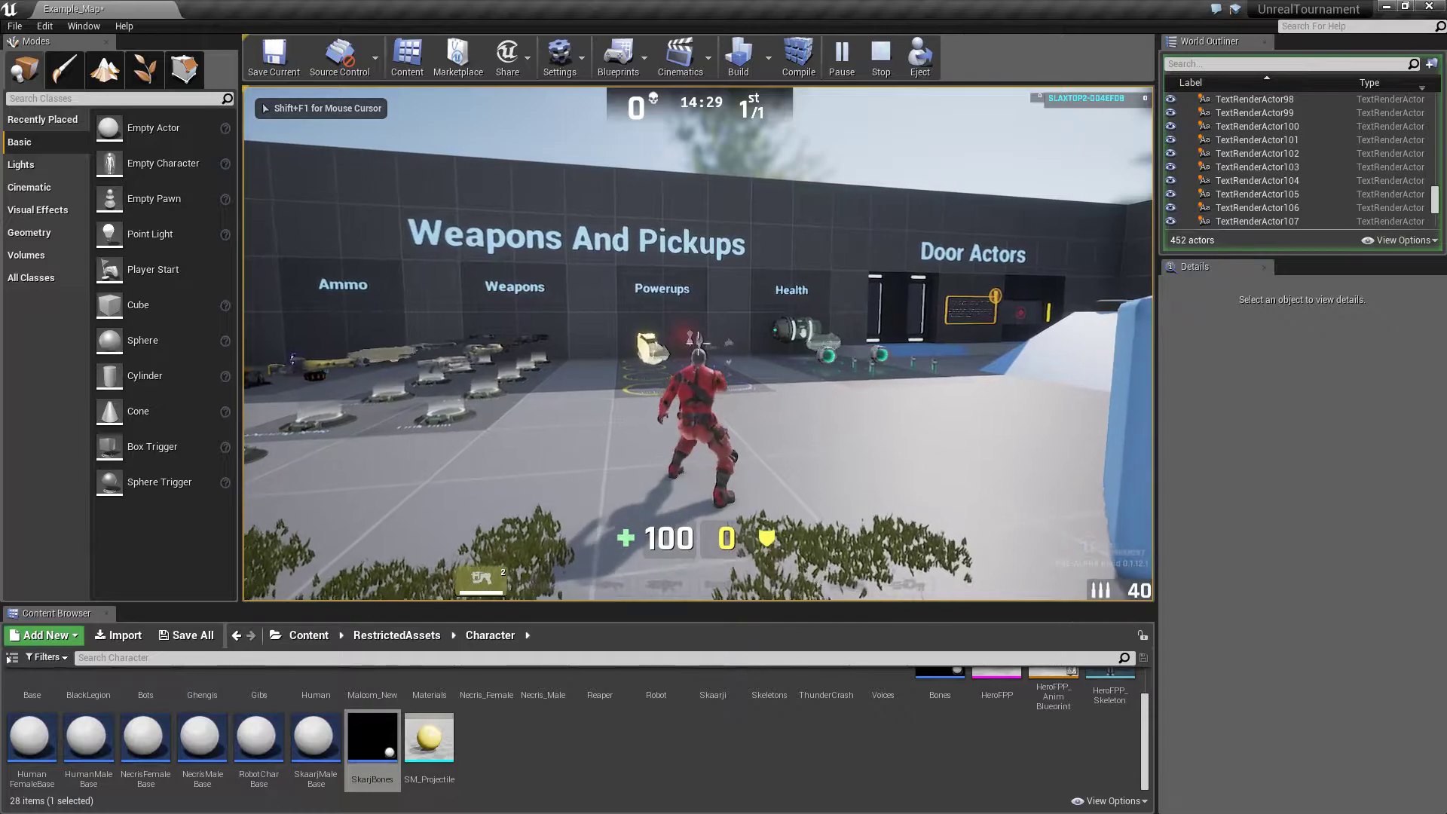
pyautogui.press('w')
pyautogui.press('d')
pyautogui.press('w')
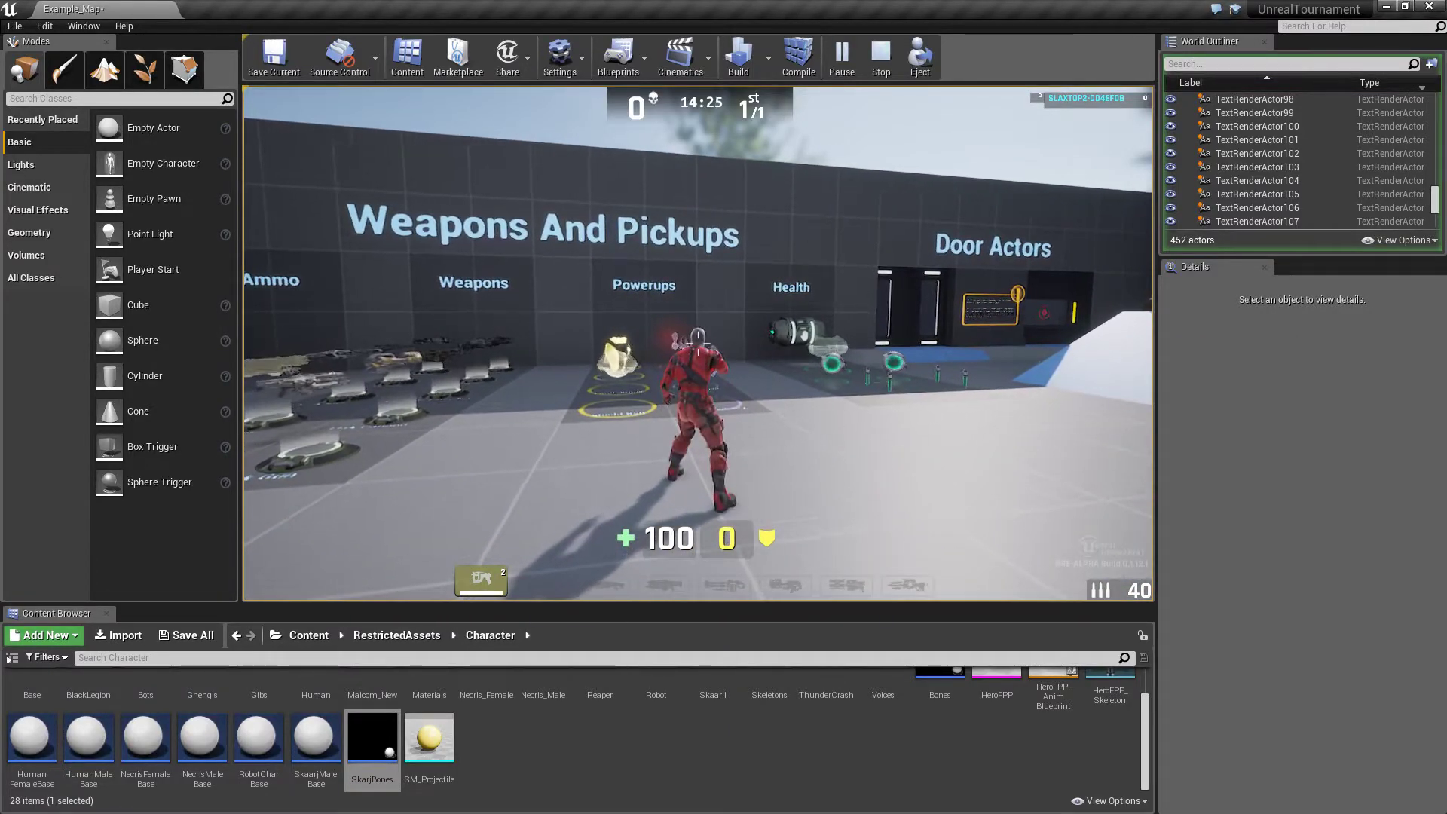
pyautogui.press('s')
pyautogui.press('a')
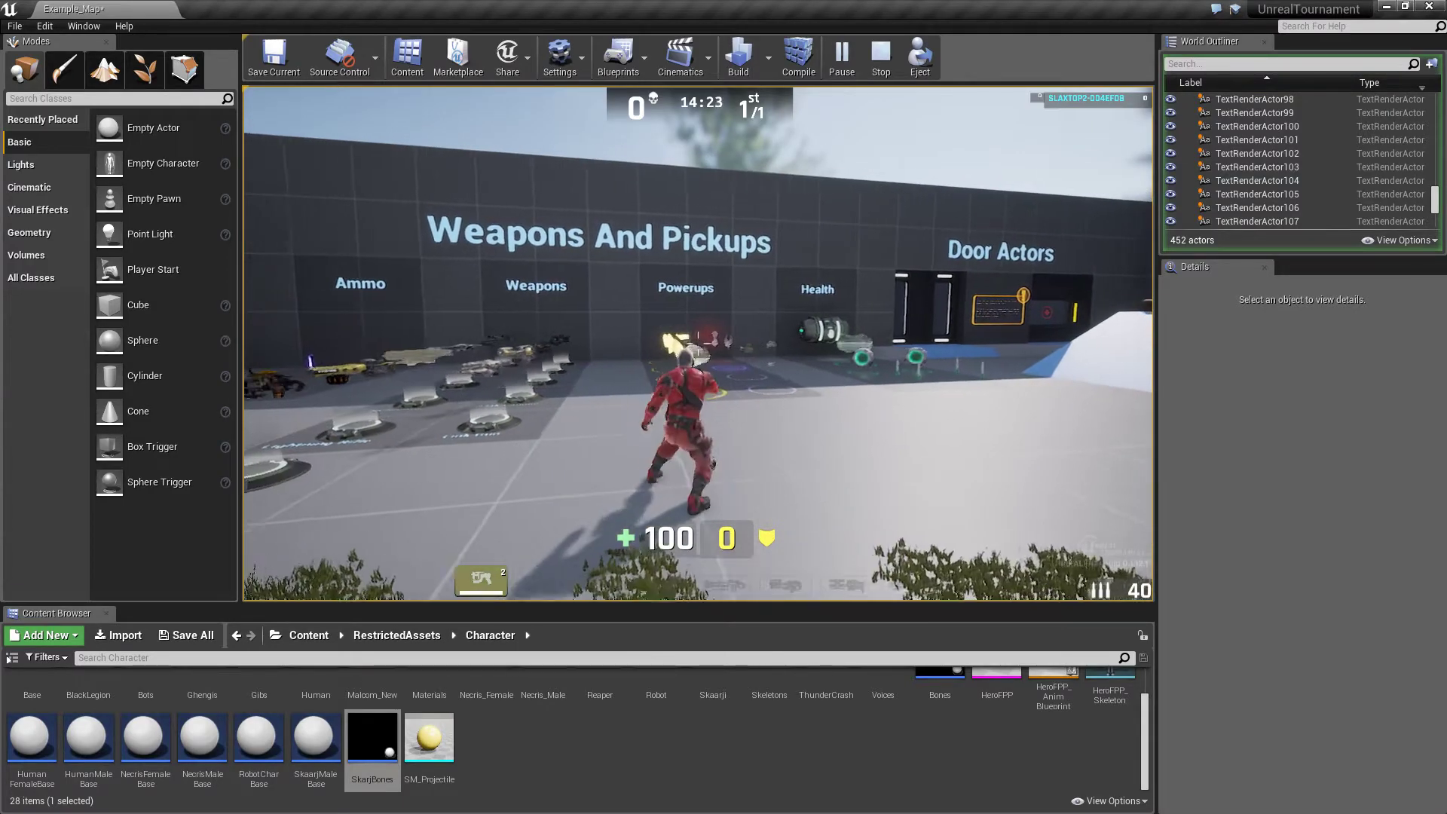
pyautogui.press('d')
pyautogui.press('w')
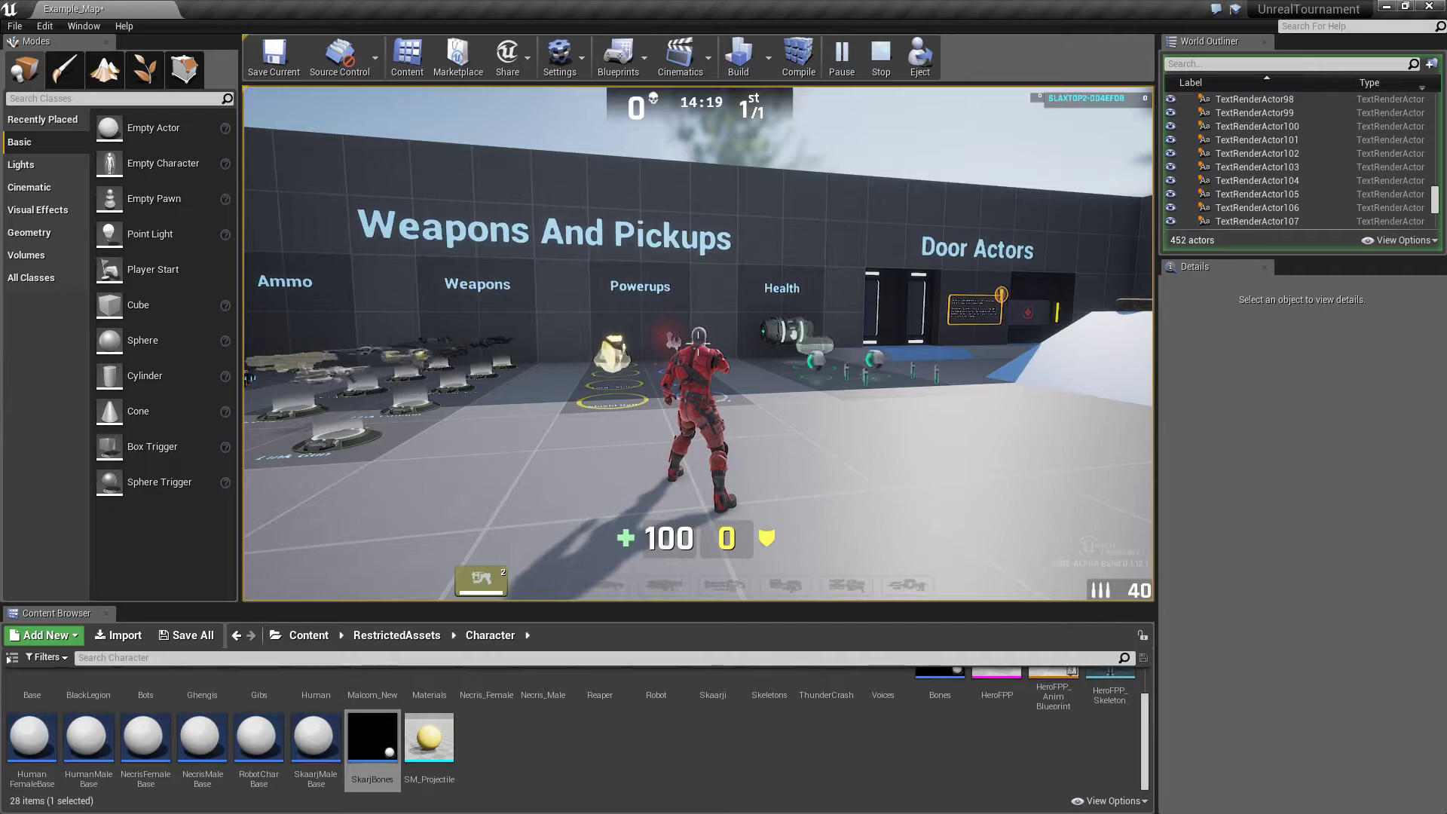
# Change the player's character to SkarjBones with the console command "setchar SkarjBones"
pyautogui.press('`')
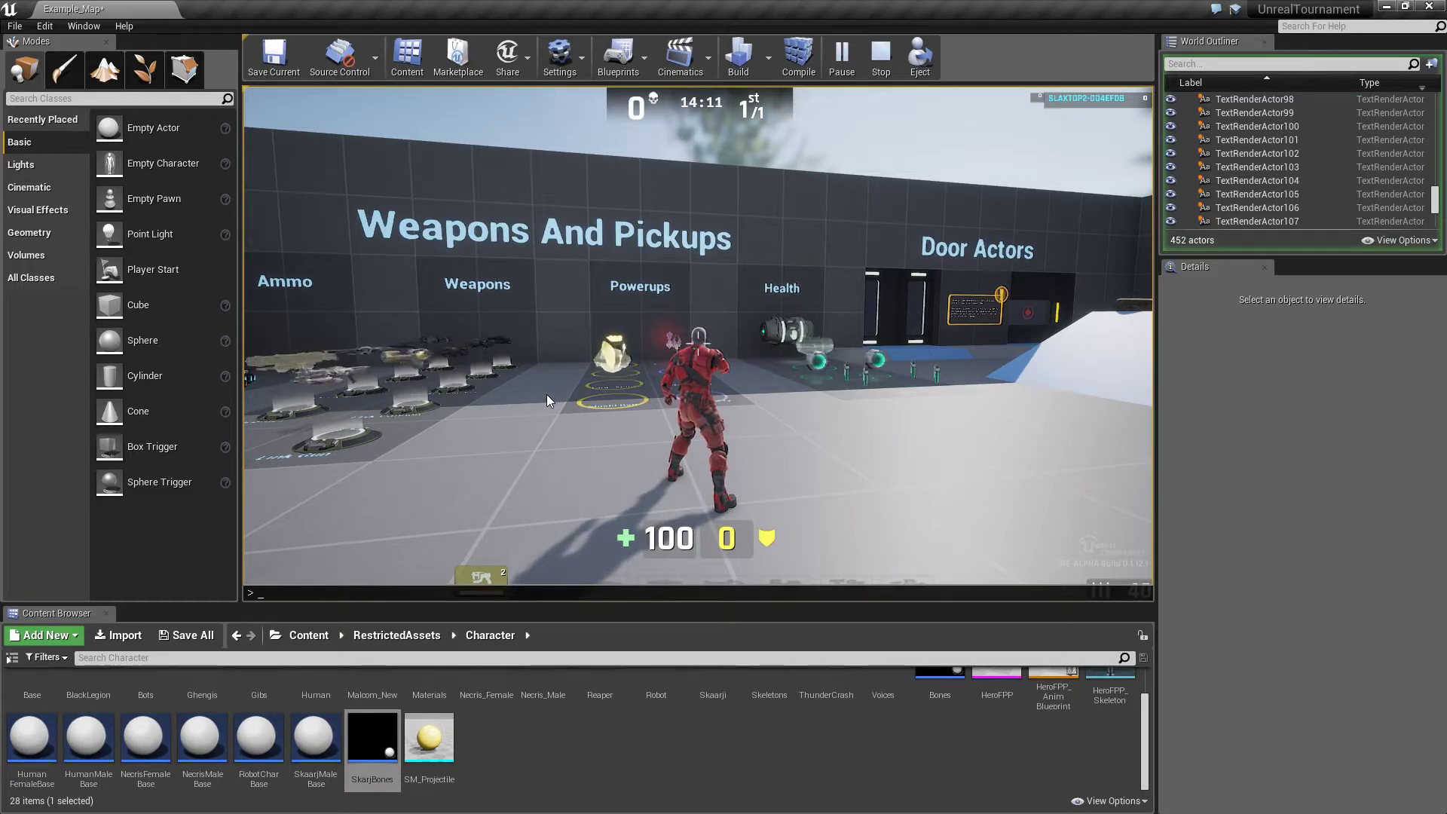
pyautogui.write('Ska')
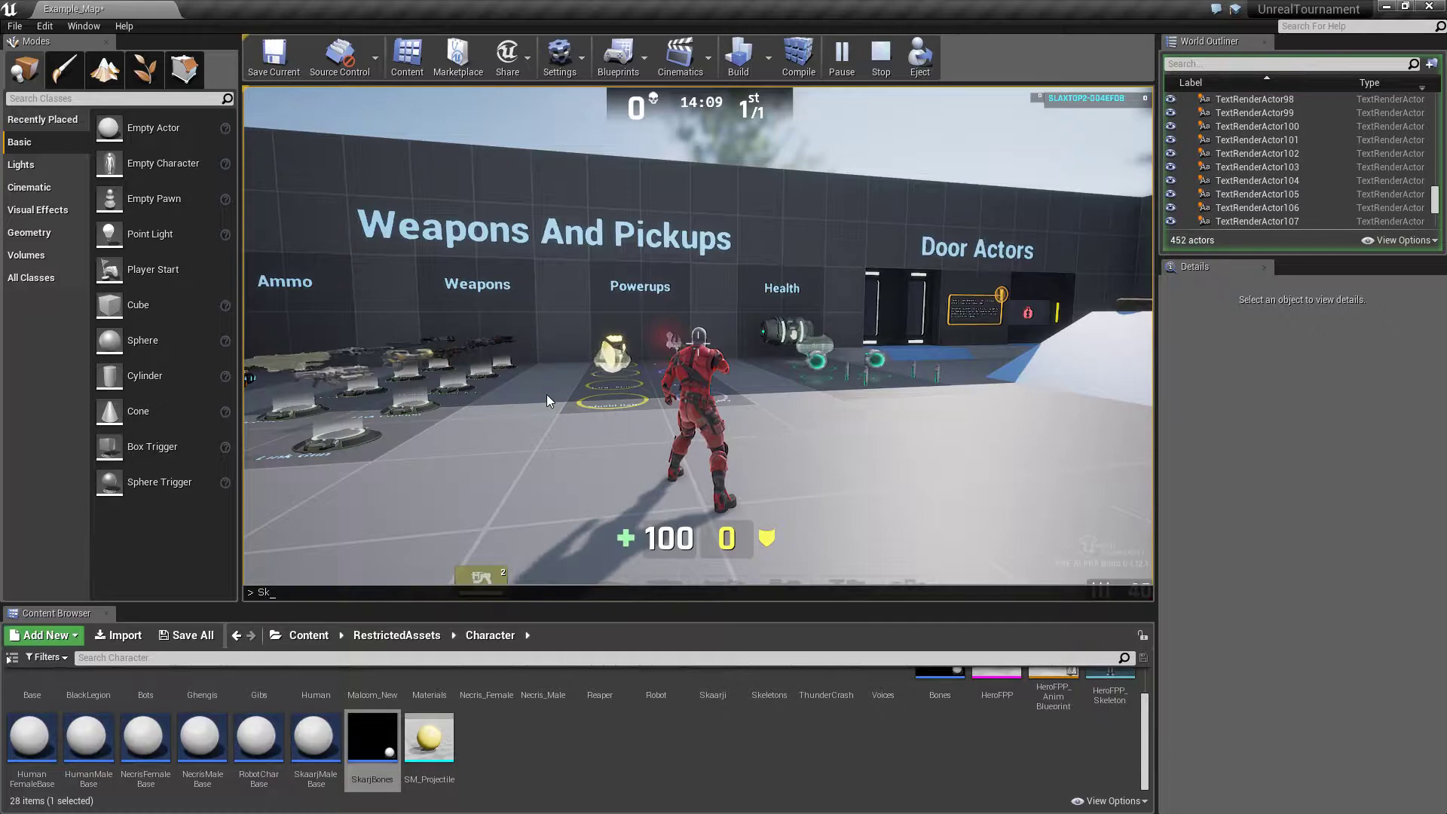
pyautogui.press('BackSpace')
pyautogui.press('BackSpace')
pyautogui.press('BackSpace')
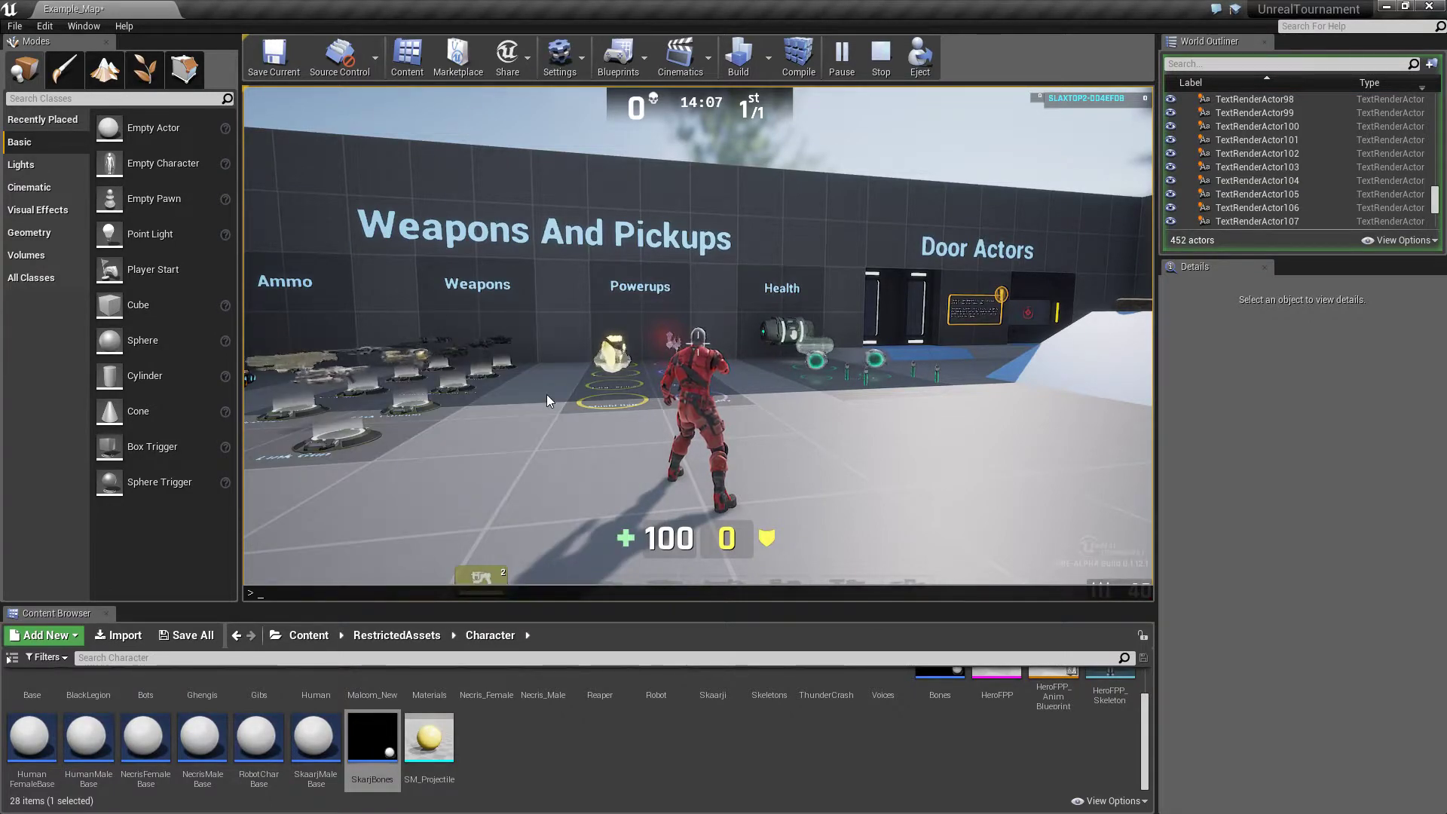
pyautogui.write('setchar')
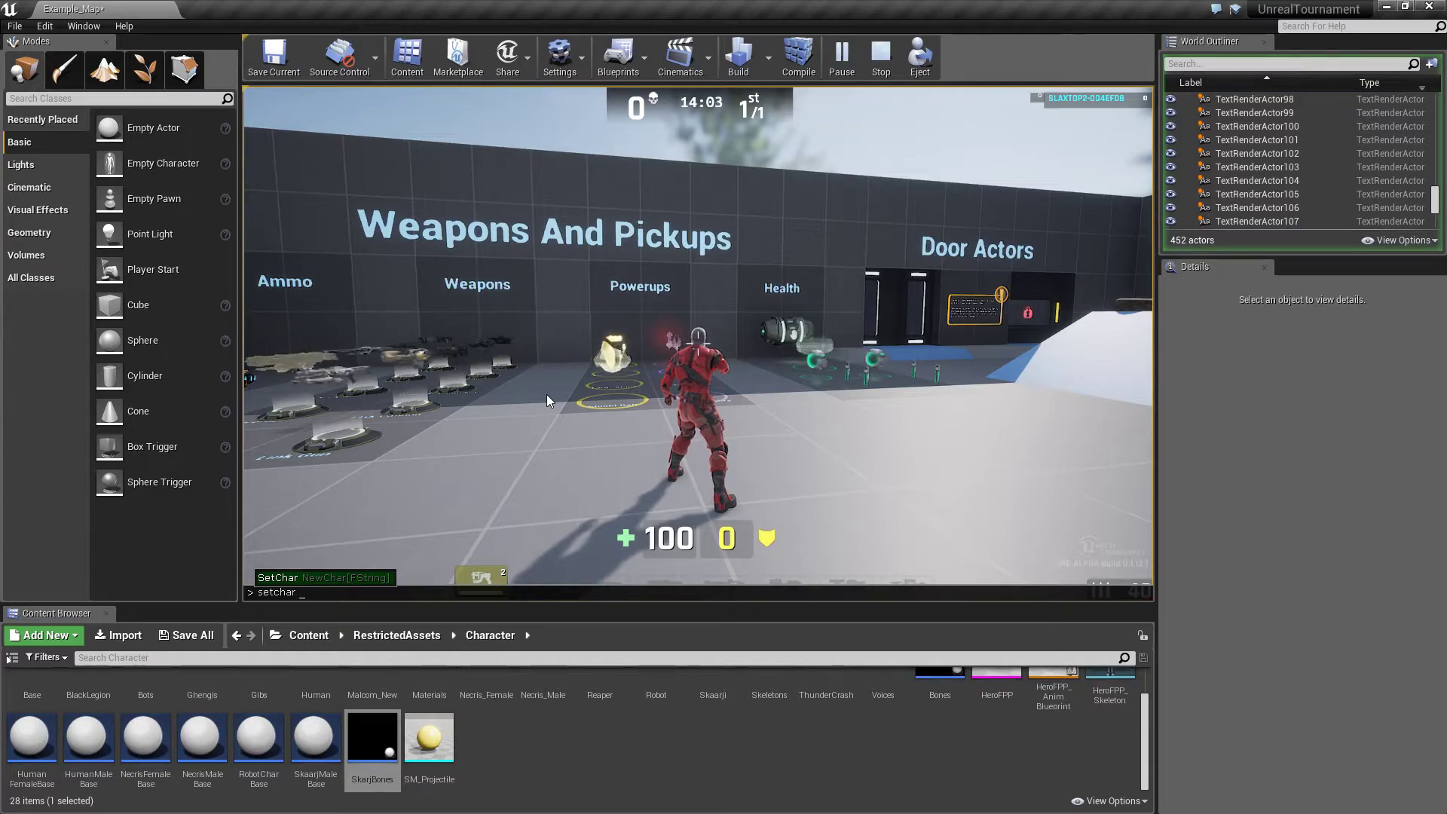
pyautogui.write(' SkarjBones')
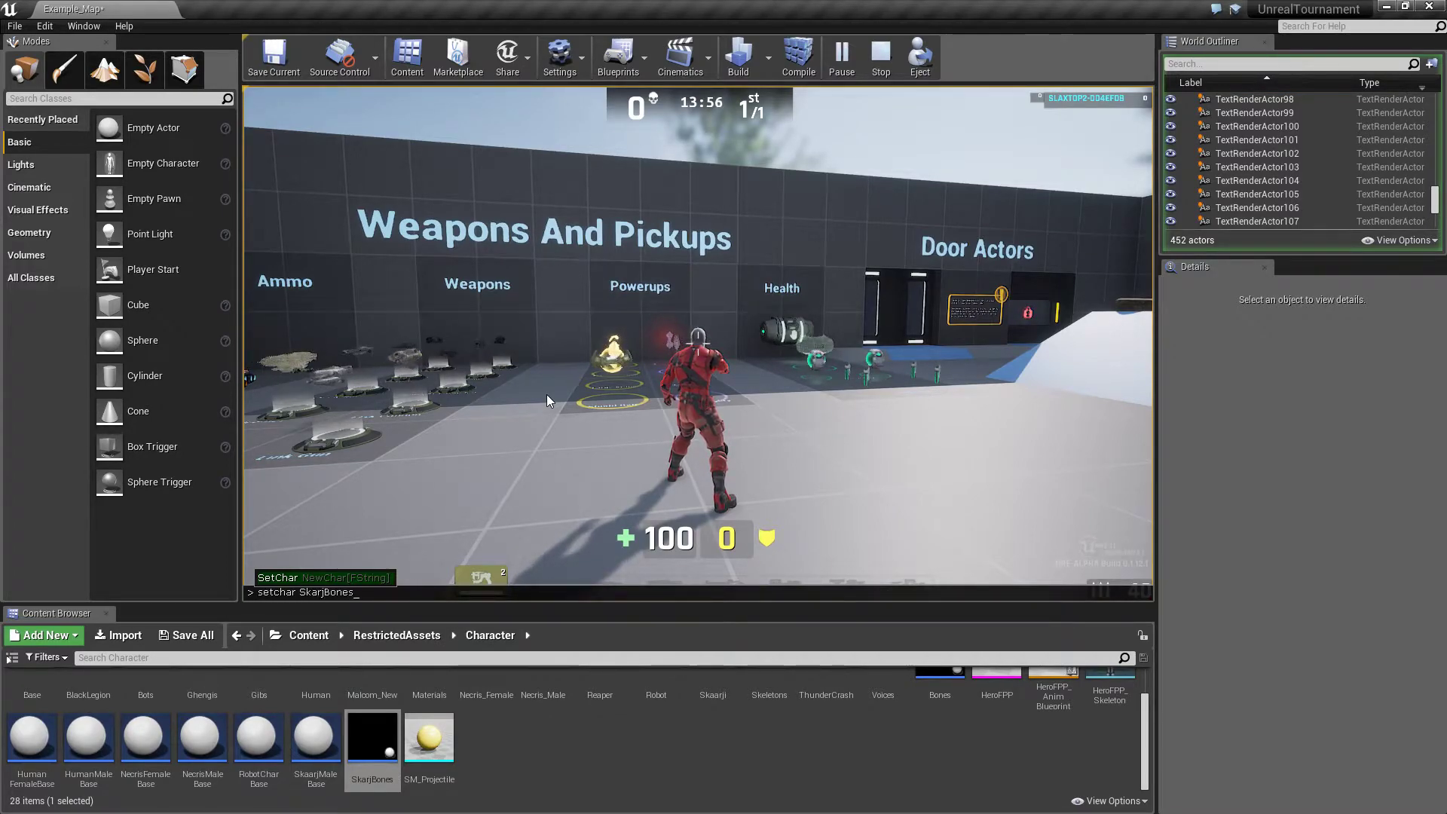
pyautogui.press('Return')
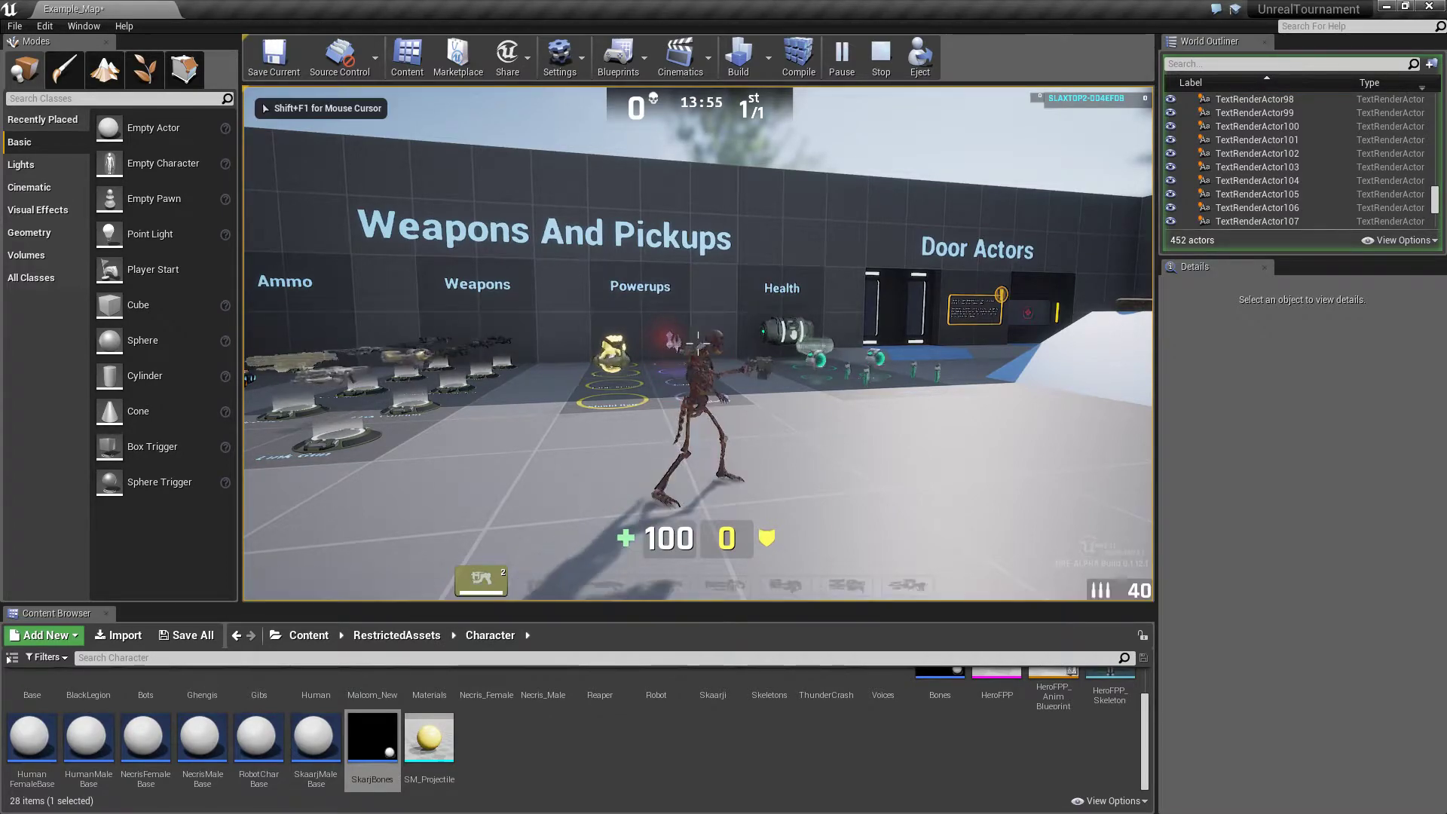
# Move the SkarjBones character forwards, backwards and sideways to examine its mesh and movement animations
pyautogui.press('w')
pyautogui.press('s')
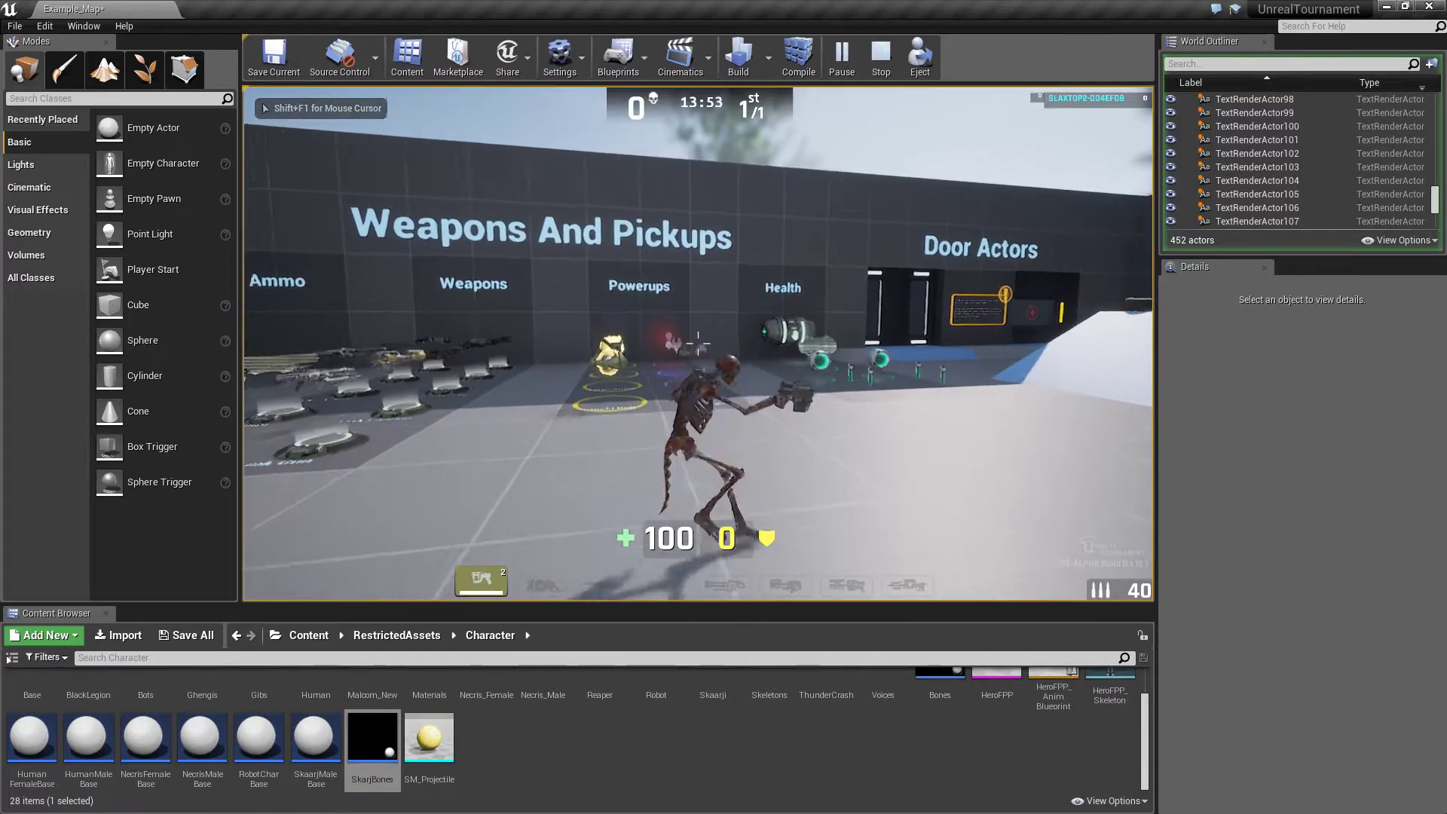
pyautogui.press('w')
pyautogui.press('d')
pyautogui.press('a')
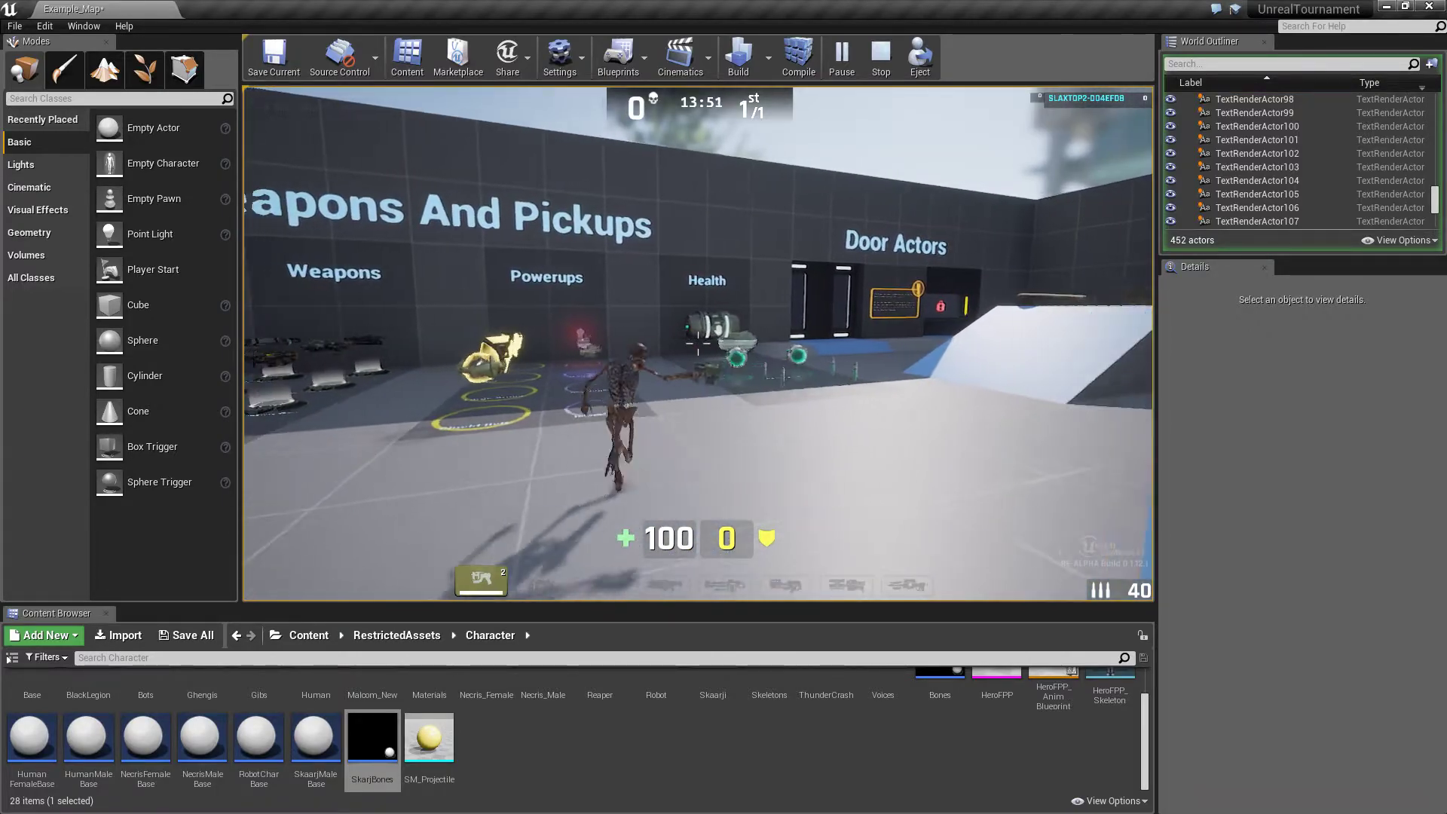
# Run the SkarjBones character around the example map to check which way its mesh faces, and end the play session
pyautogui.press('s')
pyautogui.press('w')
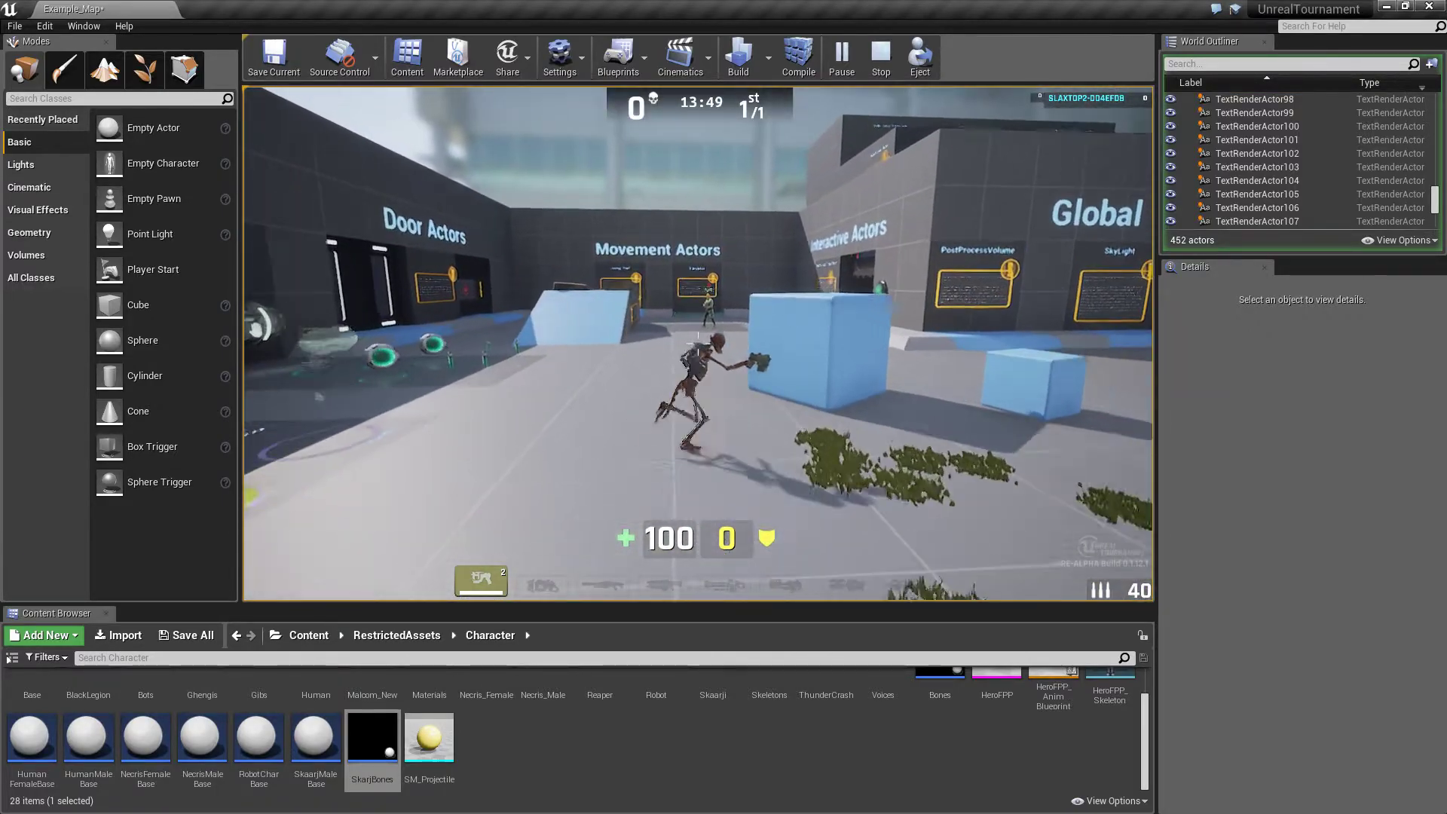
pyautogui.press('w')
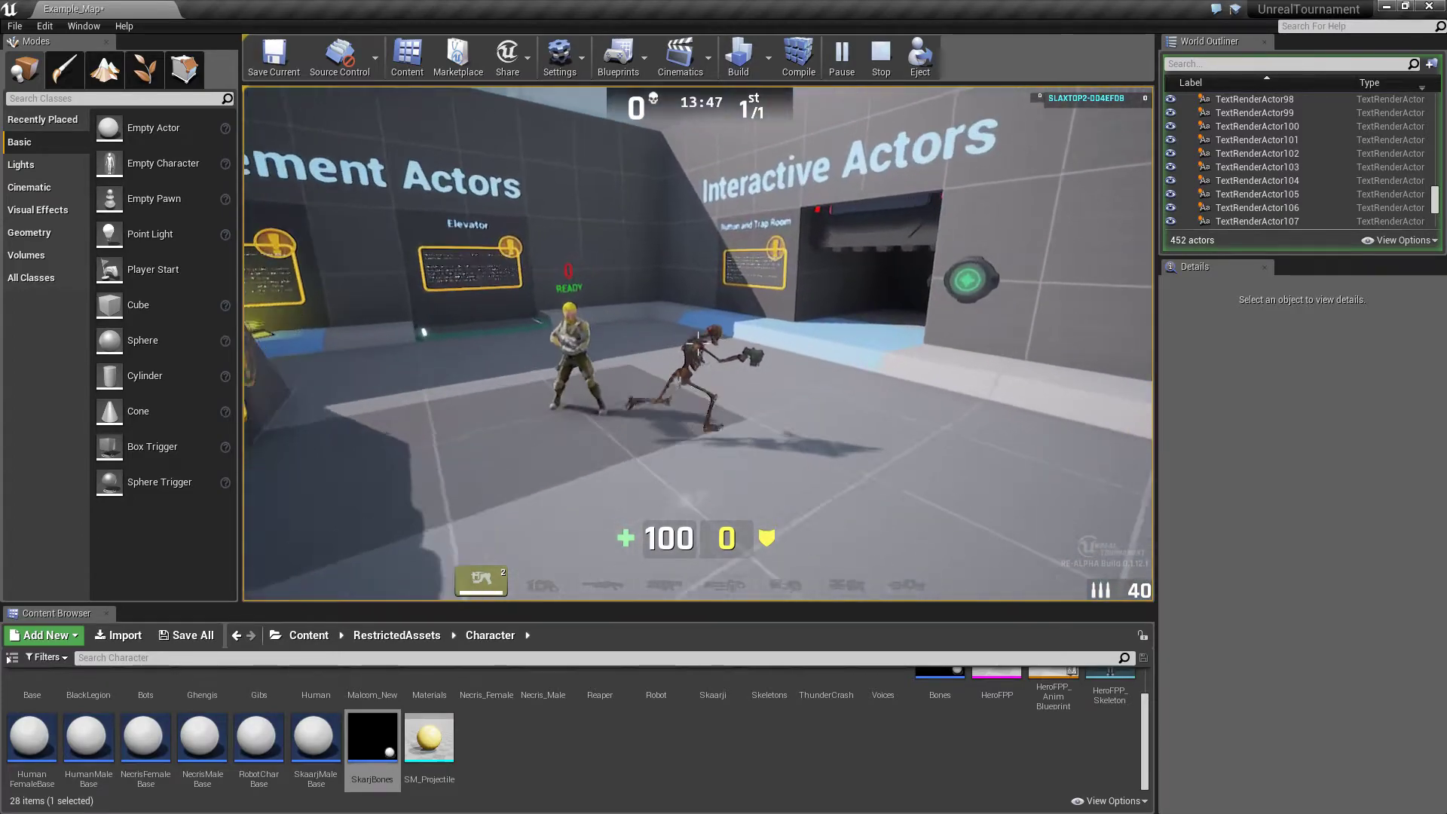
pyautogui.press('w')
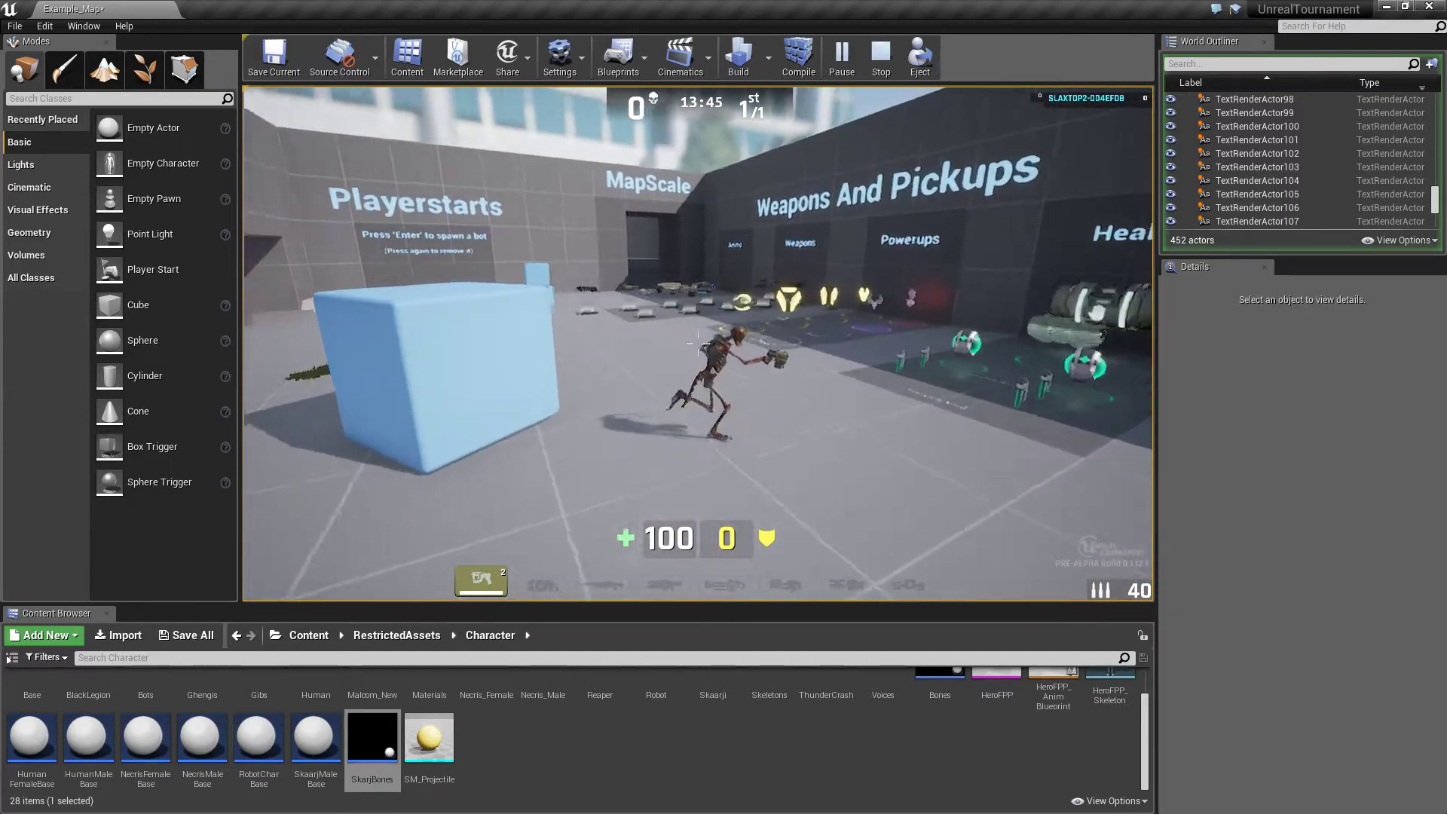
pyautogui.press('w')
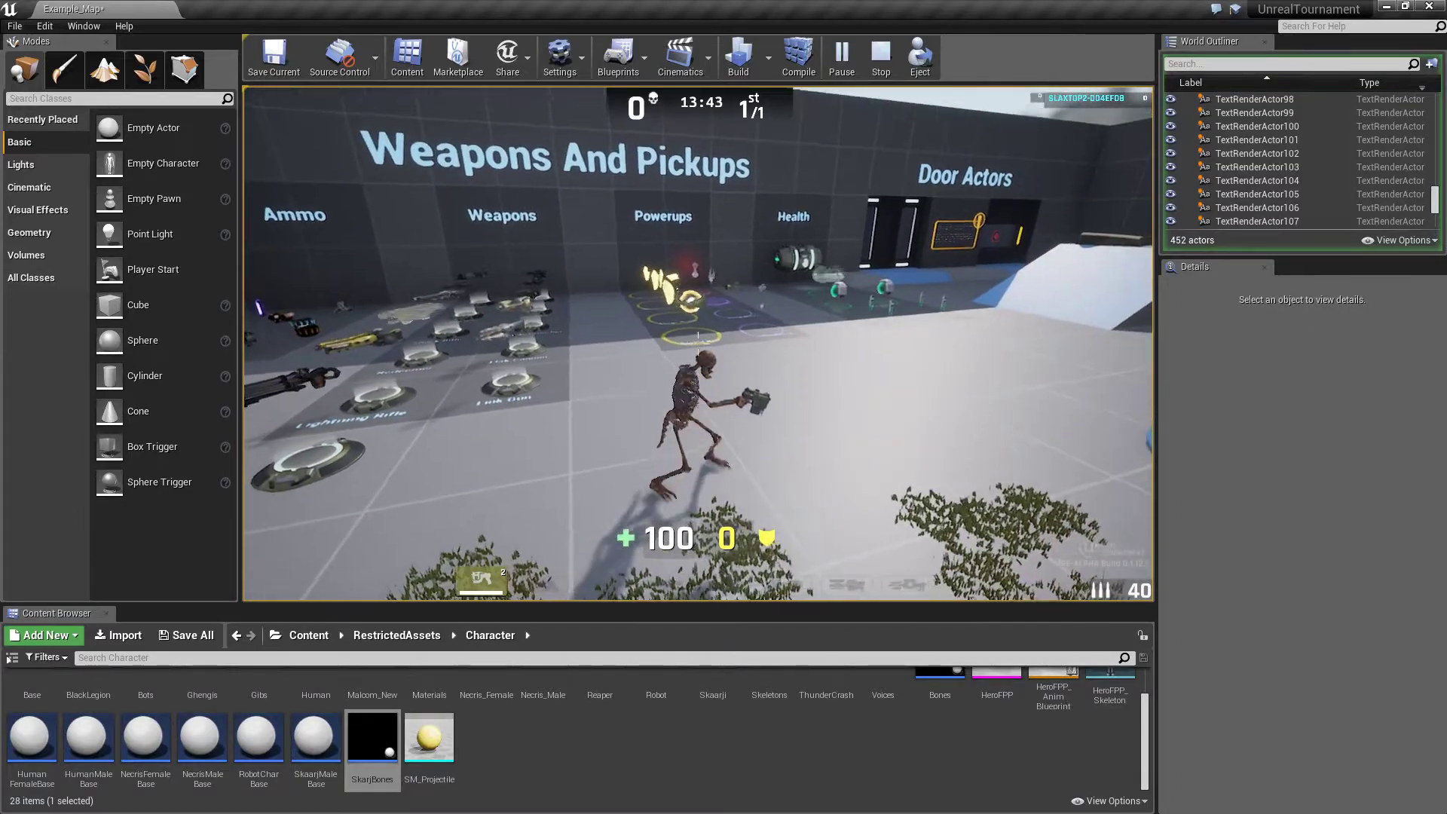
pyautogui.press('Escape')
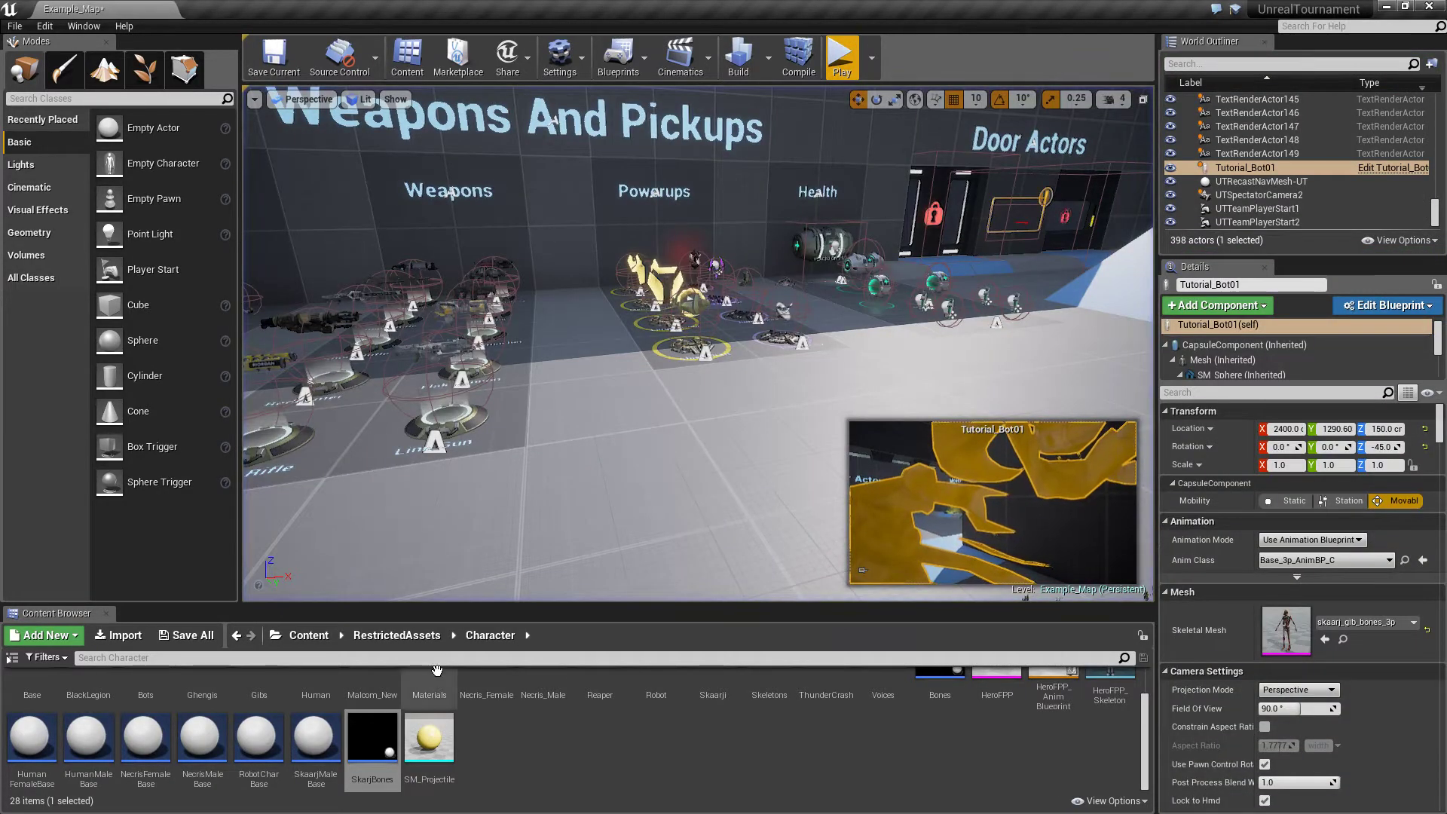
# Open the SkarjBones blueprint for editing and set its Z rotation to -90°
pyautogui.rightClick(372, 746)
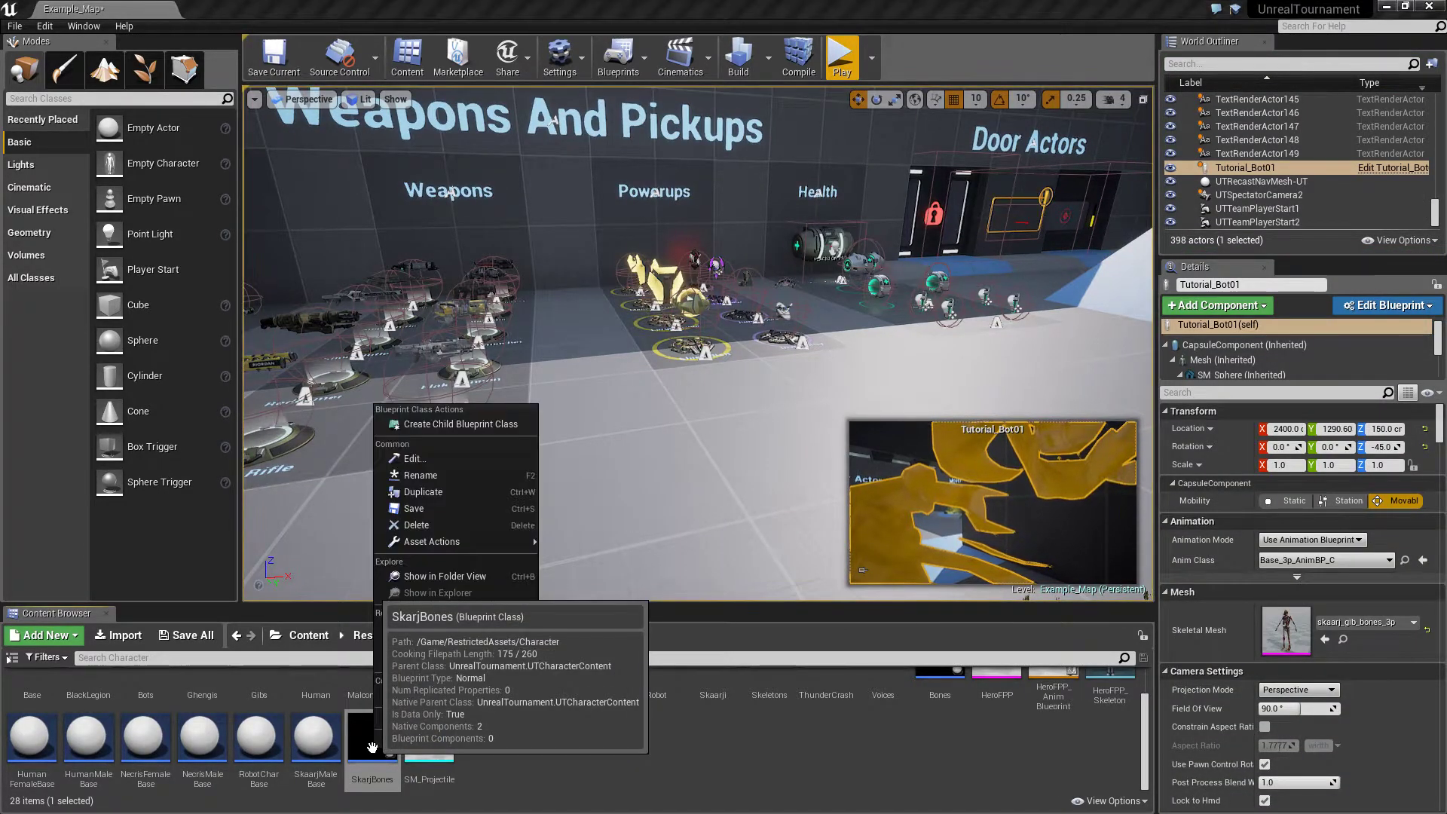
pyautogui.click(435, 459)
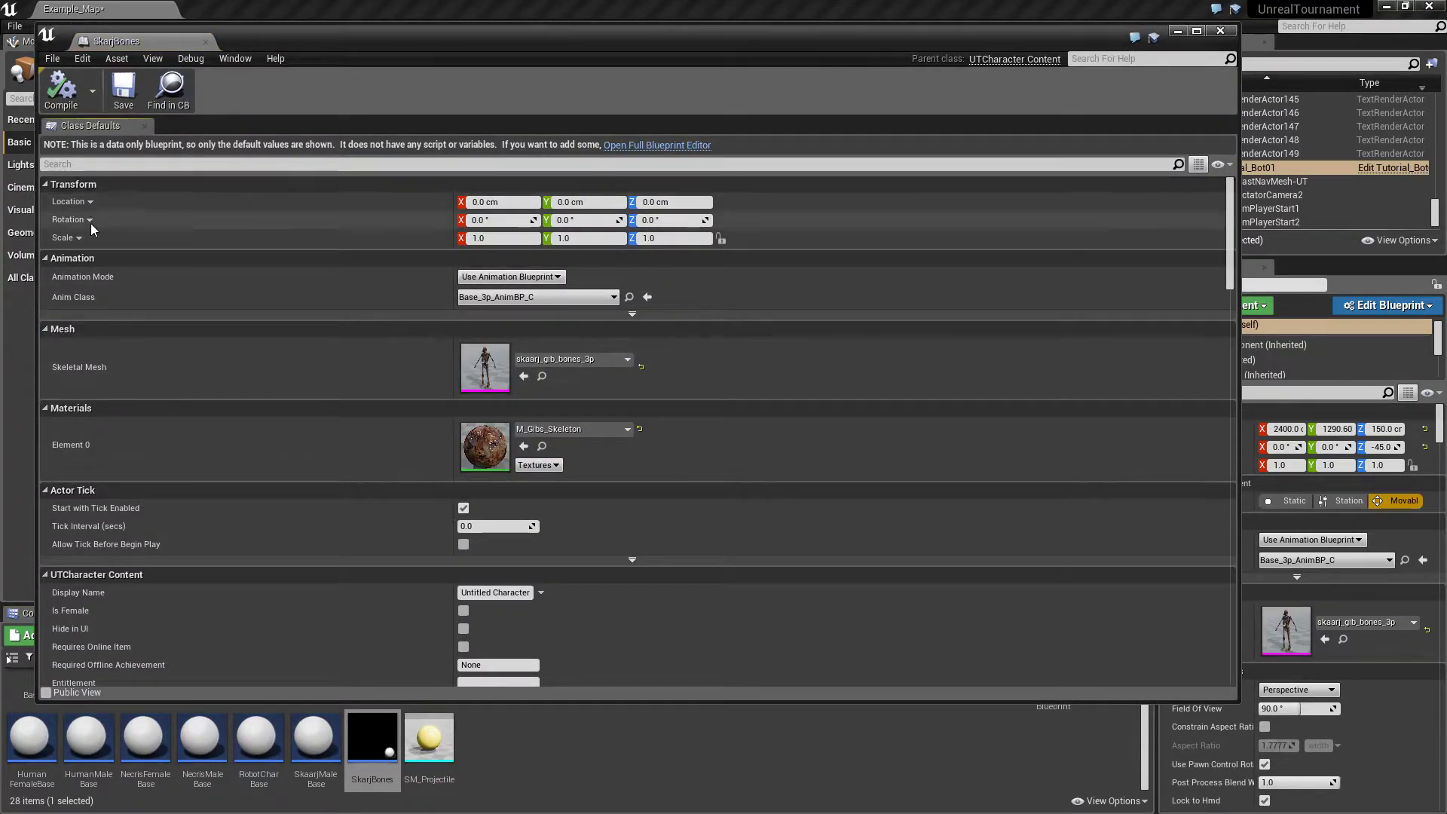
pyautogui.click(663, 219)
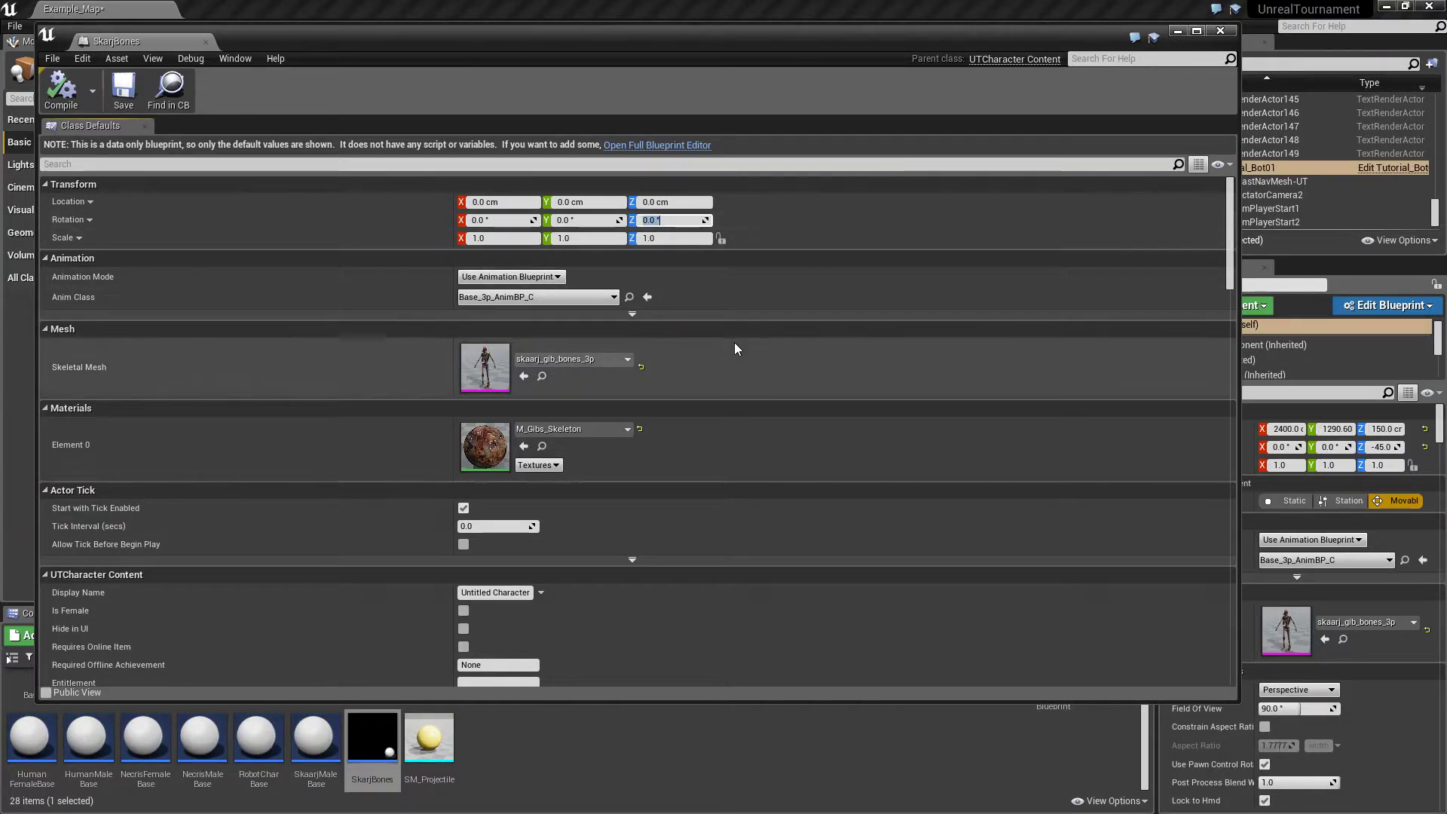
pyautogui.press('BackSpace')
pyautogui.write('-90')
pyautogui.click(655, 238)
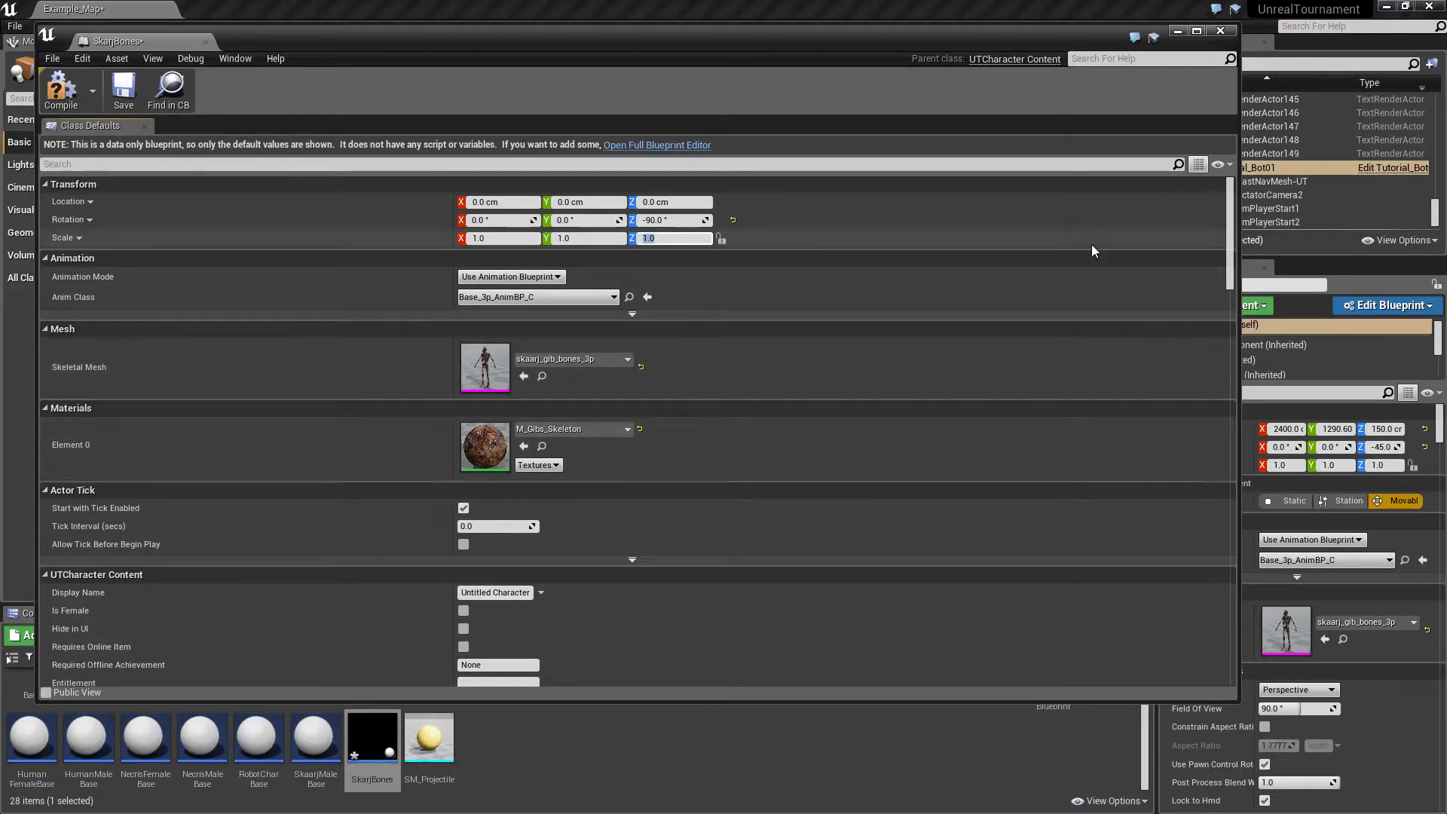
# Compile and save the SkarjBones blueprint, and close its editor
pyautogui.click(61, 92)
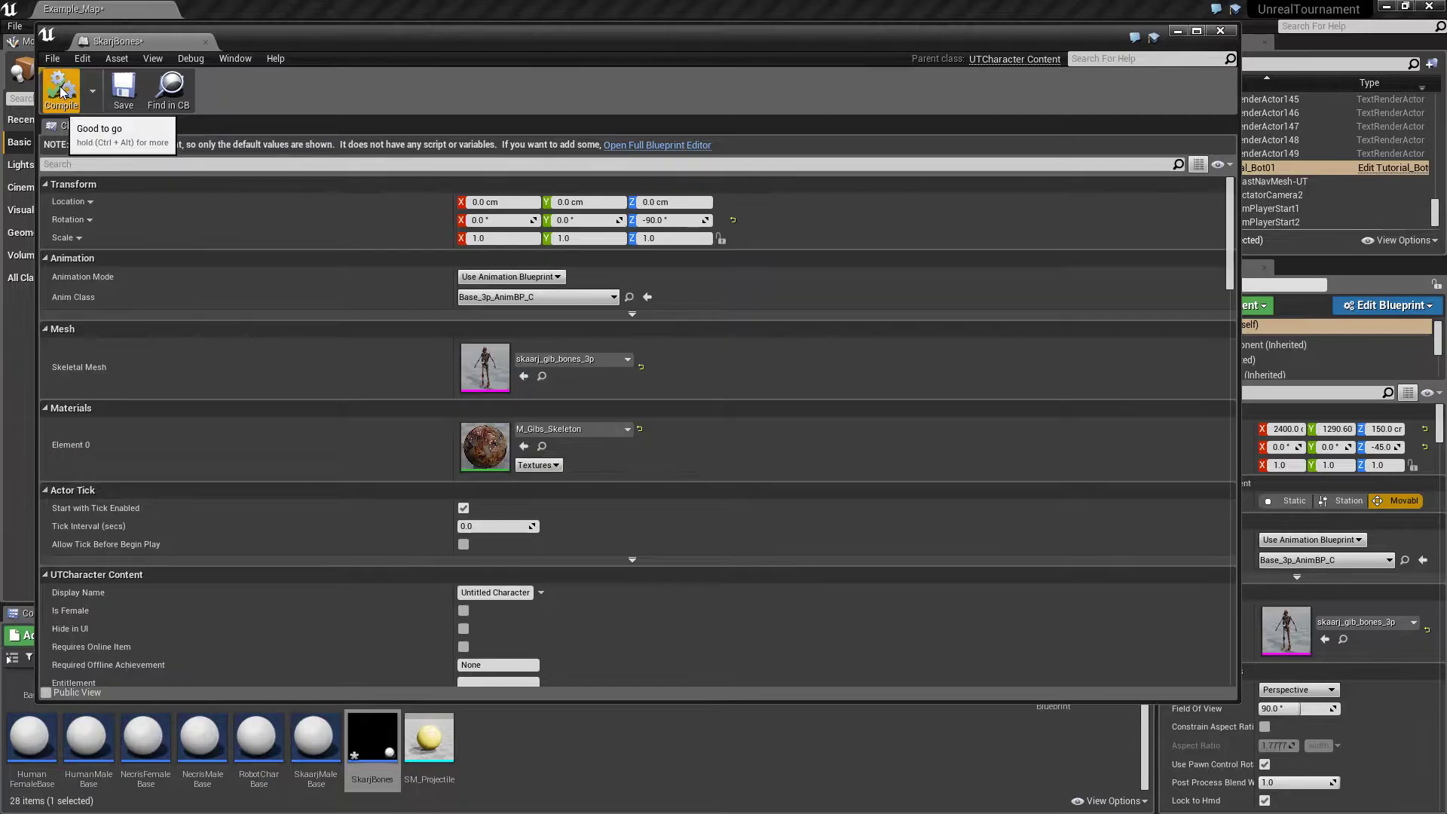
pyautogui.click(123, 88)
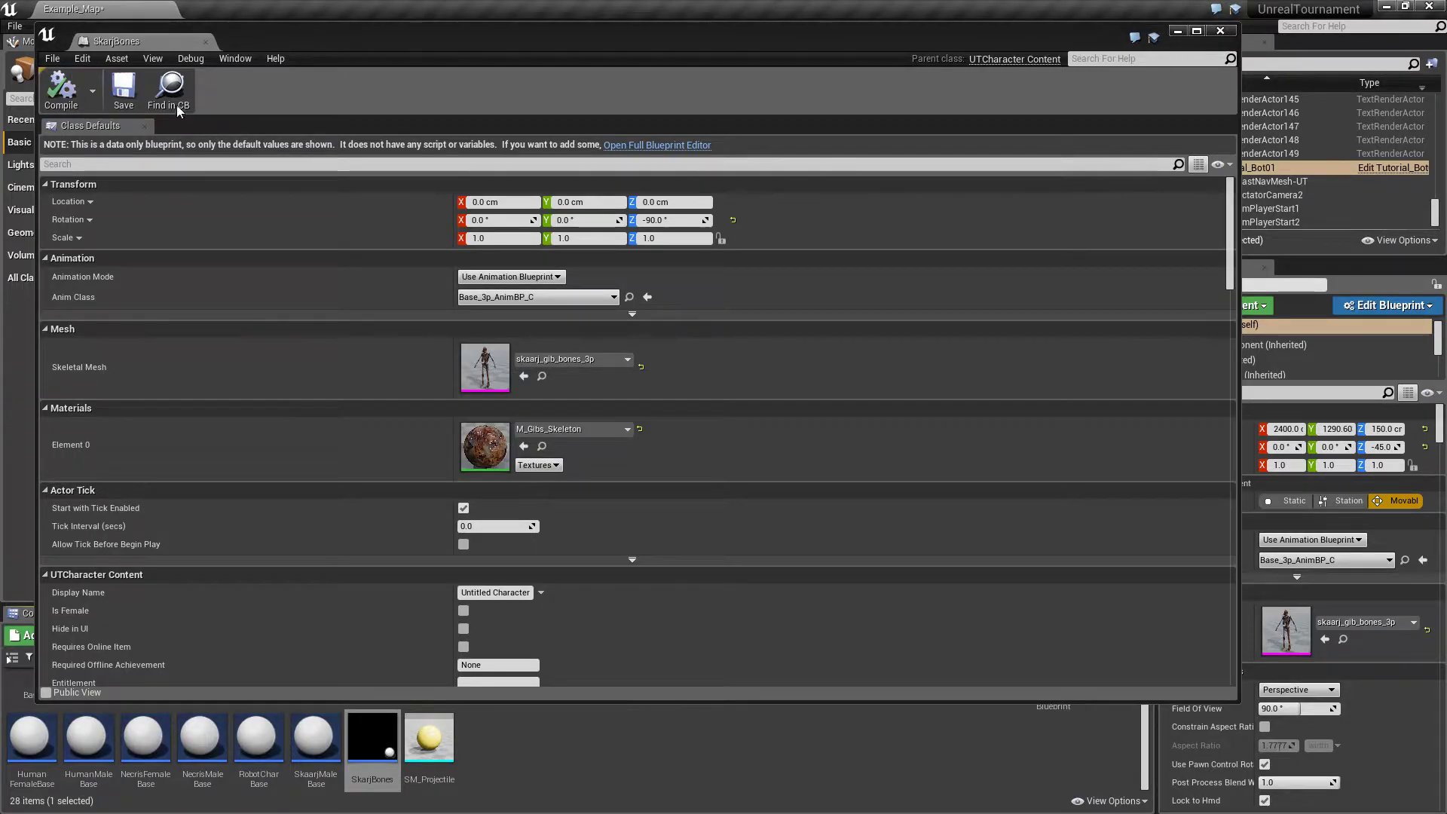
pyautogui.click(1220, 31)
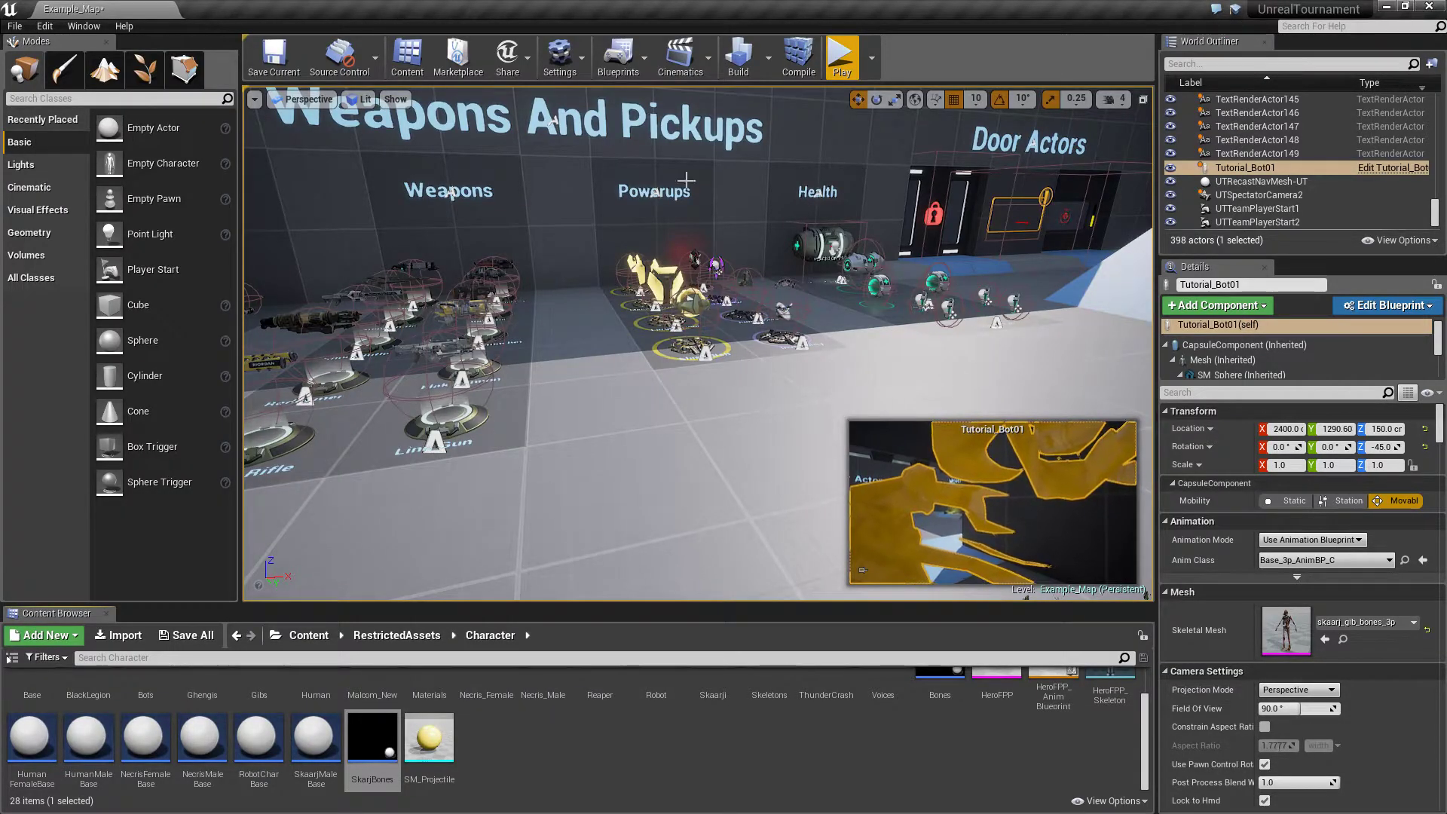
# Play the example map again and switch the player to third-person view with the behindview console command
pyautogui.click(841, 59)
pyautogui.press('w')
pyautogui.press('s')
pyautogui.press('`')
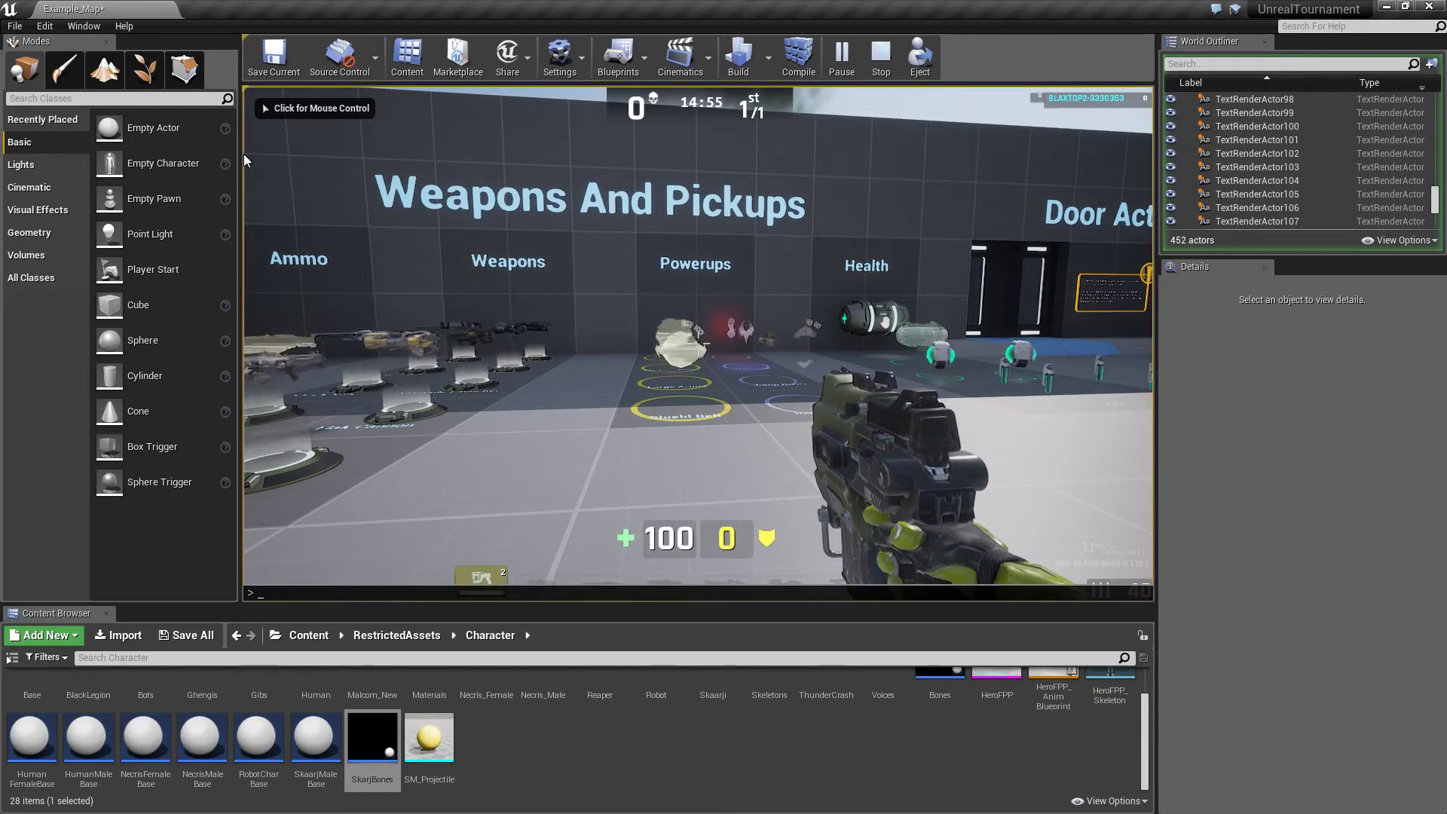
pyautogui.write('behindview')
pyautogui.press('Return')
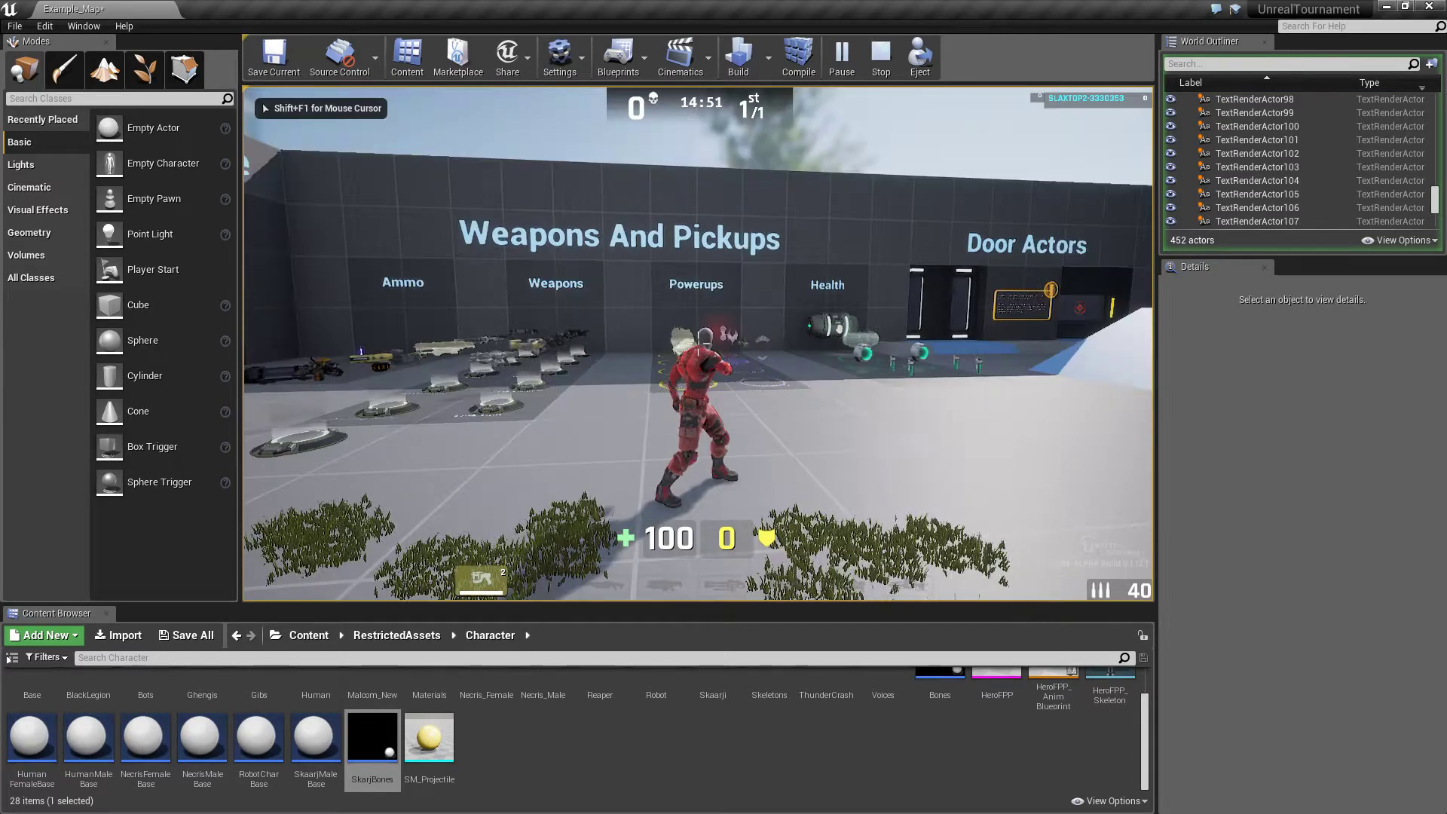
# Set the player's character to the updated SkarjBones blueprint with the console command "setchar SkarjBones"
pyautogui.hotkey('shift', 'F1')
pyautogui.press('`')
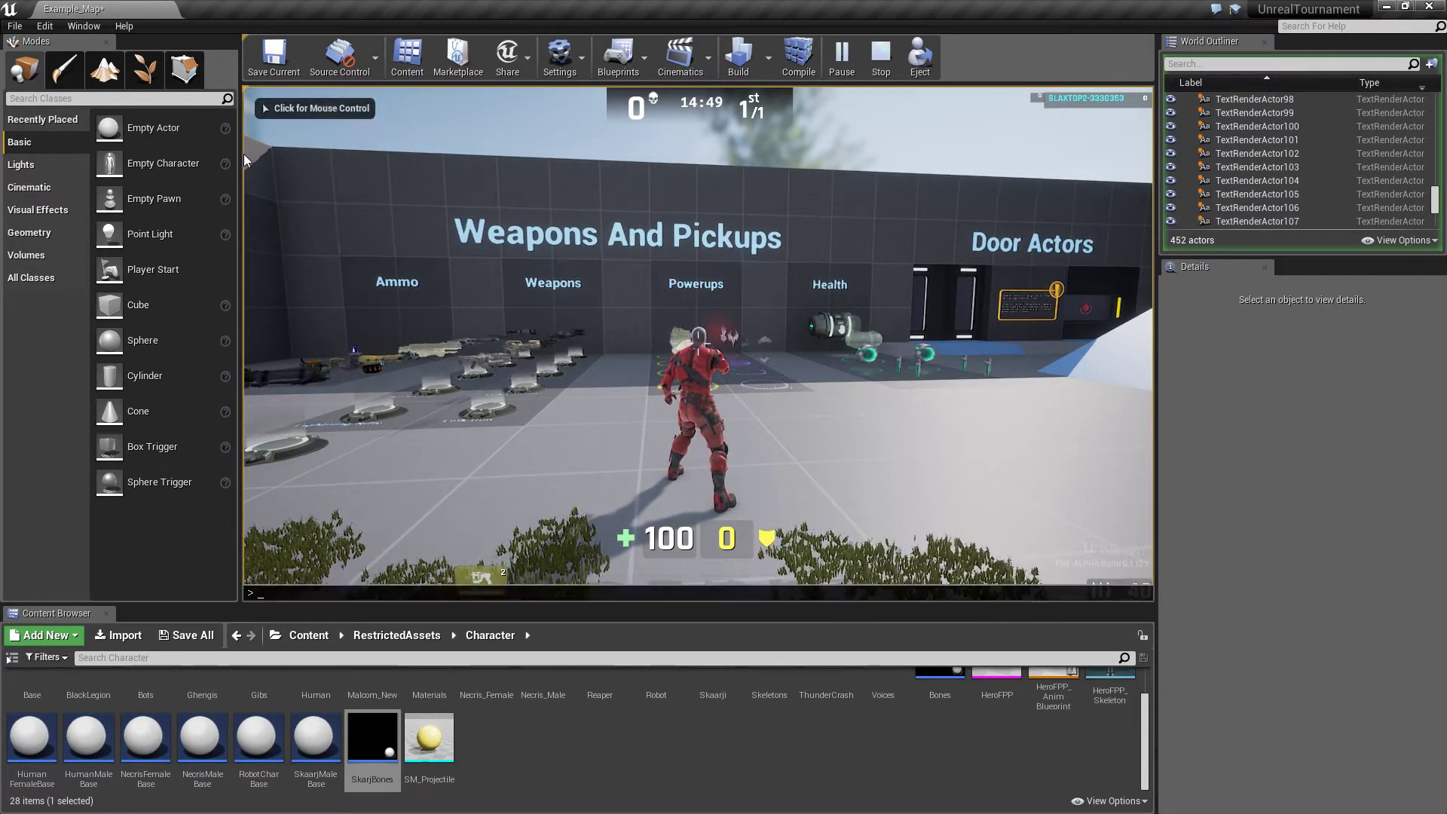
pyautogui.write('setchar')
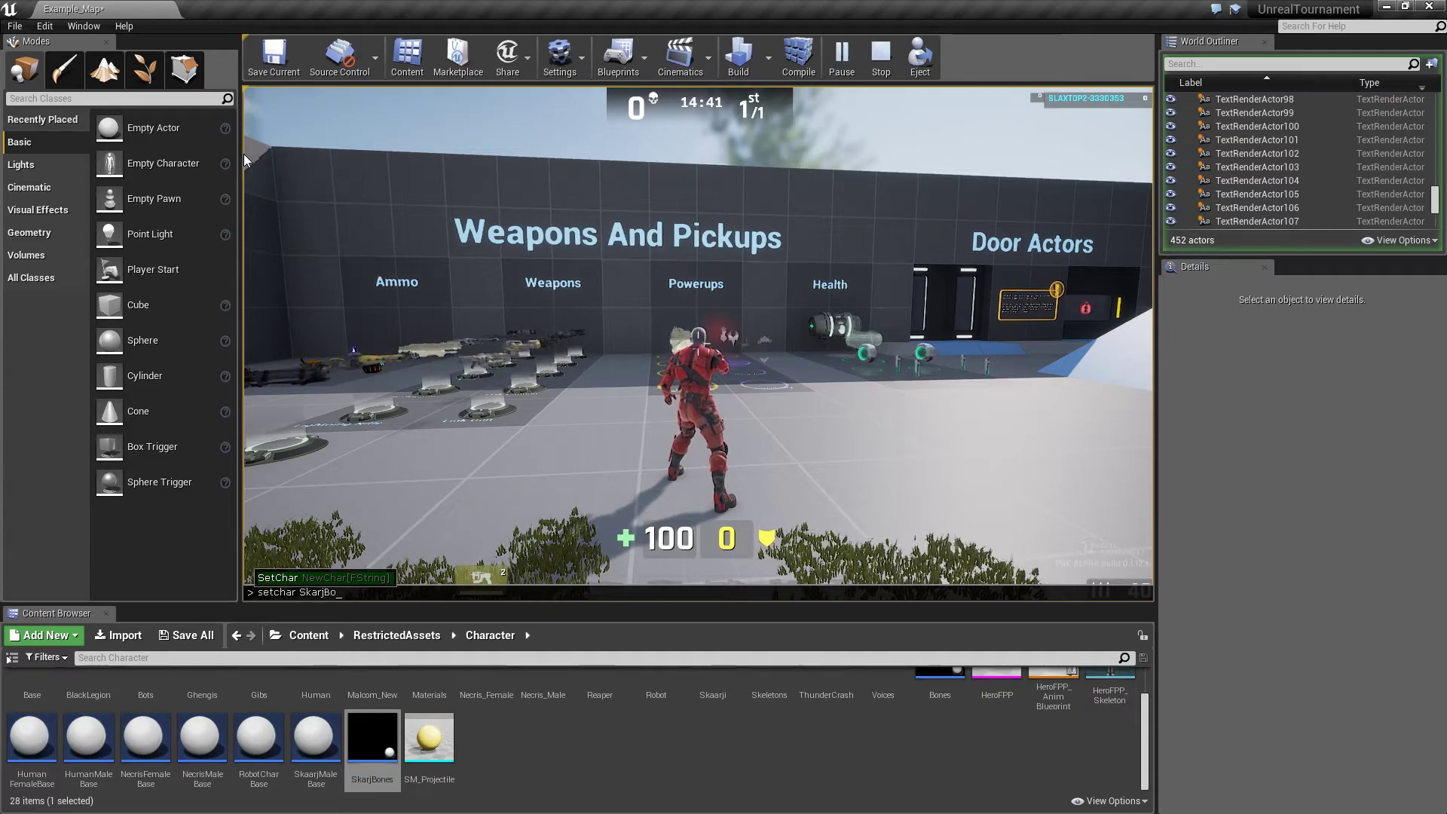
pyautogui.write('SkarjBones')
pyautogui.press('Return')
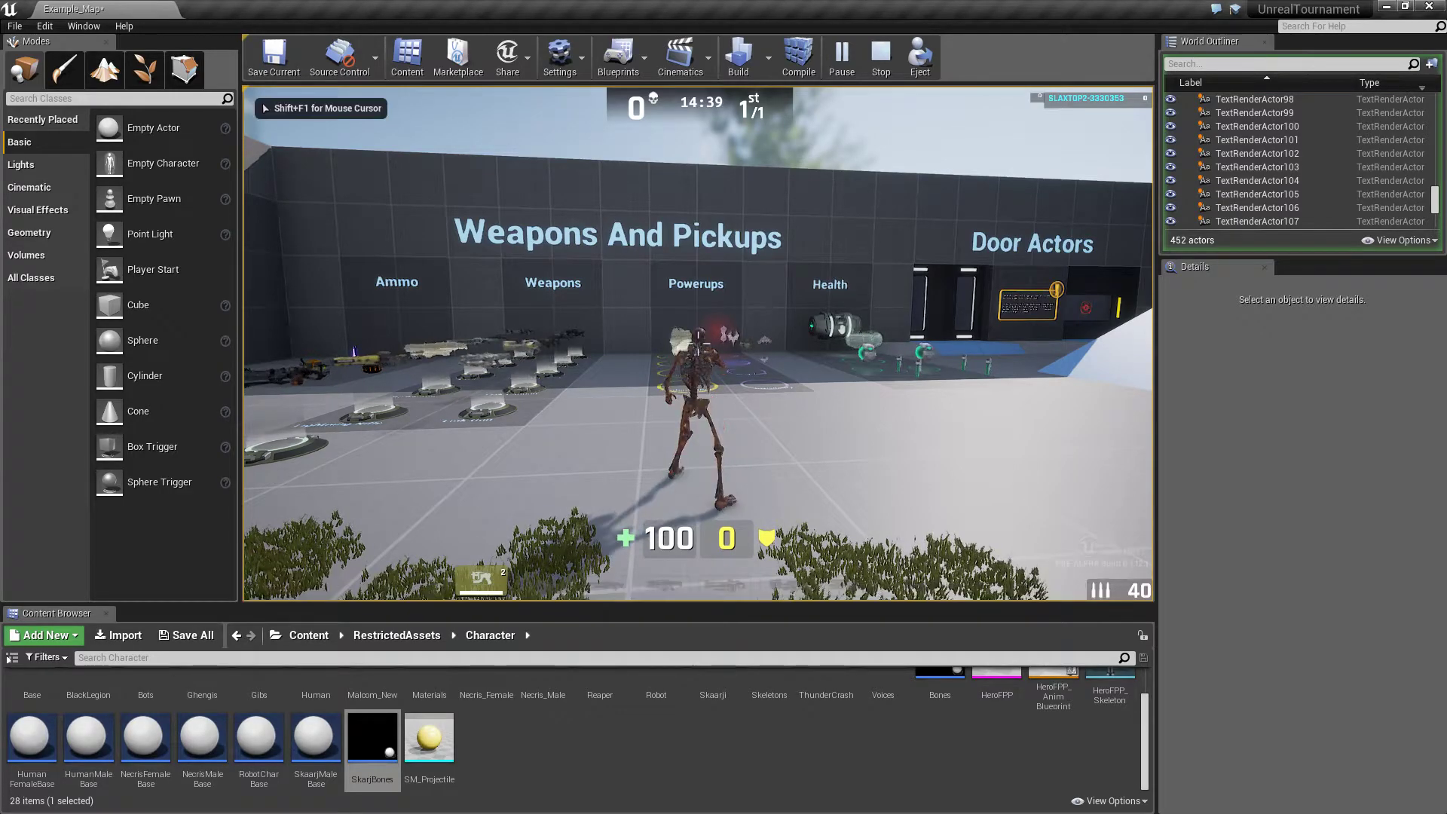
# Run SkarjBones past the Movement Actors and Interactive Actors areas to examine its facing direction and skeleton up close
pyautogui.press('w')
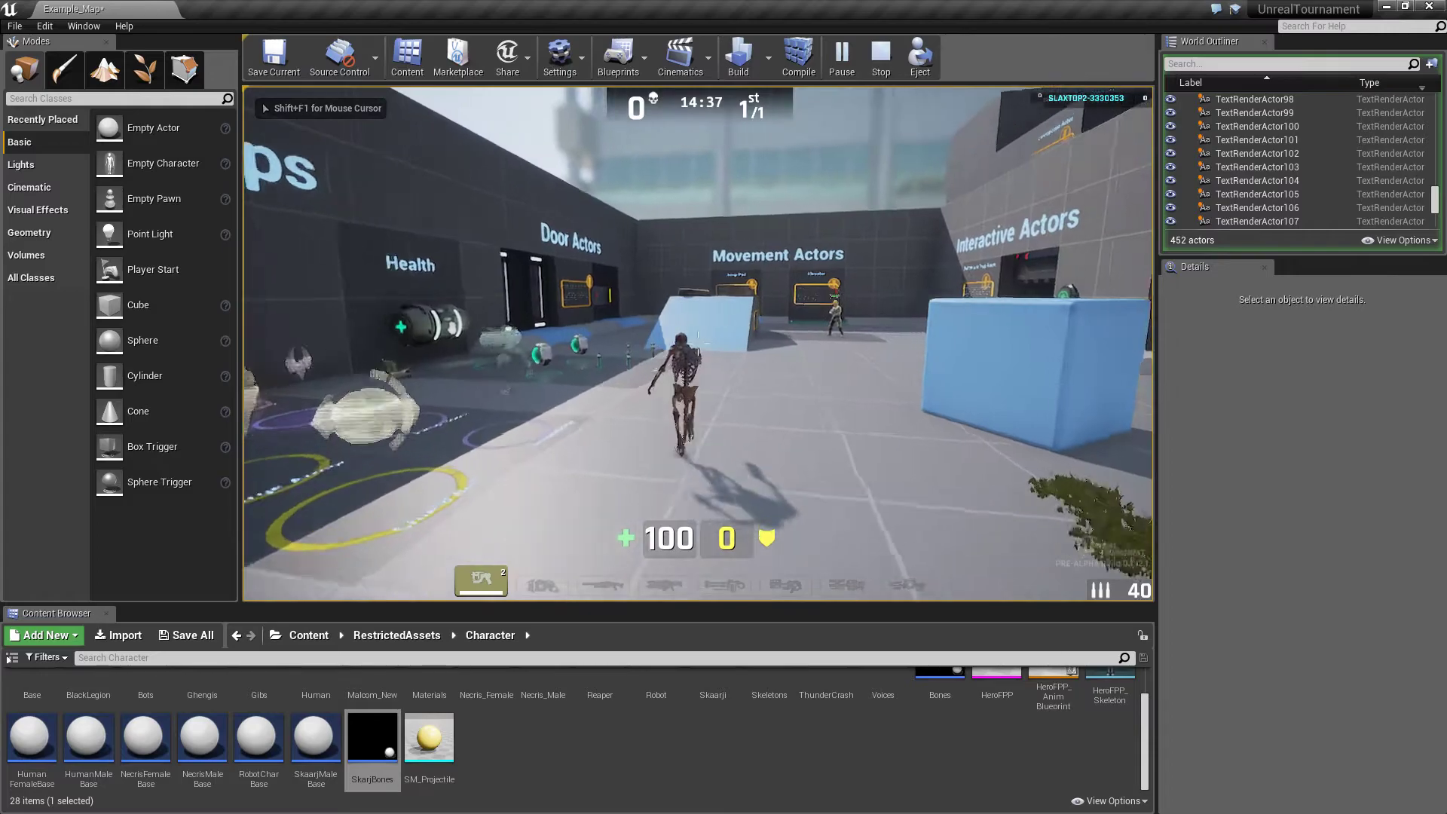
pyautogui.press('w')
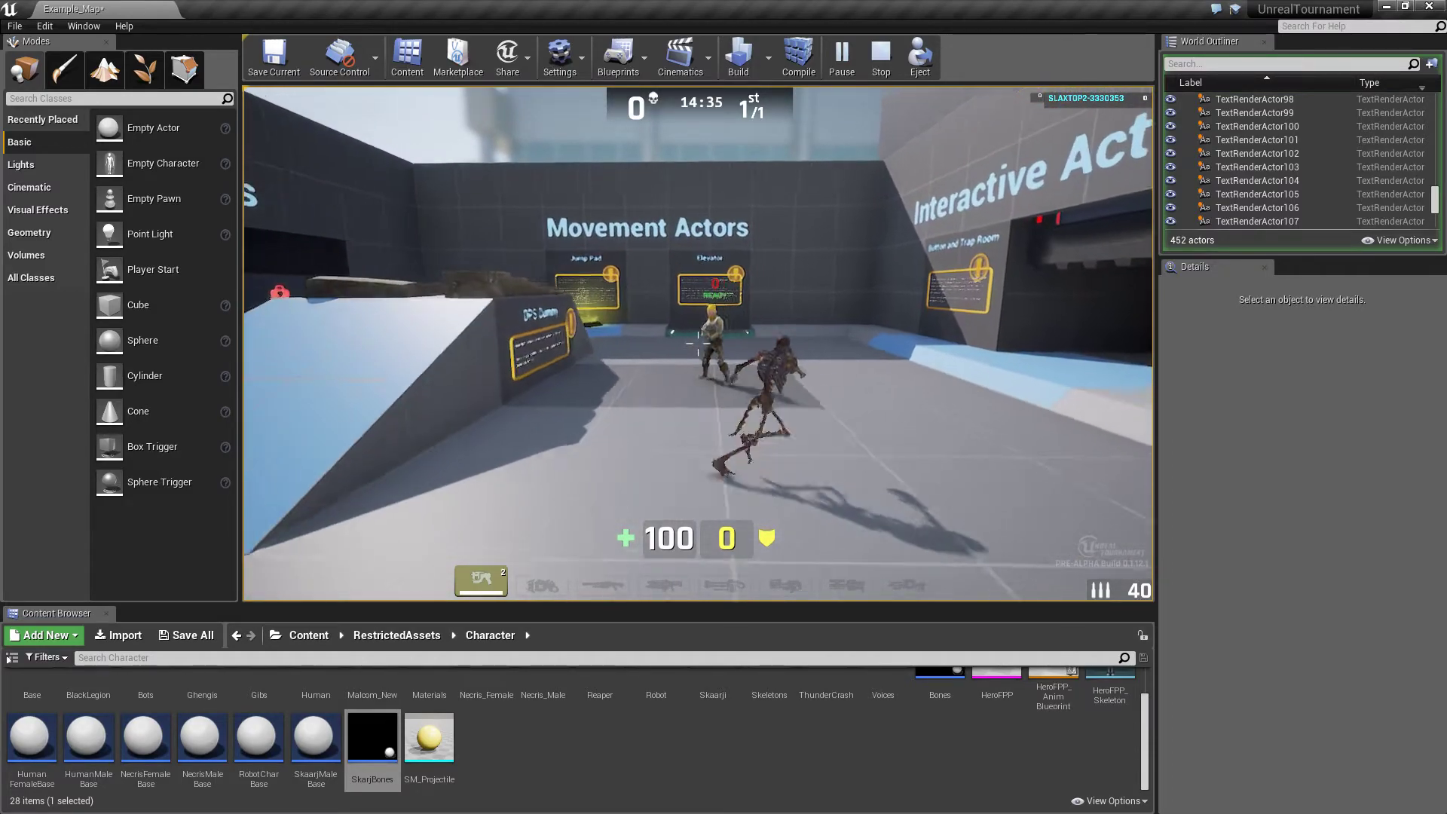
pyautogui.press('w')
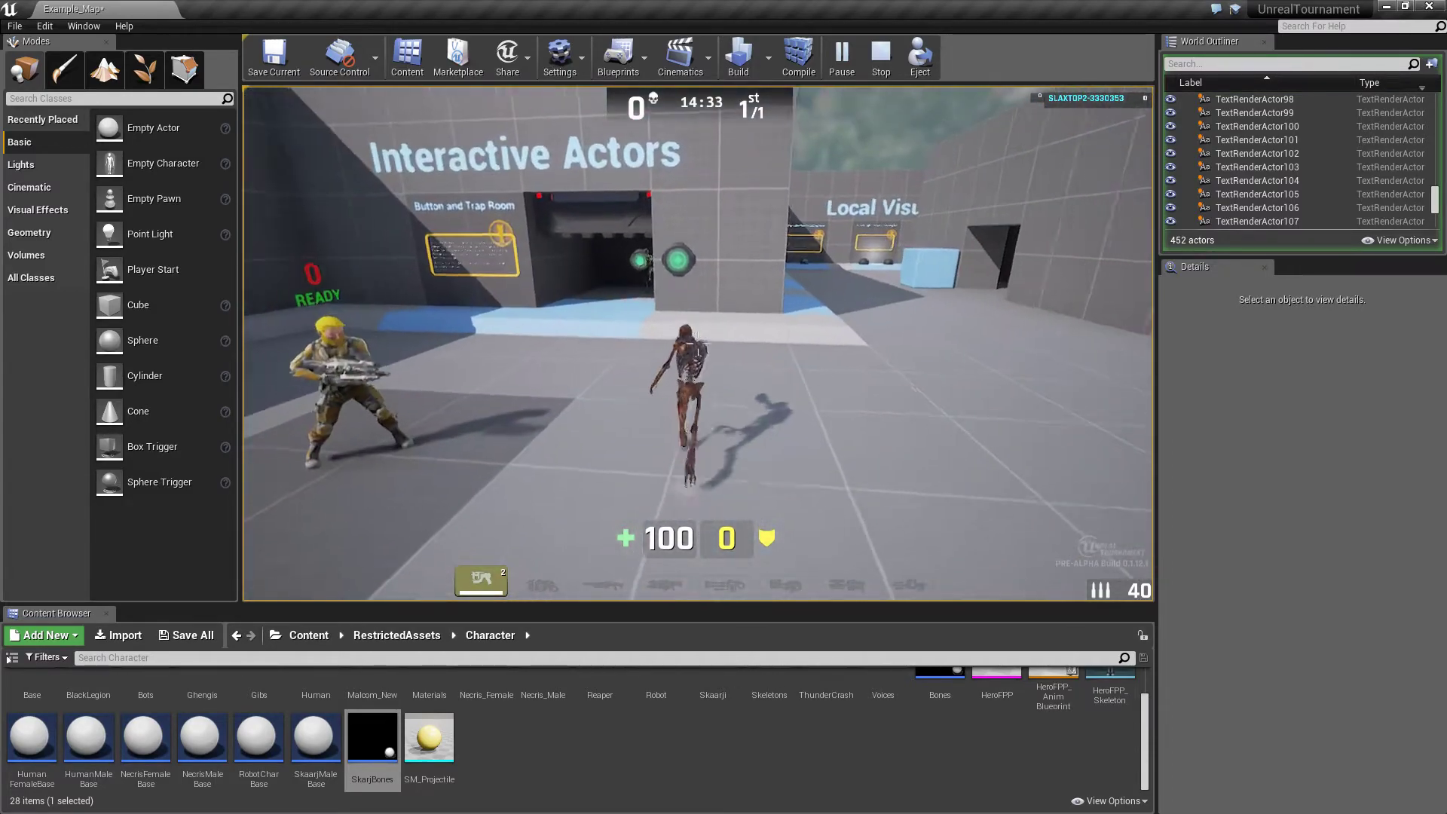
pyautogui.press('w')
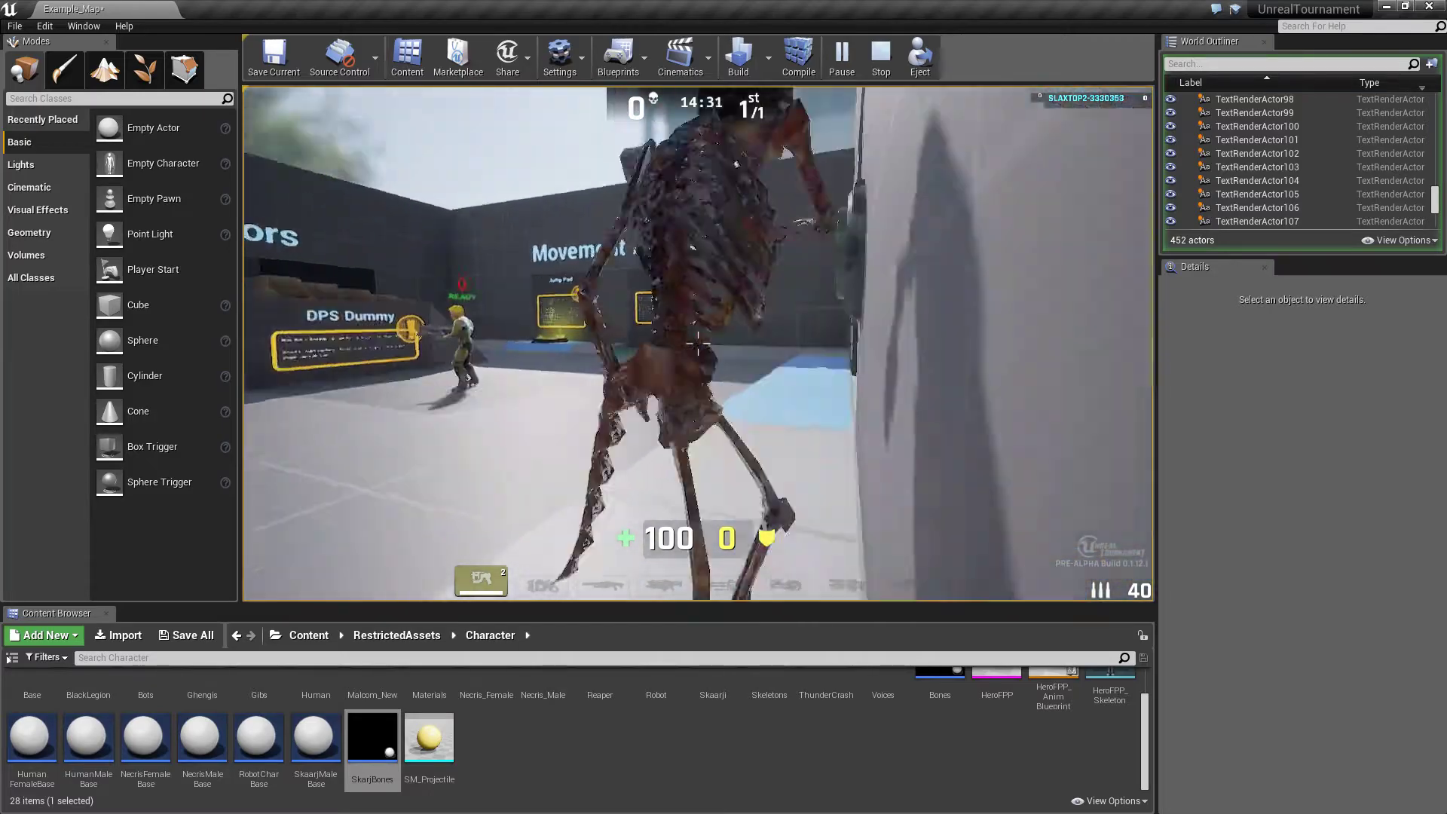
pyautogui.press('w')
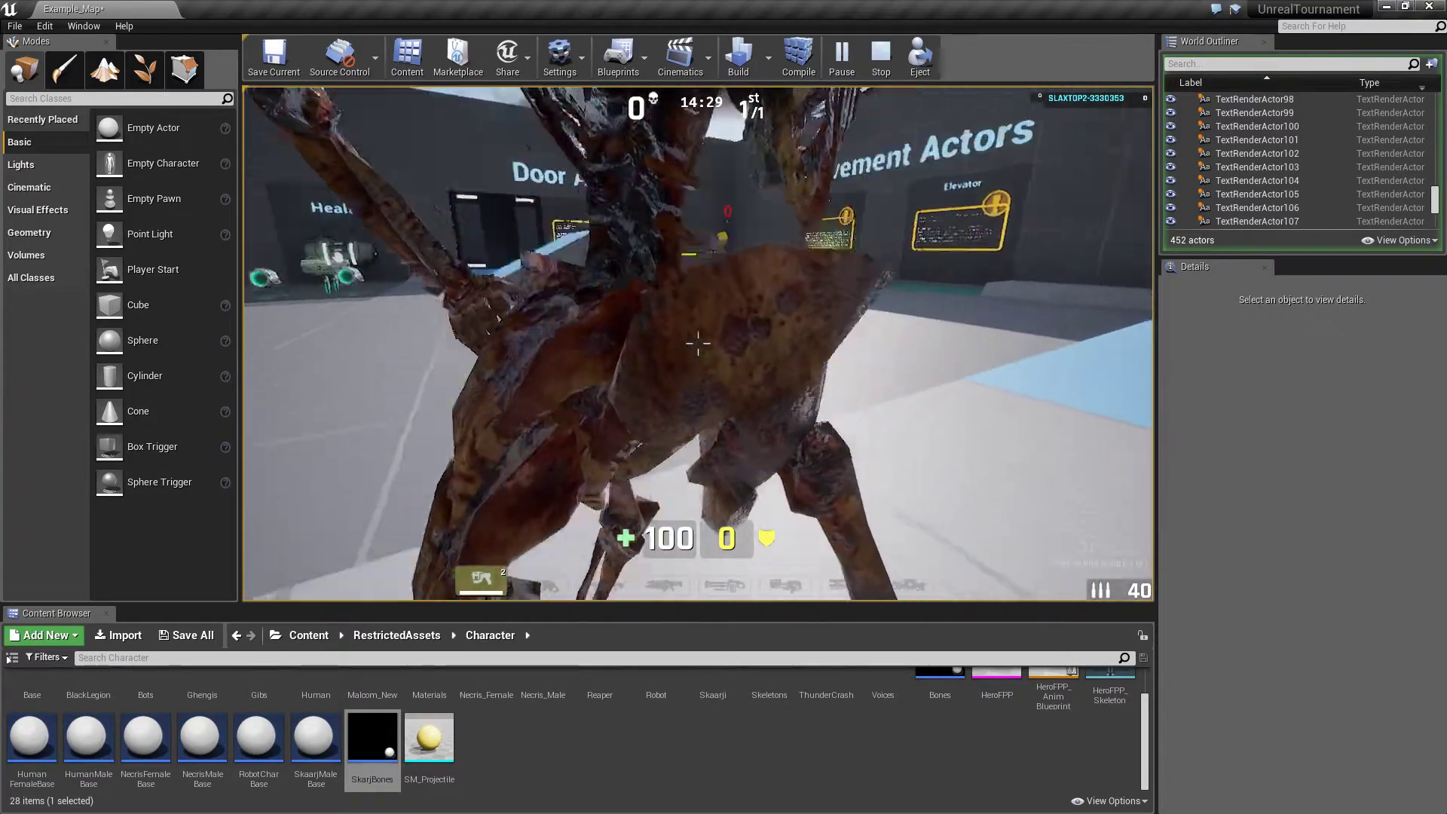
pyautogui.press('w')
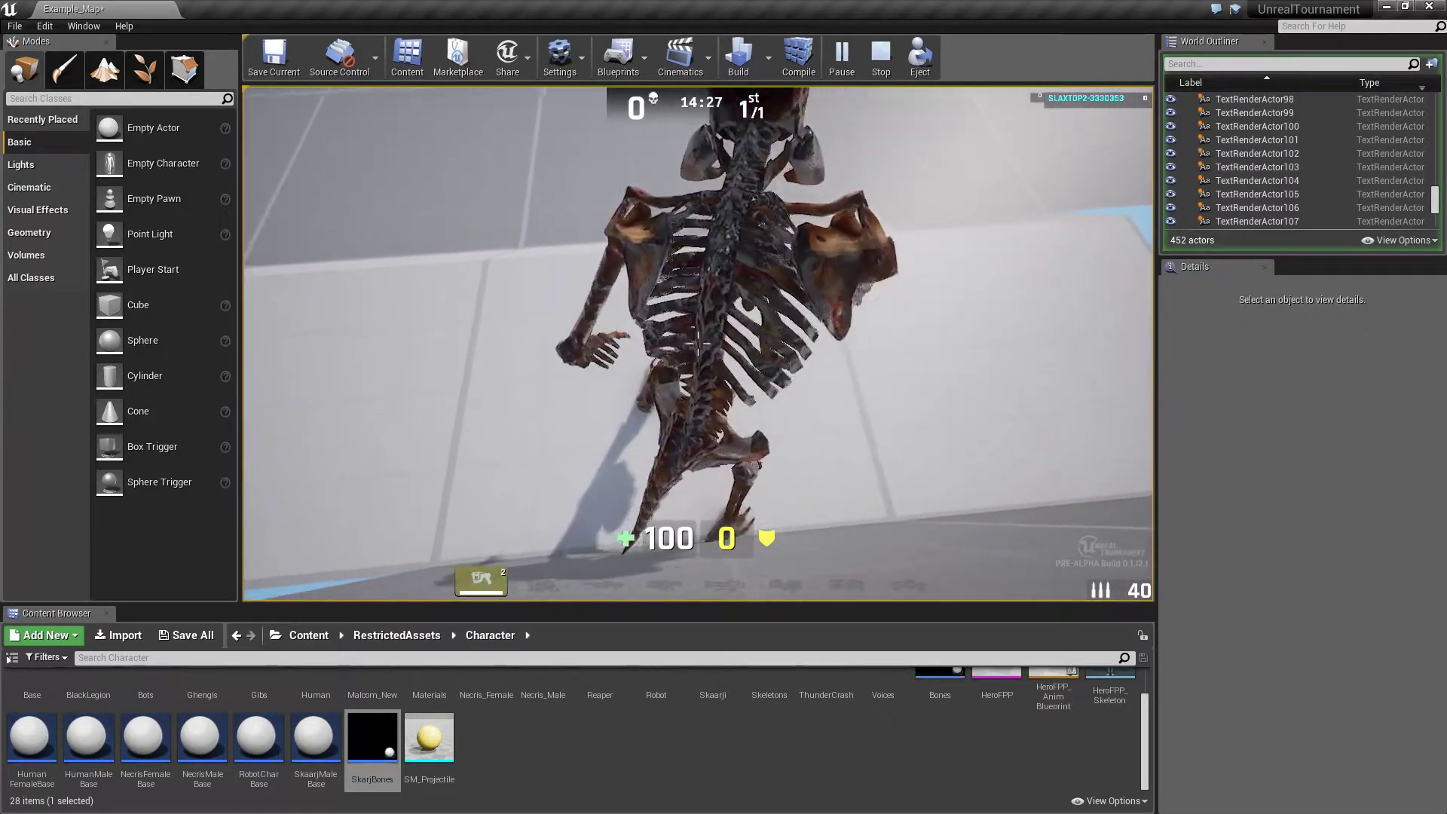
# Run SkarjBones back to the Weapons And Pickups area, pick up another weapon and examine the character holding and firing it
pyautogui.press('w')
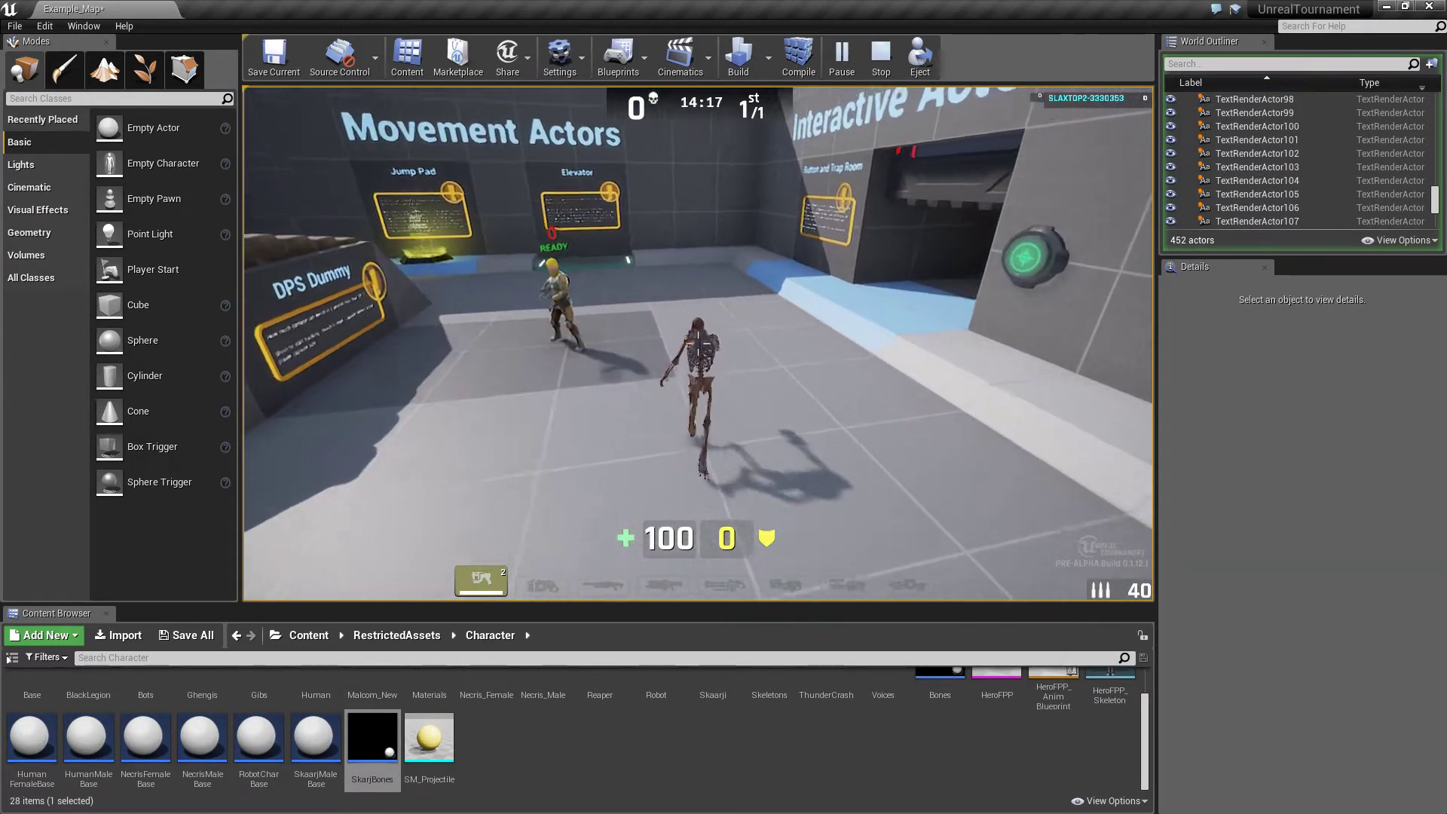
pyautogui.press('w')
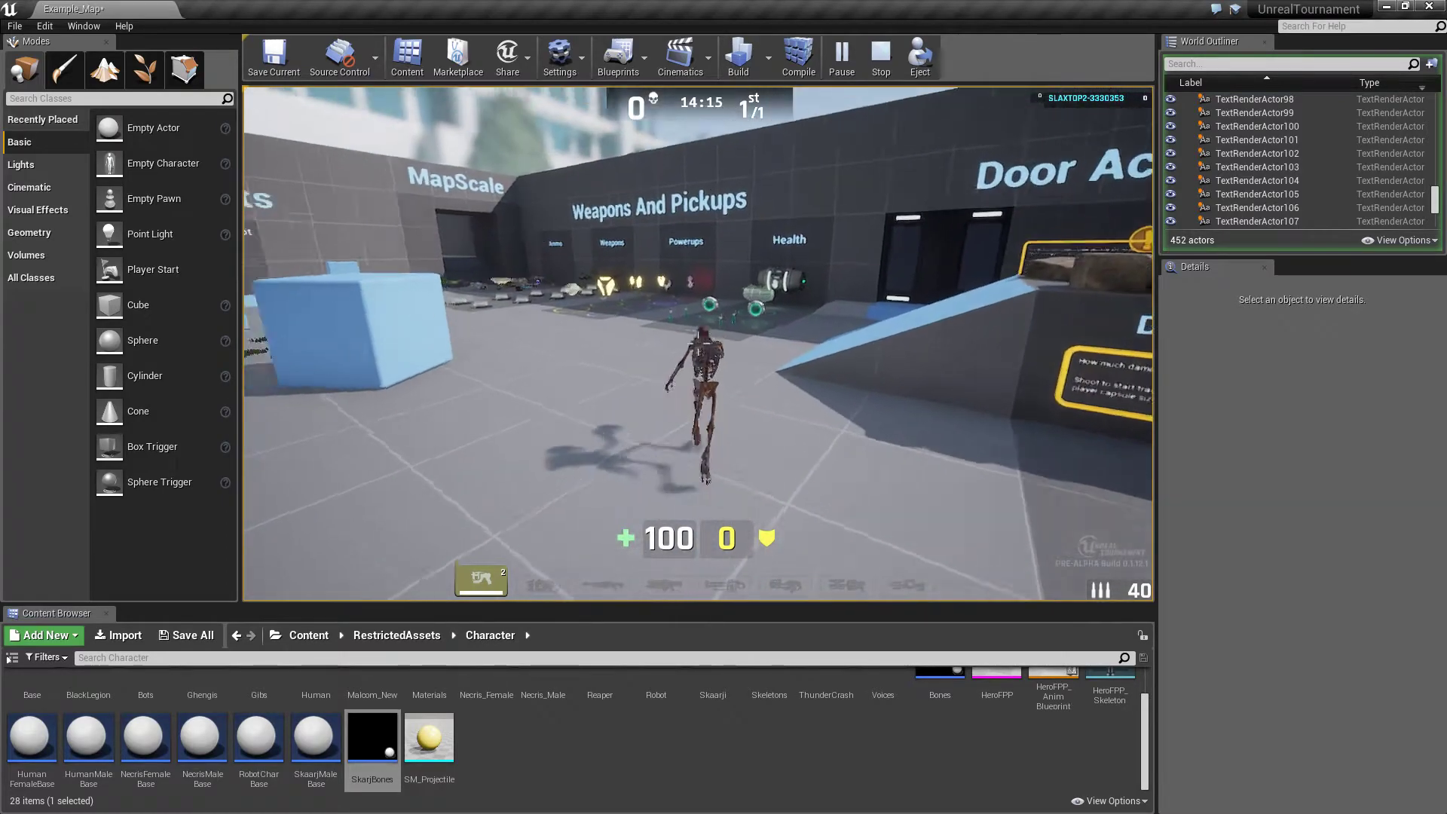
pyautogui.press('w')
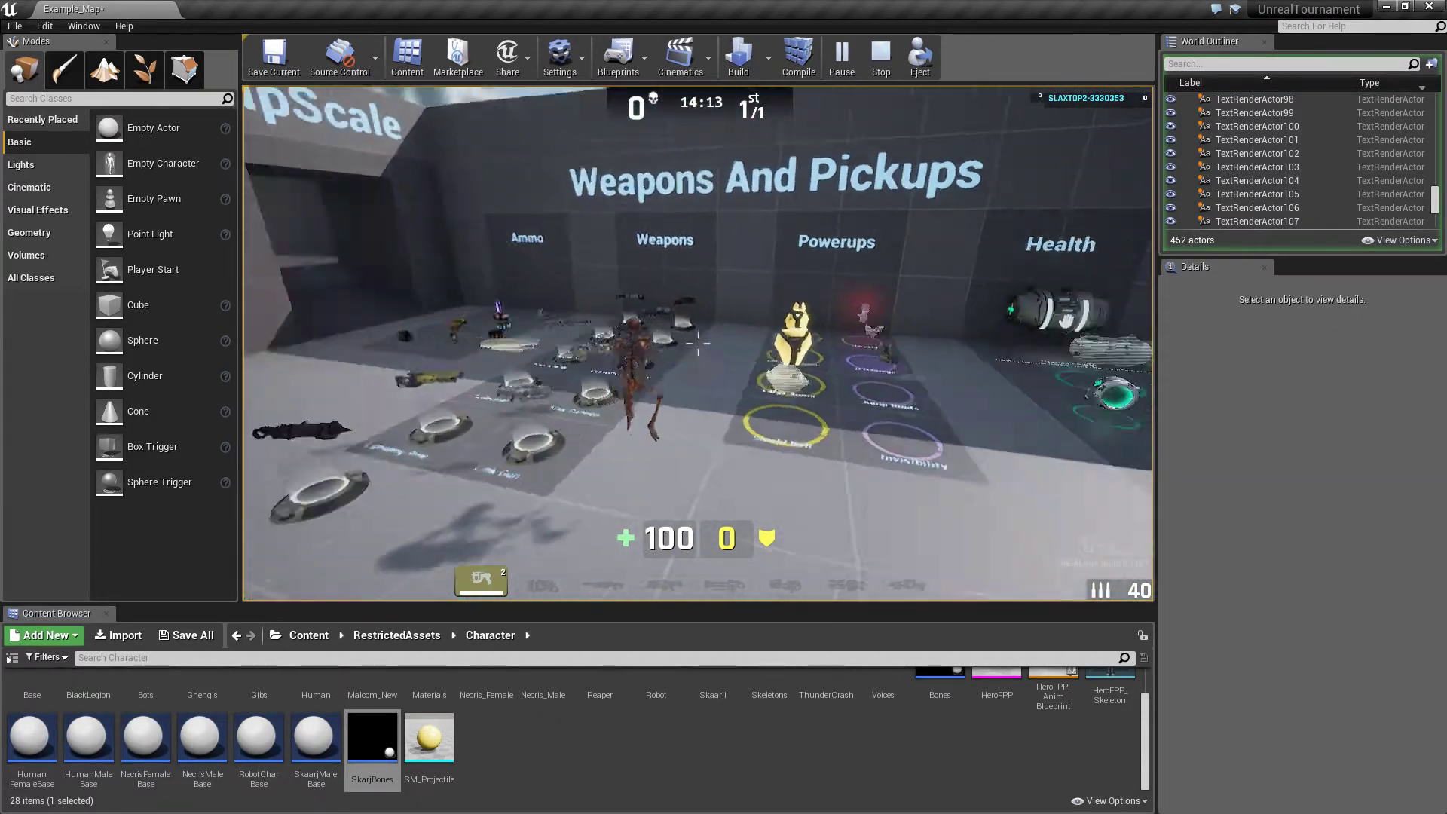
pyautogui.press('w')
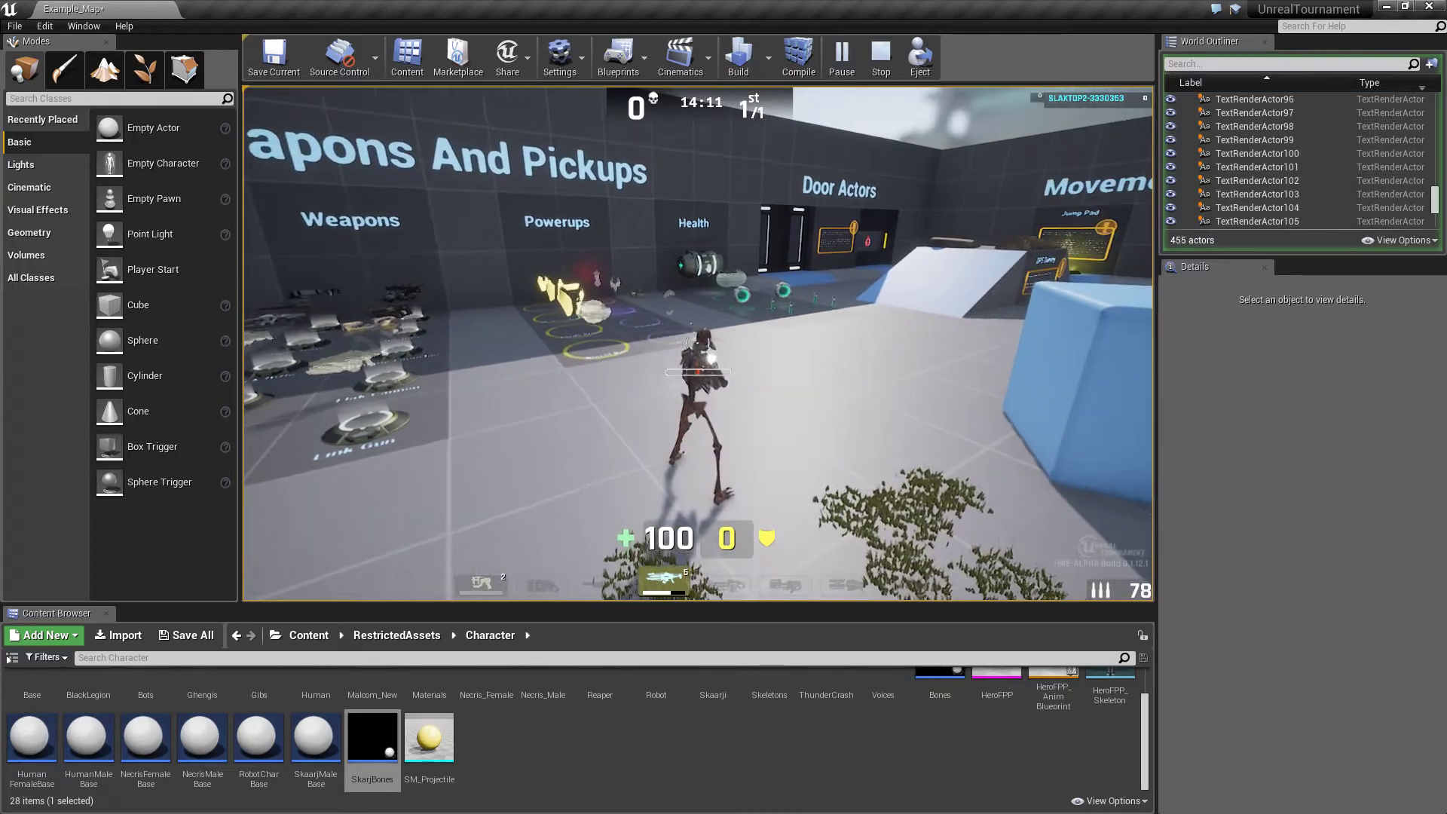
pyautogui.press('s')
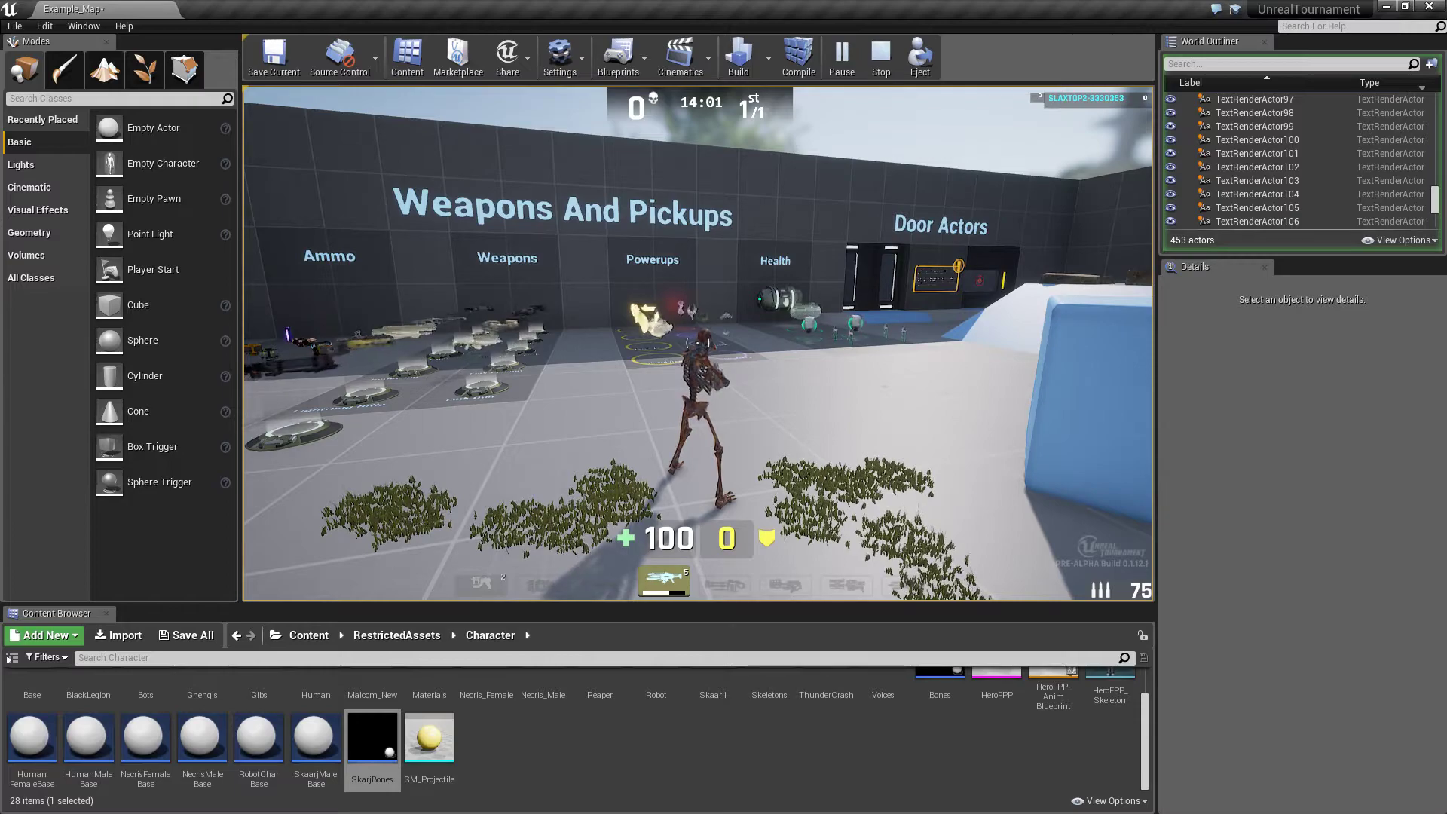
# Return the player to first-person view with the console command "behindview 0"
pyautogui.press('`')
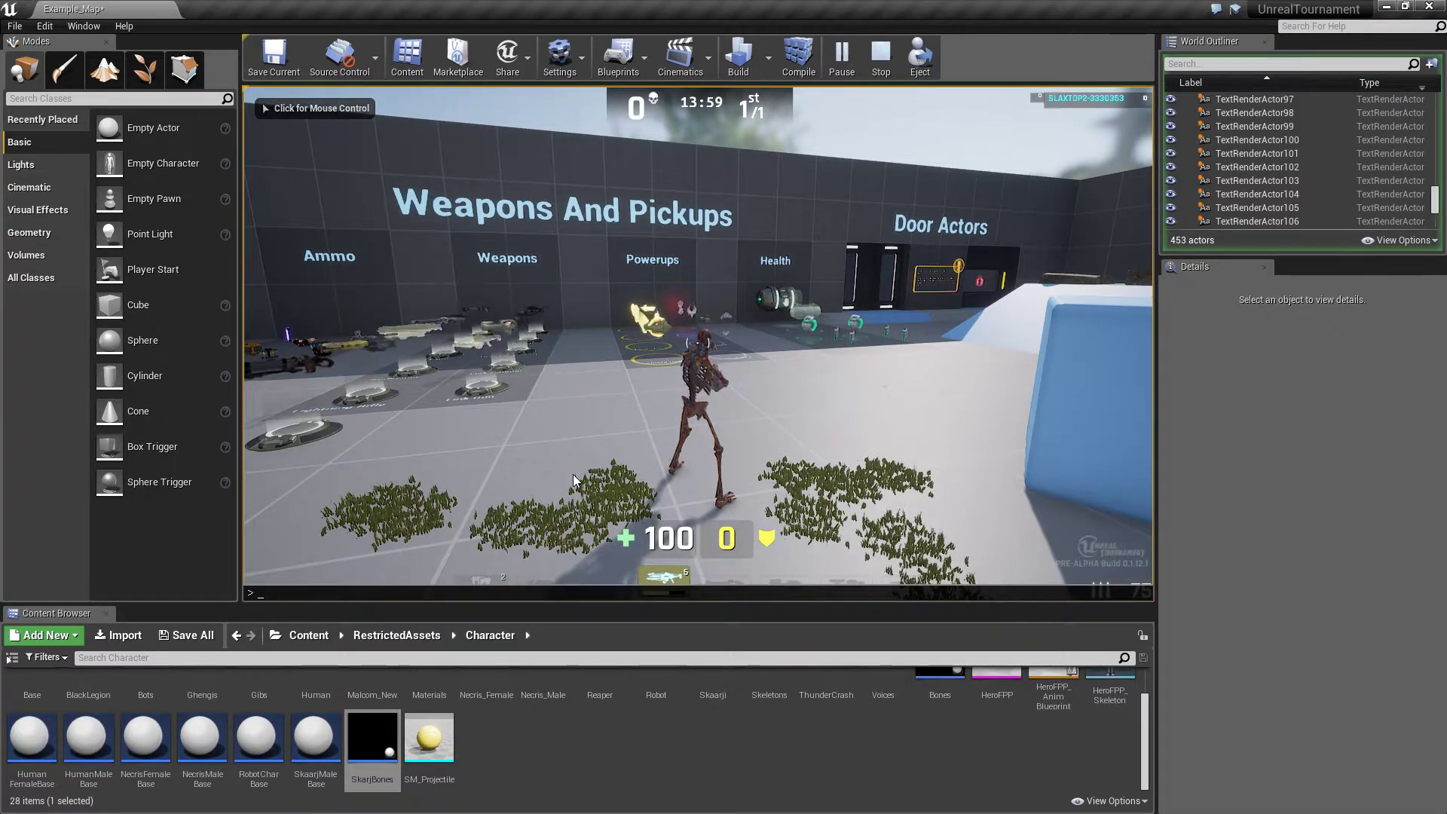
pyautogui.write('behindview 0')
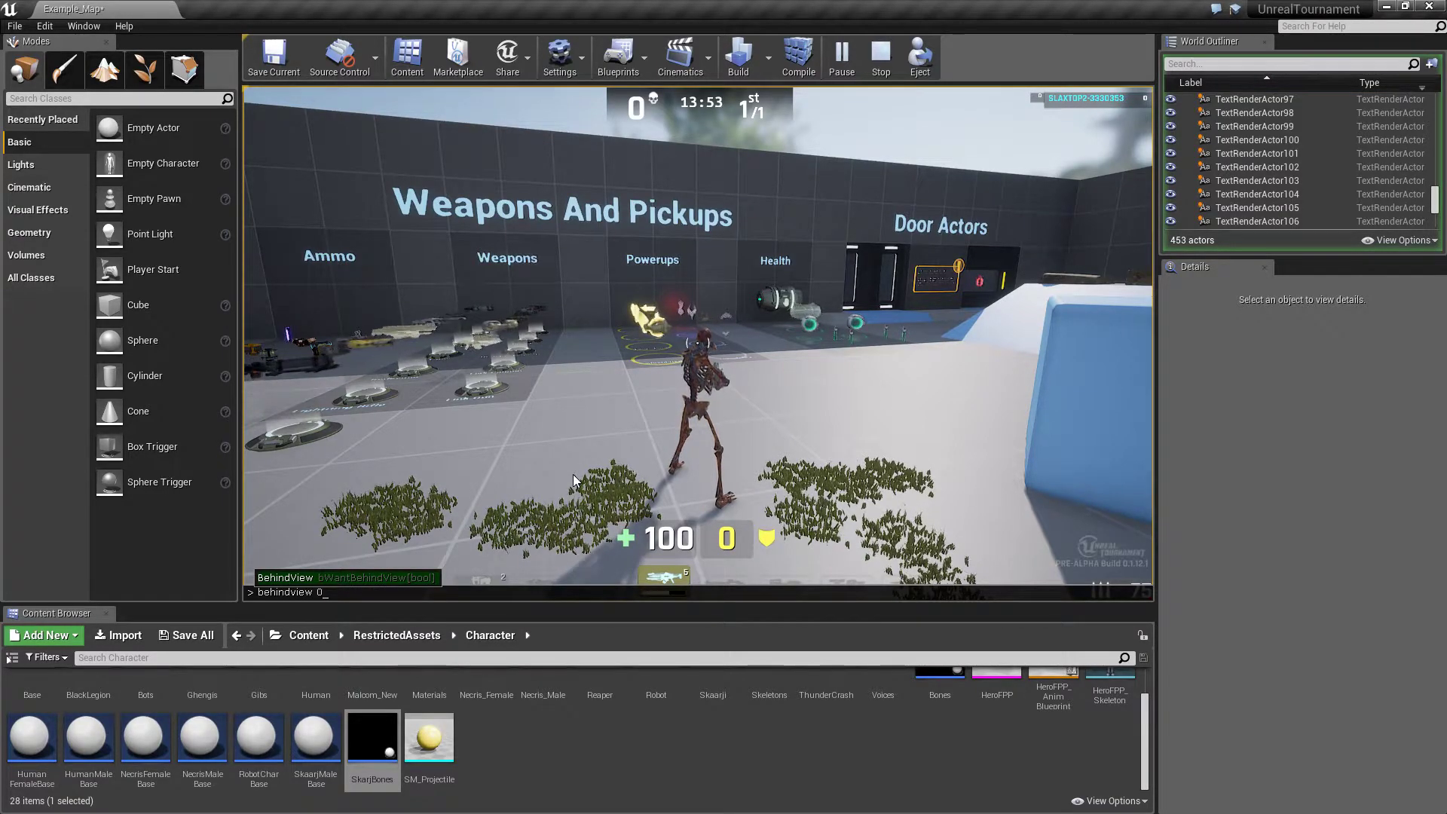
pyautogui.press('Return')
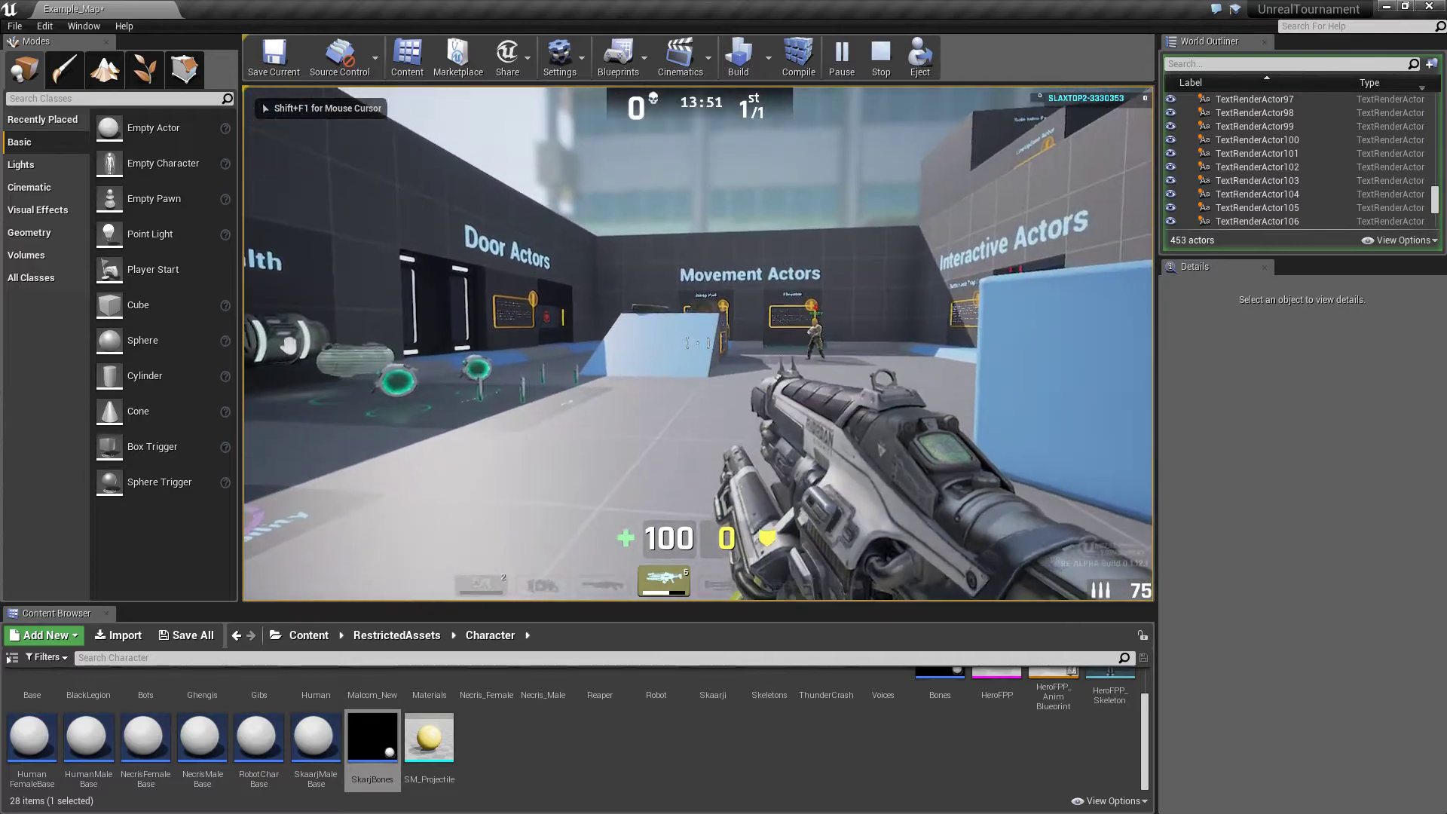
# Walk around in first-person view near the Door Actors ramp and fire a shot to examine the weapon and hands
pyautogui.press('w')
pyautogui.click(698, 343)
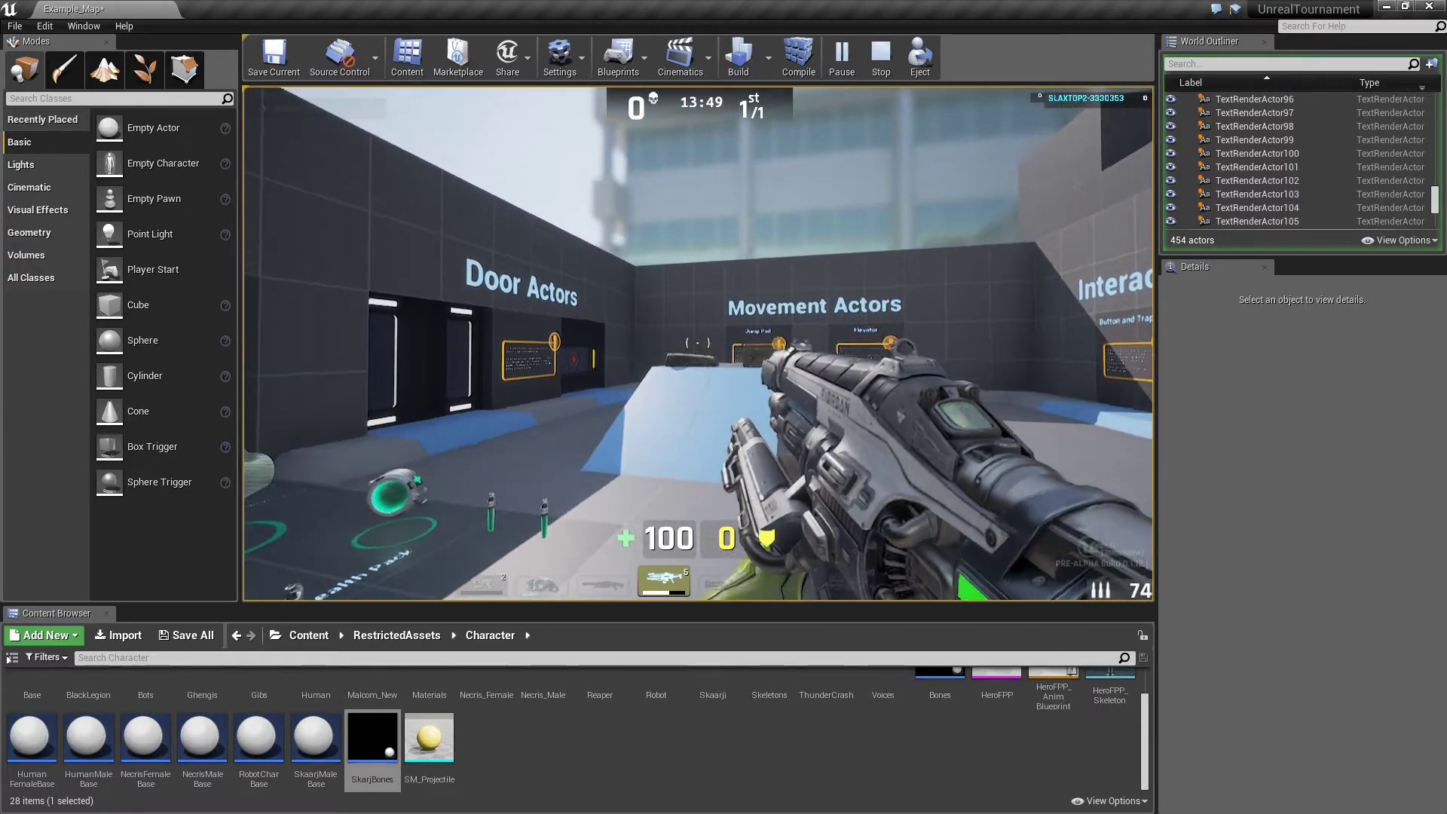
pyautogui.press('w')
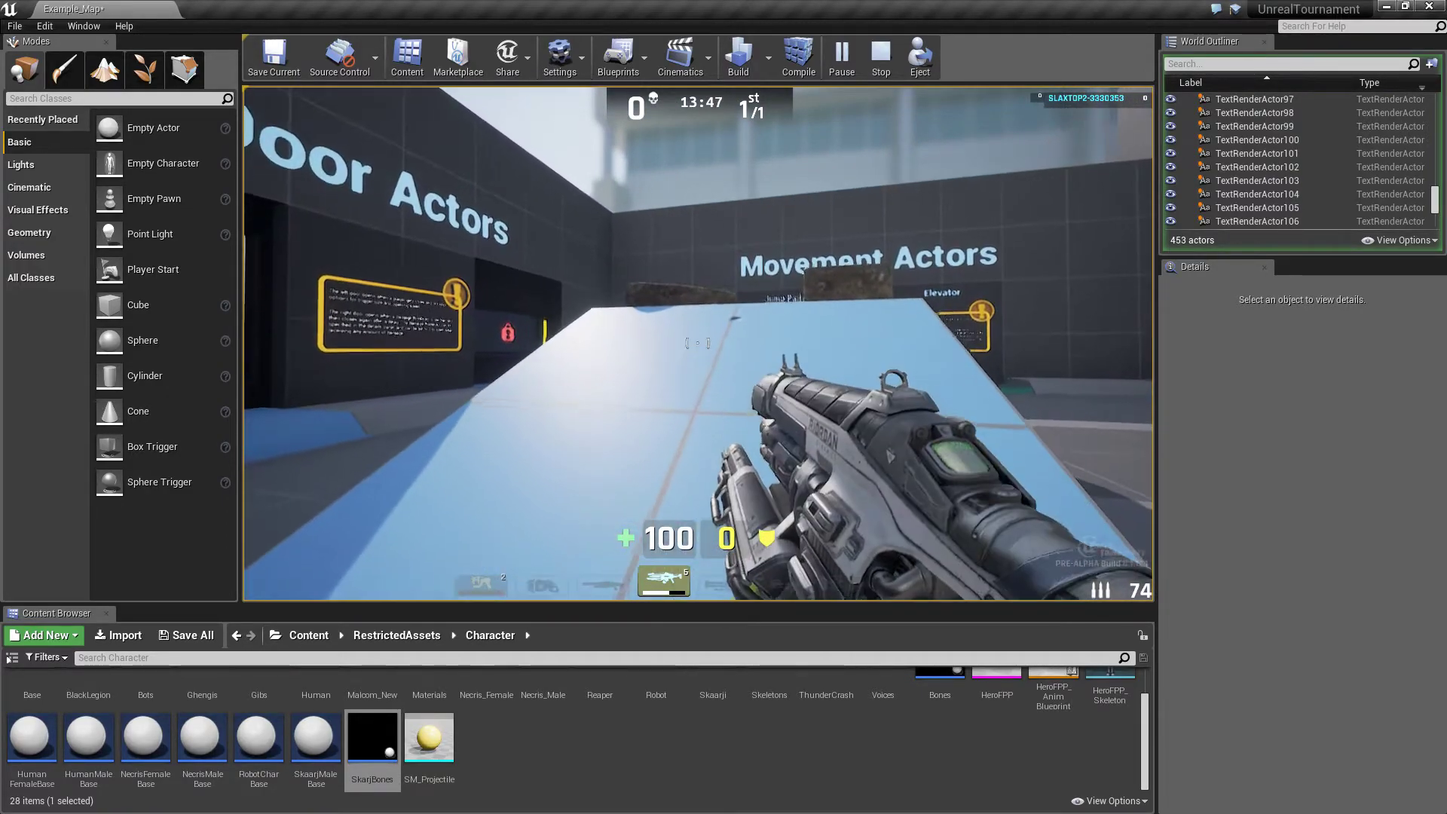
pyautogui.press('w')
pyautogui.press('w')
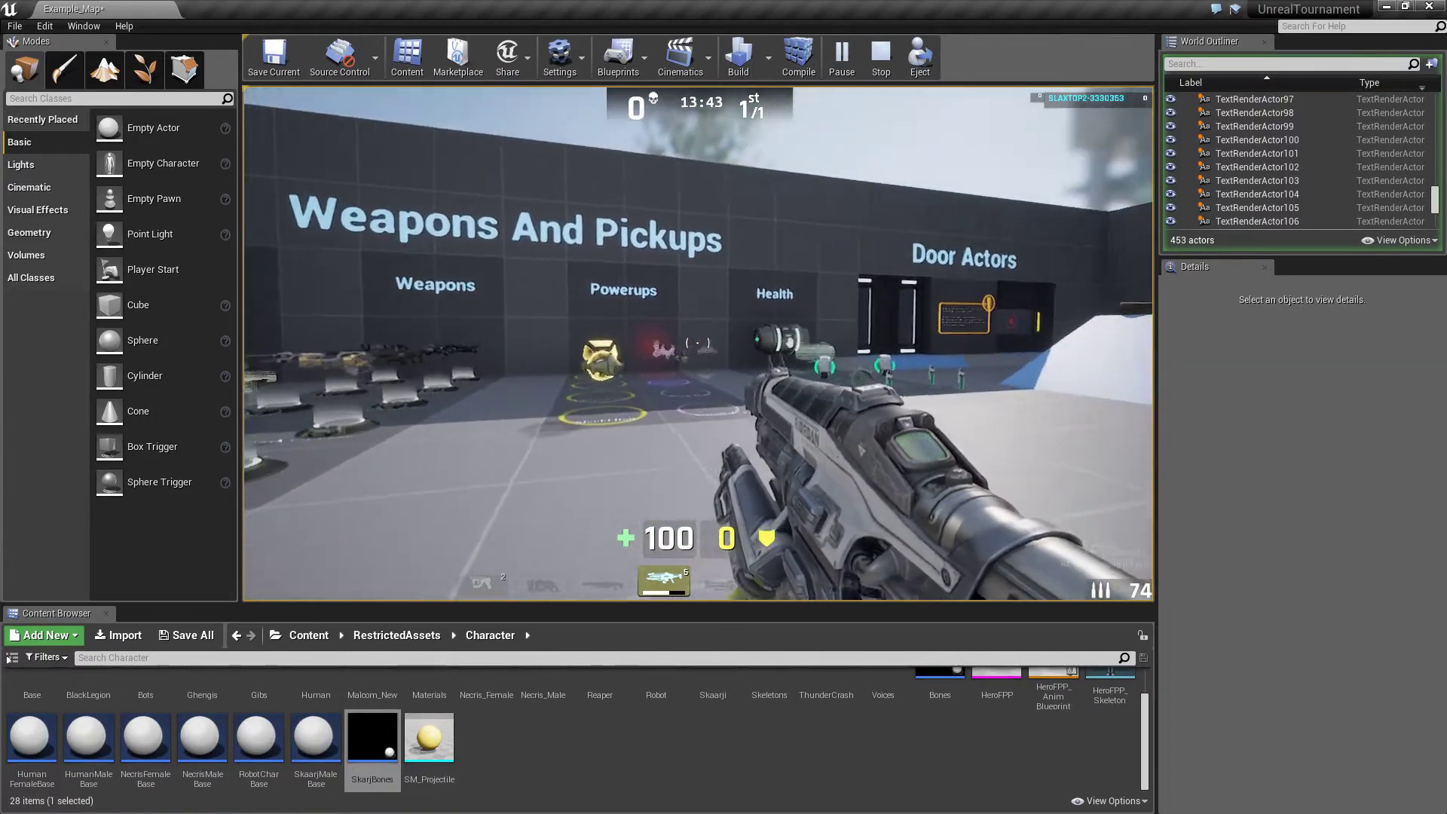
pyautogui.press('s')
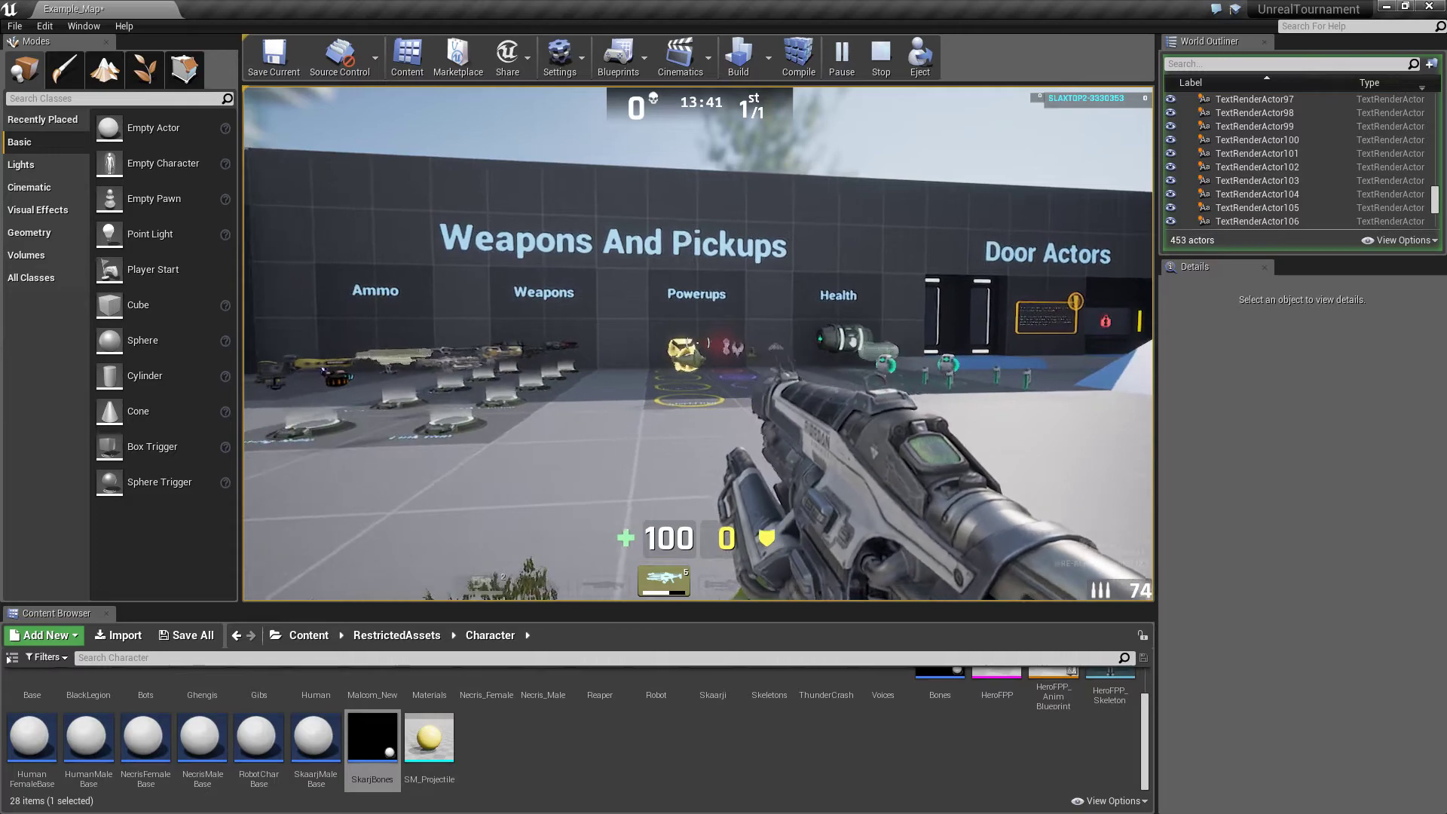
# Stop the play session in the example map
pyautogui.press('Escape')
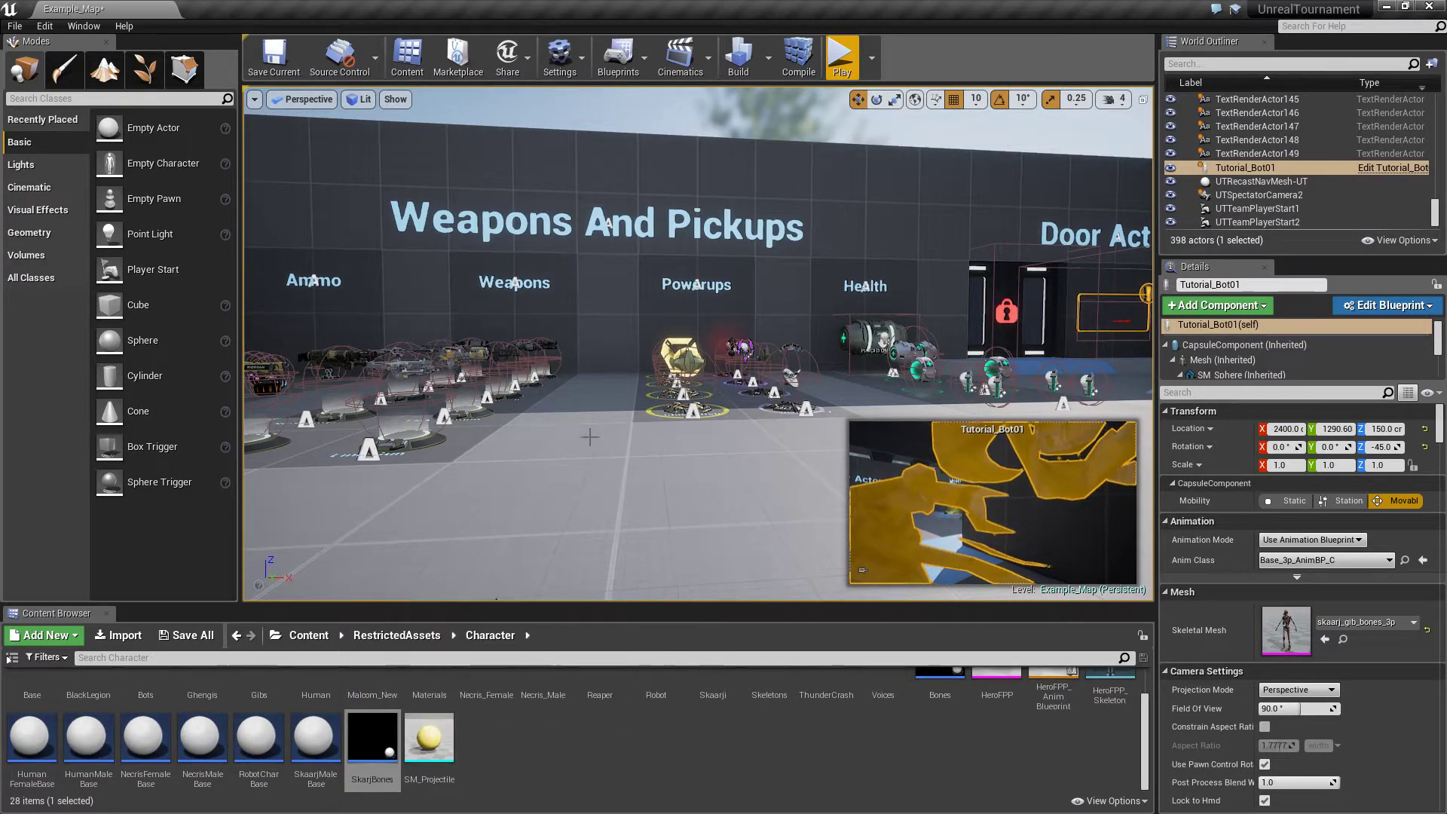
pyautogui.click(529, 65)
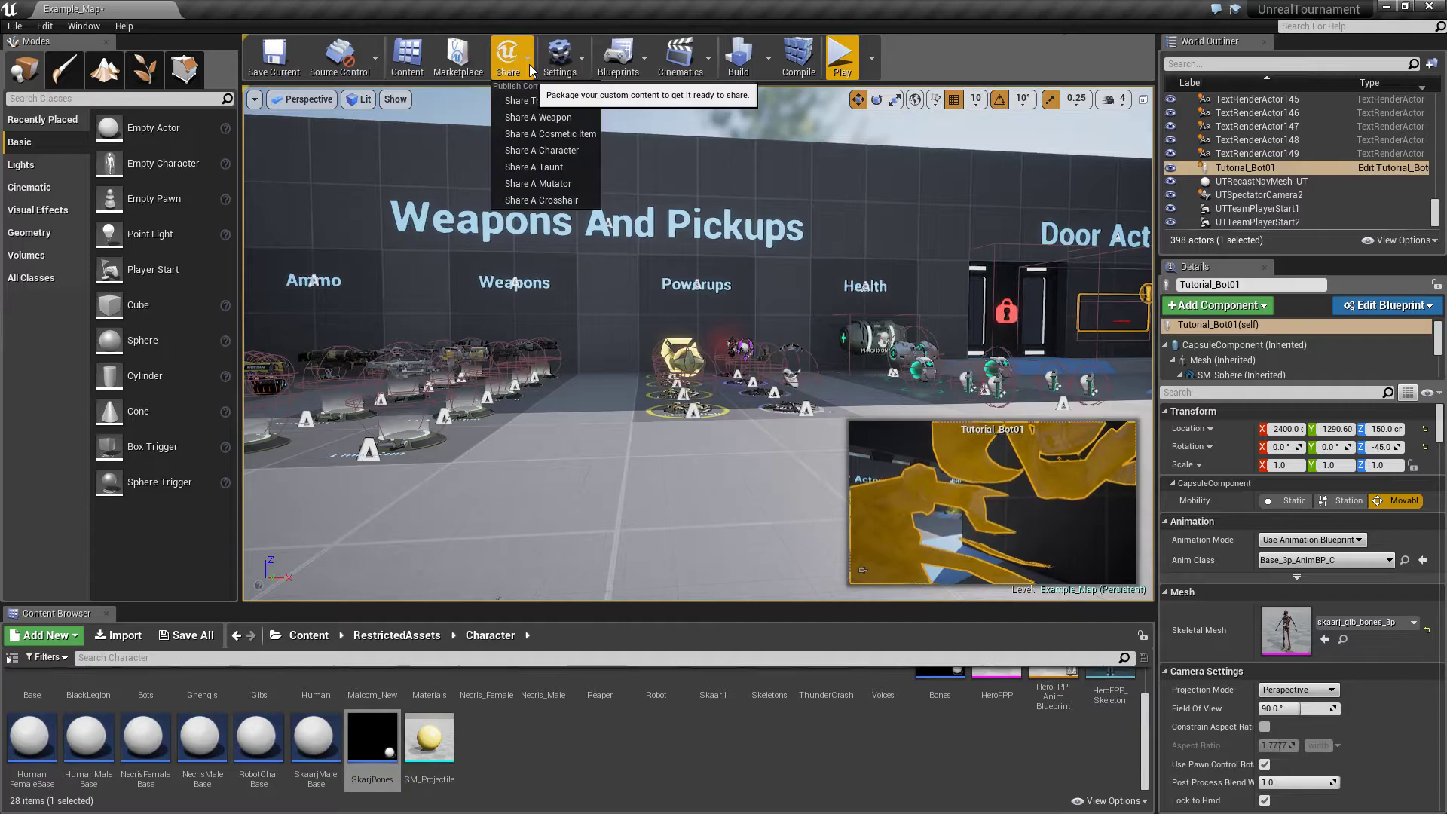
pyautogui.click(554, 151)
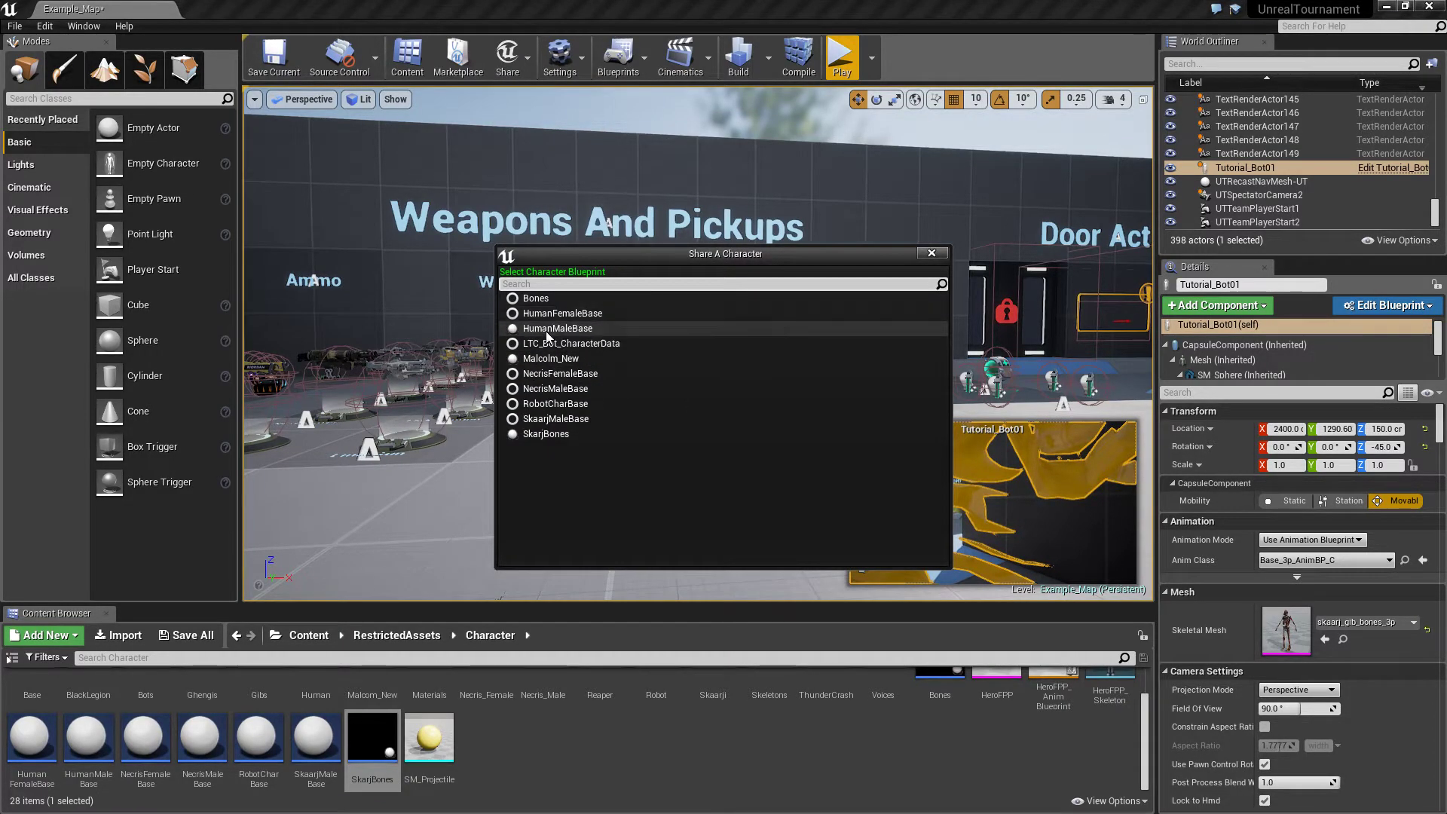
pyautogui.click(535, 436)
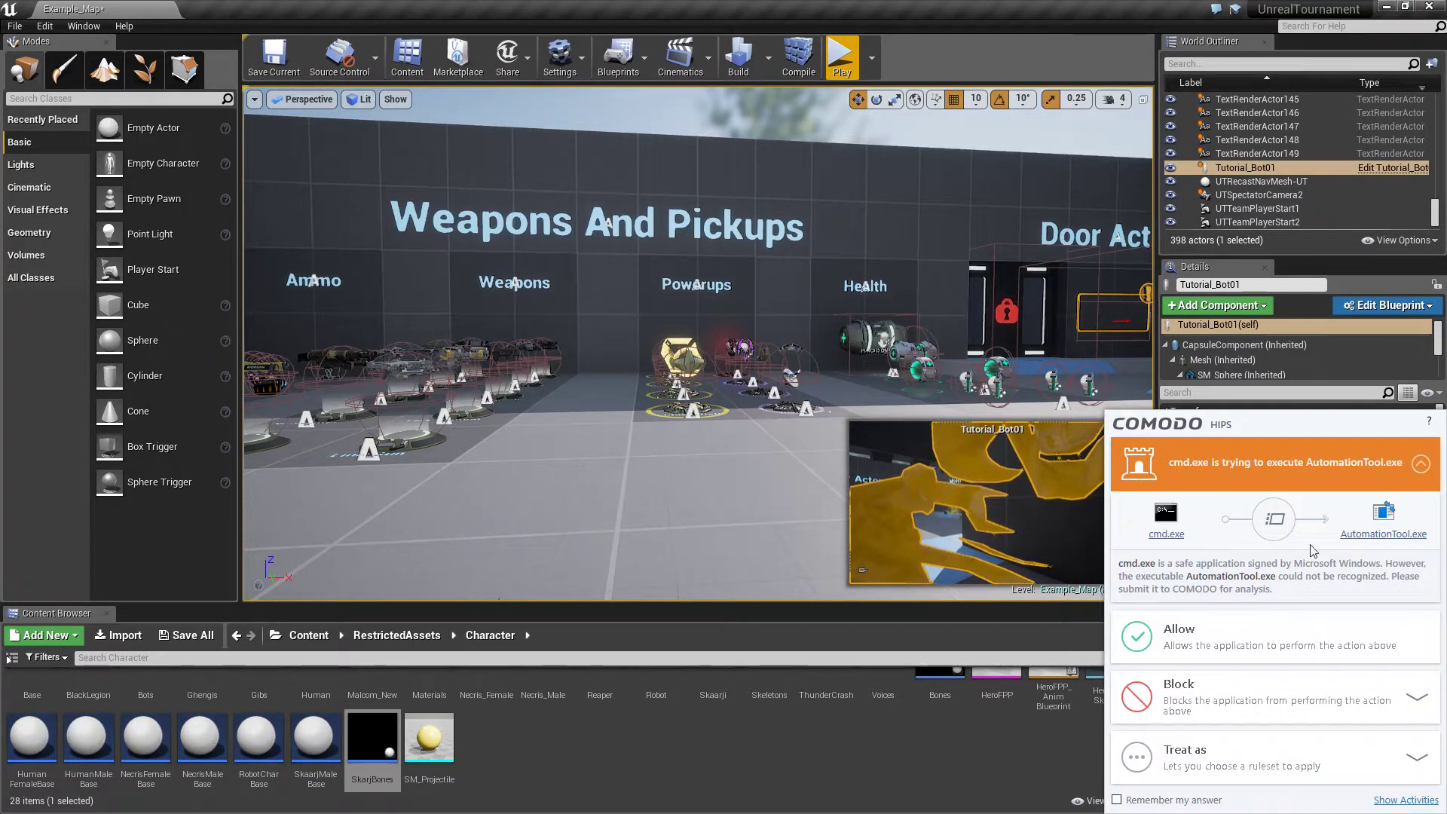
pyautogui.click(1196, 640)
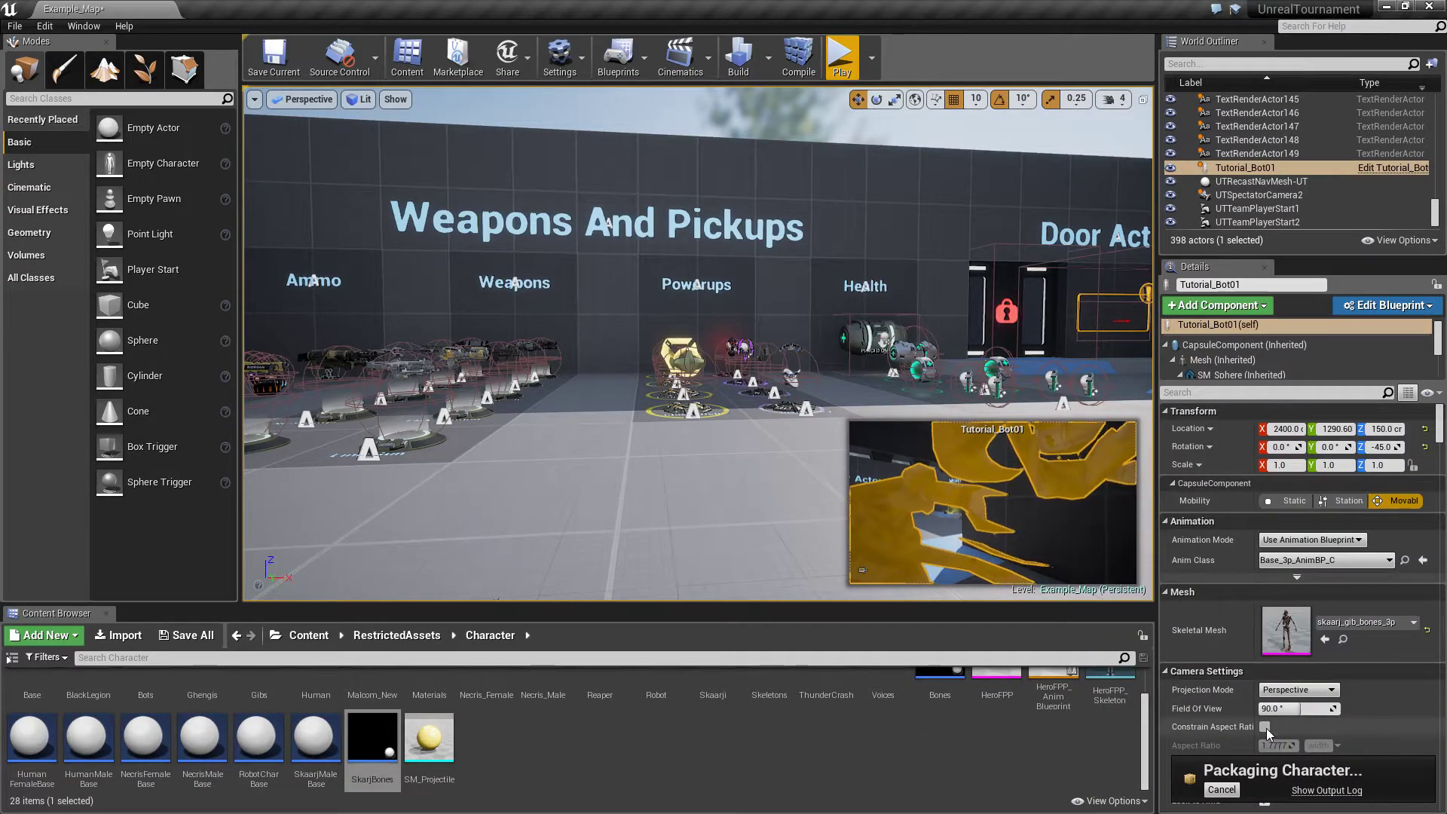
pyautogui.click(1335, 790)
pyautogui.click(1245, 648)
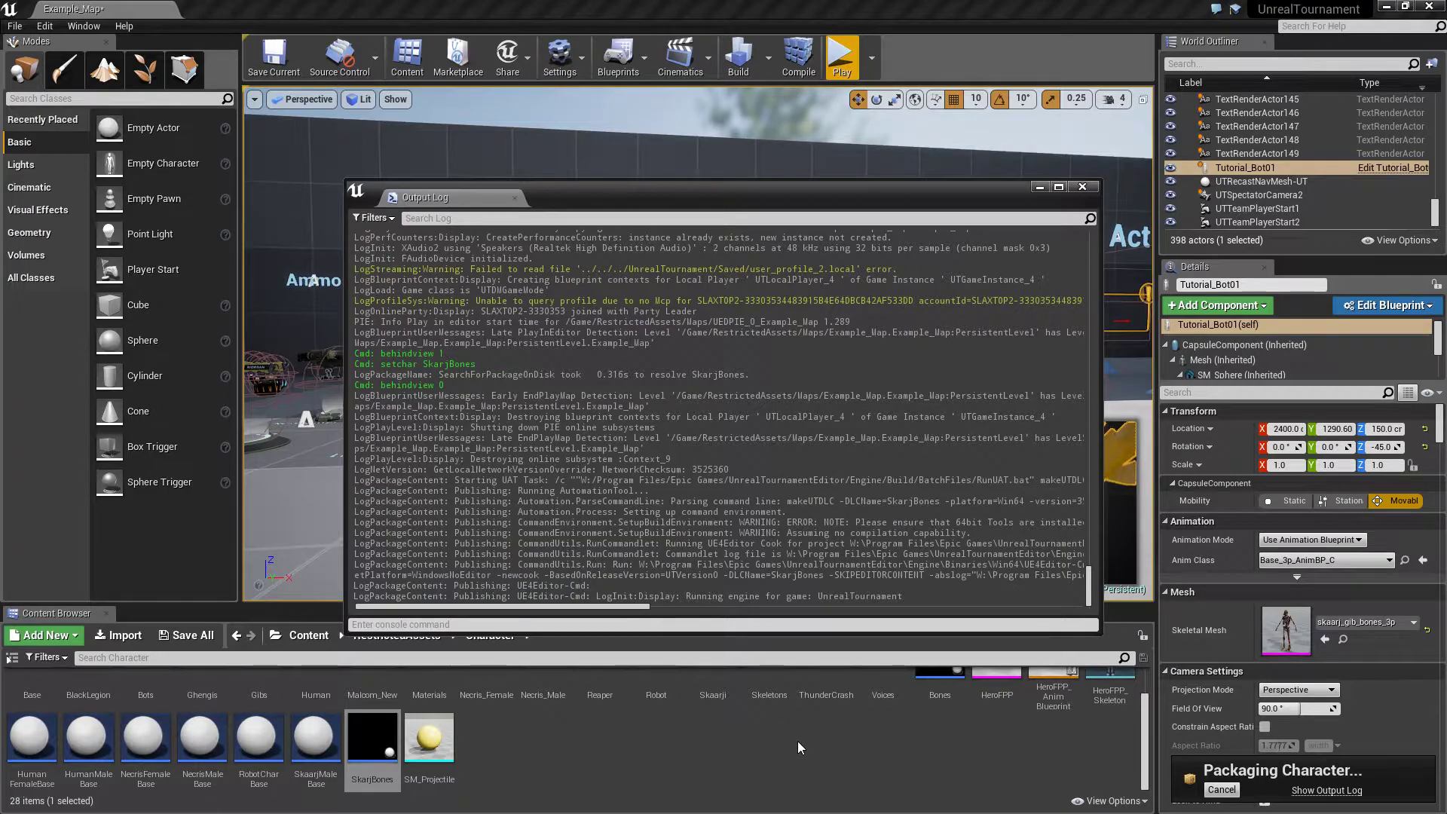
pyautogui.click(1089, 191)
pyautogui.click(1221, 789)
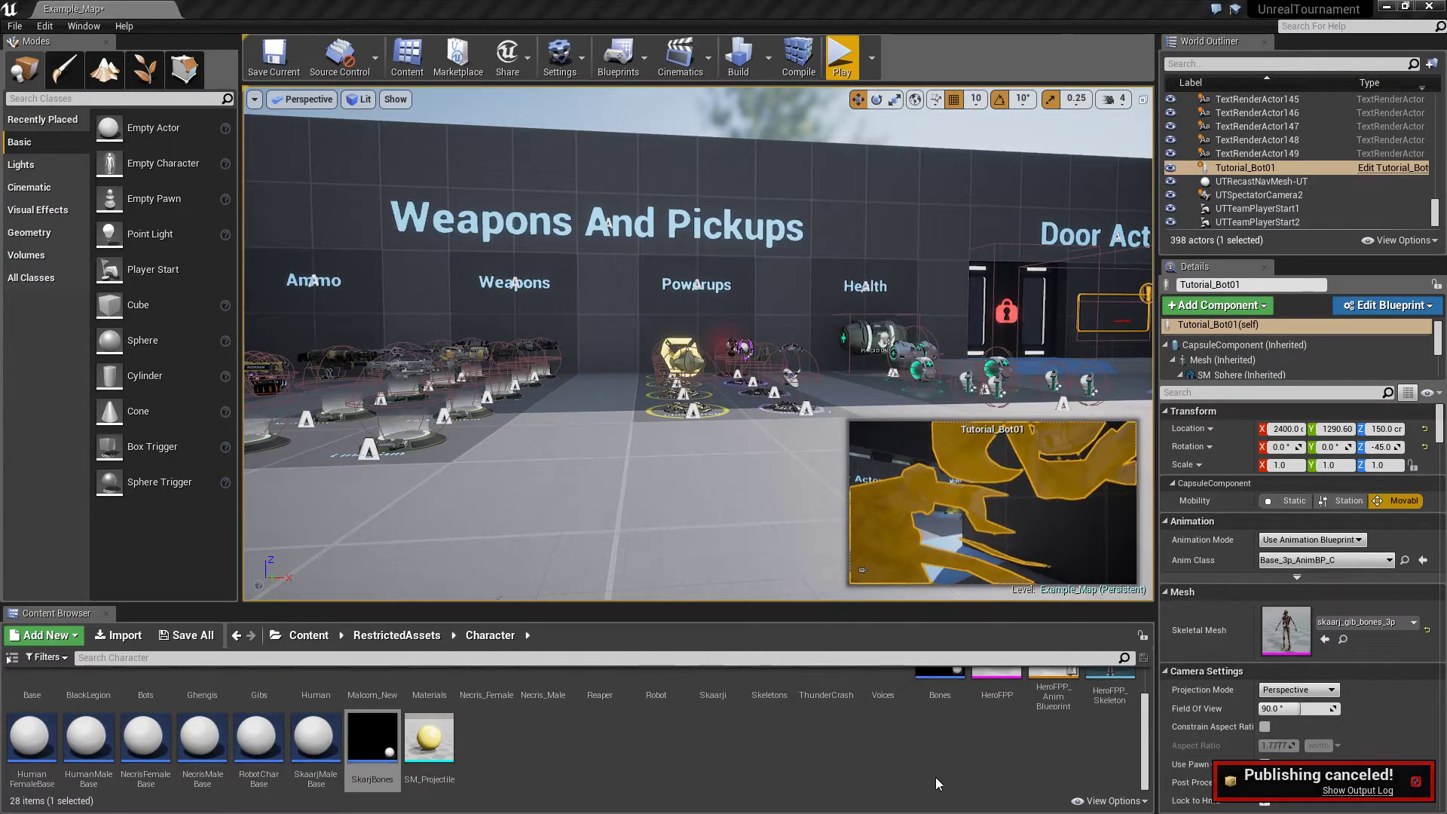
# Open the SkarjBones blueprint for editing and set its Display Name to SkaarjBones
pyautogui.rightClick(372, 738)
pyautogui.click(443, 445)
pyautogui.scroll(-2, 730, 512)
pyautogui.scroll(-3, 730, 513)
pyautogui.moveTo(493, 424); pyautogui.dragTo(532, 424)
pyautogui.press('BackSpace')
pyautogui.press('BackSpace')
pyautogui.press('BackSpace')
pyautogui.press('BackSpace')
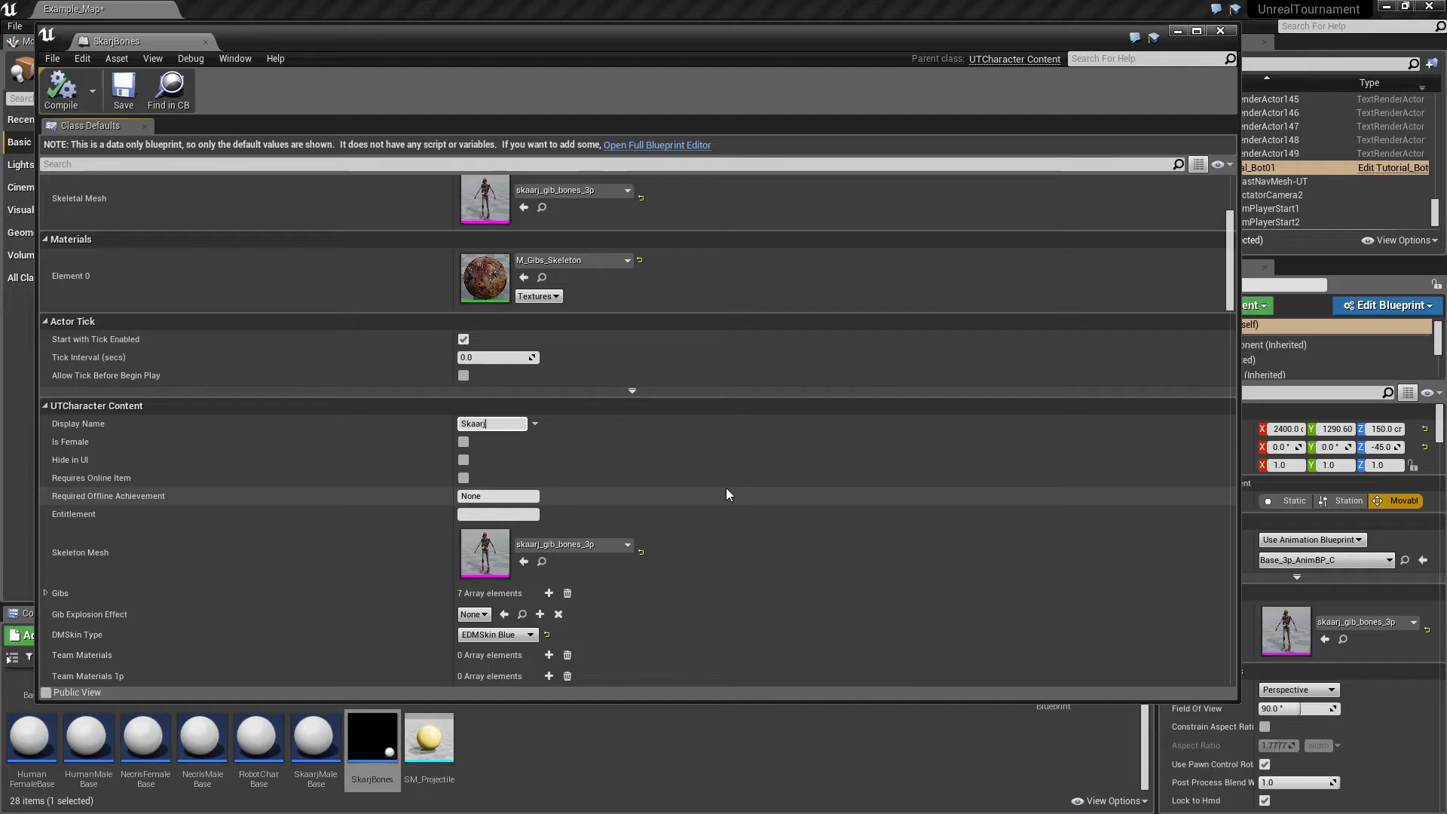
pyautogui.write('ones')
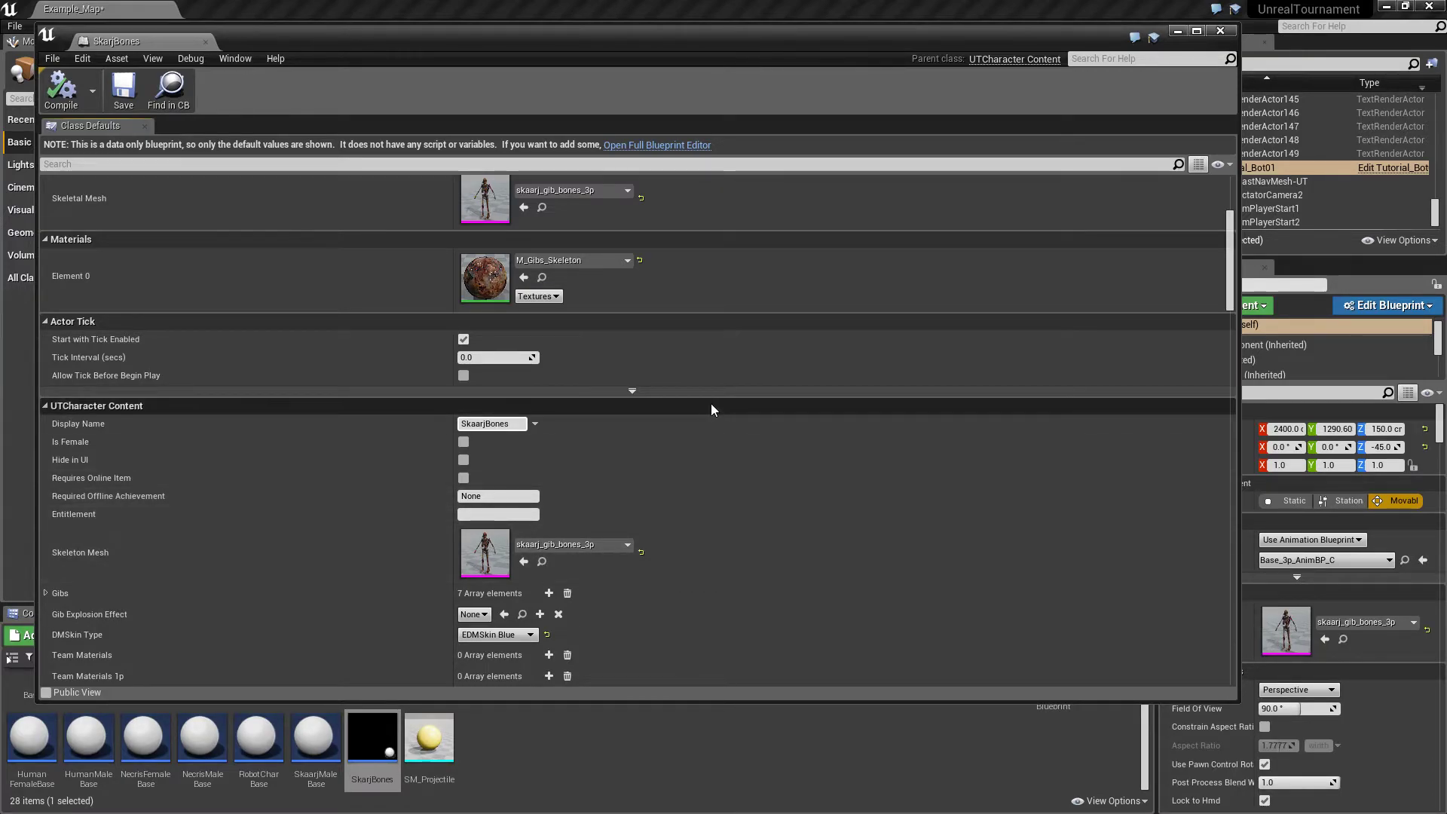
# Compile and save the SkarjBones blueprint and close its editor
pyautogui.click(62, 89)
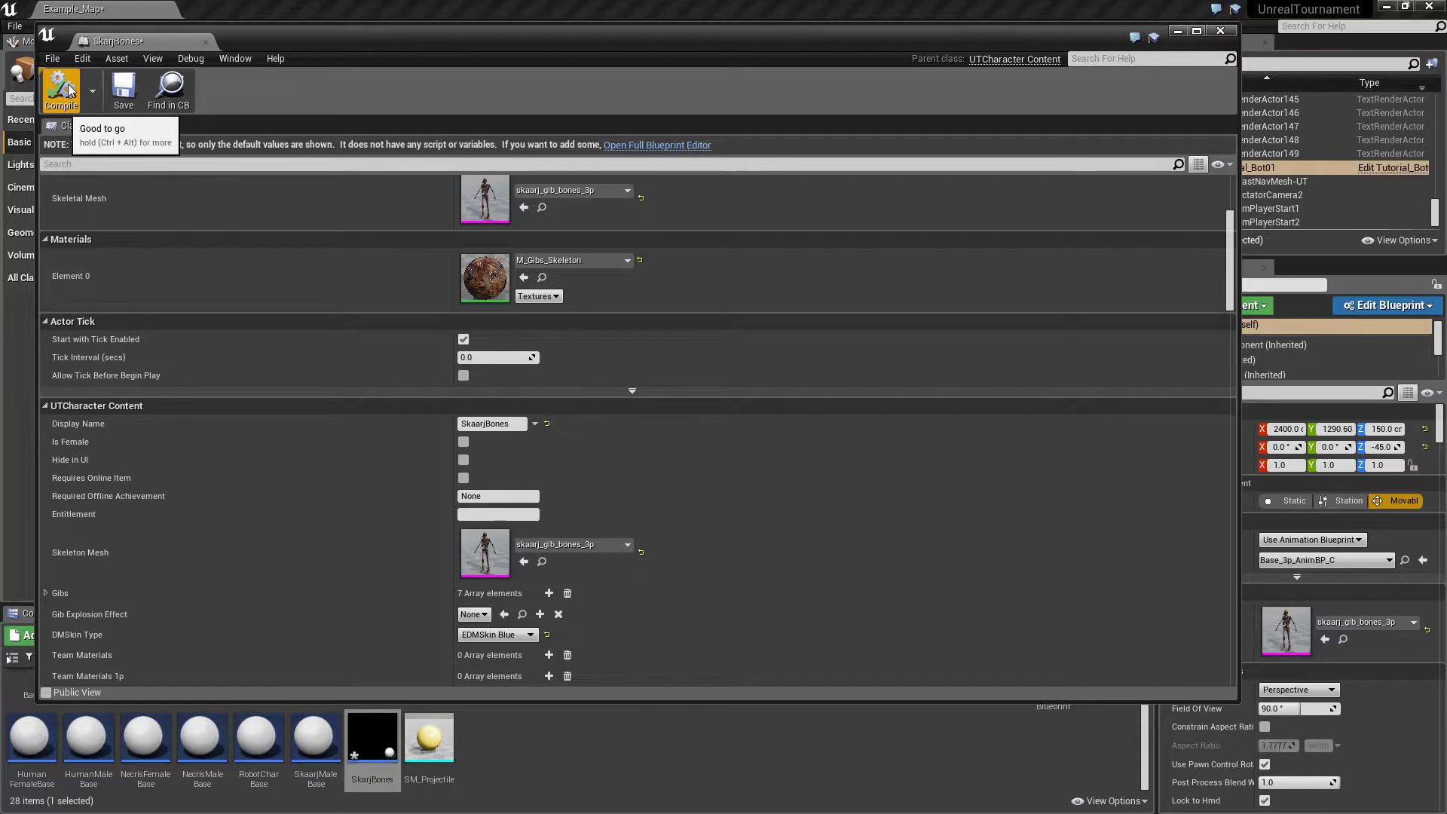
pyautogui.click(120, 91)
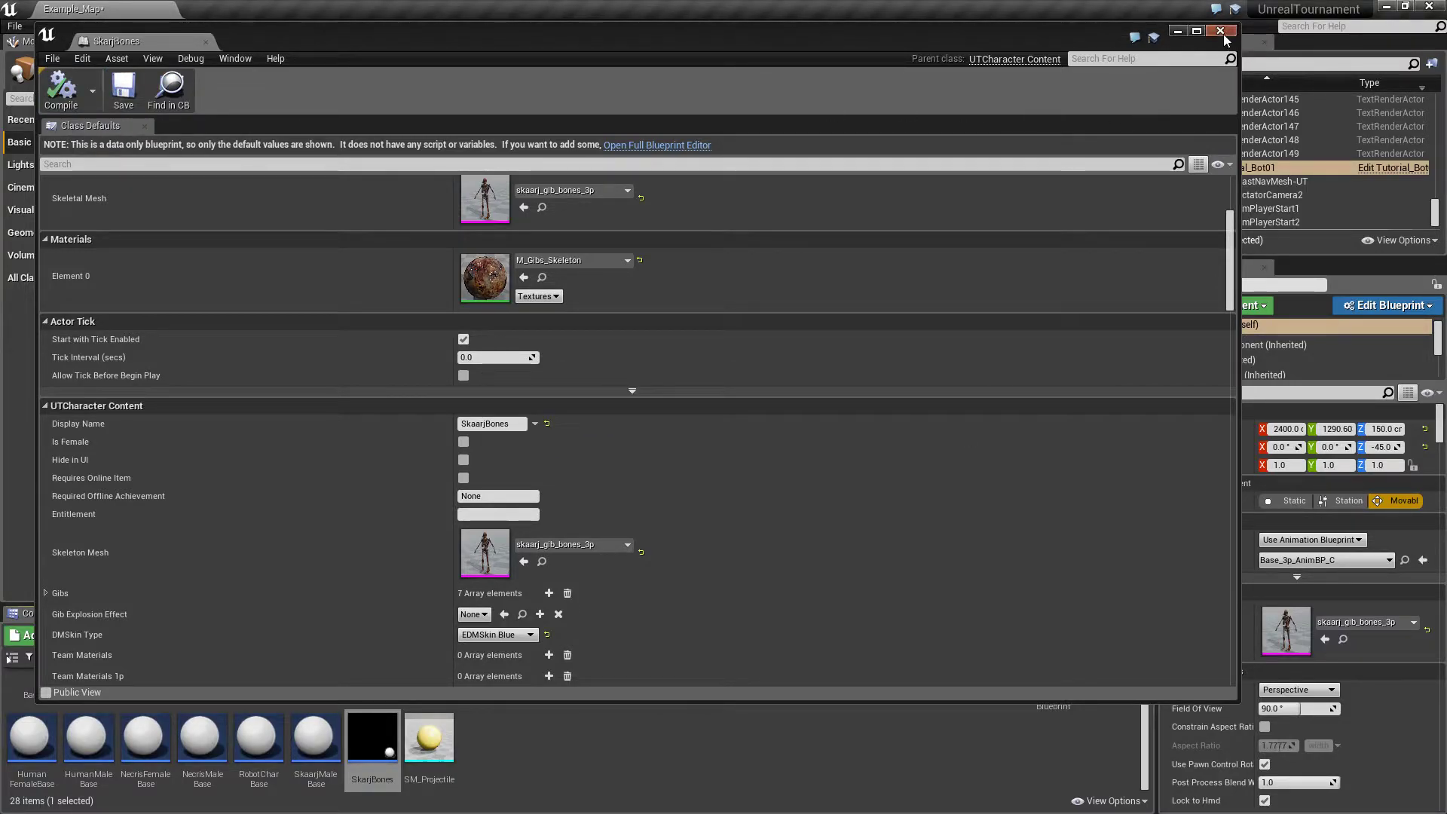
pyautogui.click(1219, 30)
# Rename the SkarjBones blueprint asset in the Character folder as SkaarjBones
pyautogui.rightClick(372, 737)
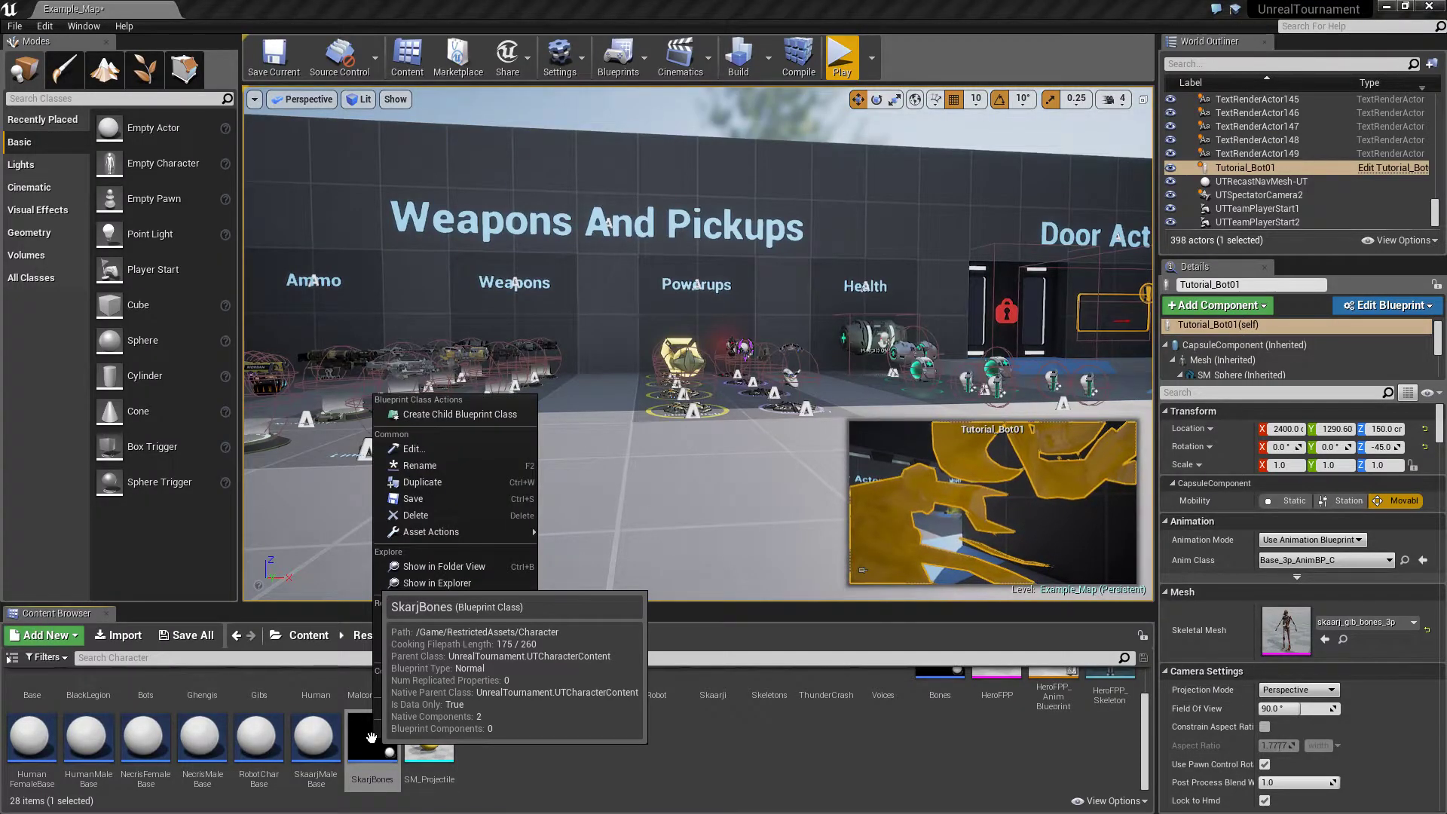
pyautogui.click(421, 466)
pyautogui.press('Return')
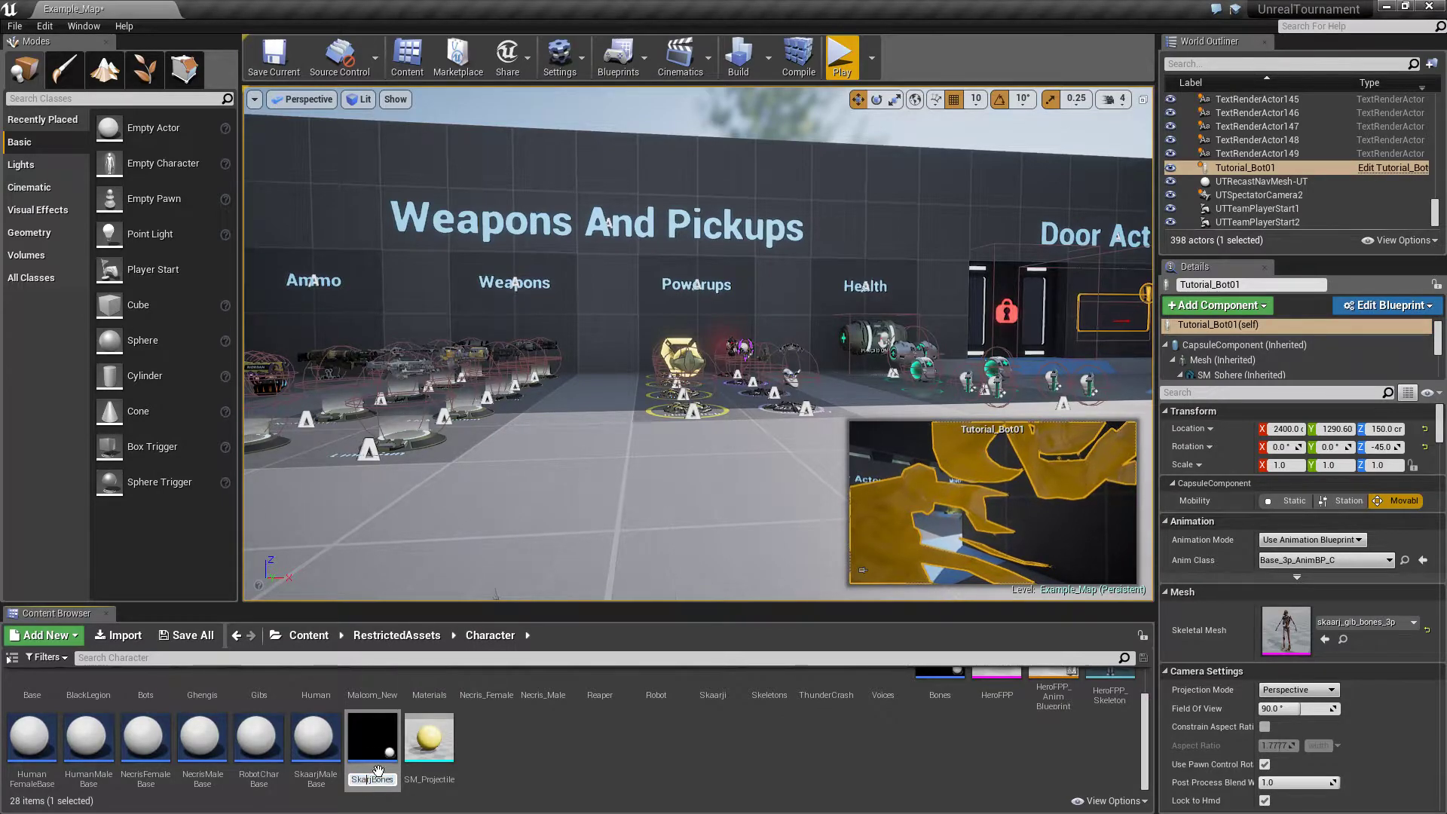
pyautogui.write('a')
pyautogui.press('Return')
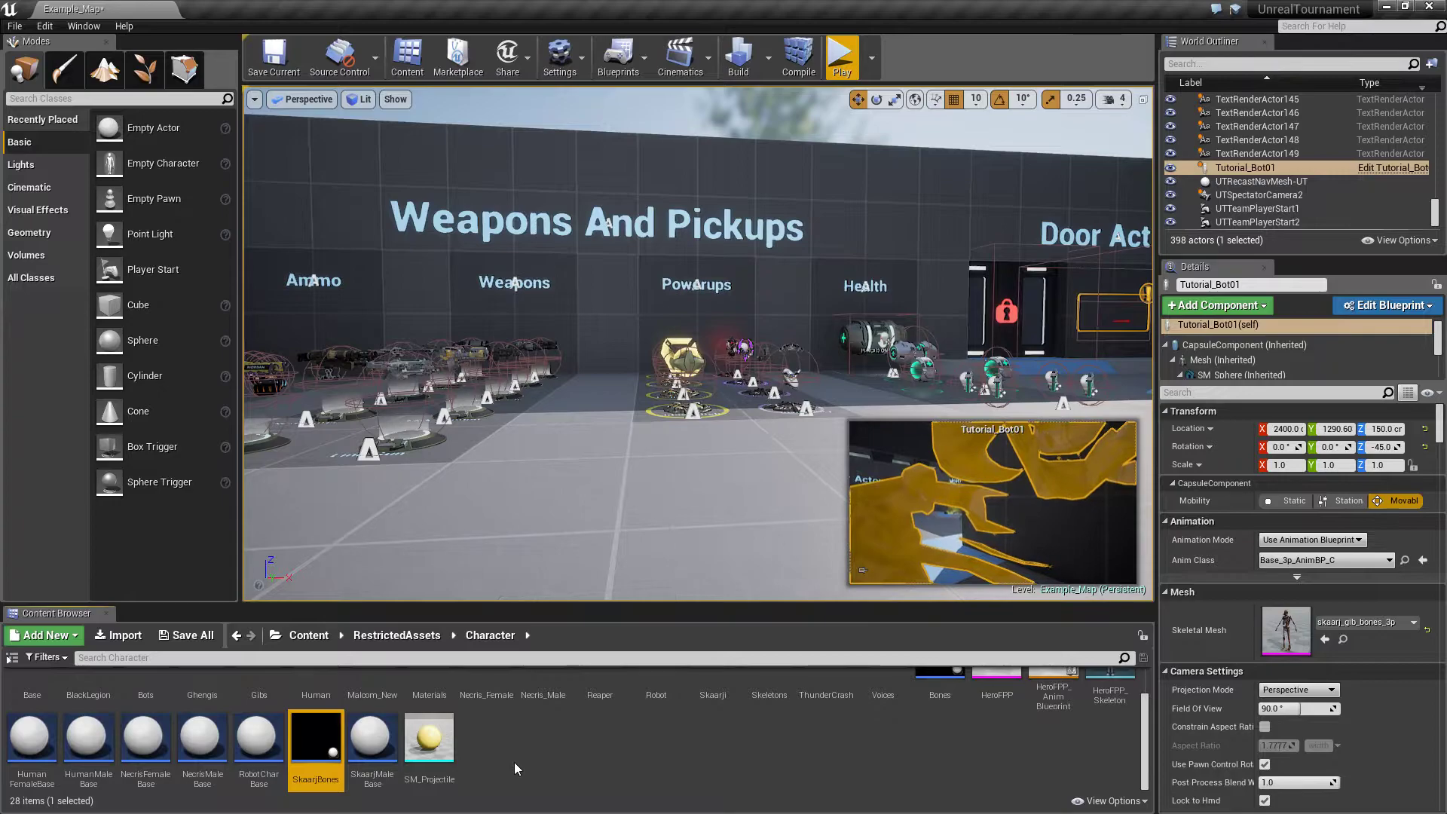
# Package SkaarjBones as a shared character with the output log shown, allowing the security requests for the packaging tools
pyautogui.click(531, 58)
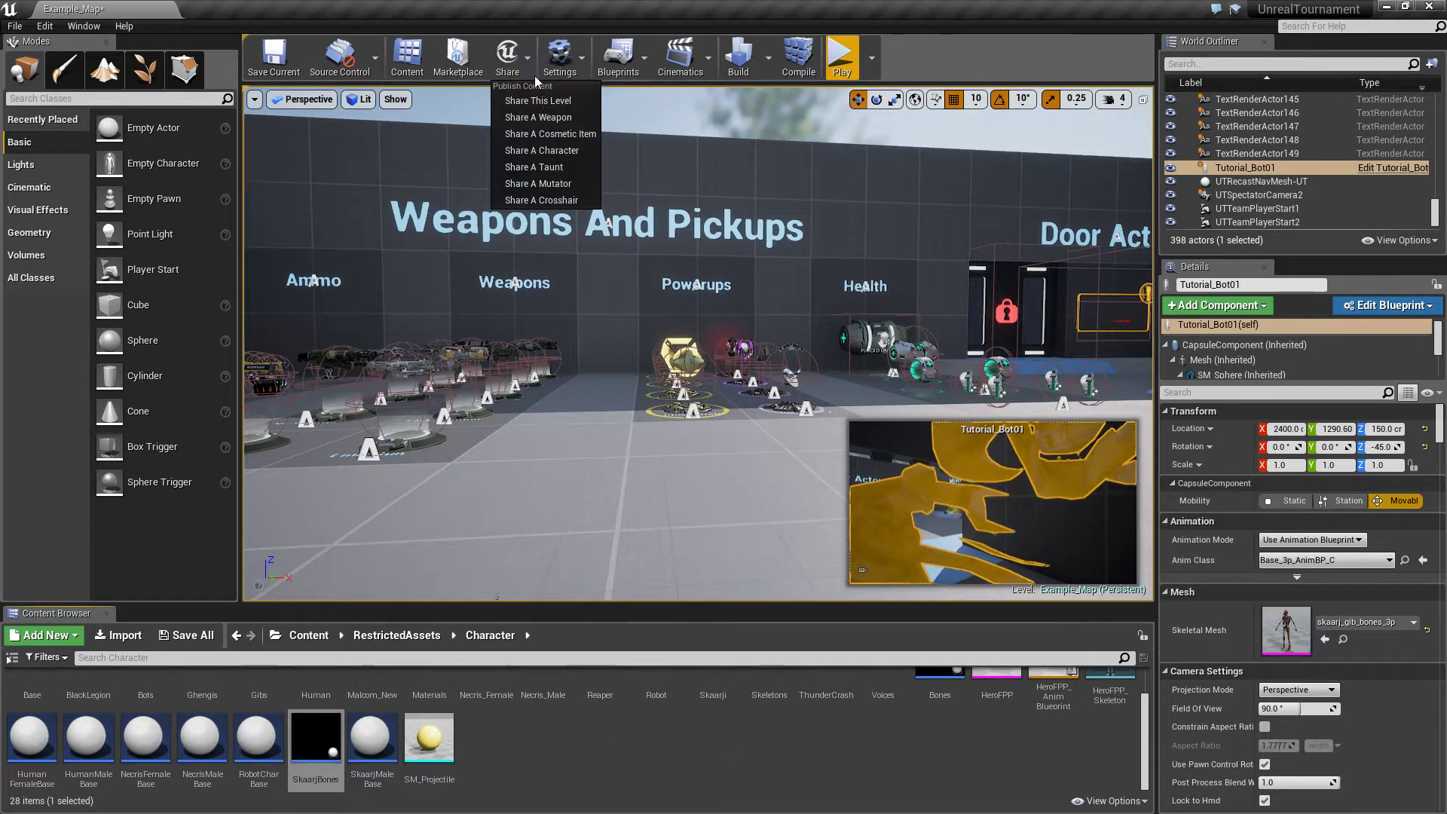
pyautogui.click(532, 147)
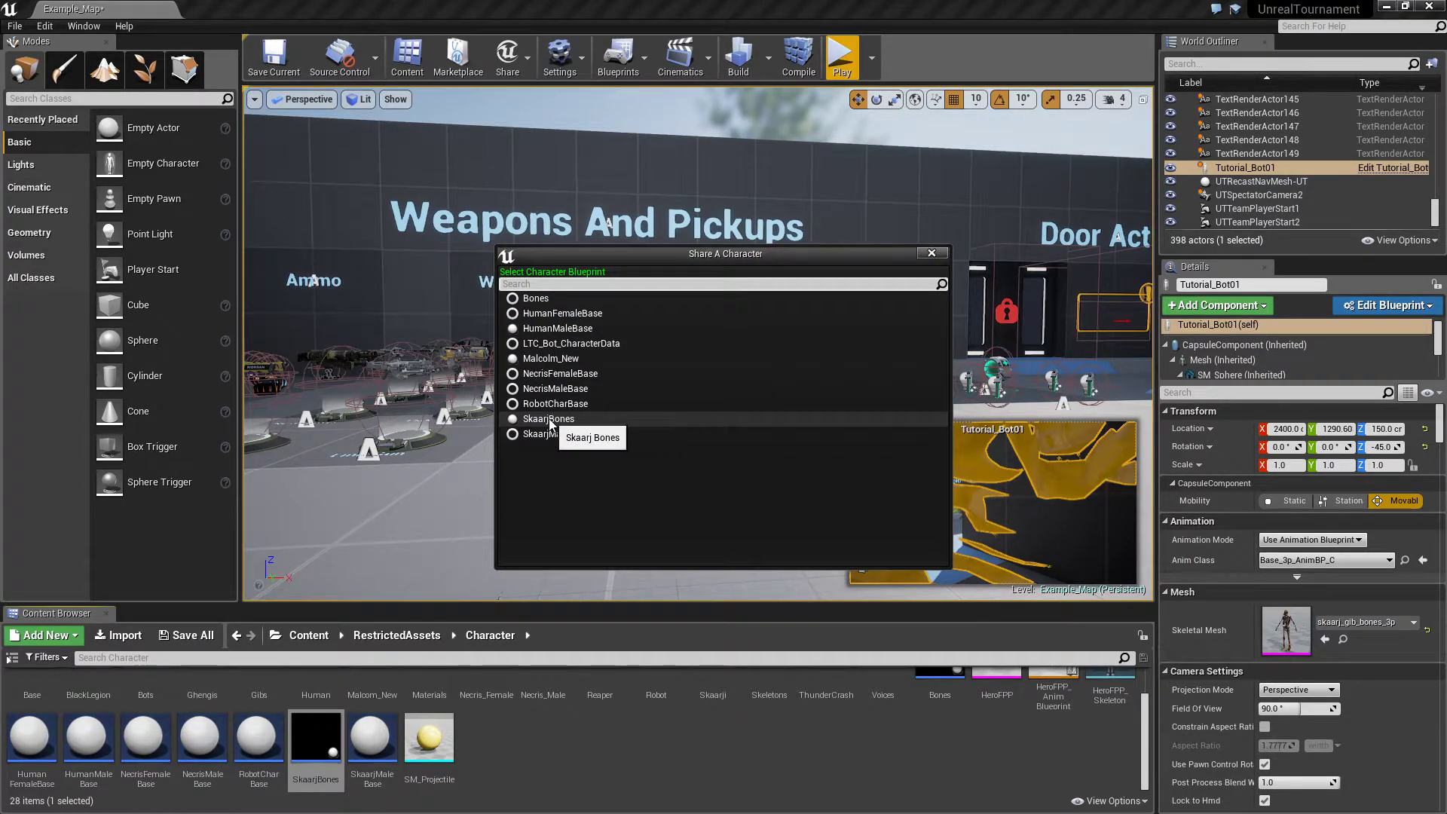
pyautogui.click(546, 419)
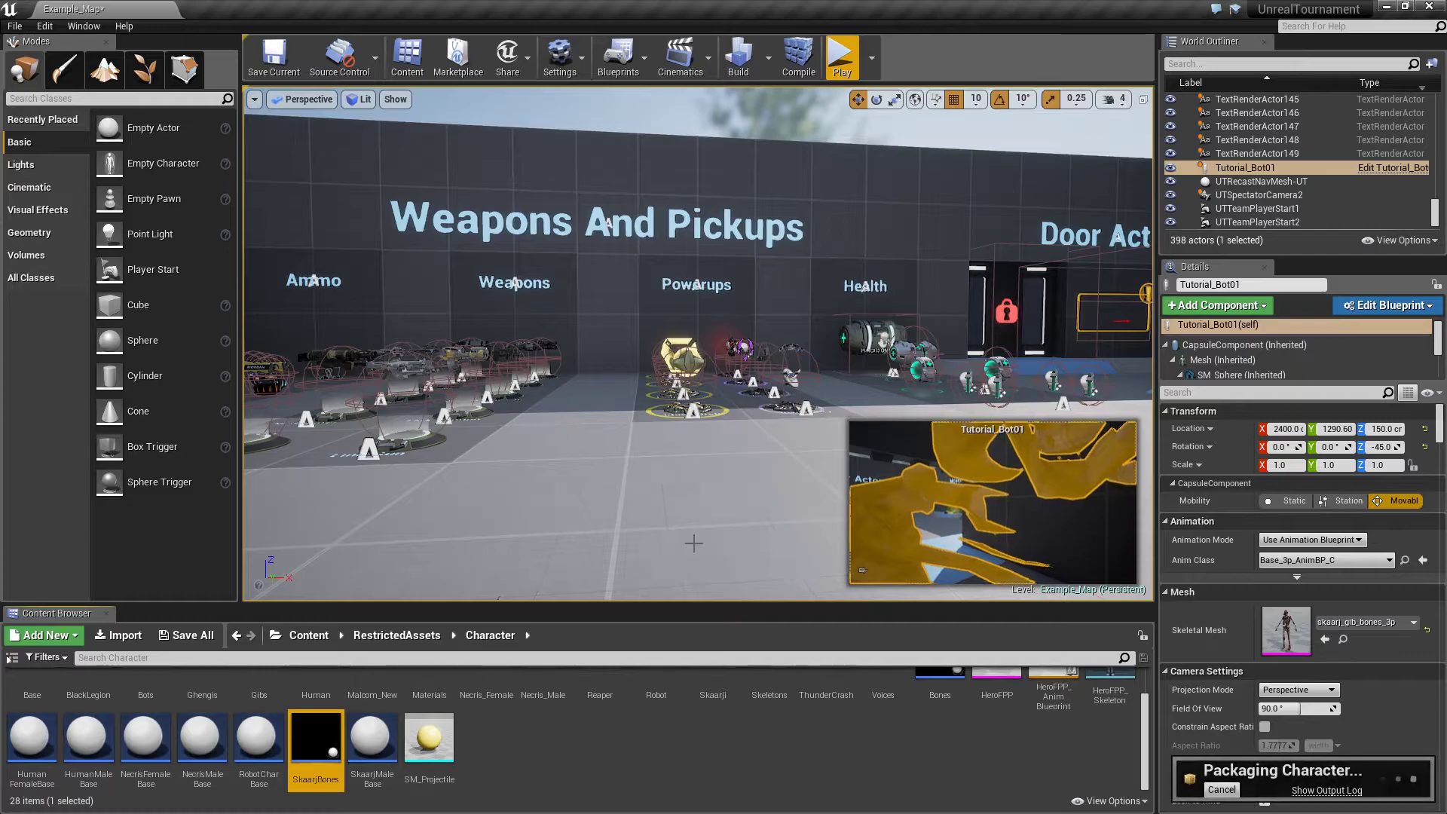
pyautogui.click(1245, 624)
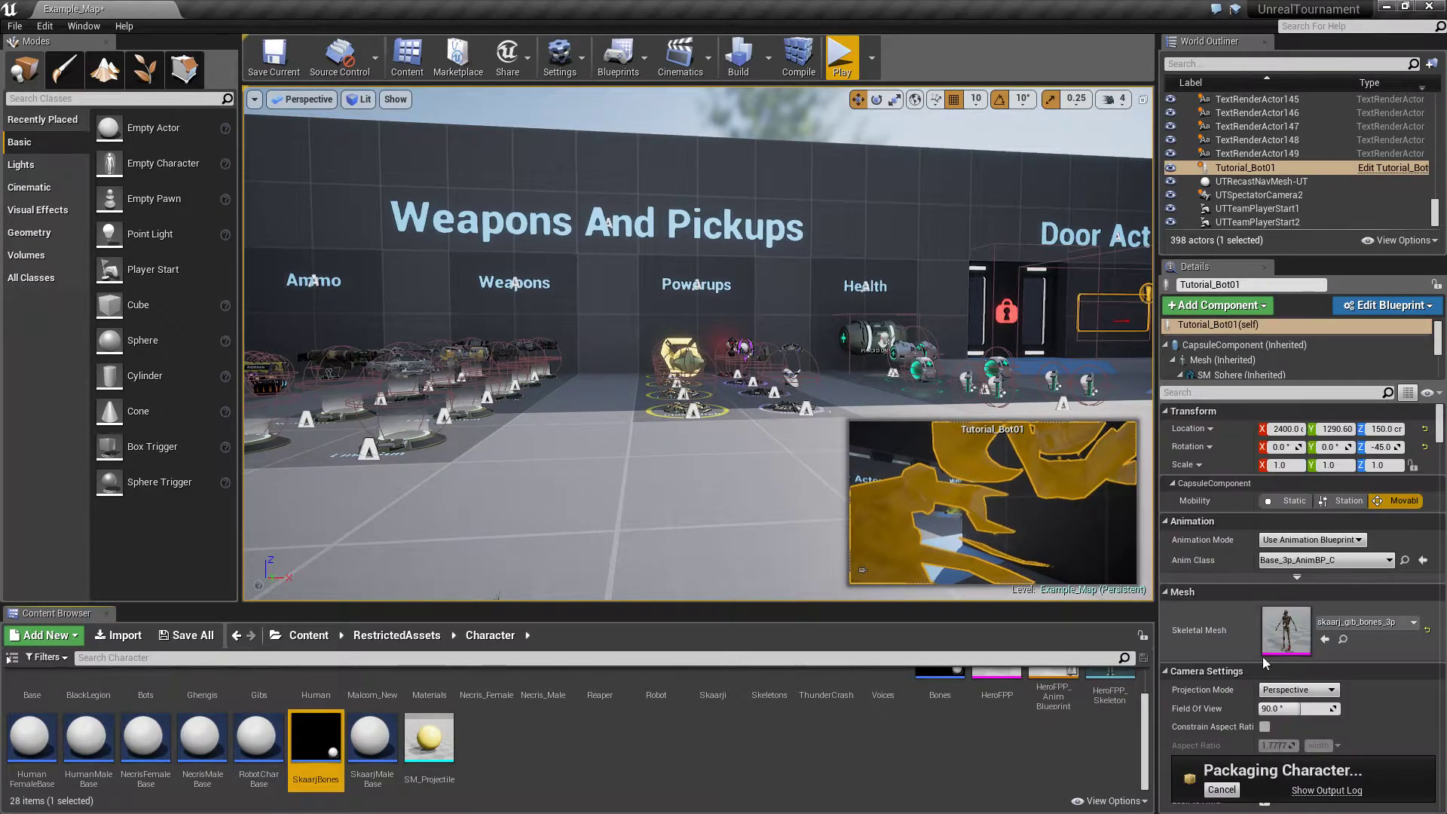
pyautogui.click(1325, 790)
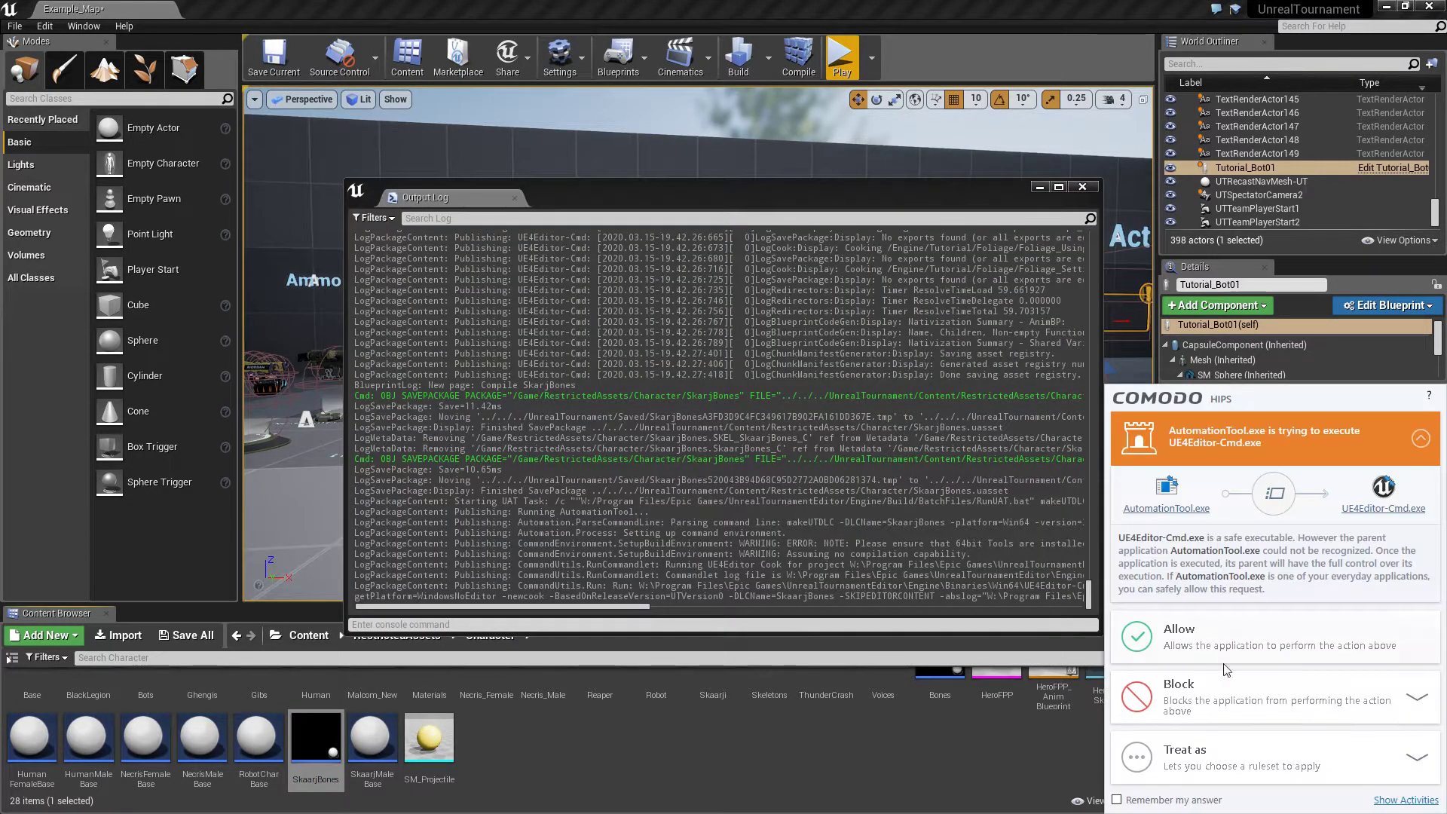
pyautogui.click(1242, 646)
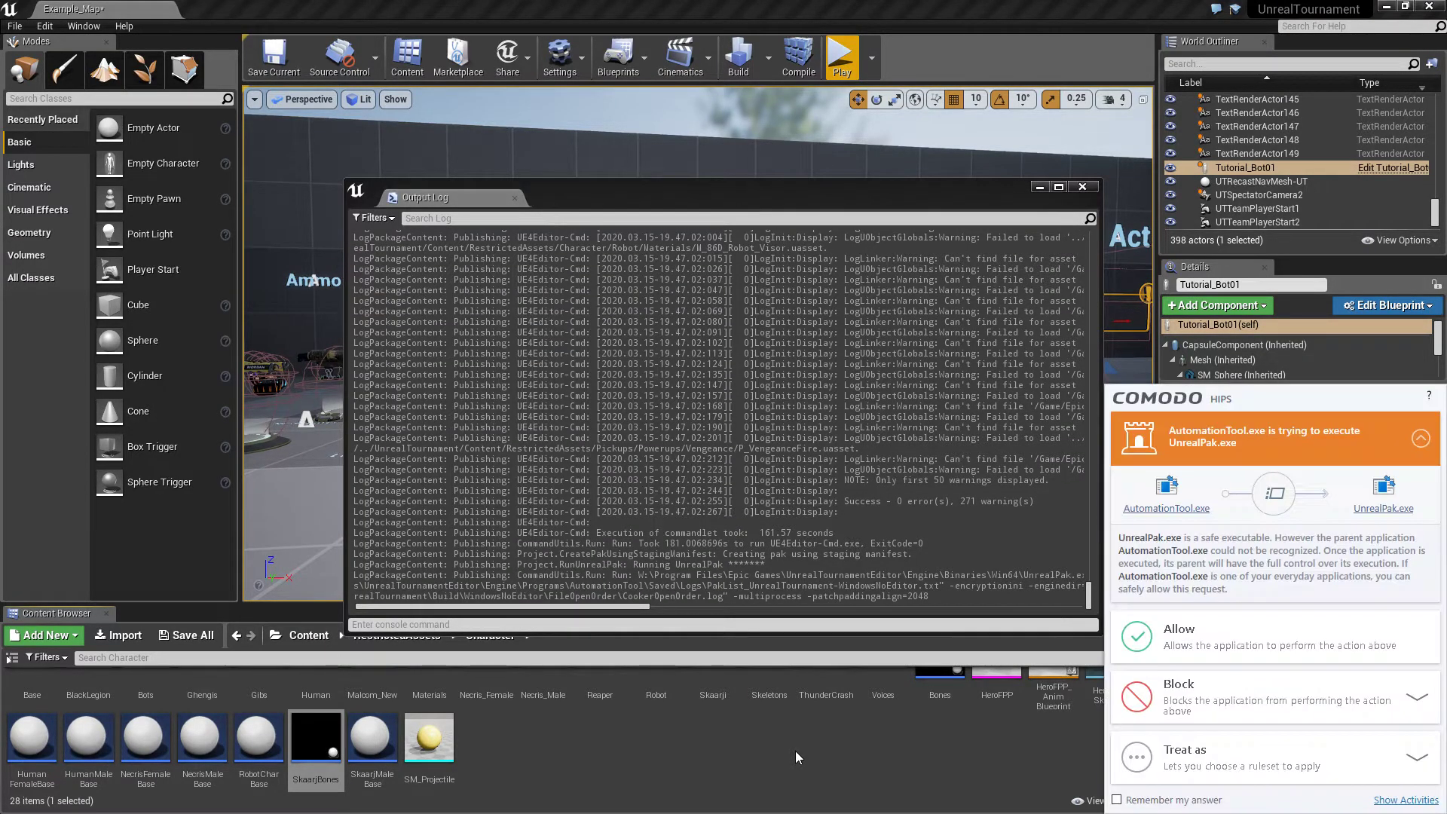
pyautogui.click(1138, 637)
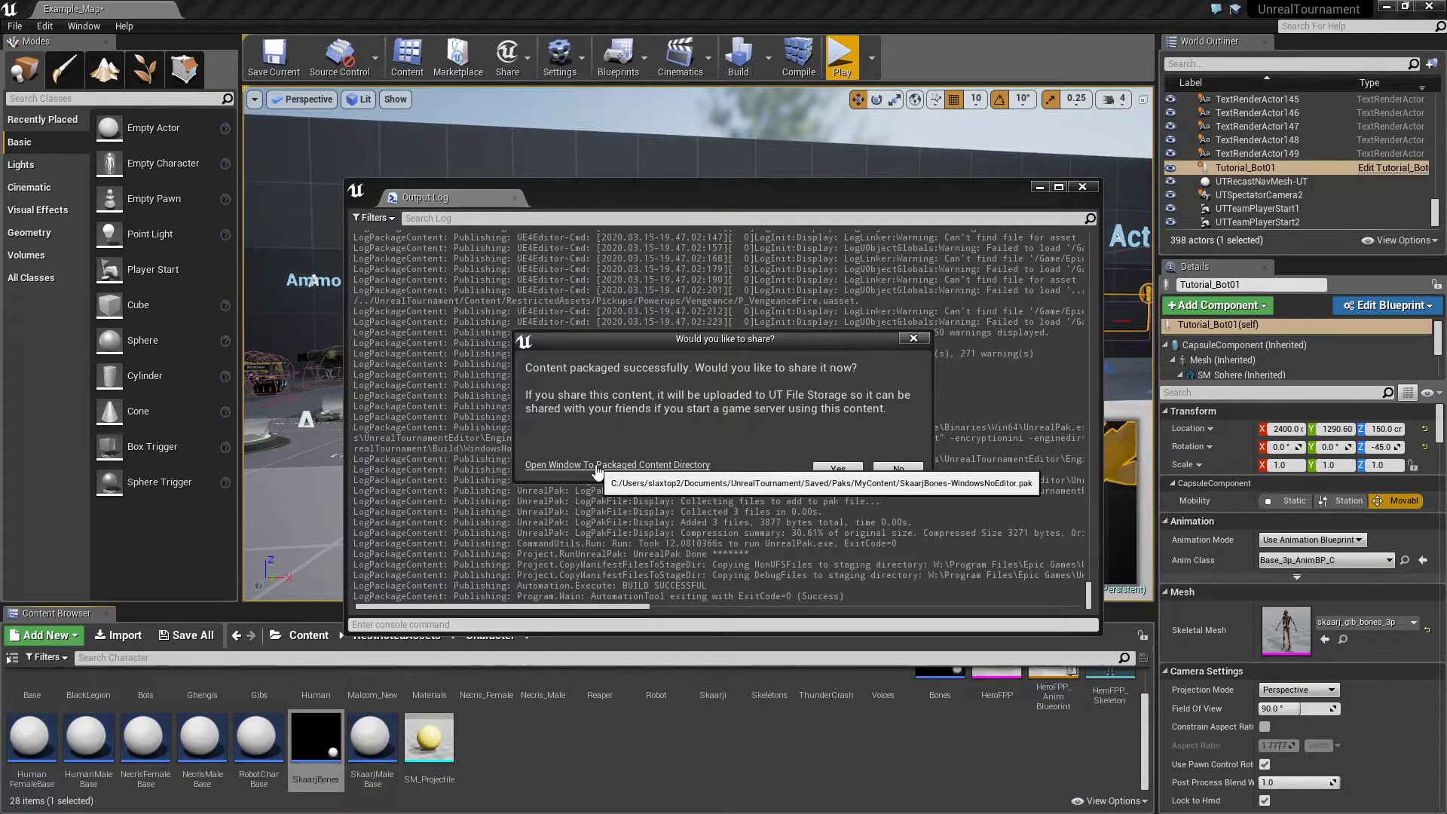
# Open the packaged content directory and copy the file SkaarjBones-WindowsNoEditor.pak
pyautogui.click(660, 467)
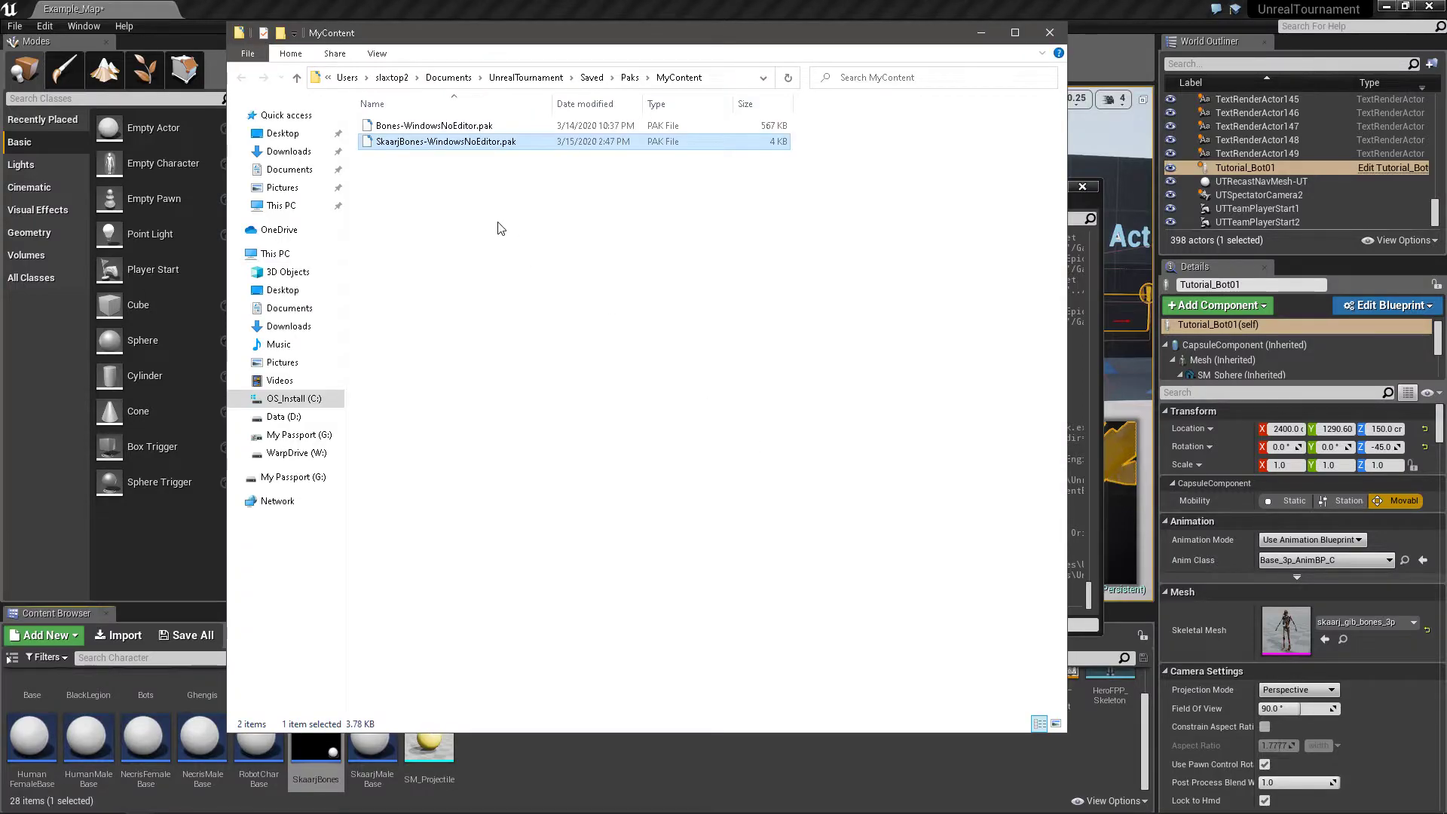
pyautogui.click(415, 127)
pyautogui.click(407, 142)
pyautogui.rightClick(398, 141)
pyautogui.click(449, 377)
# Paste the copied pak into Program Files\Epic Games\UnrealTournament\UnrealTournament\Content\Paks on the WarpDrive (W:) drive
pyautogui.click(300, 457)
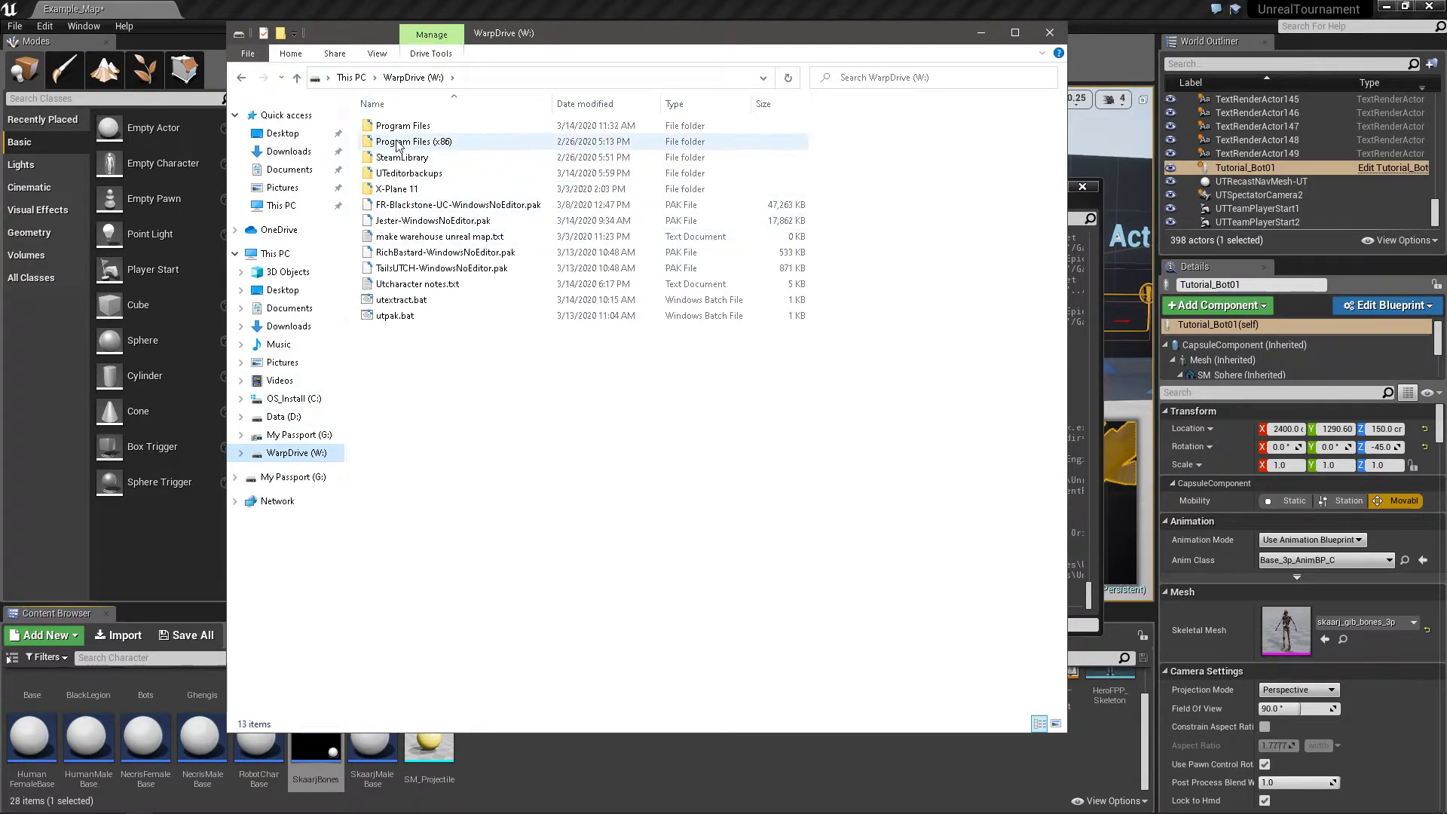
pyautogui.doubleClick(392, 126)
pyautogui.doubleClick(403, 142)
pyautogui.doubleClick(418, 148)
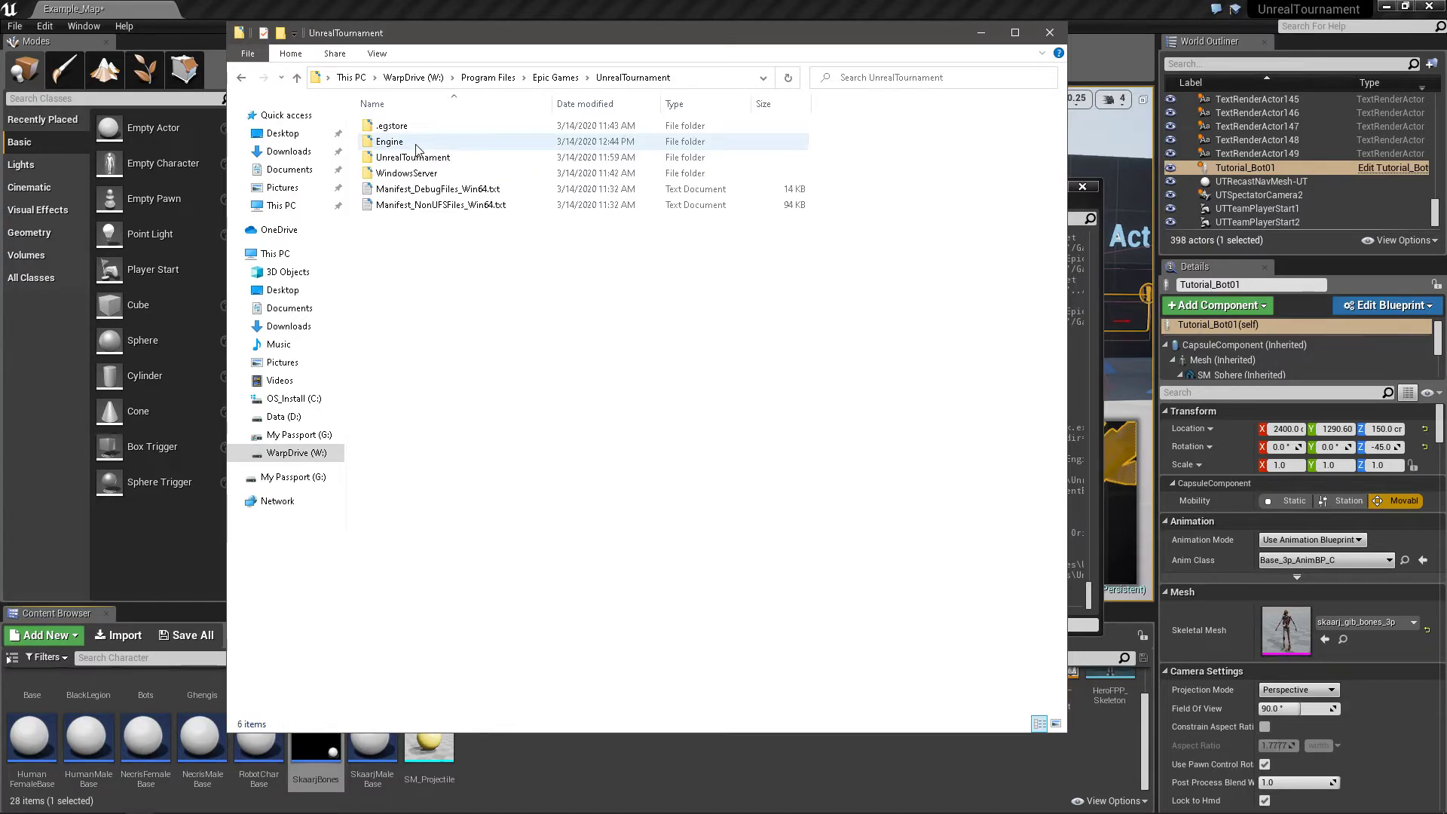
pyautogui.doubleClick(413, 156)
pyautogui.doubleClick(396, 143)
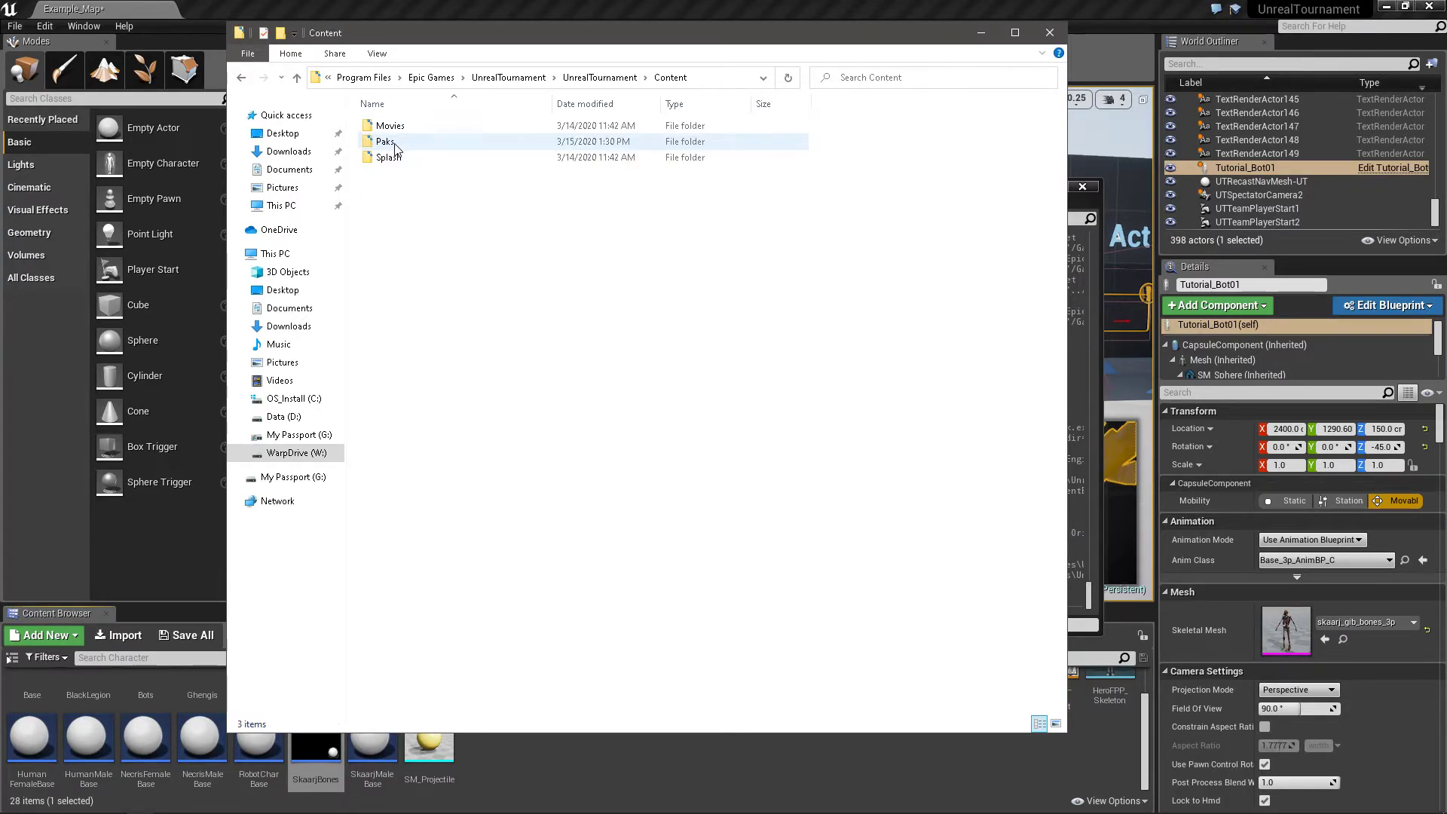
pyautogui.doubleClick(398, 145)
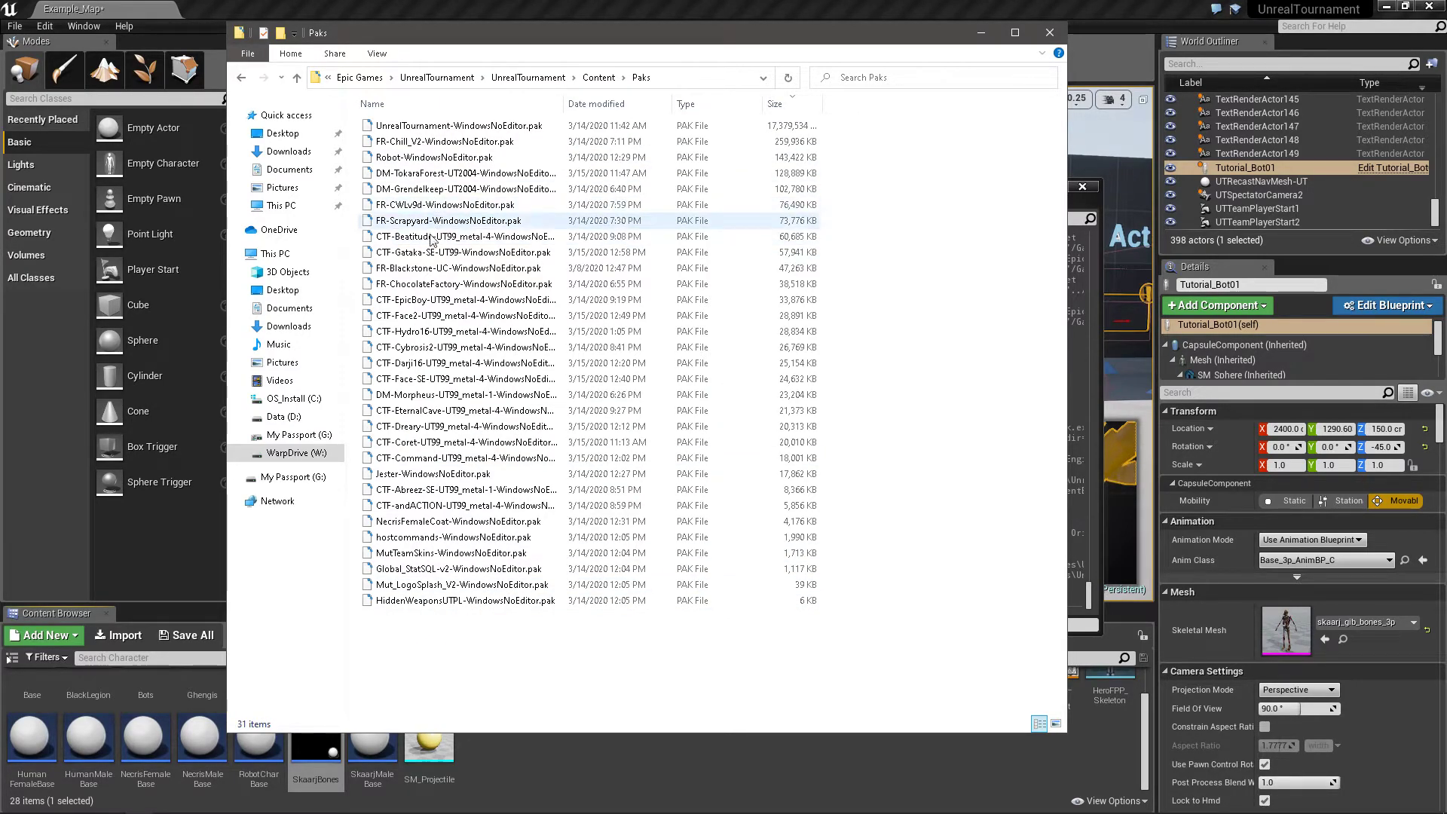
pyautogui.rightClick(405, 624)
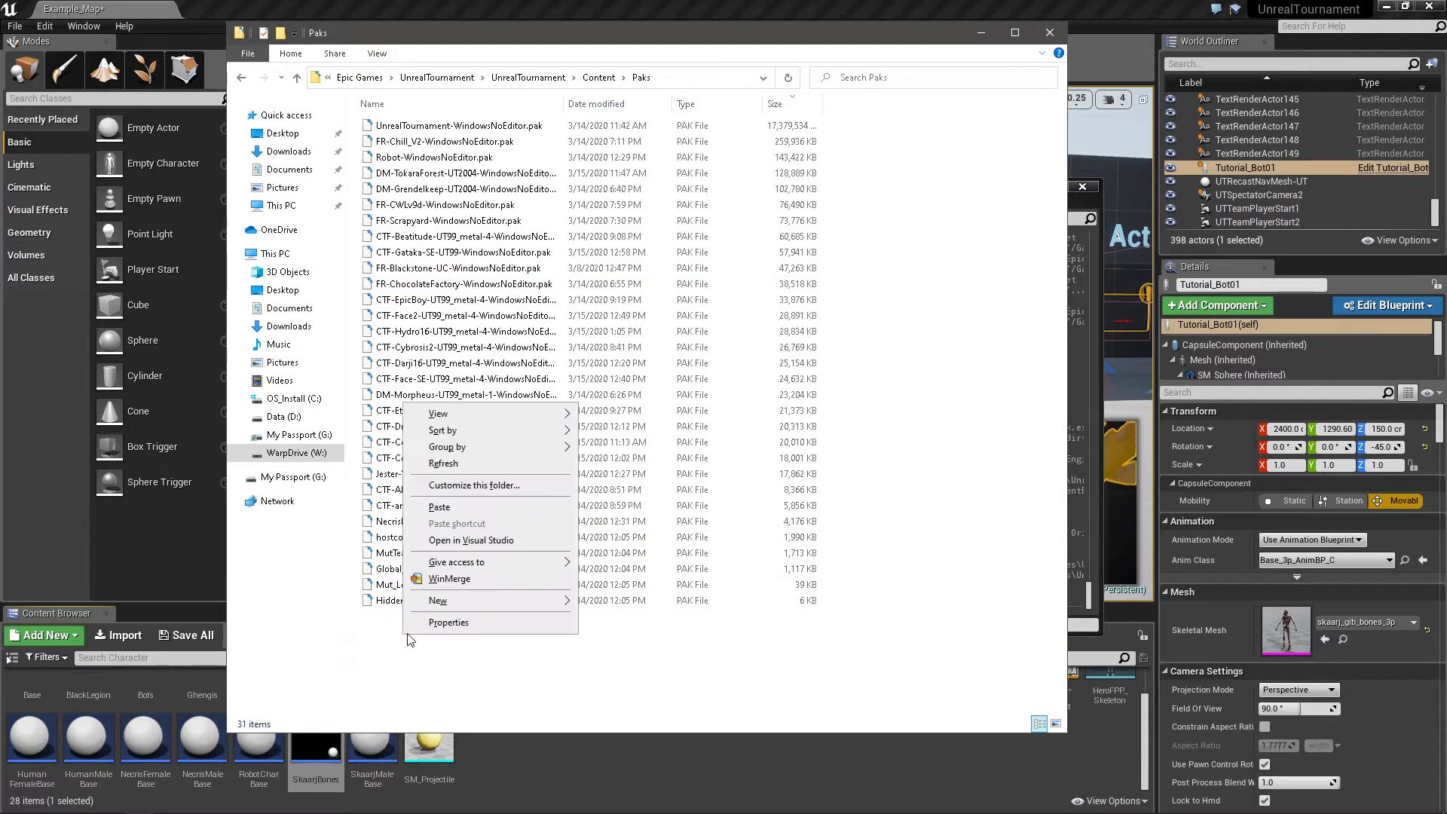
pyautogui.click(449, 520)
pyautogui.click(452, 639)
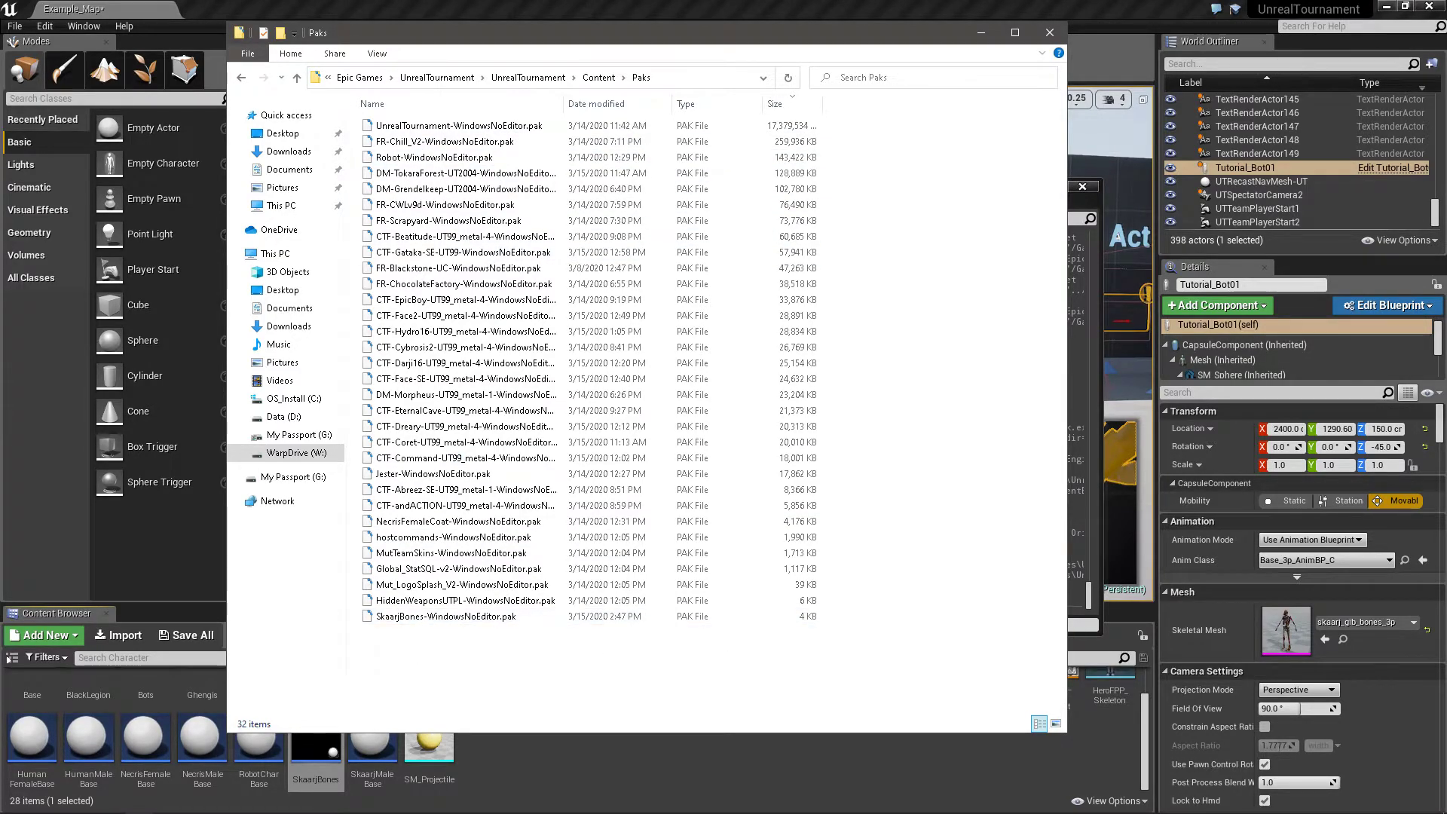
# Switch to the Epic Games Launcher, launch Unreal Tournament and minimize the Paks folder window
pyautogui.click(506, 771)
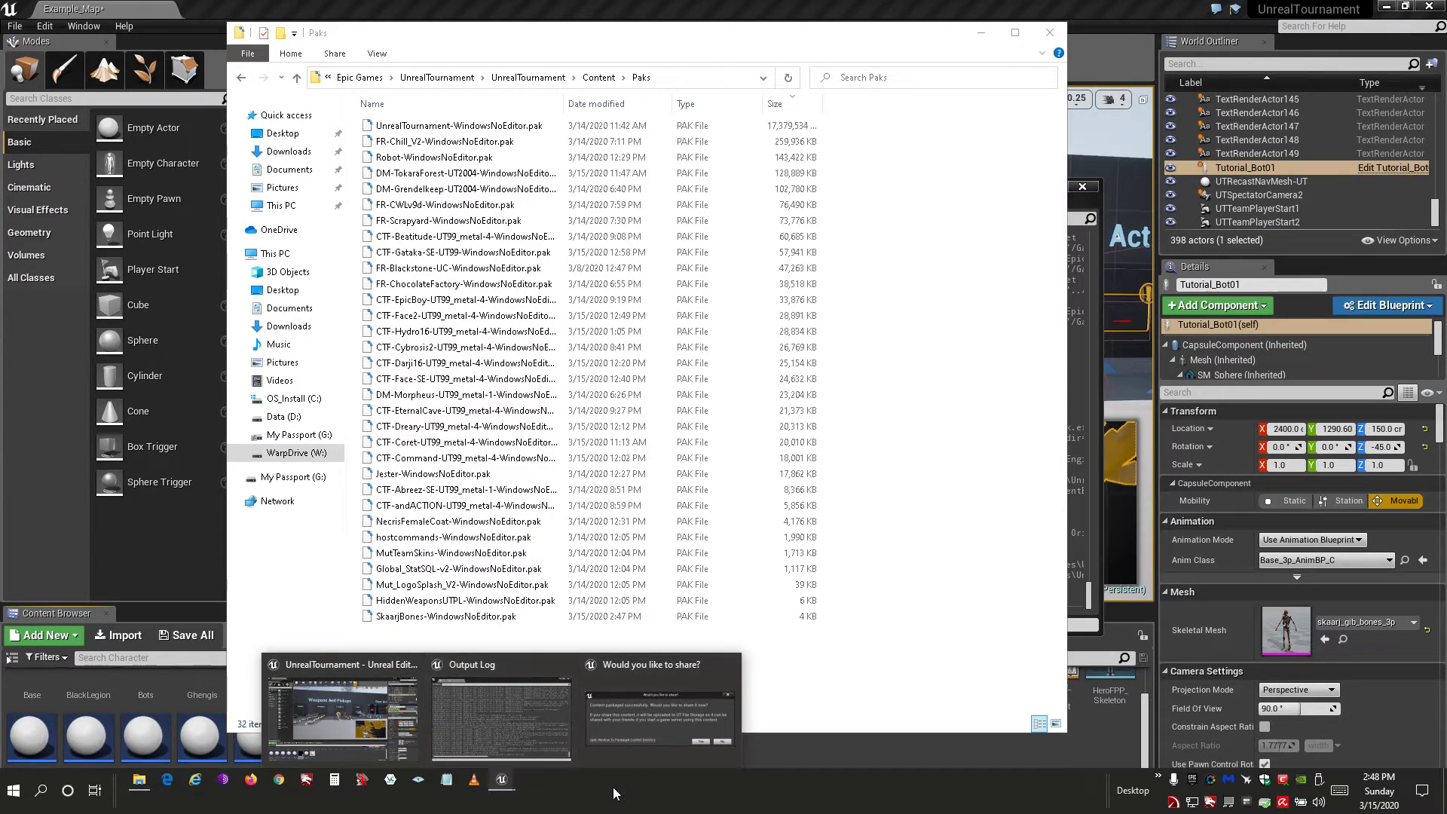
pyautogui.doubleClick(1193, 781)
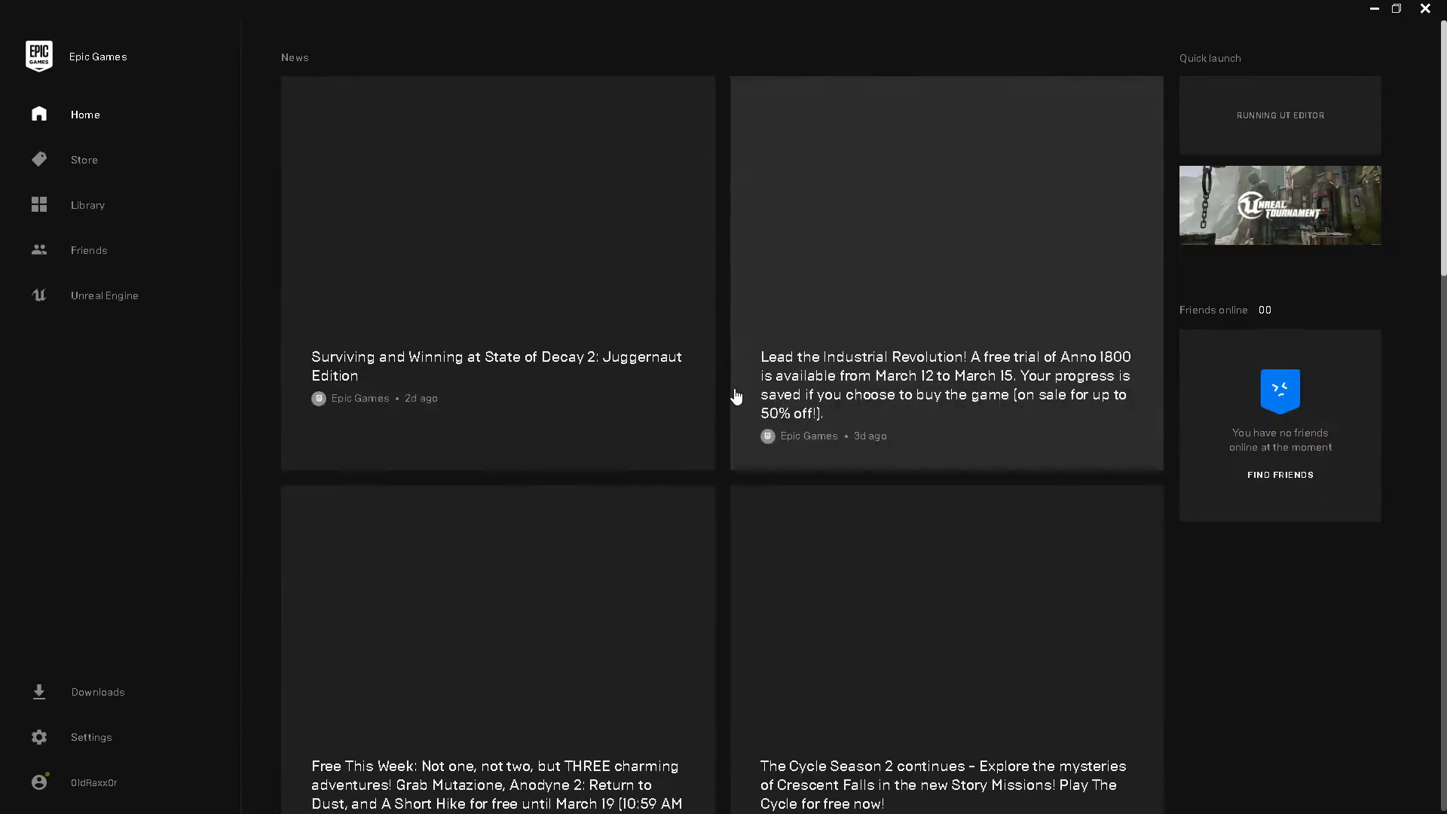
pyautogui.moveTo(1331, 201)
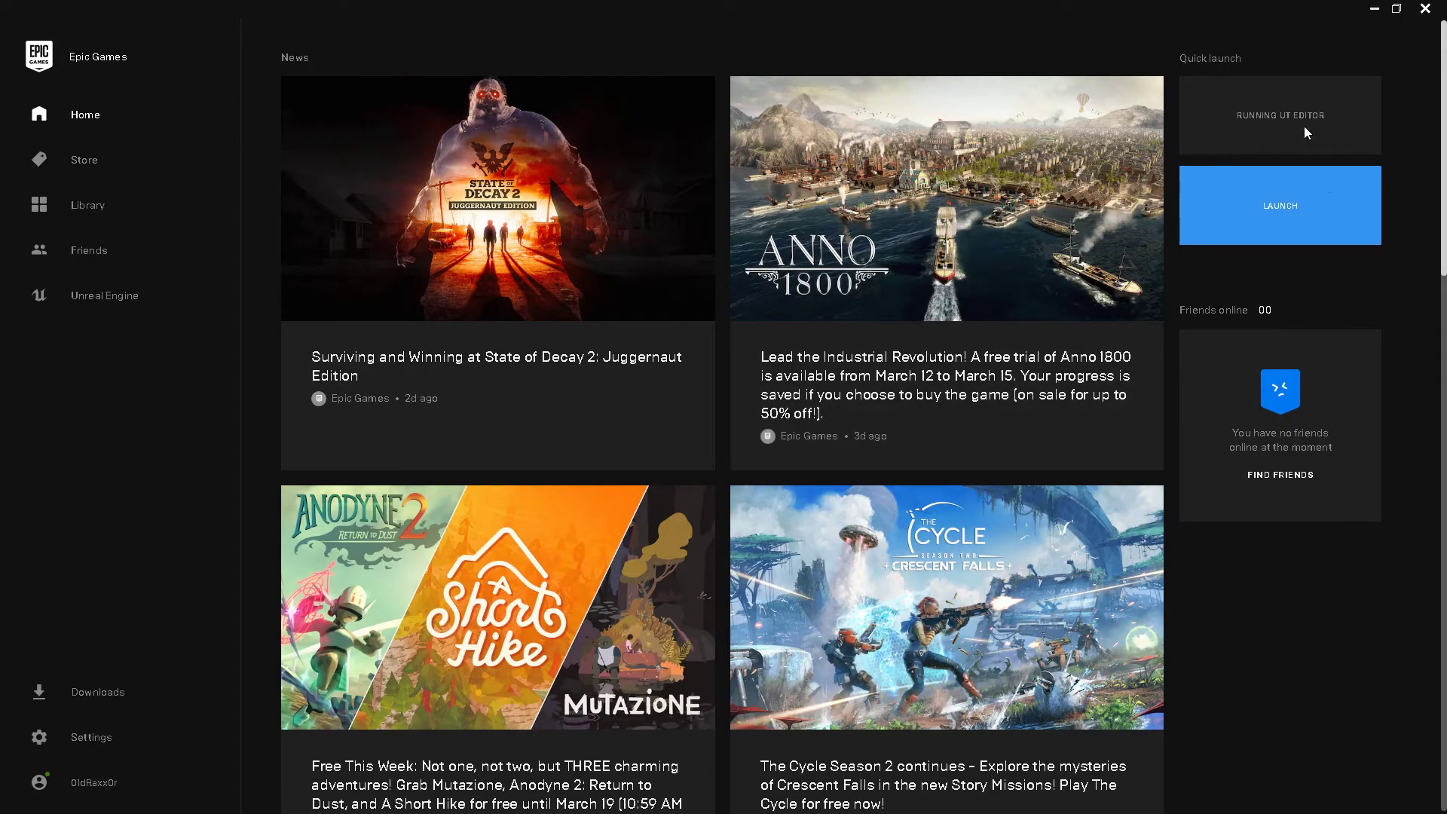
pyautogui.click(1274, 211)
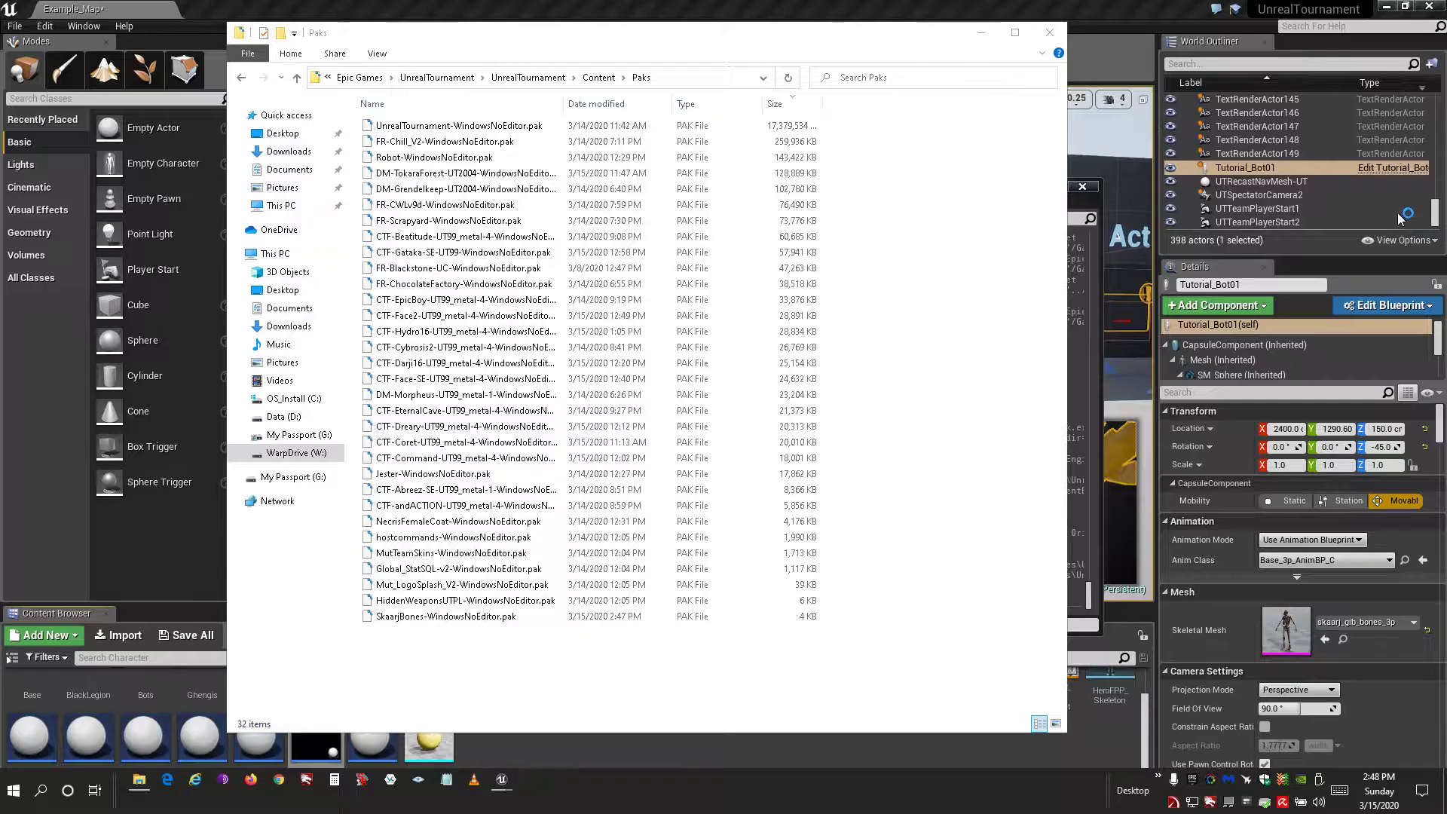
pyautogui.click(981, 34)
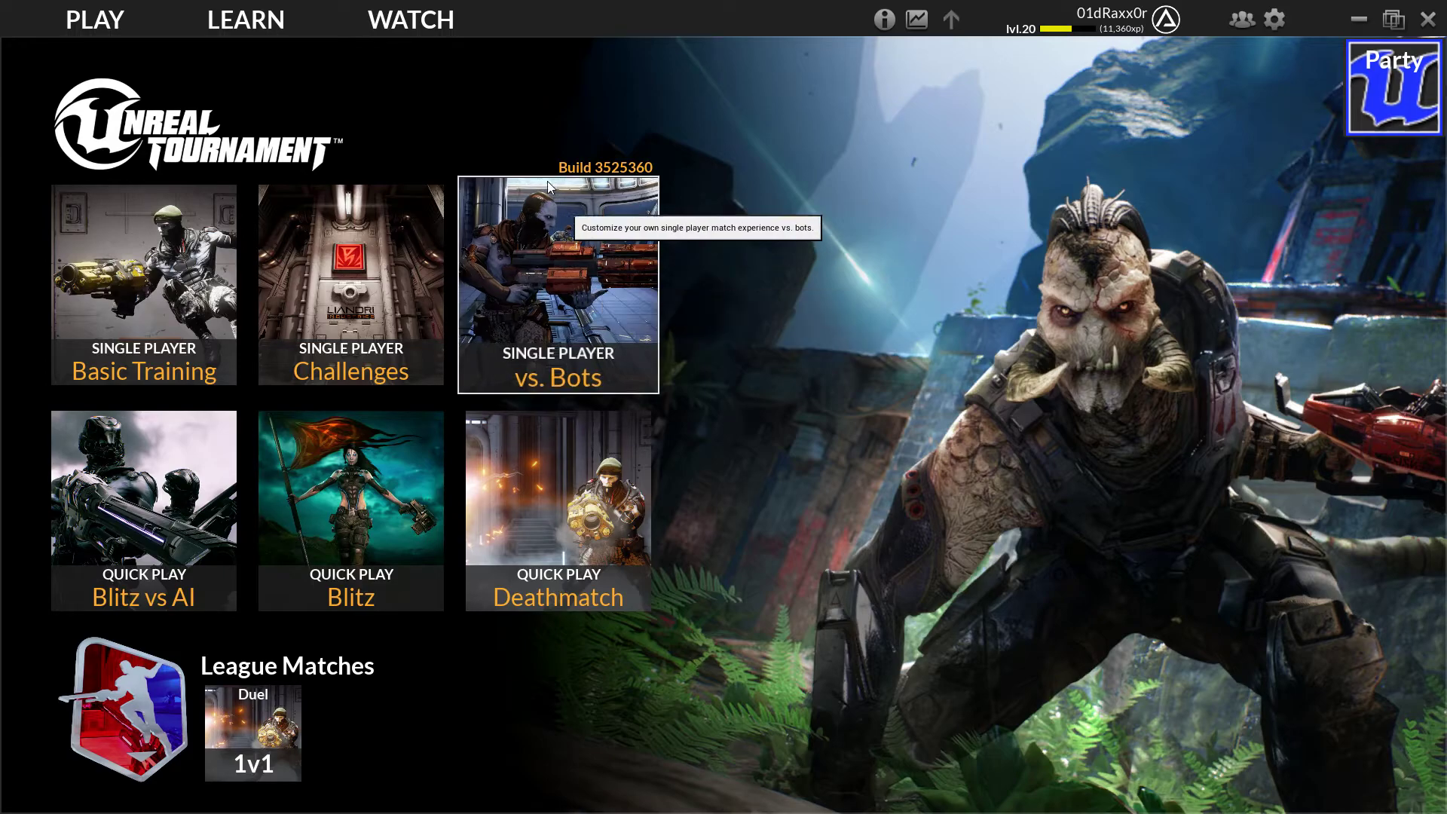
# Open the player settings and change the character to SkaarjBones
pyautogui.click(1274, 23)
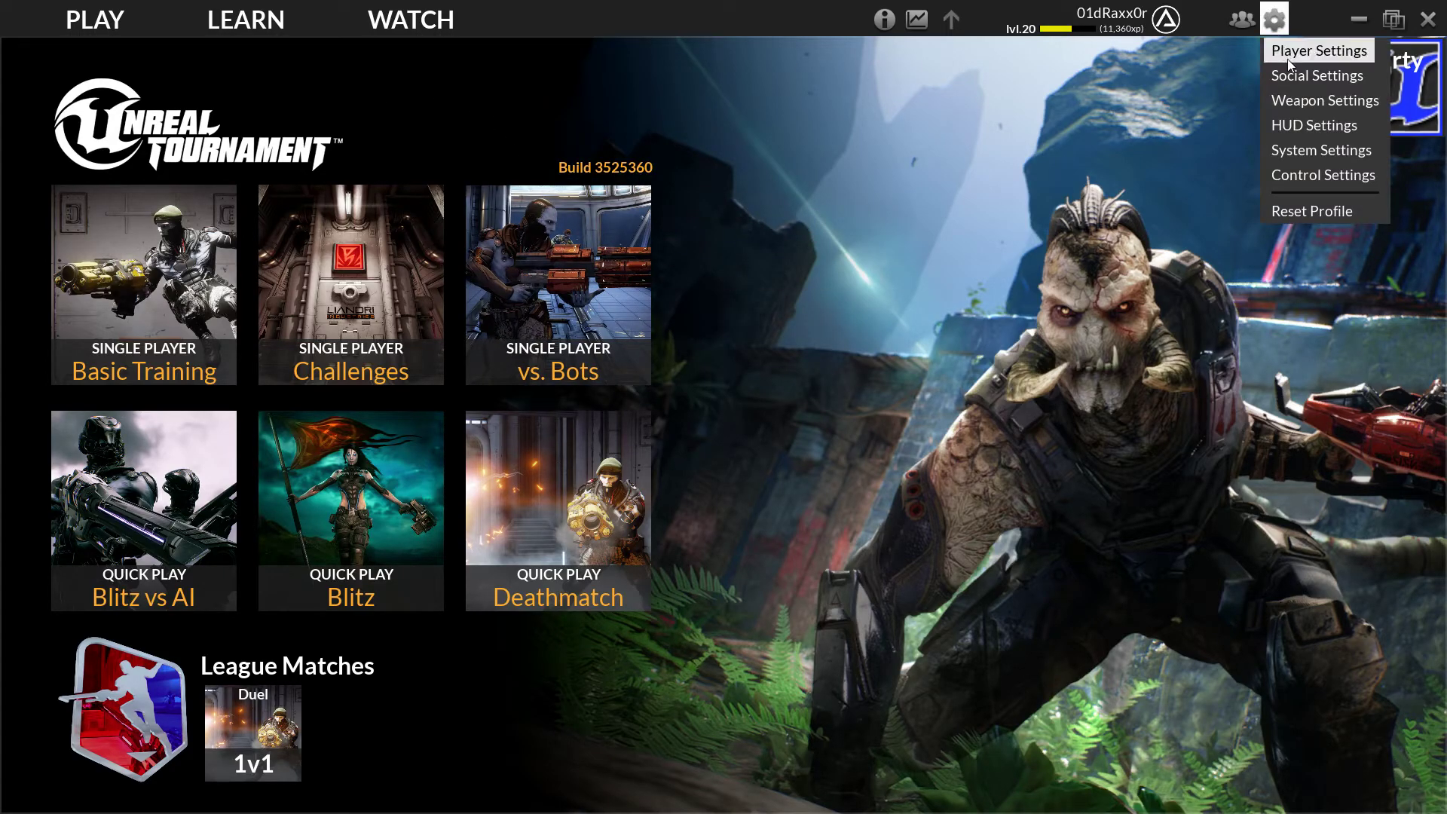
pyautogui.click(1295, 53)
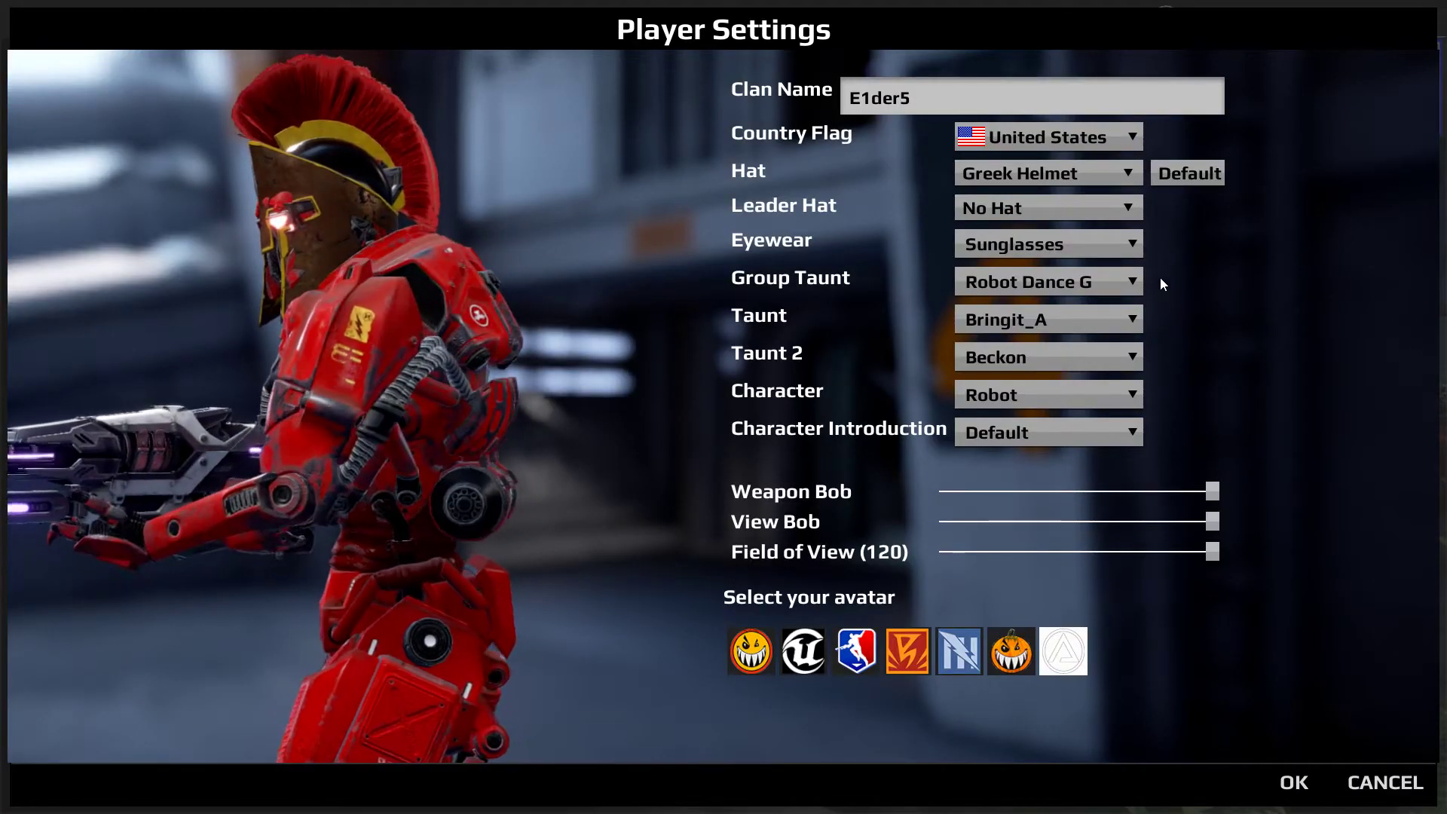
pyautogui.click(1111, 398)
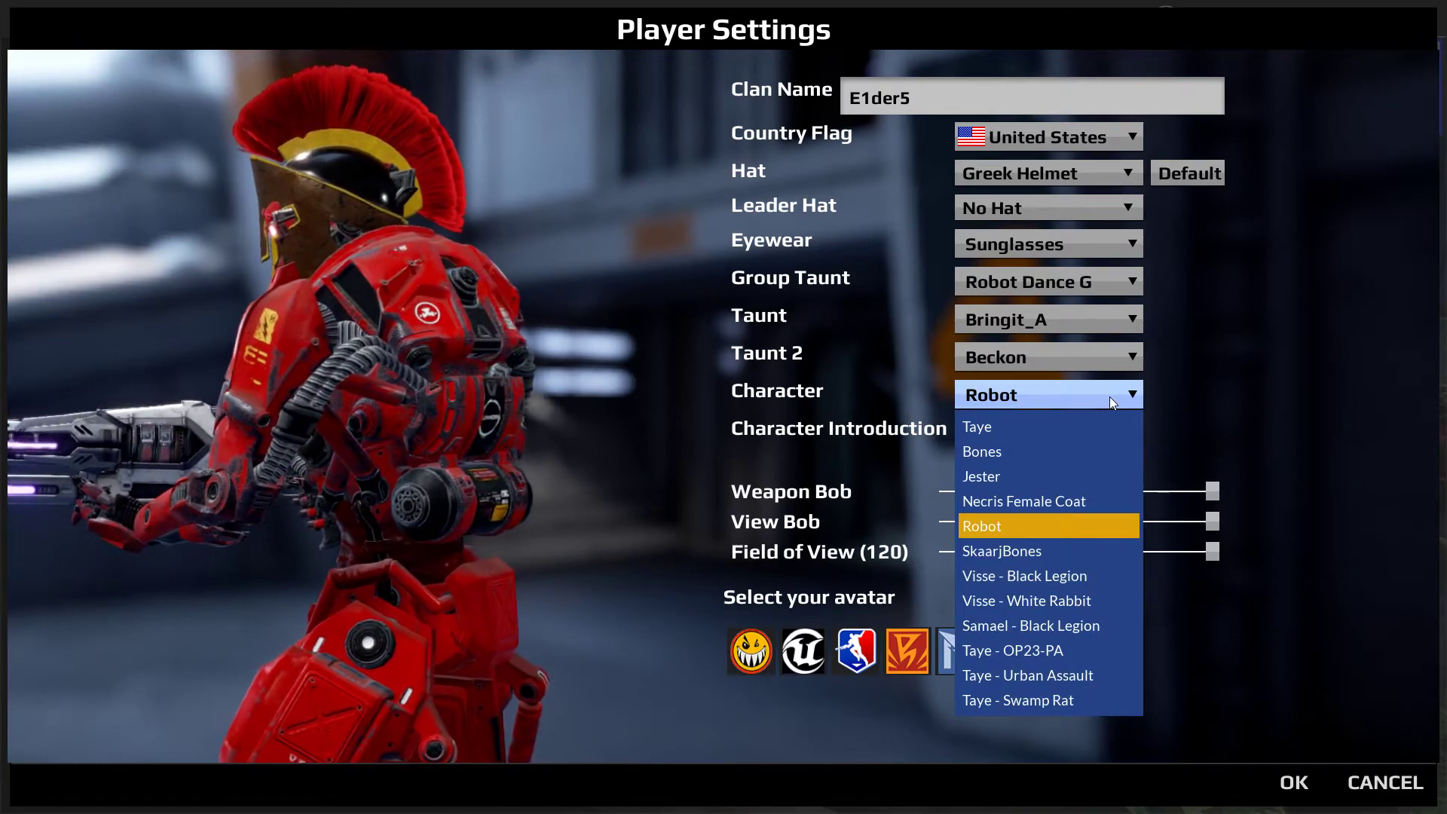
pyautogui.click(999, 554)
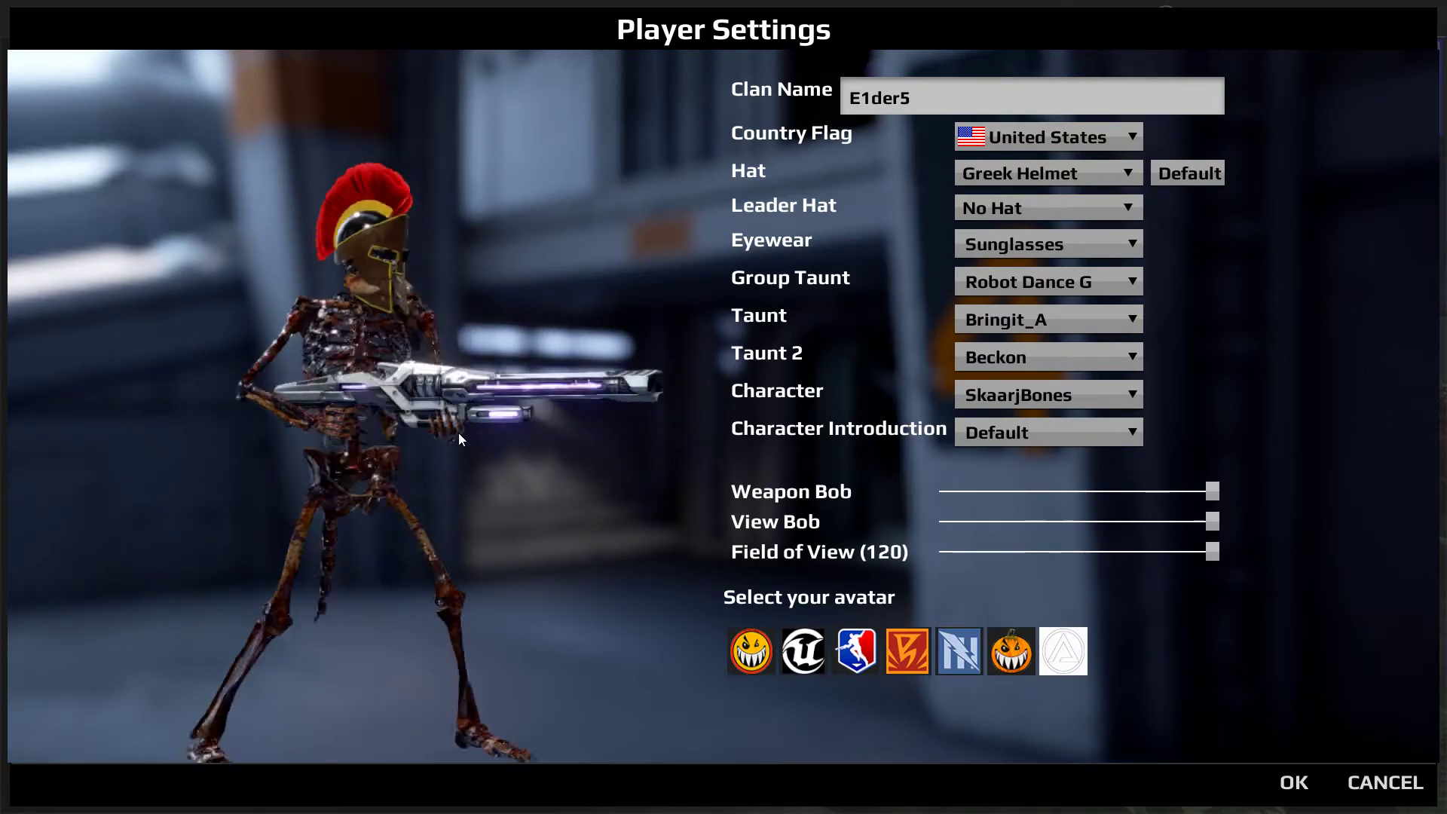
# Remove the Greek Helmet by setting the hat to No Hat, and accept the player settings
pyautogui.click(1032, 173)
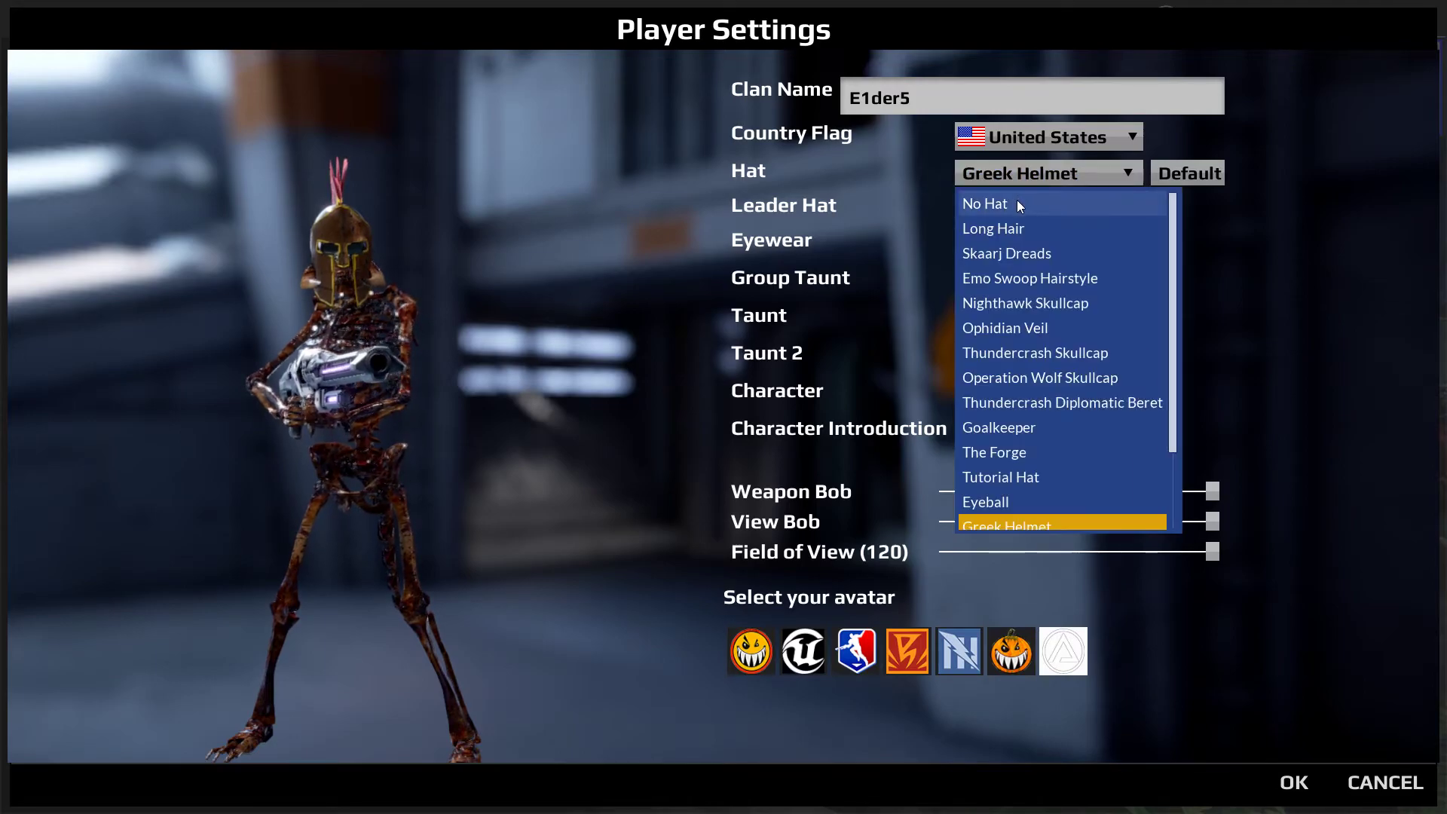
pyautogui.click(1016, 200)
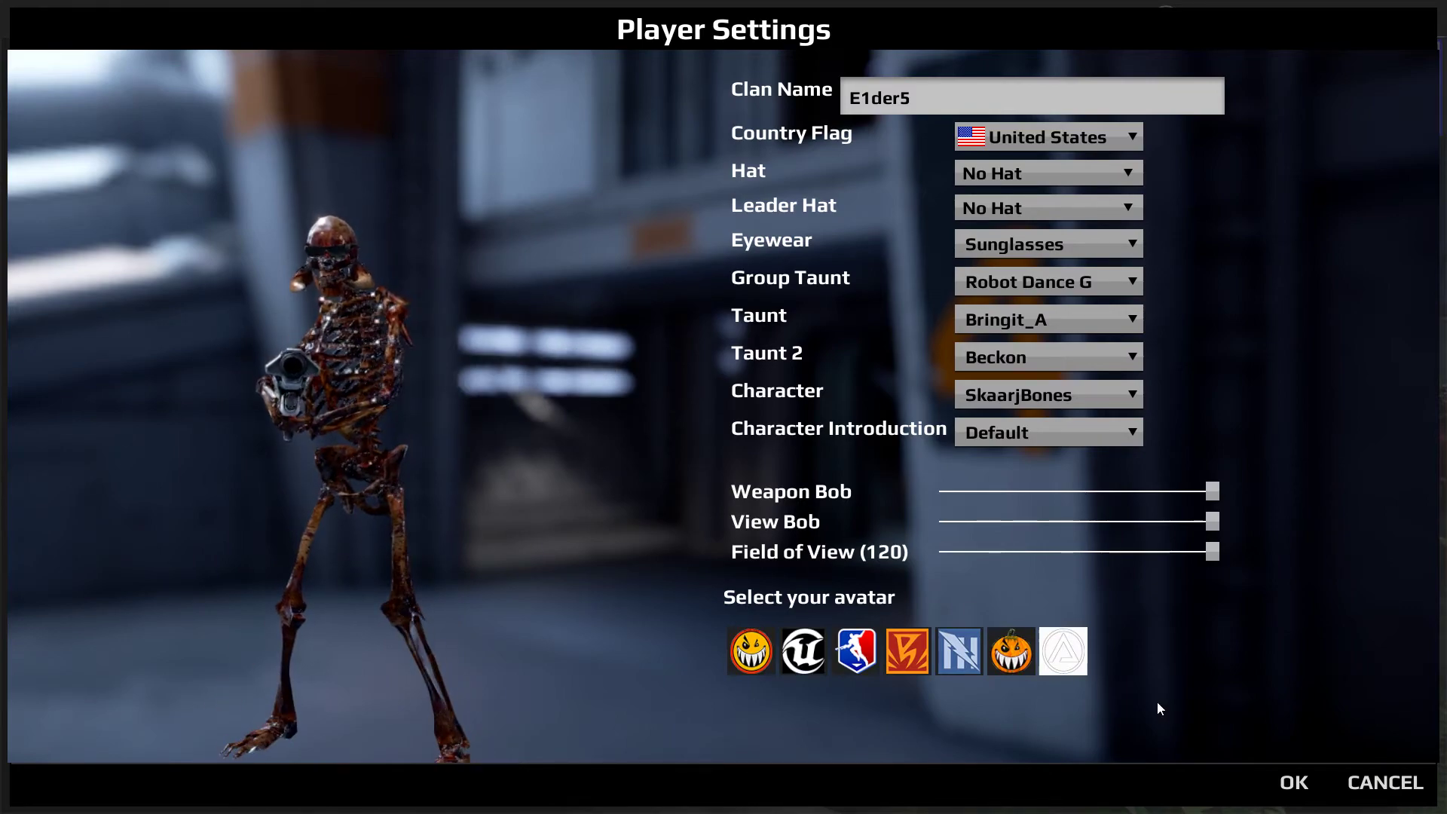
pyautogui.click(1294, 784)
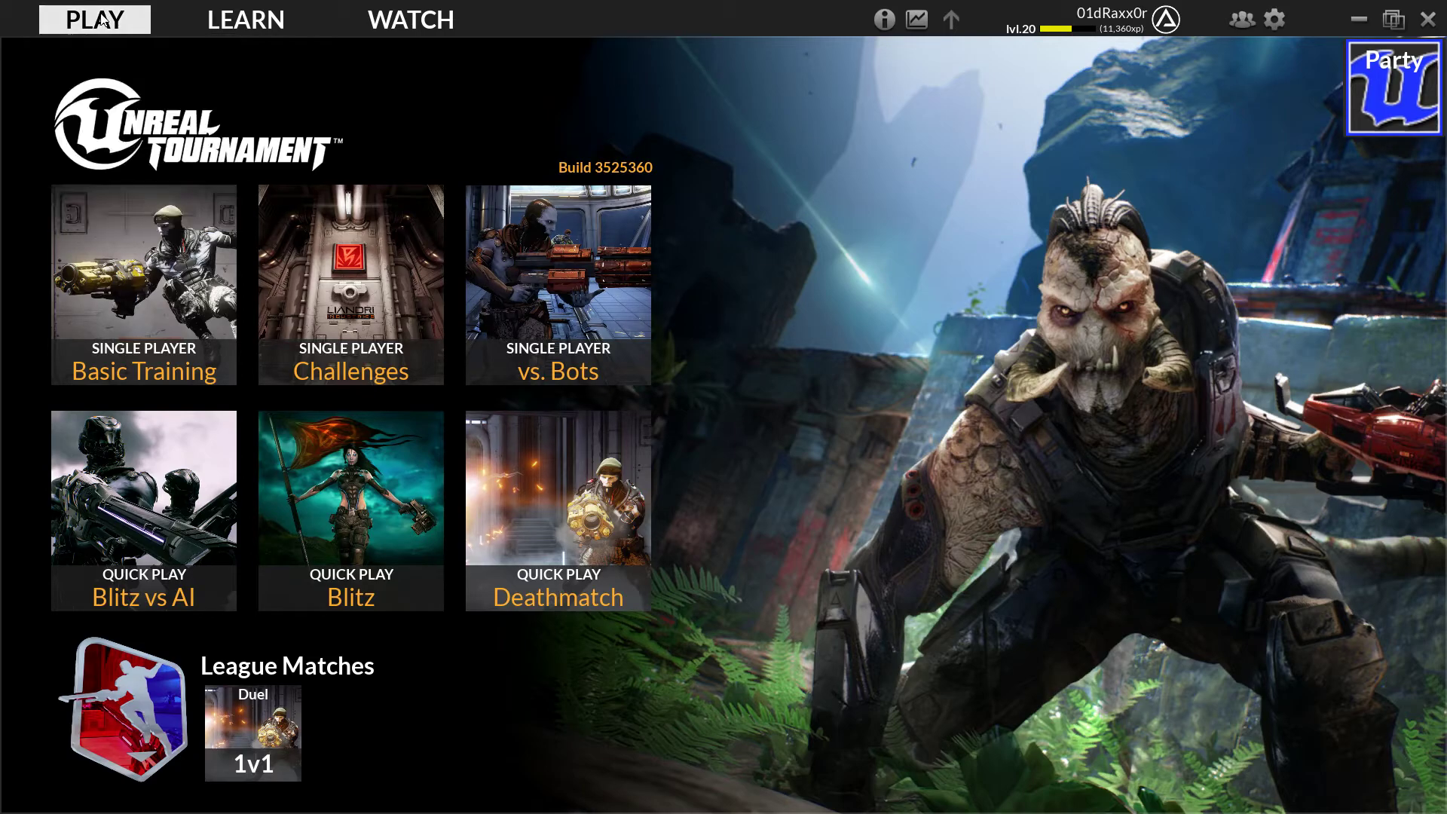
# Set up a custom single-player Deathmatch against bots with a time limit of 5 and 2 combatants
pyautogui.click(518, 246)
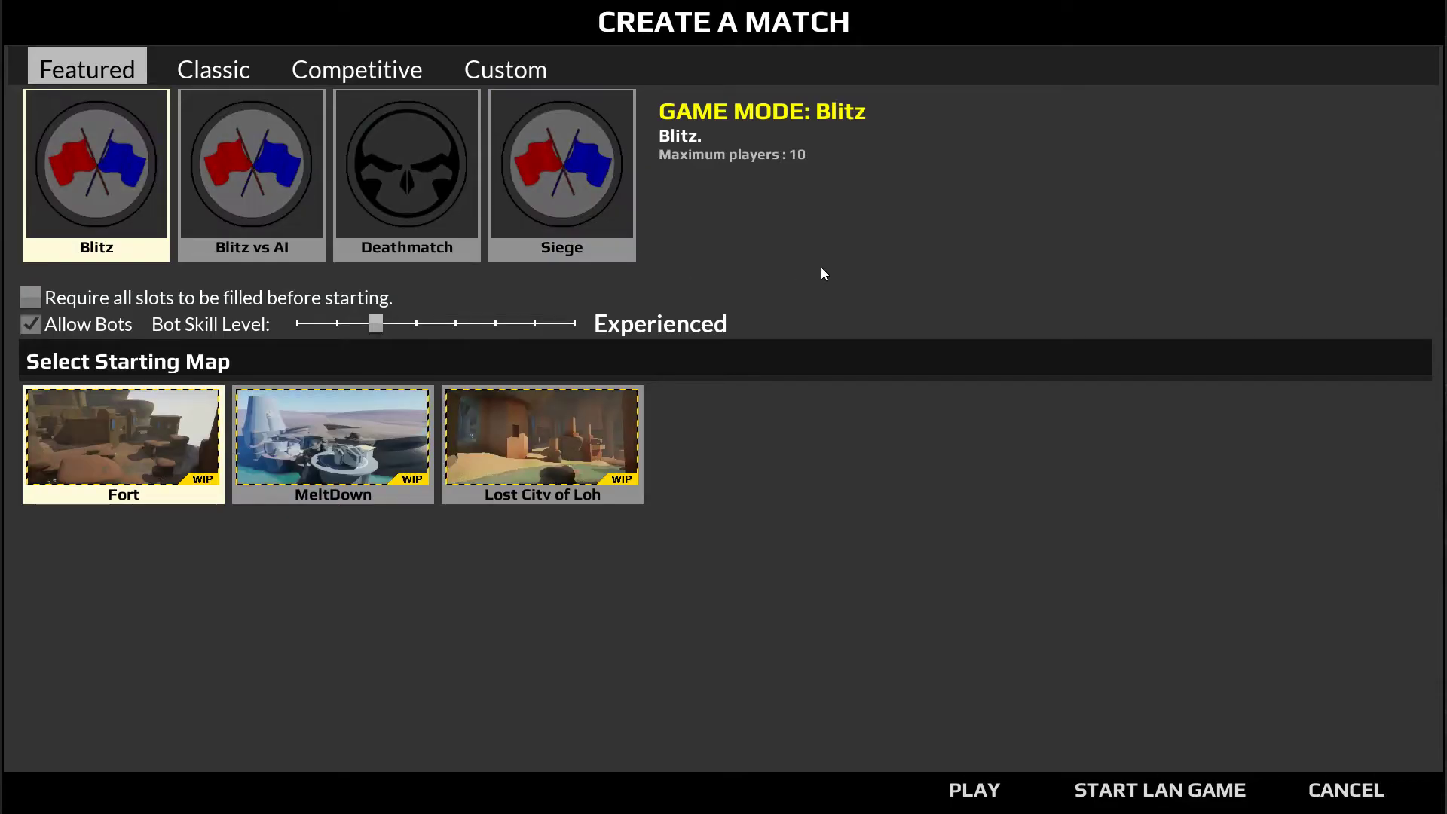
pyautogui.click(517, 62)
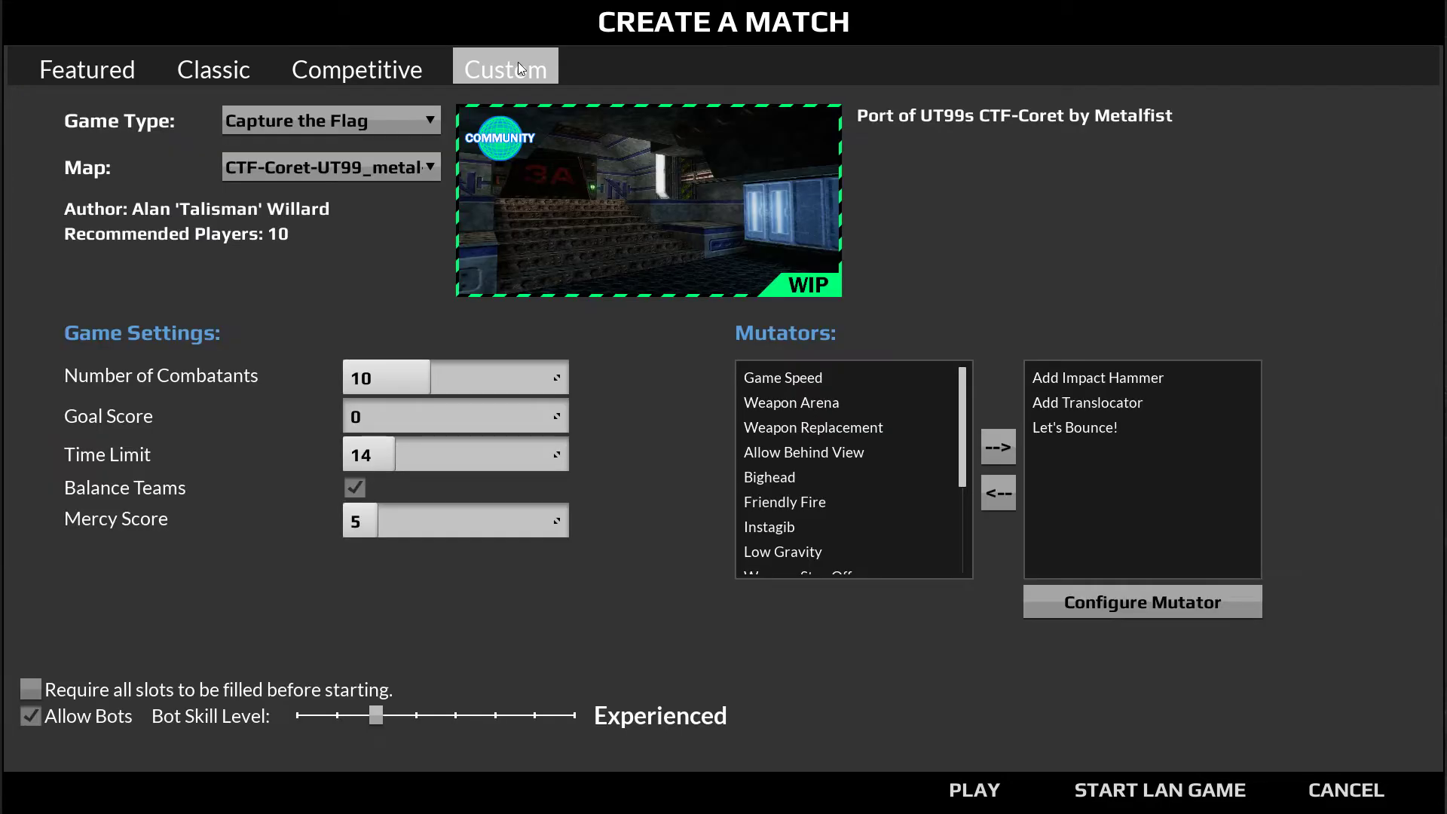
pyautogui.click(428, 123)
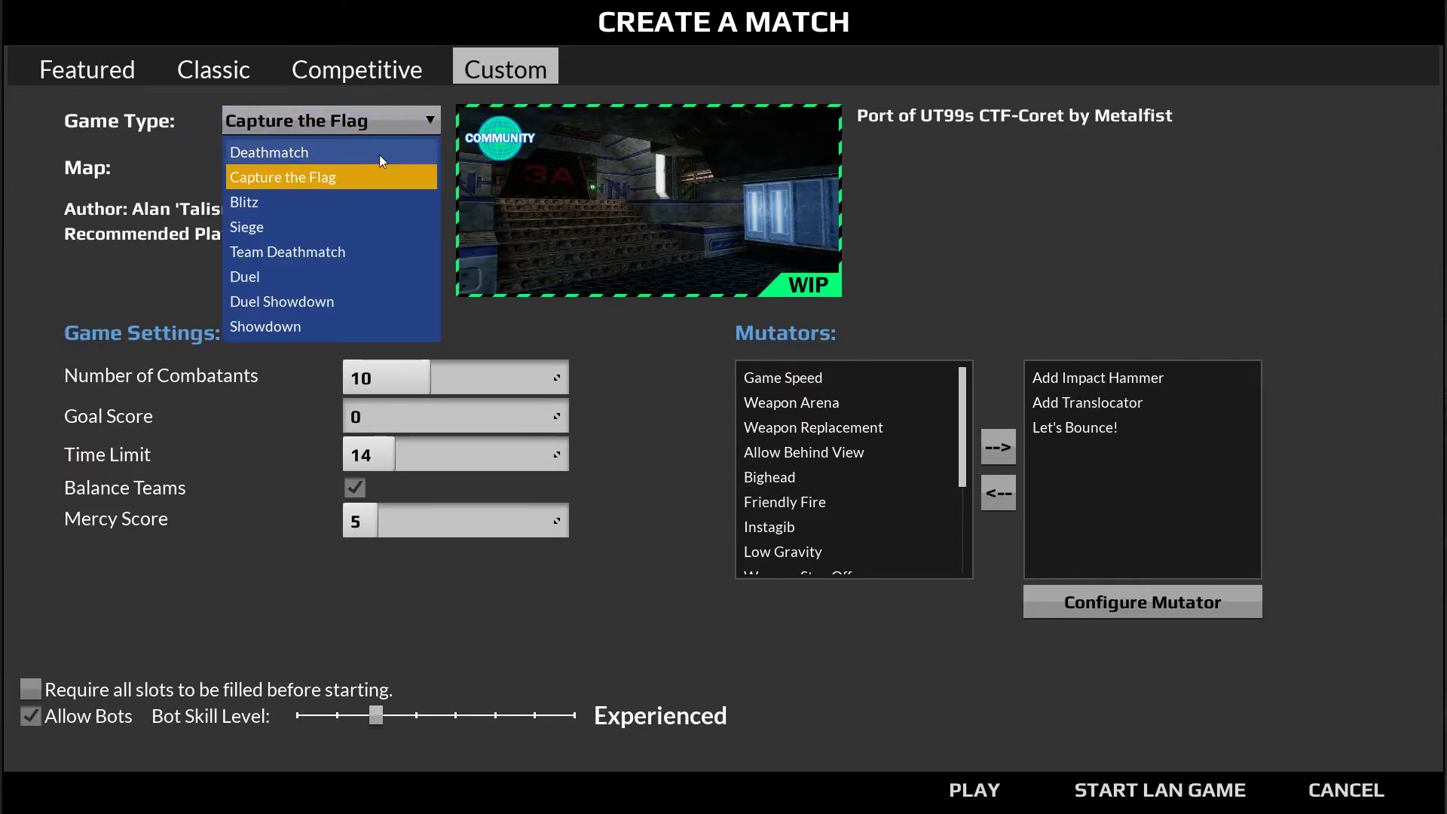
pyautogui.click(393, 148)
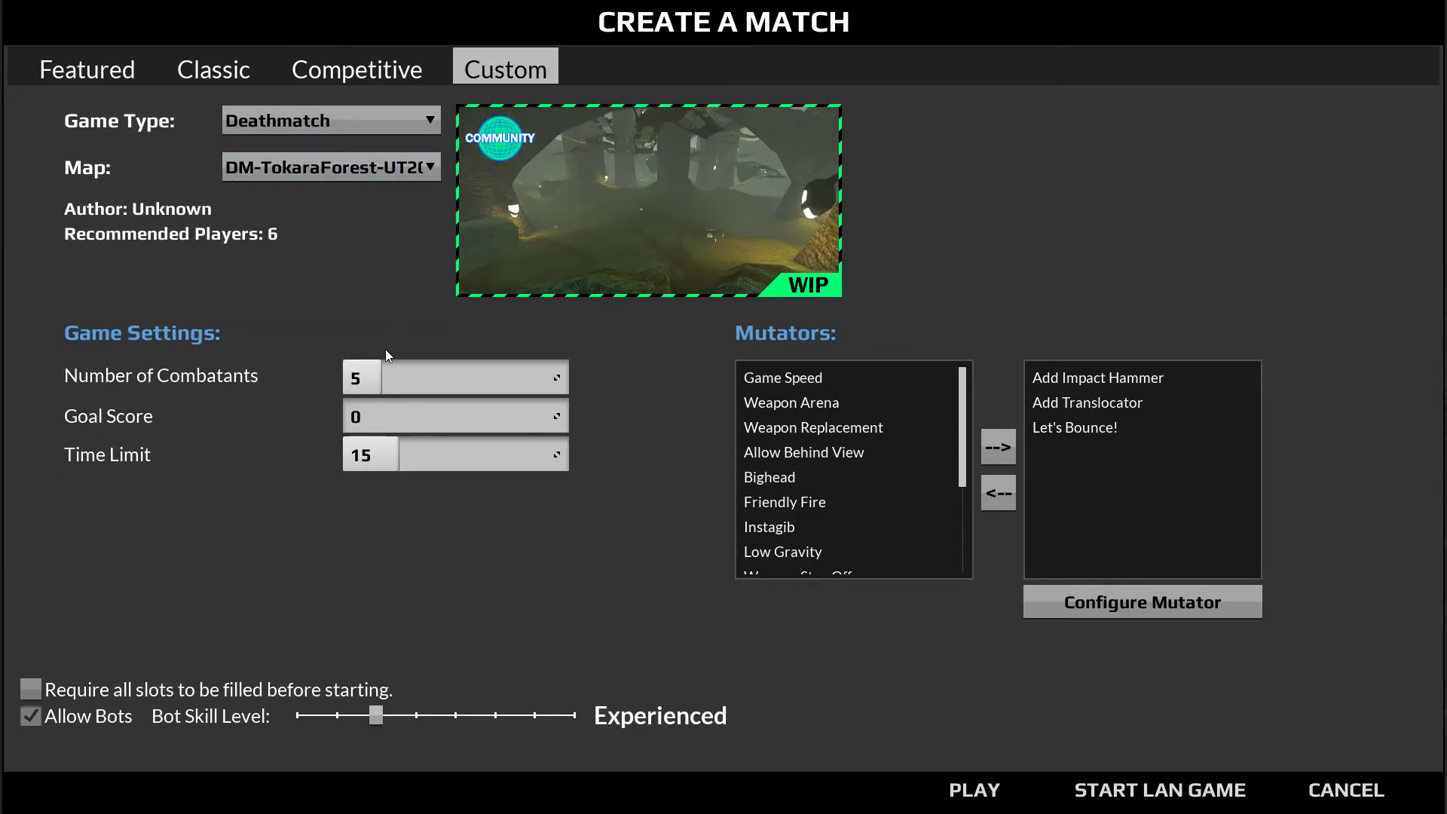
pyautogui.moveTo(366, 454); pyautogui.dragTo(342, 455)
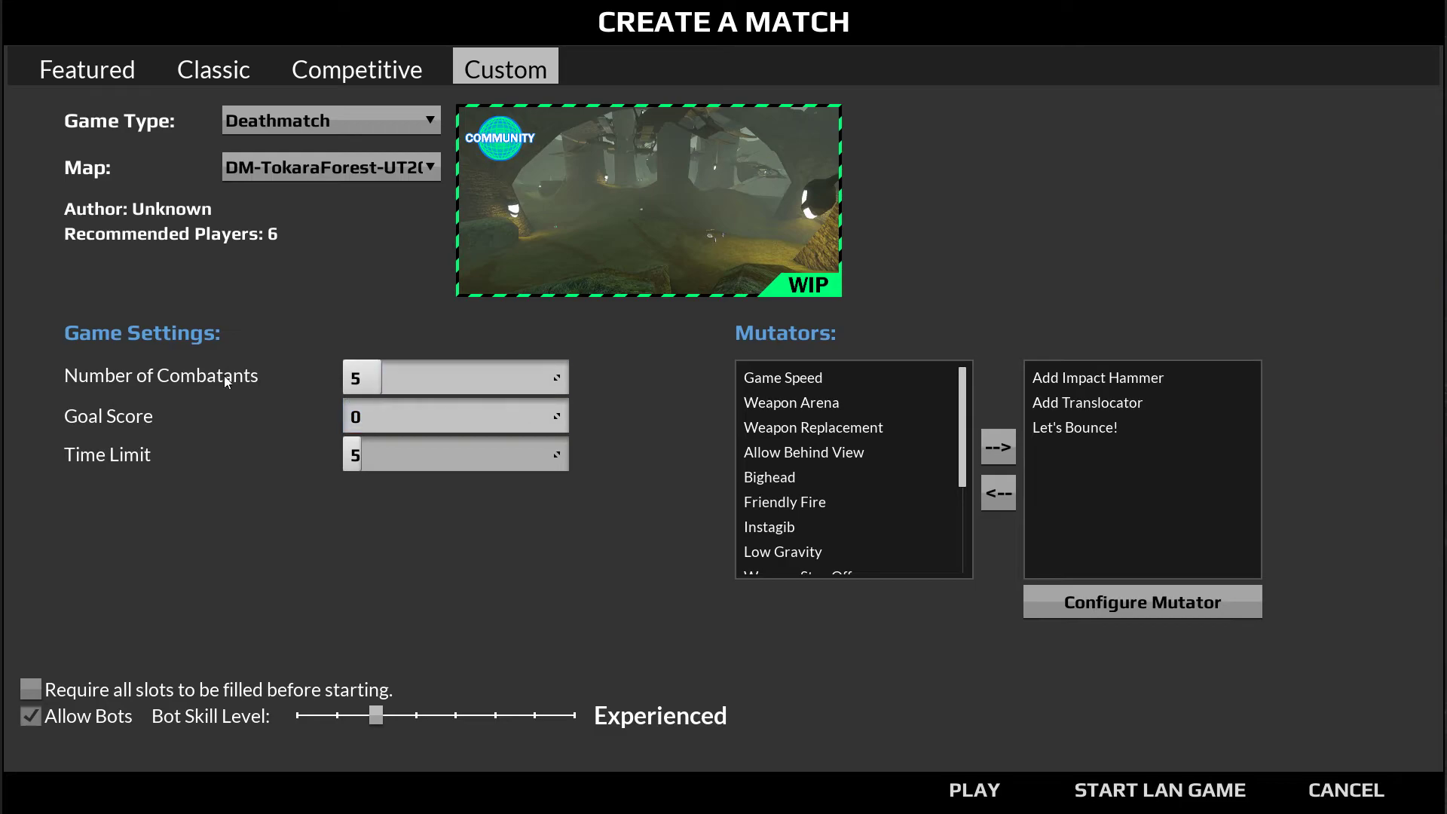
pyautogui.moveTo(391, 384); pyautogui.dragTo(347, 384)
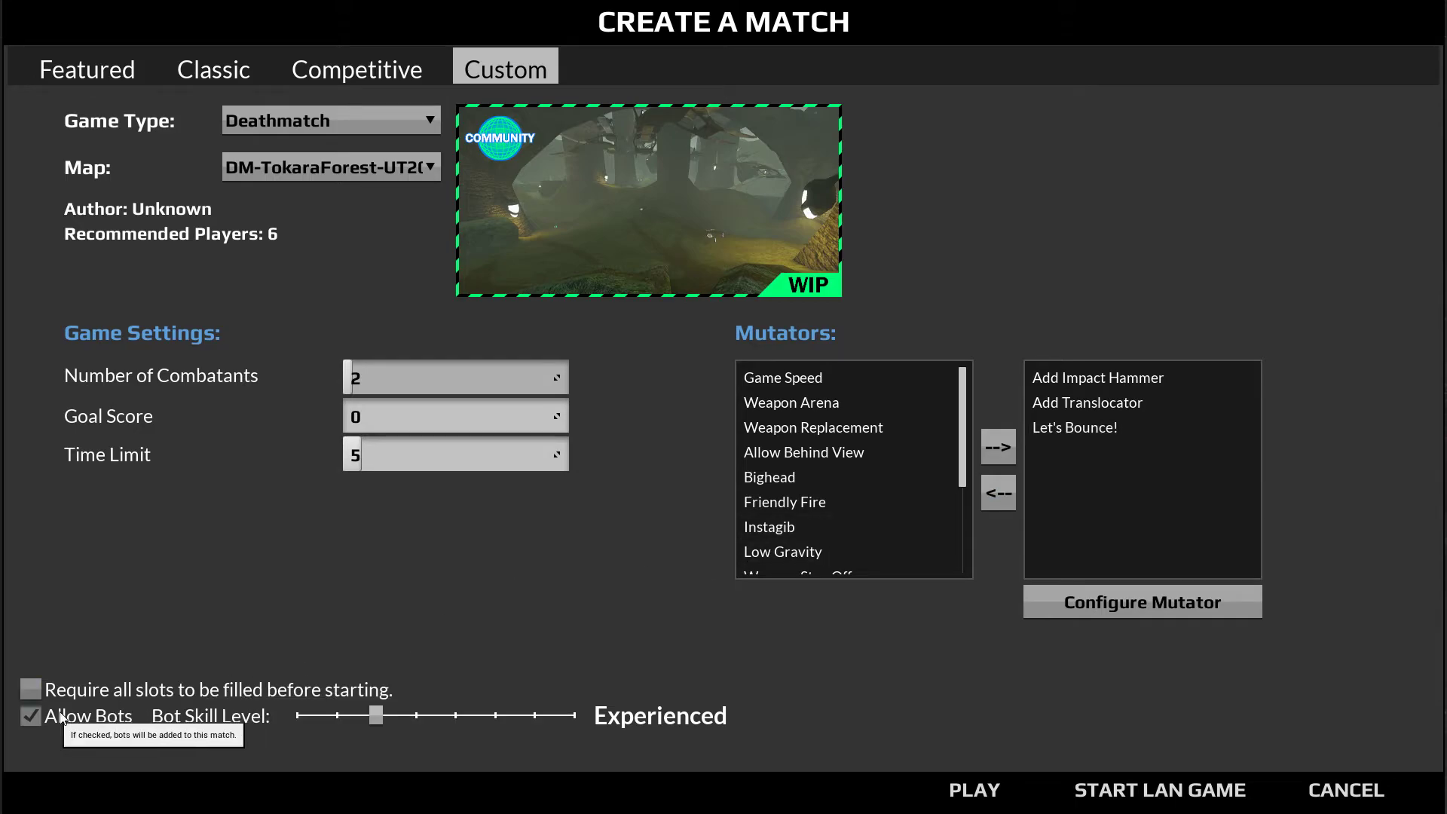
# Add the Low Gravity mutator to the match and start playing it
pyautogui.click(820, 551)
pyautogui.click(997, 447)
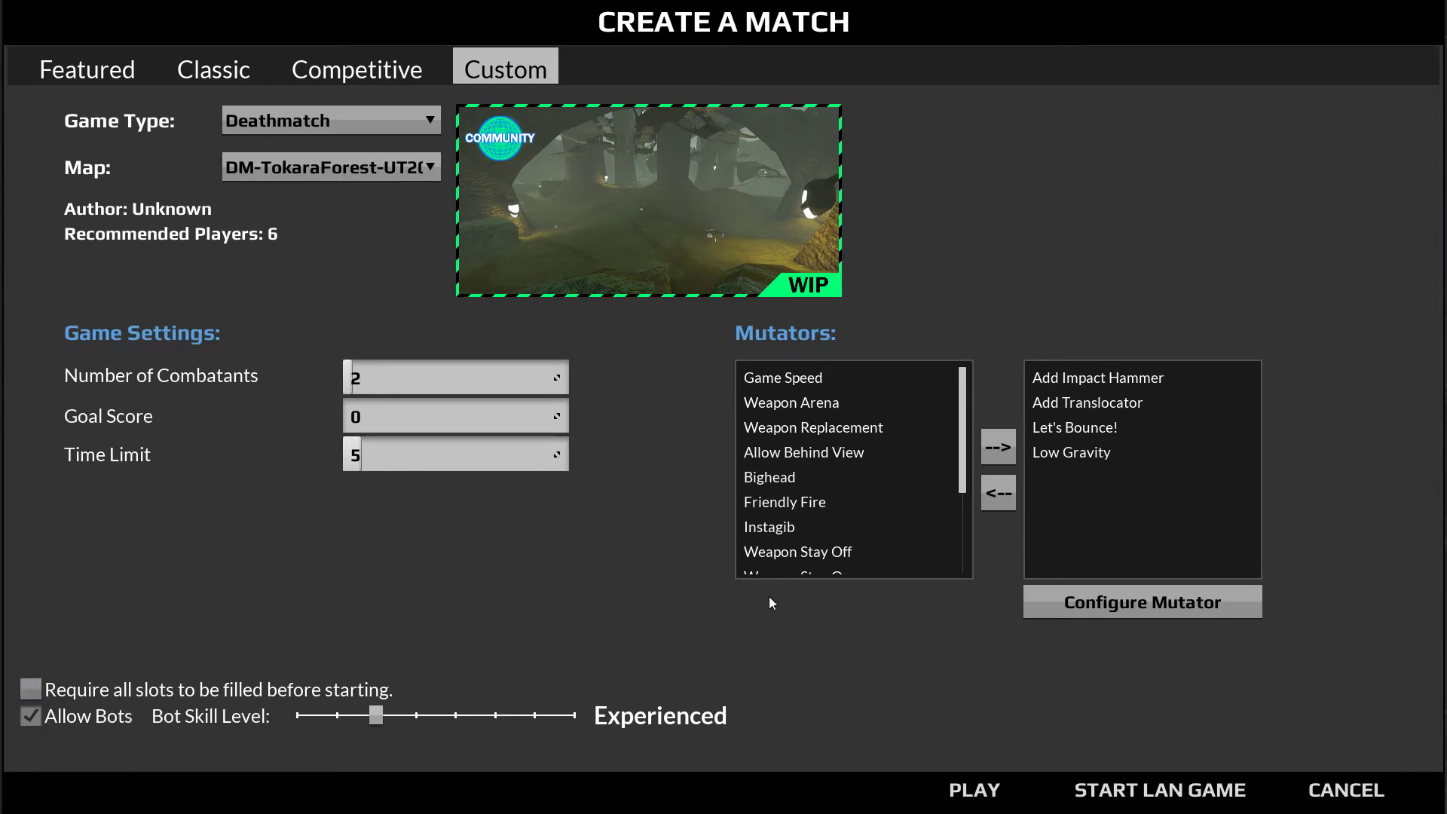
pyautogui.click(975, 791)
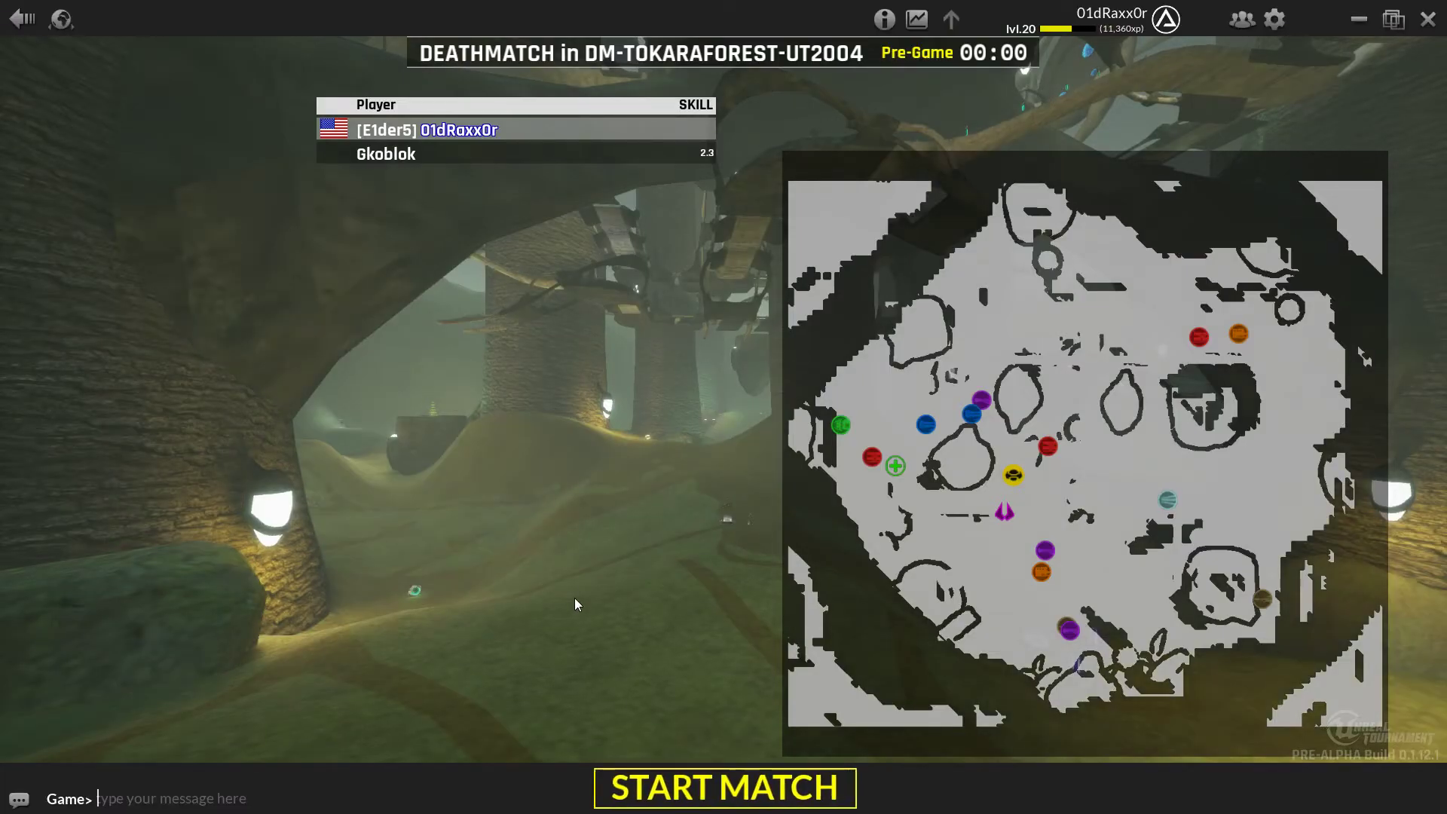
pyautogui.click(725, 787)
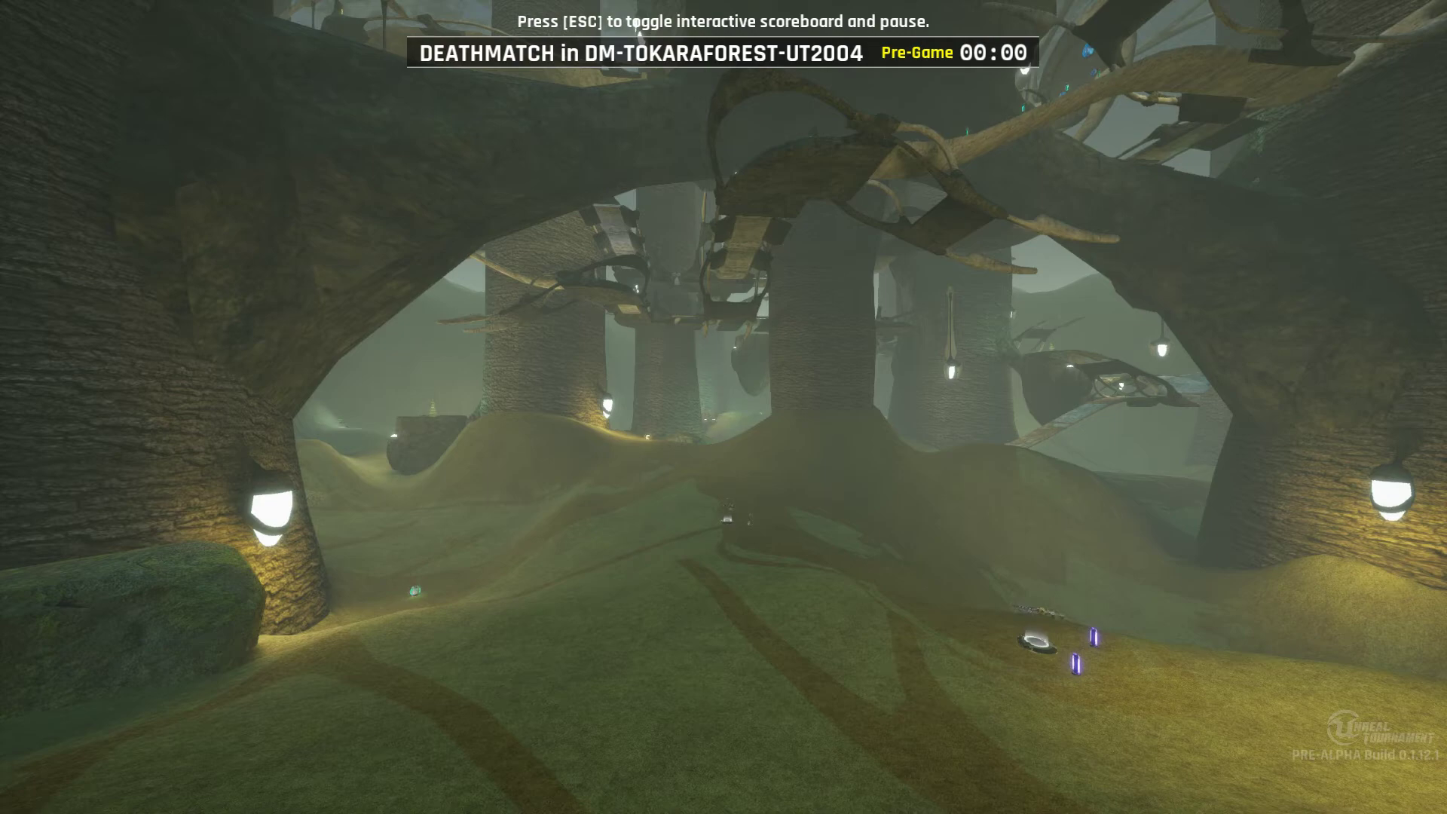
pyautogui.press('XF86AudioLowerVolume')
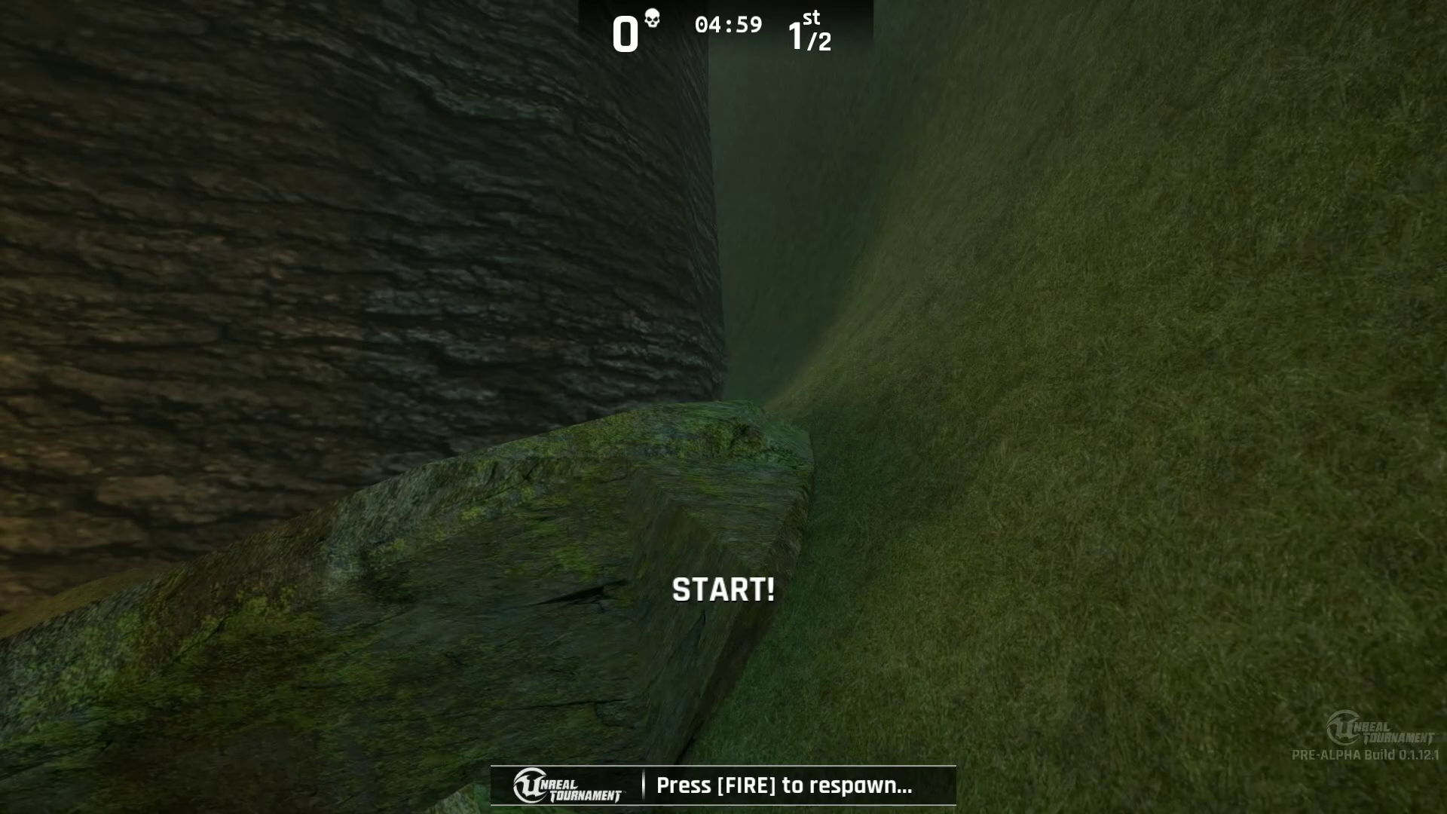
# Spawn into the match, move along the bridge and switch to third-person view with the behindview console command
pyautogui.press('Tab')
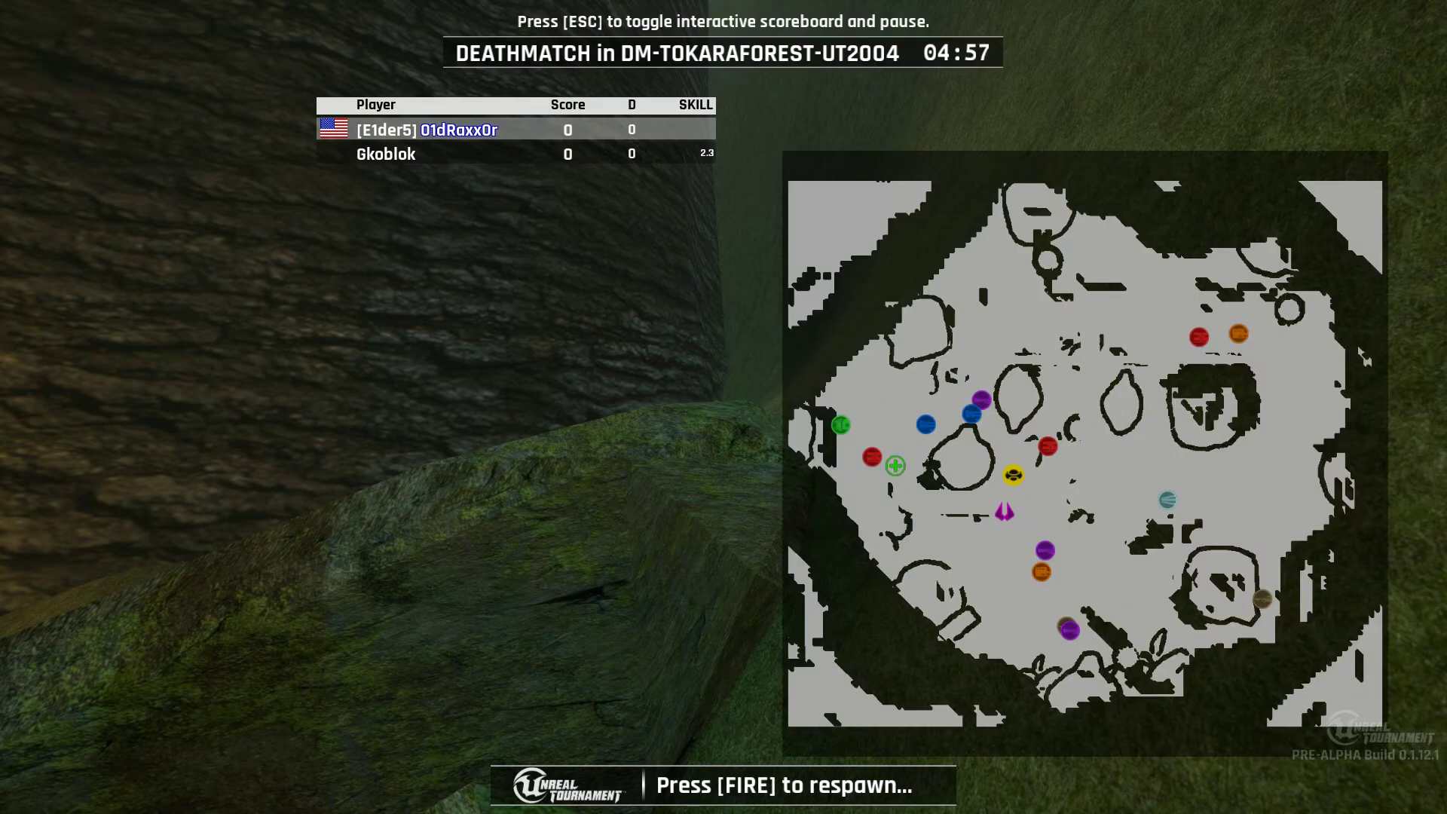
pyautogui.click(724, 407)
pyautogui.press('w')
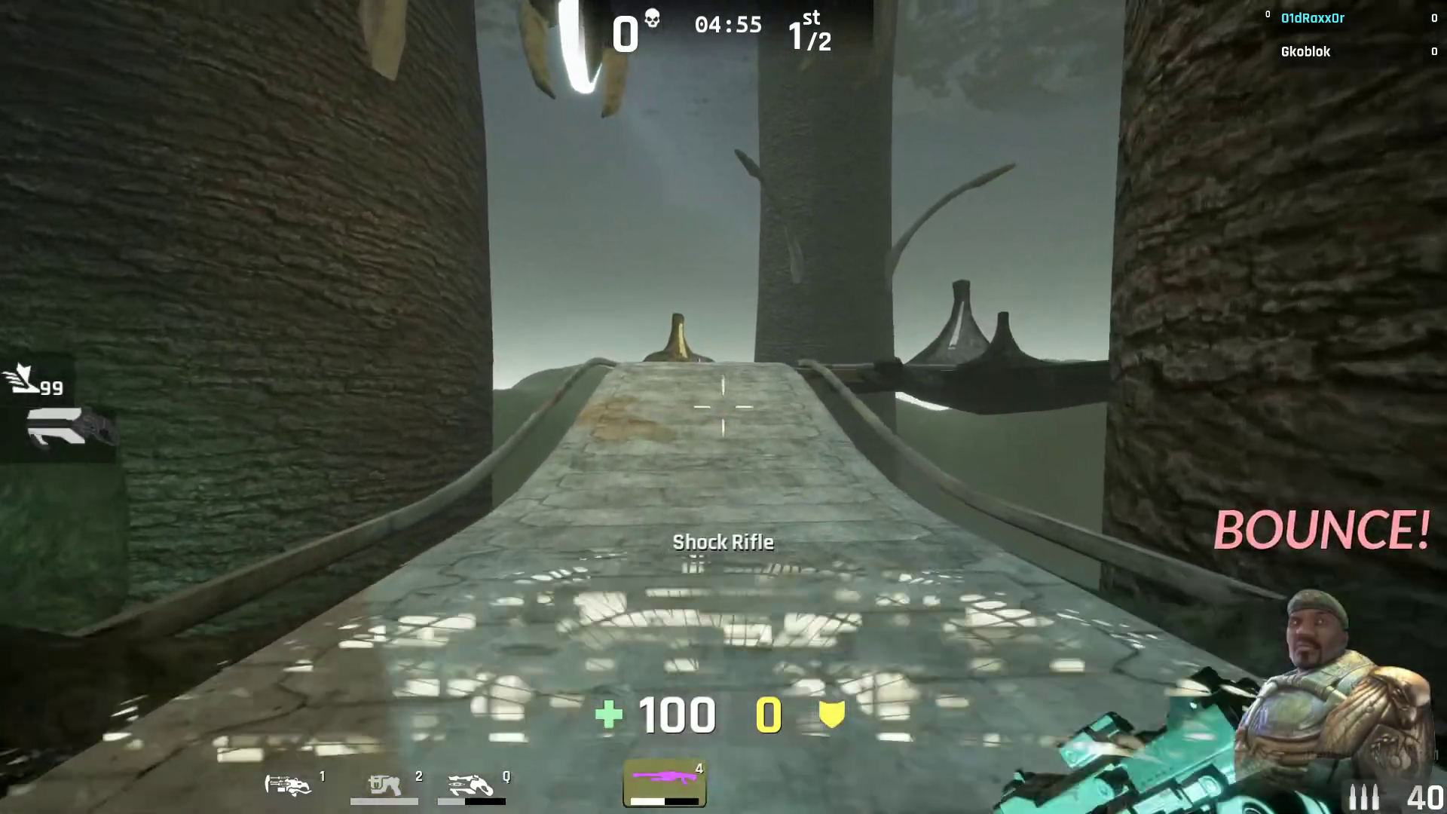
pyautogui.press('w')
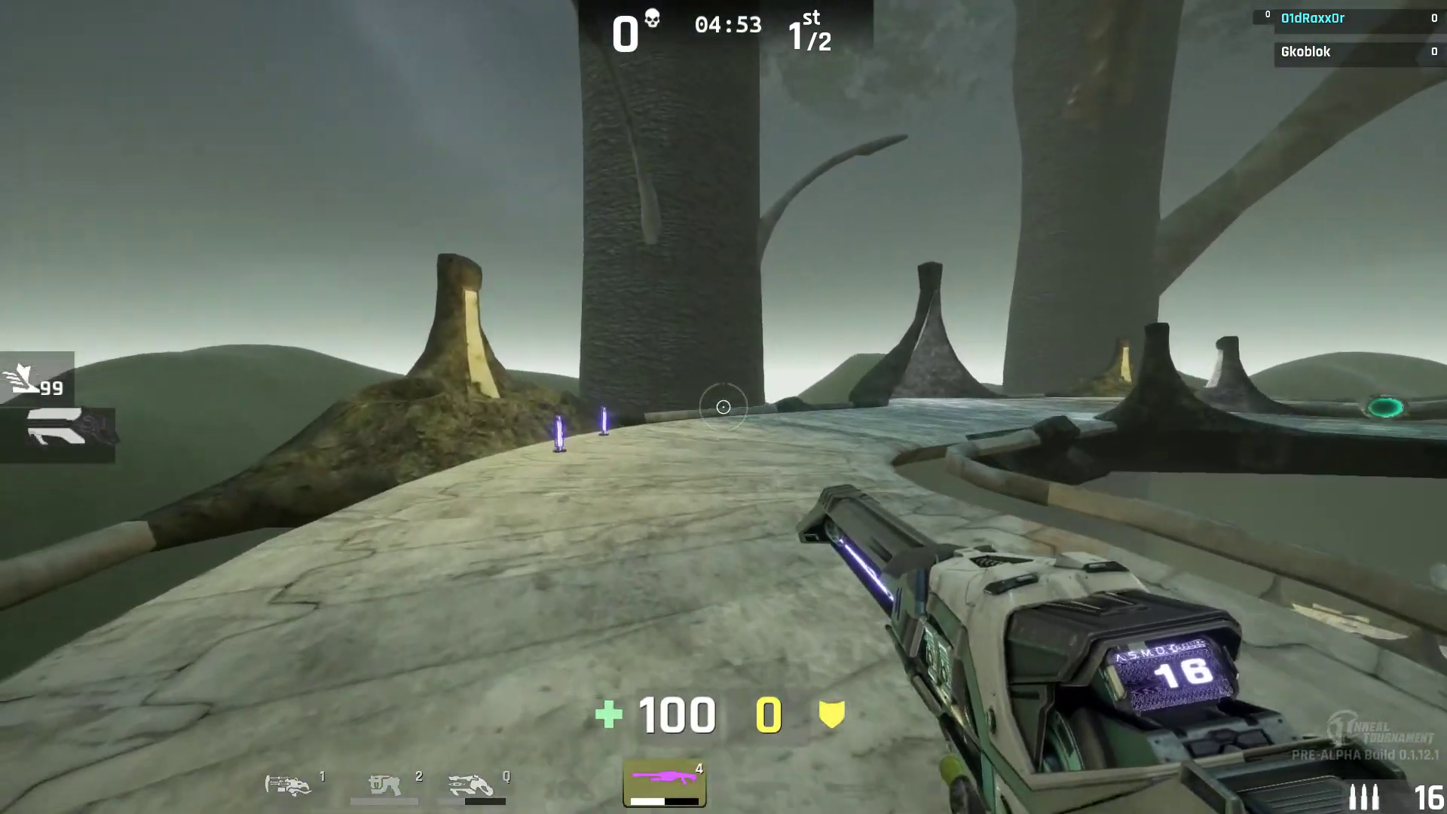
pyautogui.press('w')
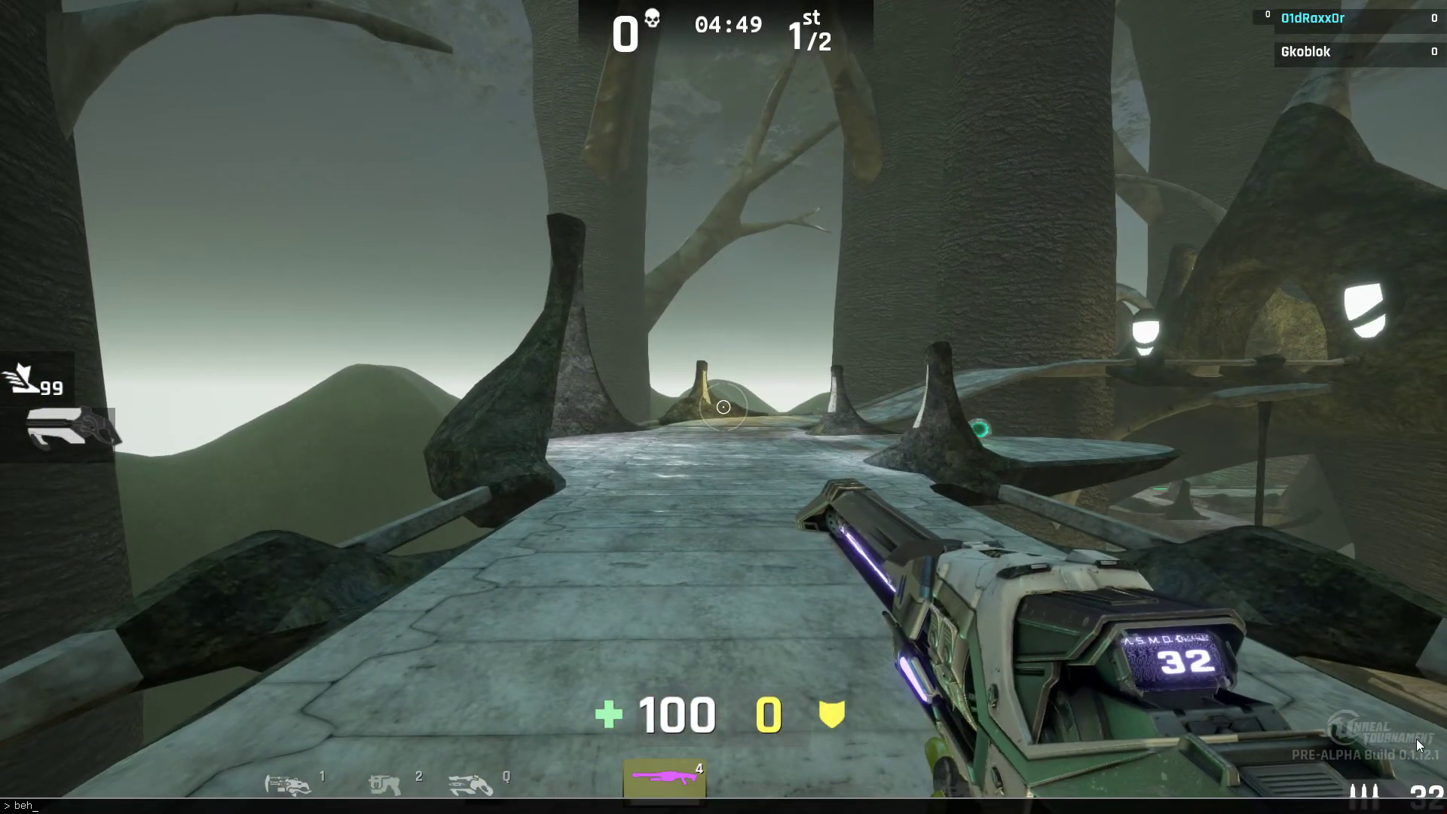
pyautogui.press('Return')
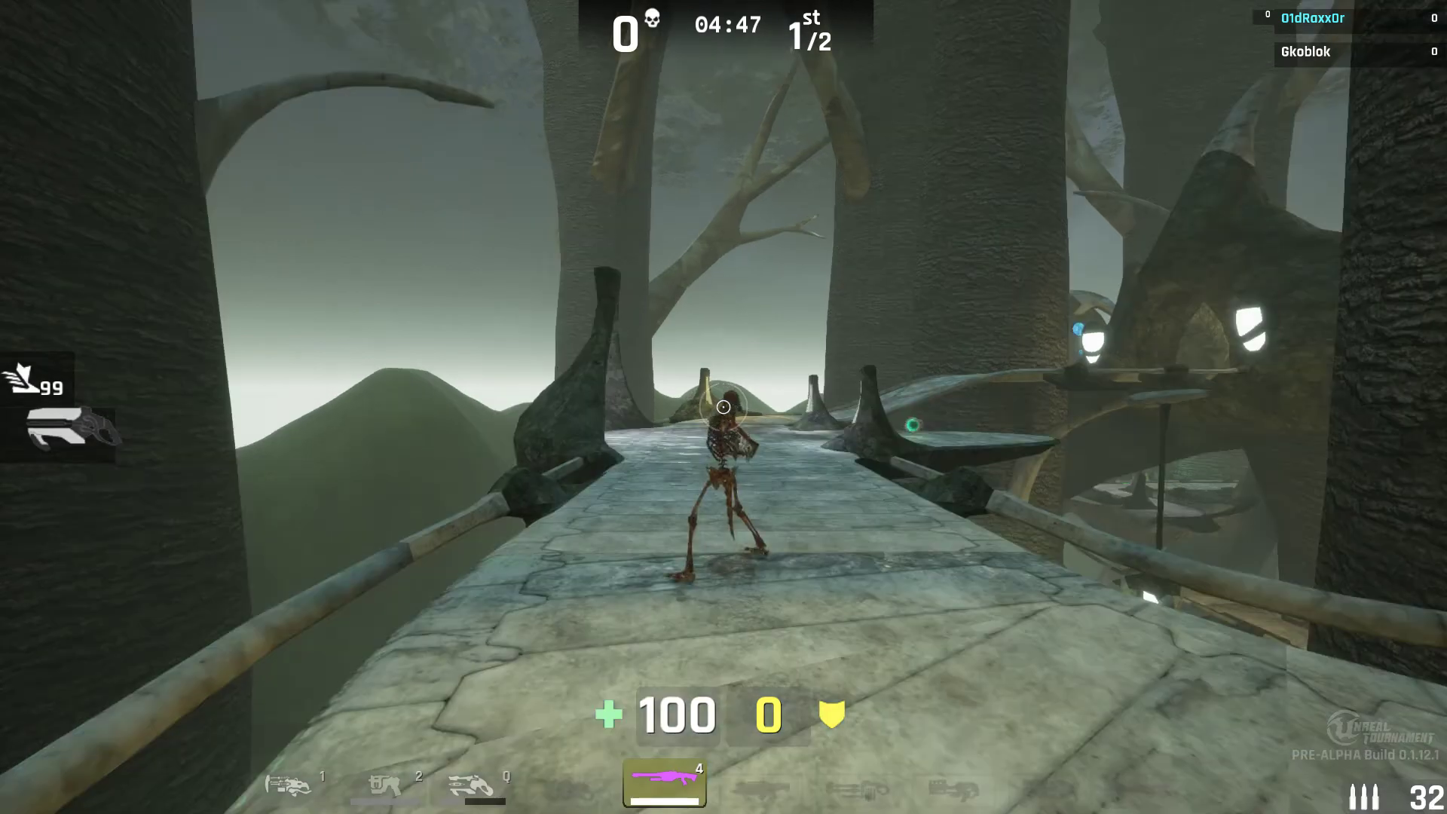
# Run through the archway and around the blue crystal arena to examine the SkaarjBones character from behind
pyautogui.press('w')
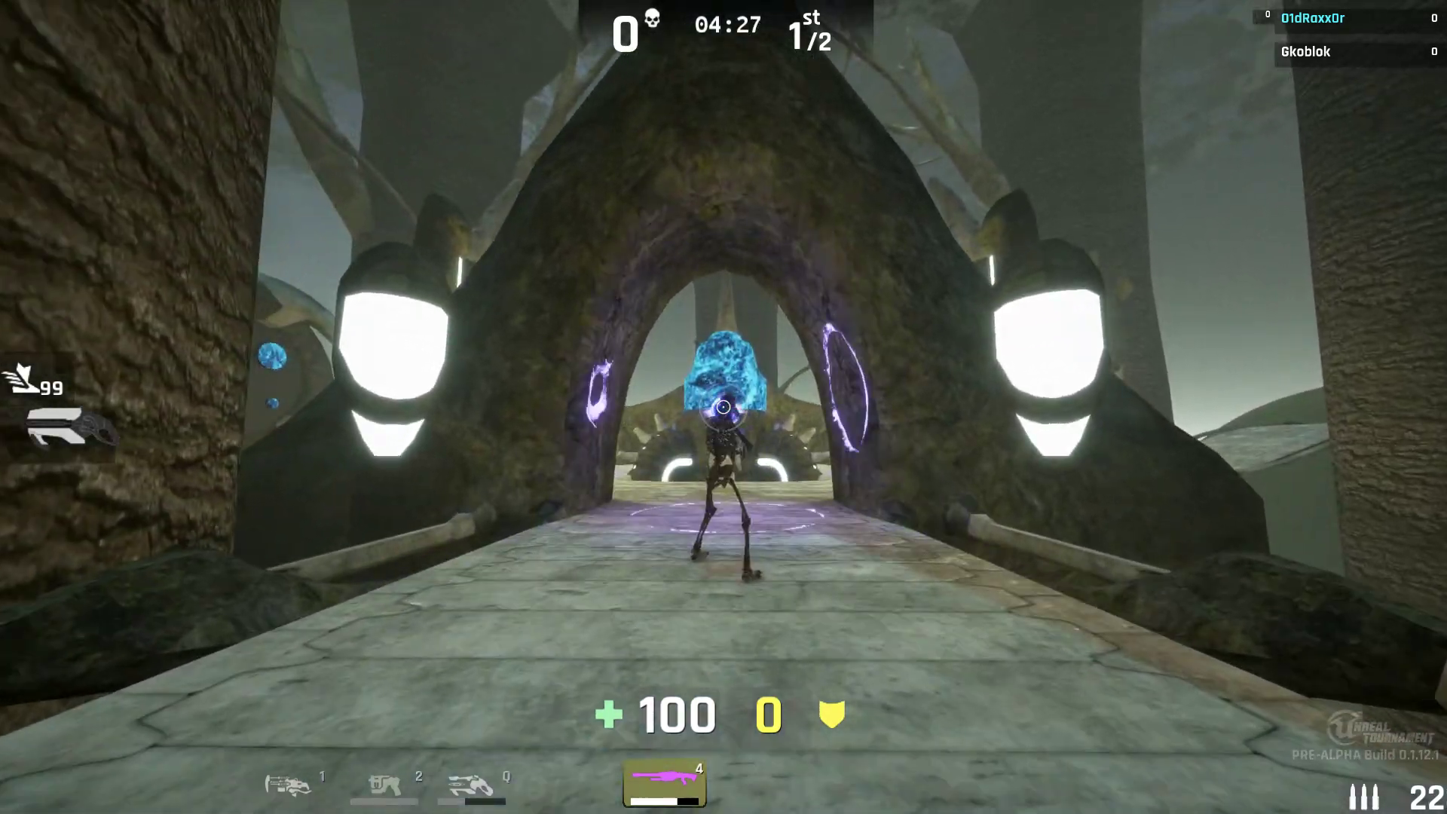
pyautogui.click(723, 407)
pyautogui.press('w')
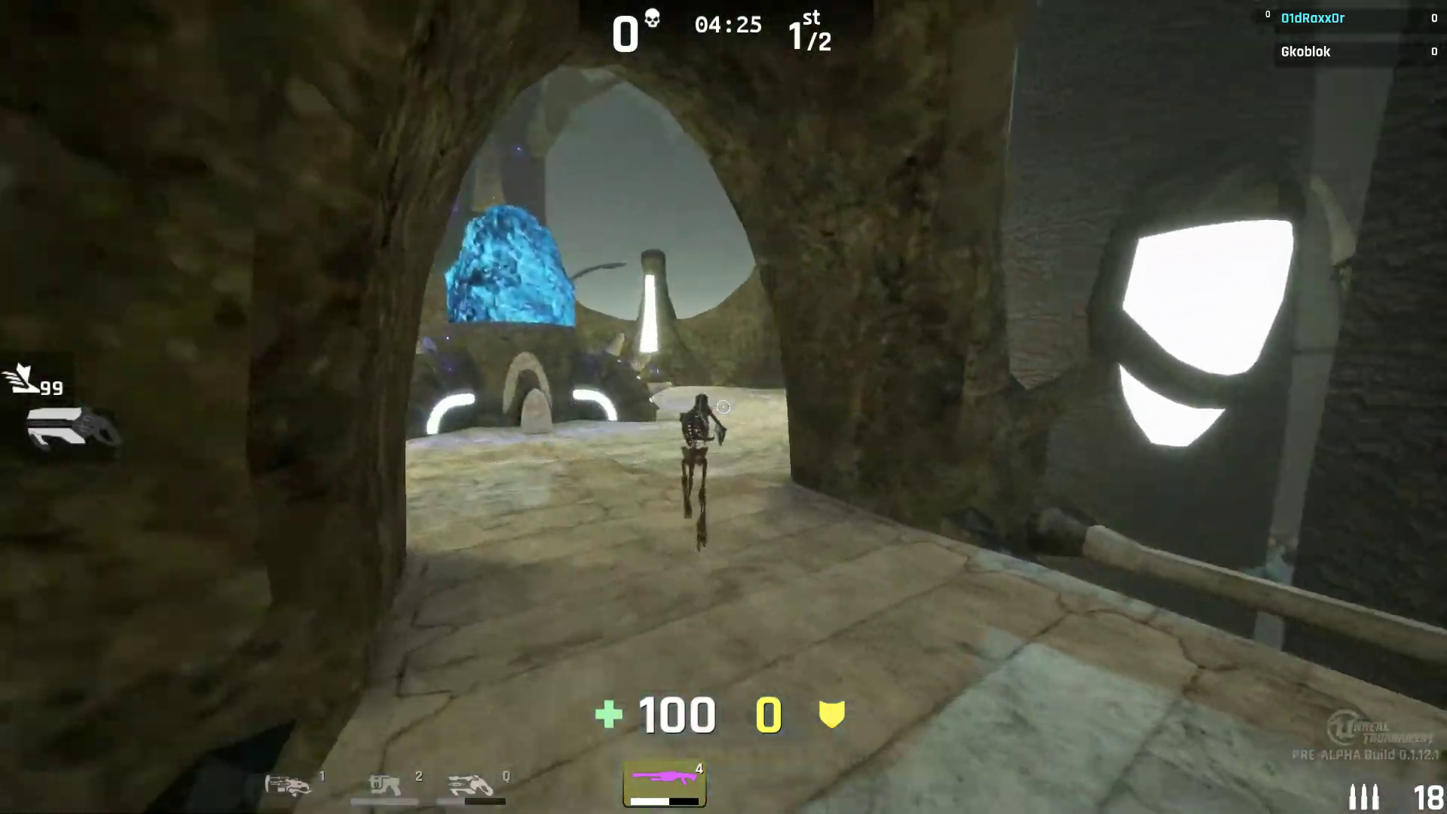
pyautogui.press('w')
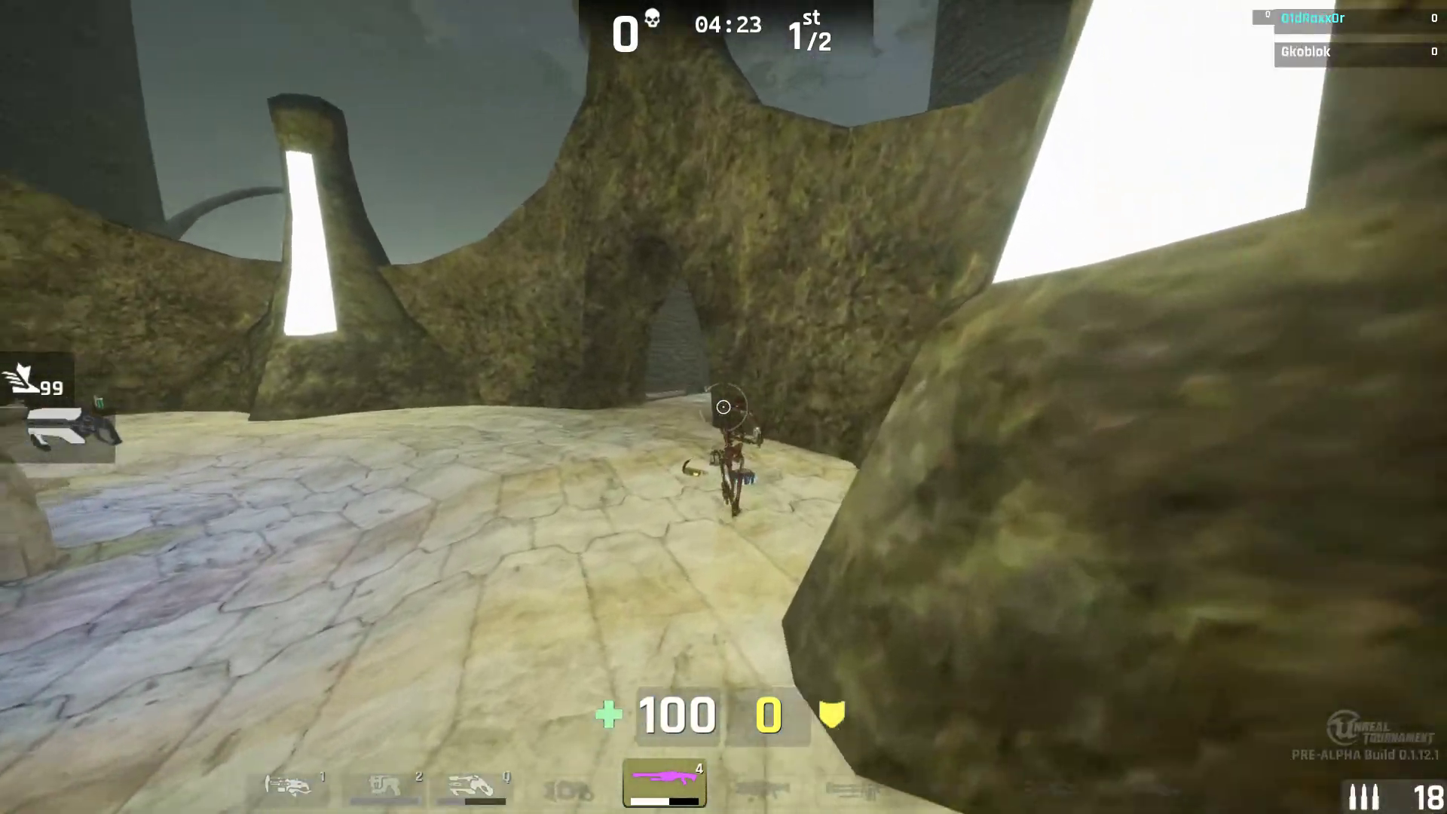
pyautogui.press('w')
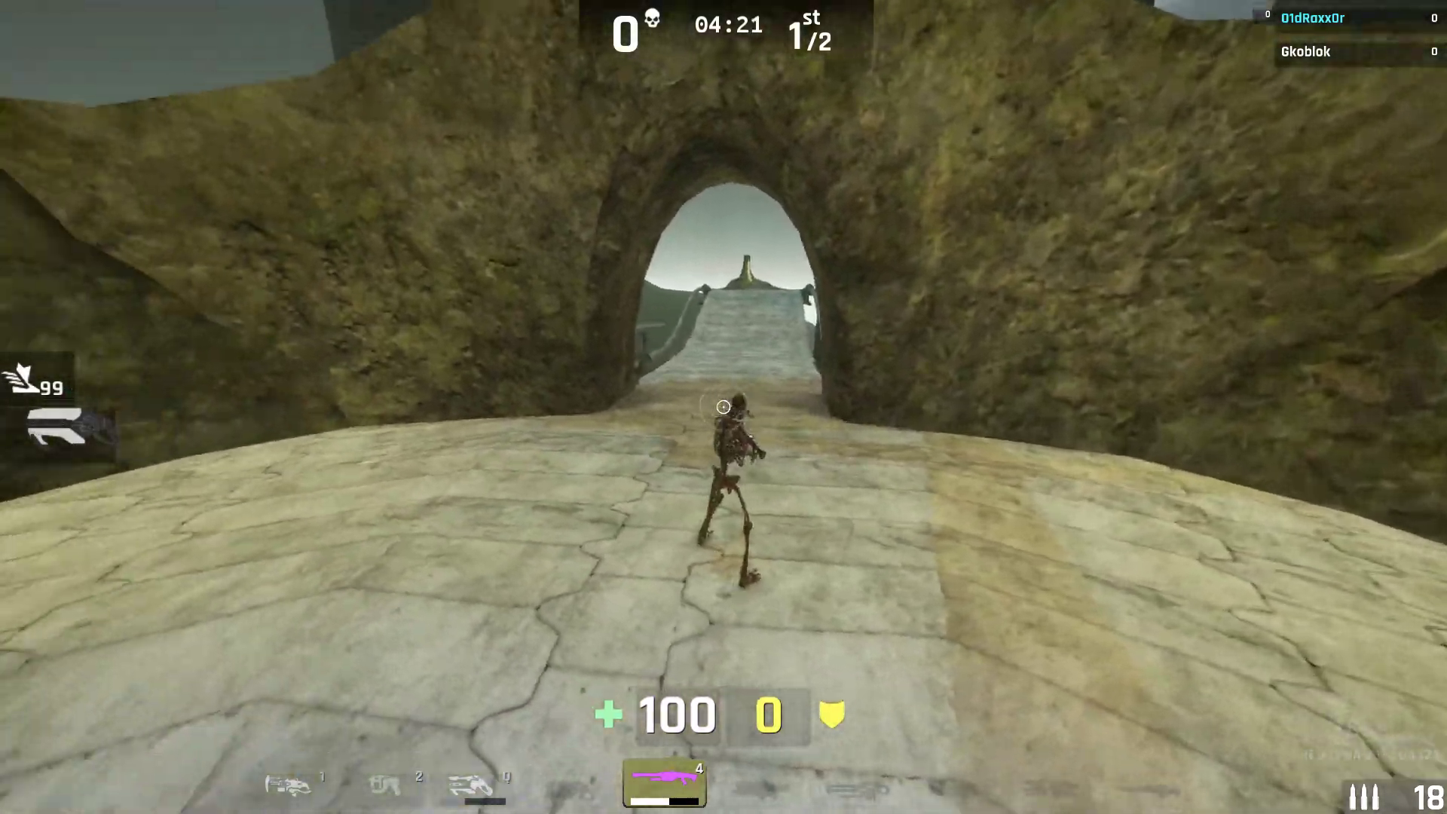
pyautogui.press('w')
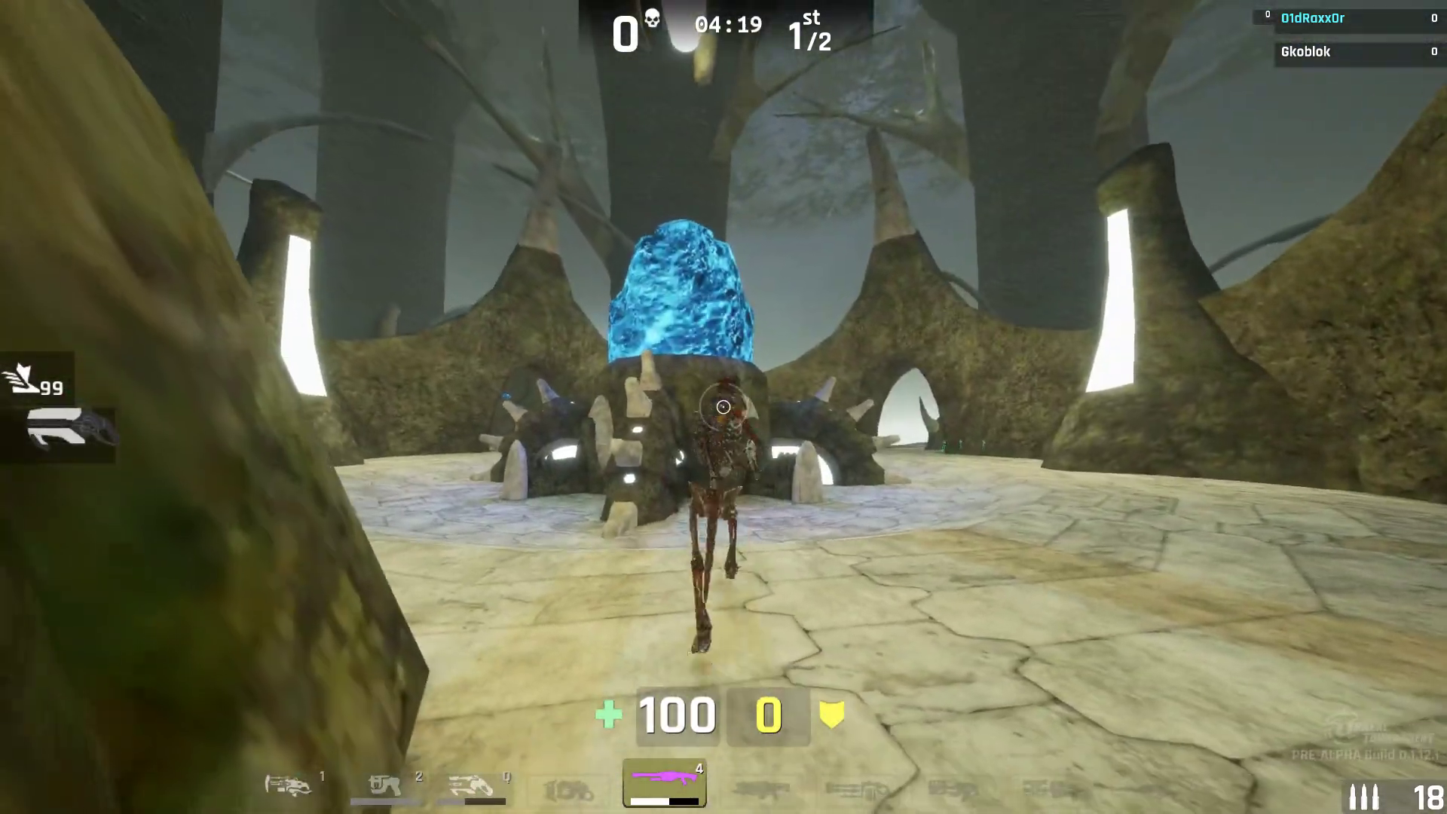
pyautogui.press('w')
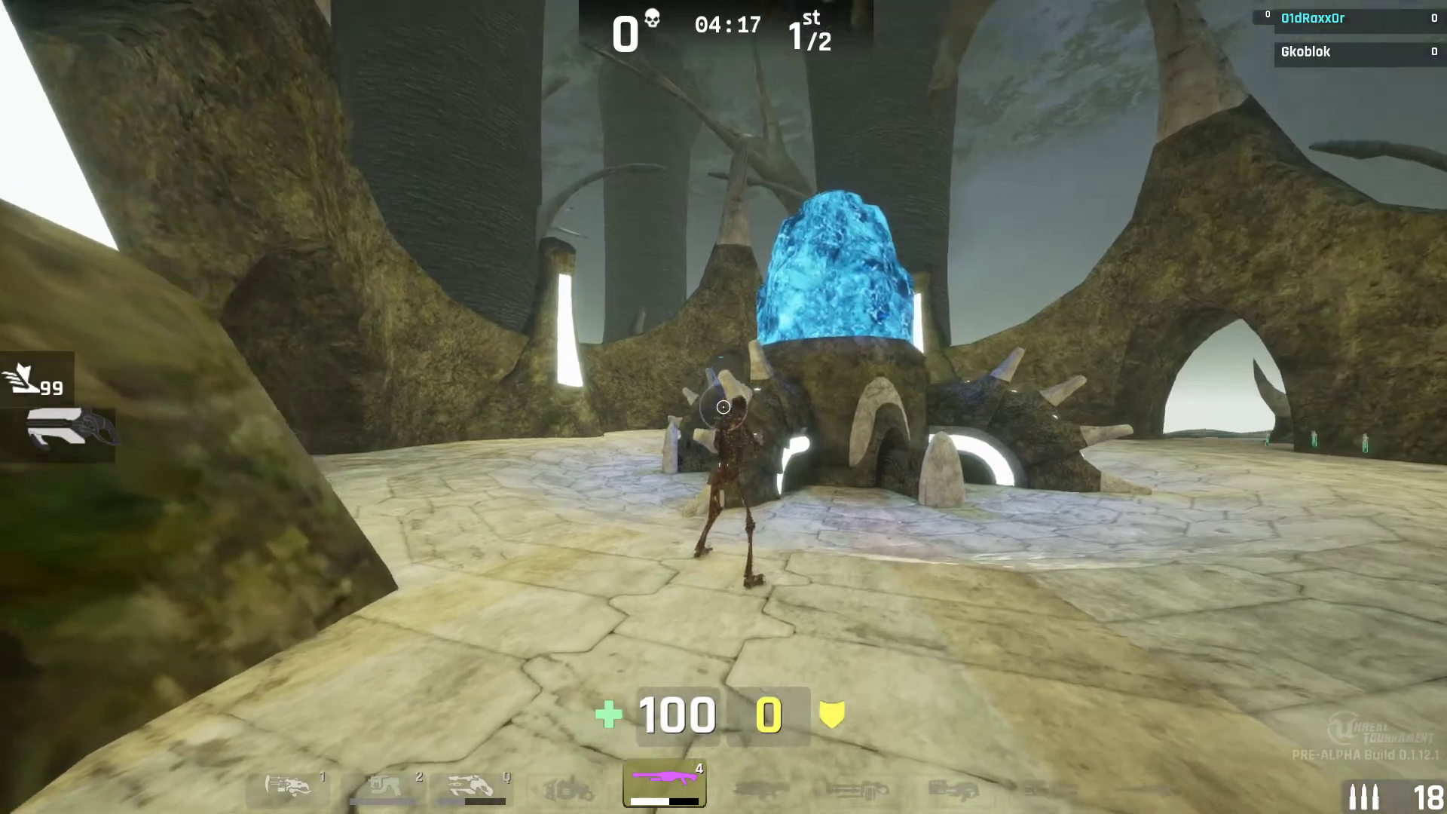
pyautogui.press('w')
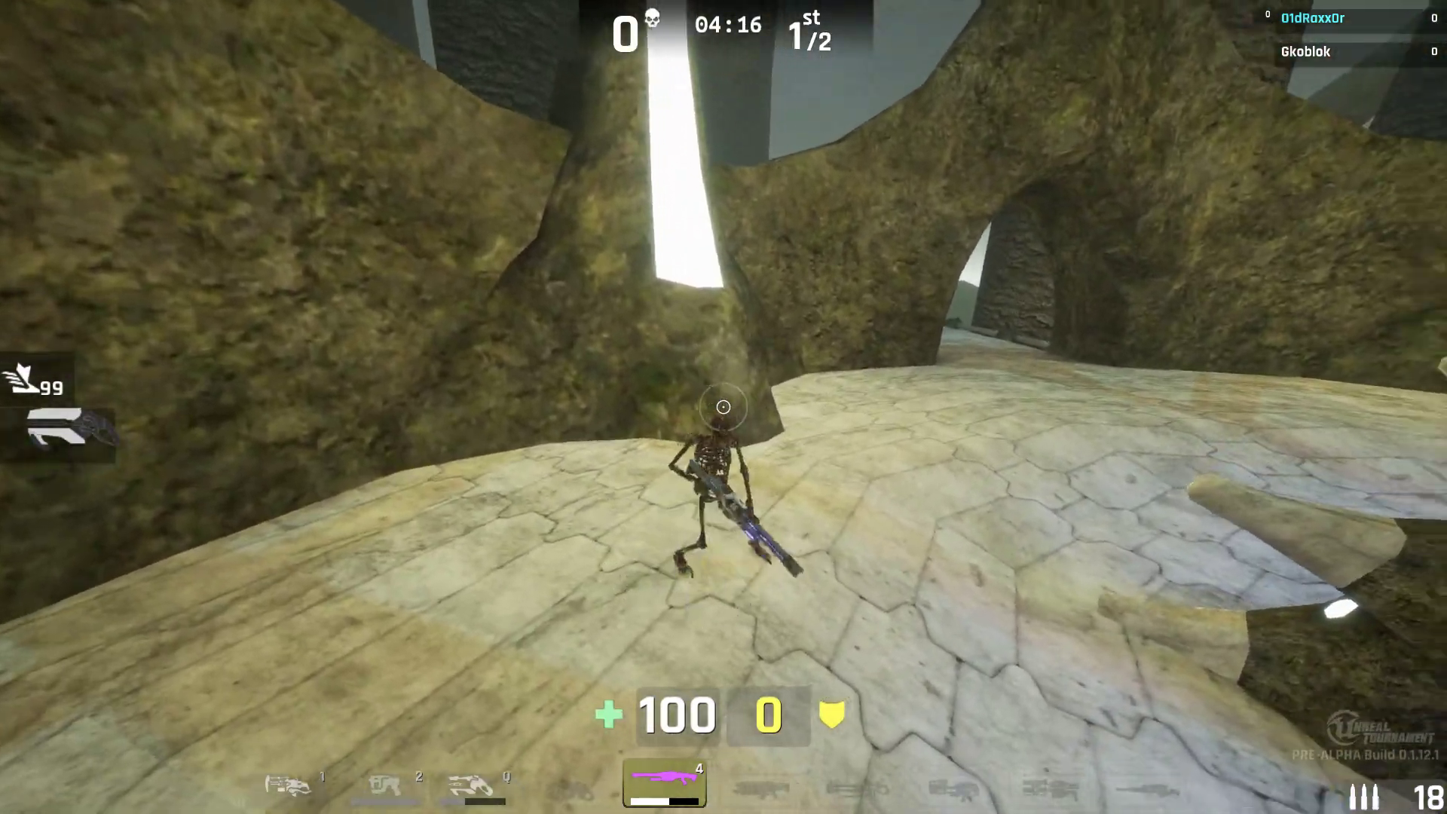
pyautogui.press('w')
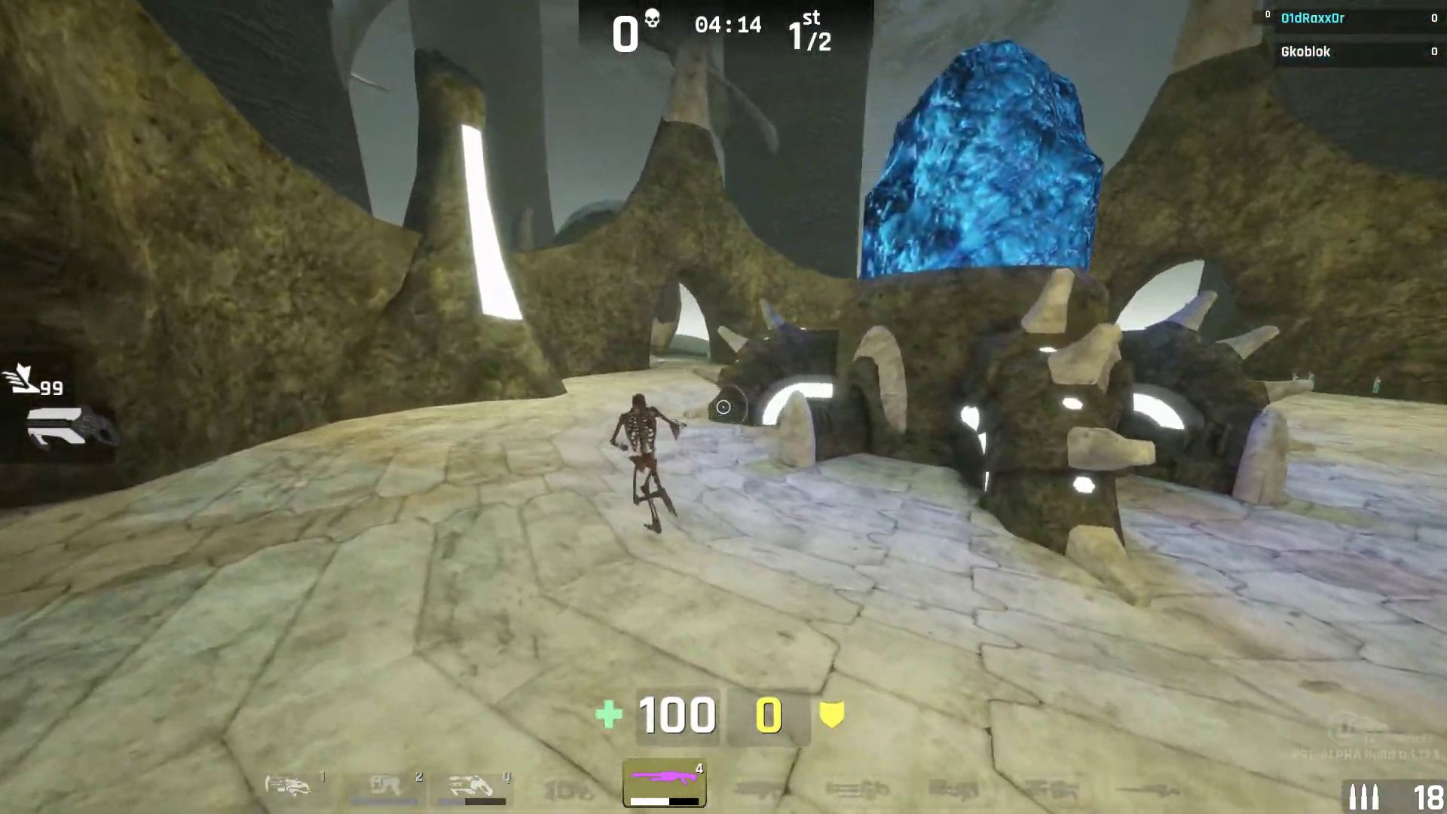
# Return to first-person view with the behindview console command, and run and jump high above the platforms
pyautogui.press('w')
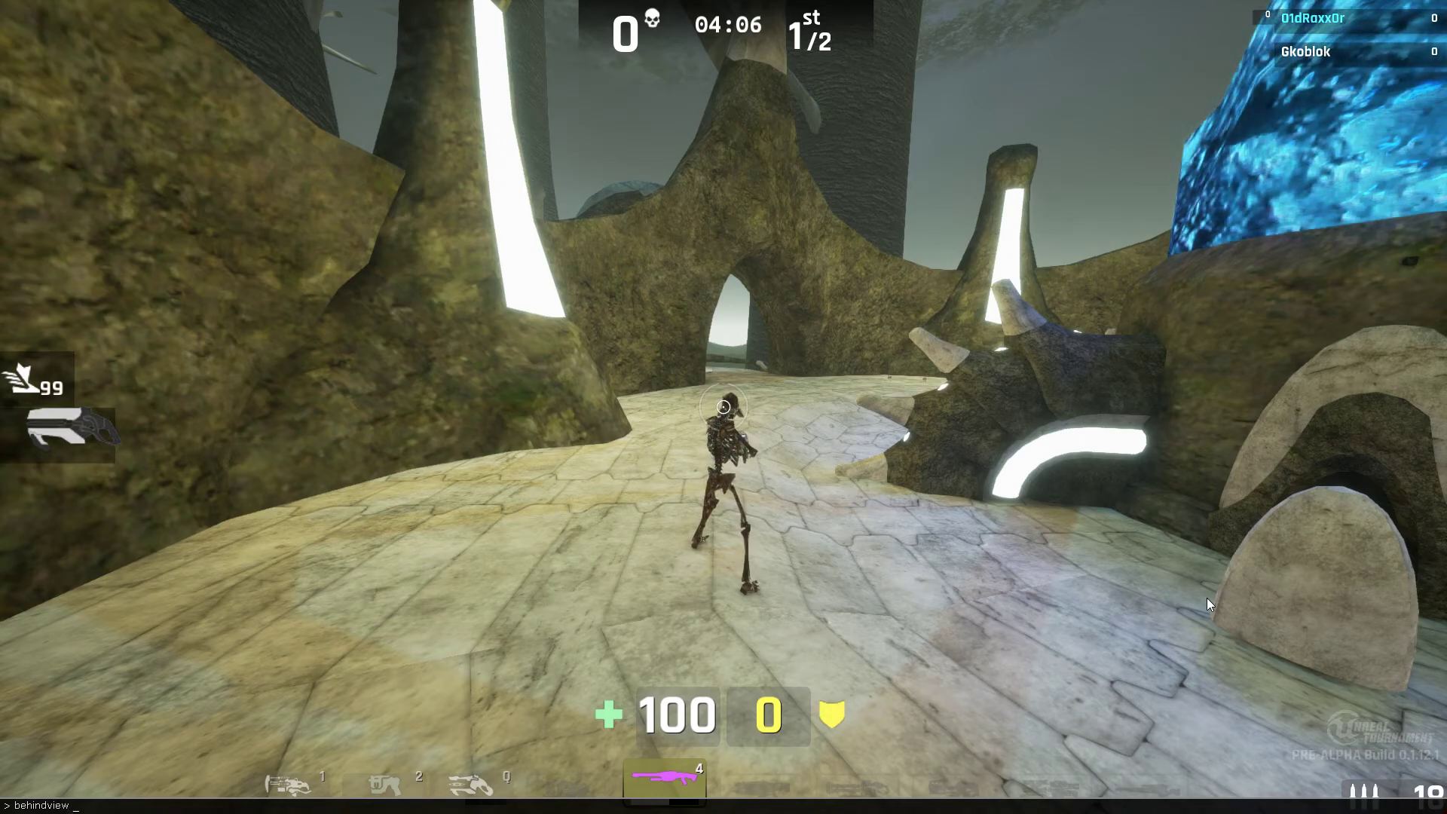
pyautogui.press('Return')
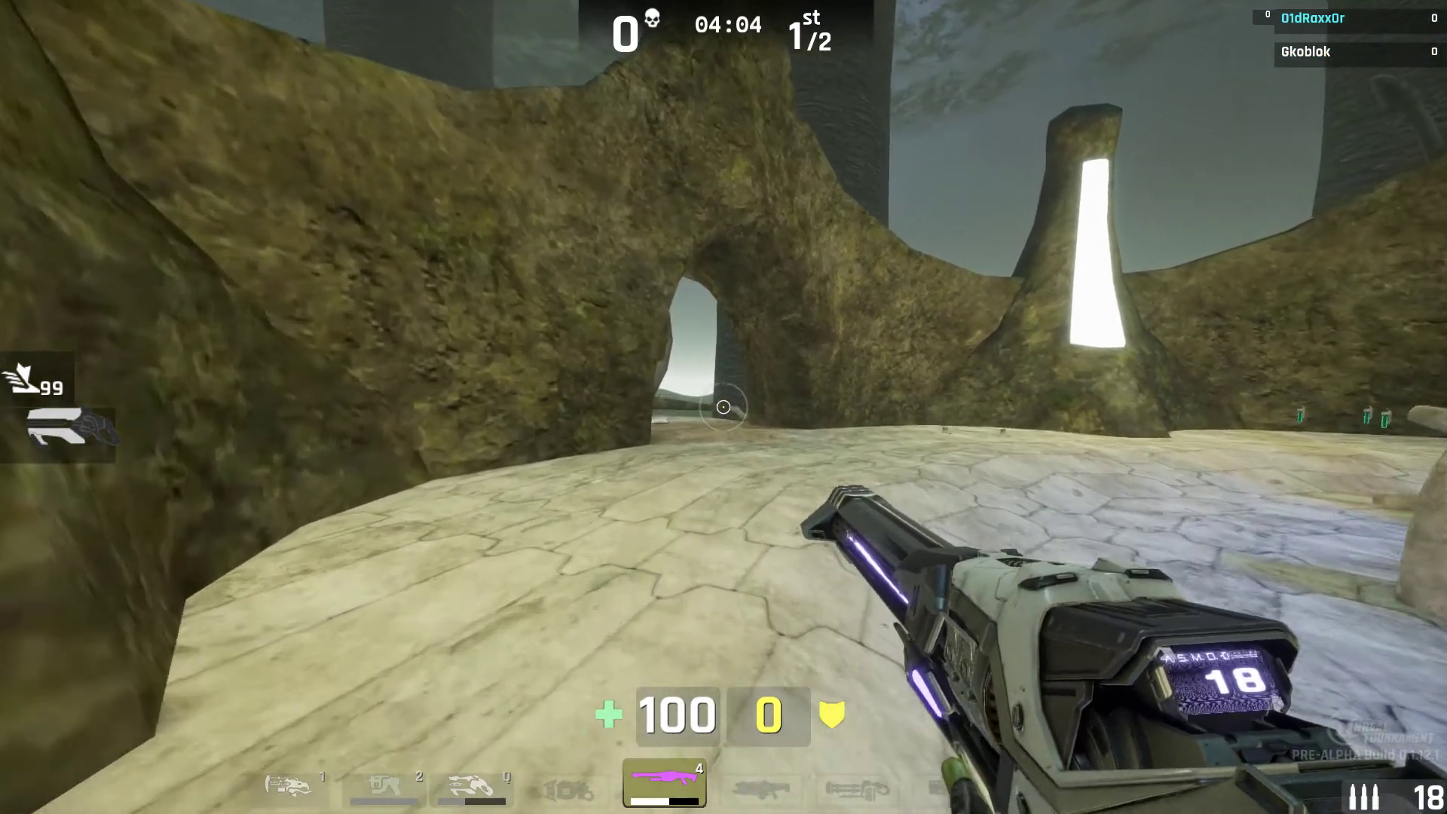
pyautogui.press('w')
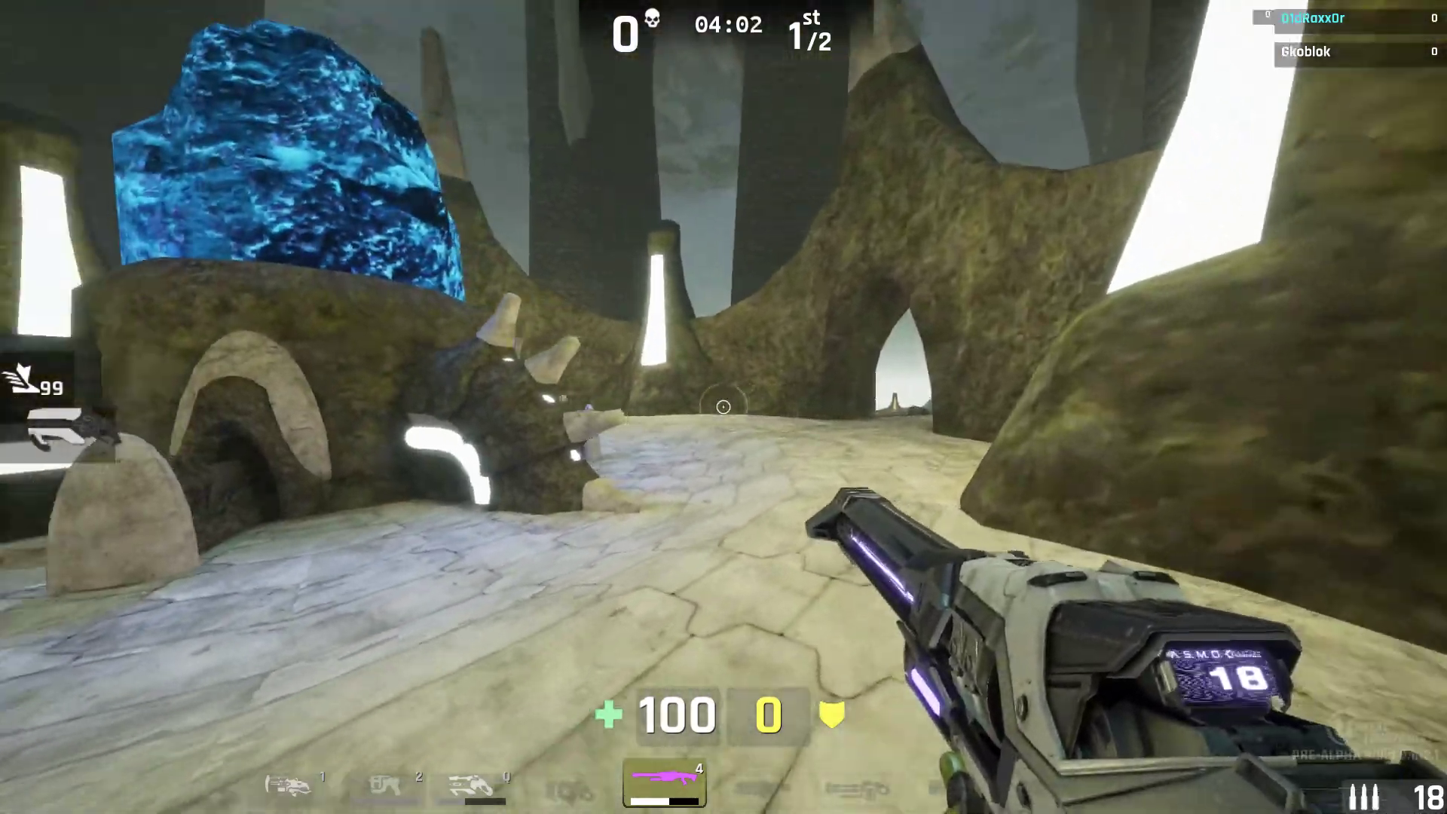
pyautogui.press('w')
pyautogui.press('space')
pyautogui.press('space')
pyautogui.press('w')
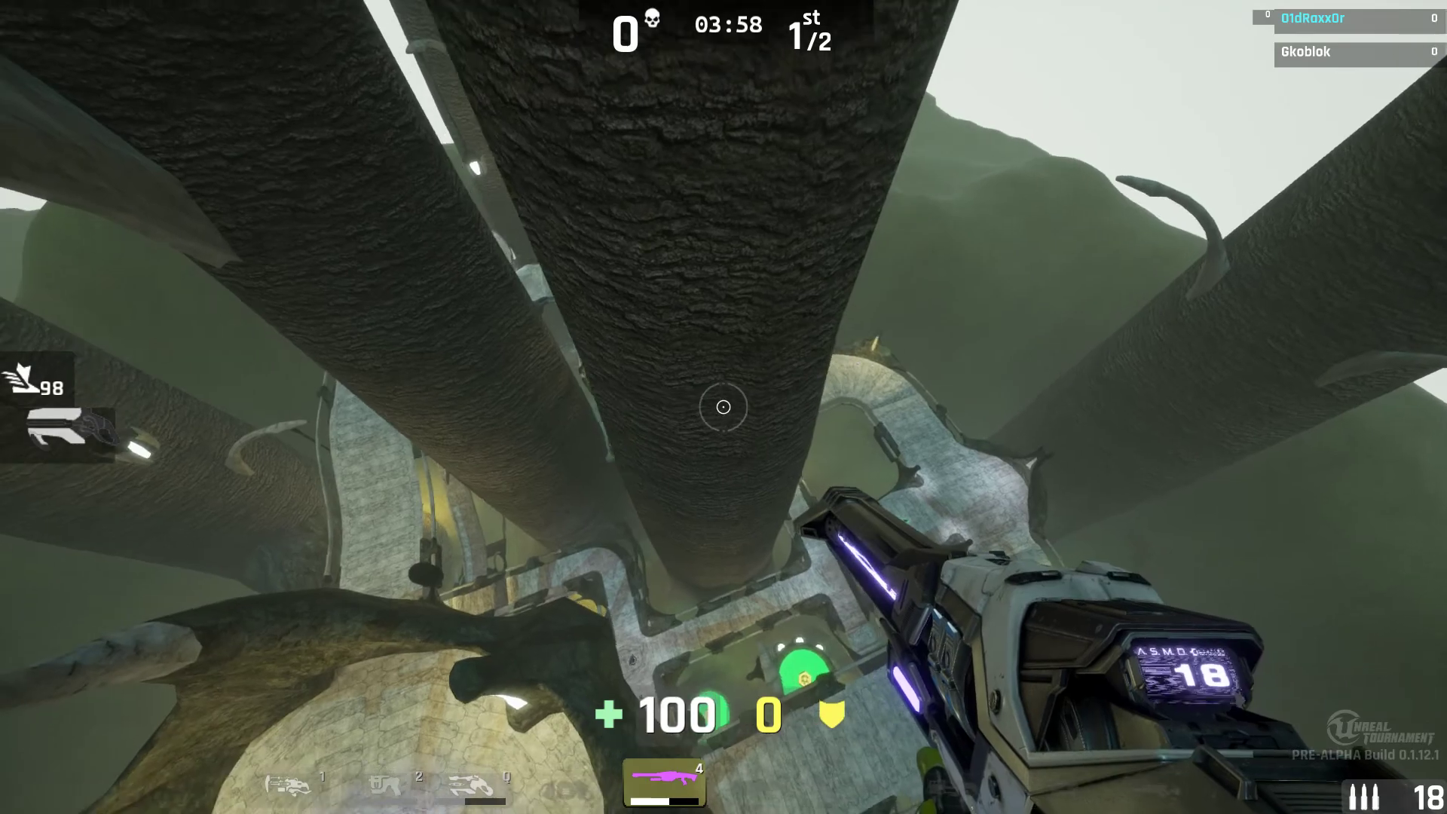
pyautogui.press('w')
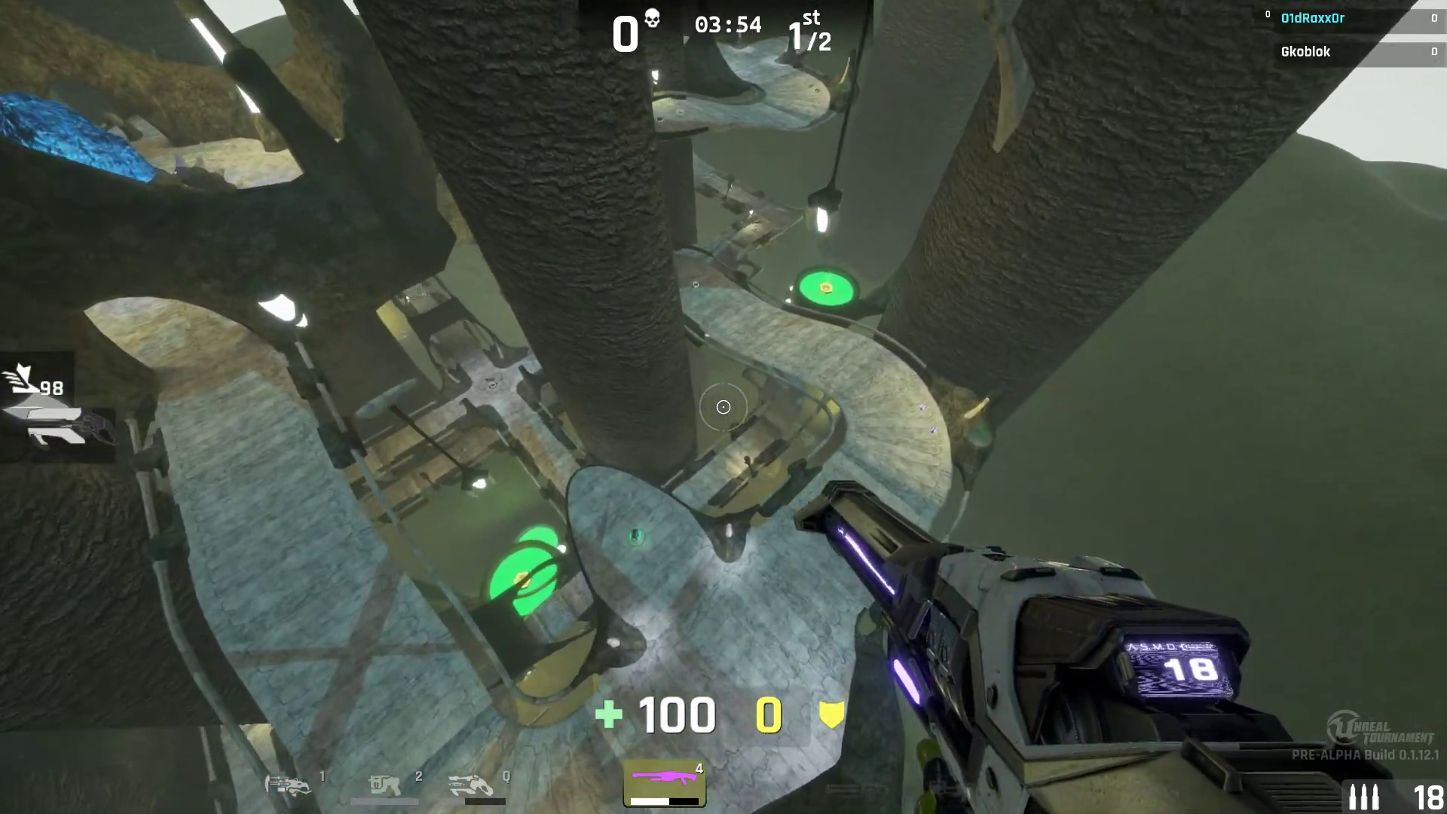
# Drop from the high platforms to the valley floor and move past the large boulder back toward the giant trees
pyautogui.press('w')
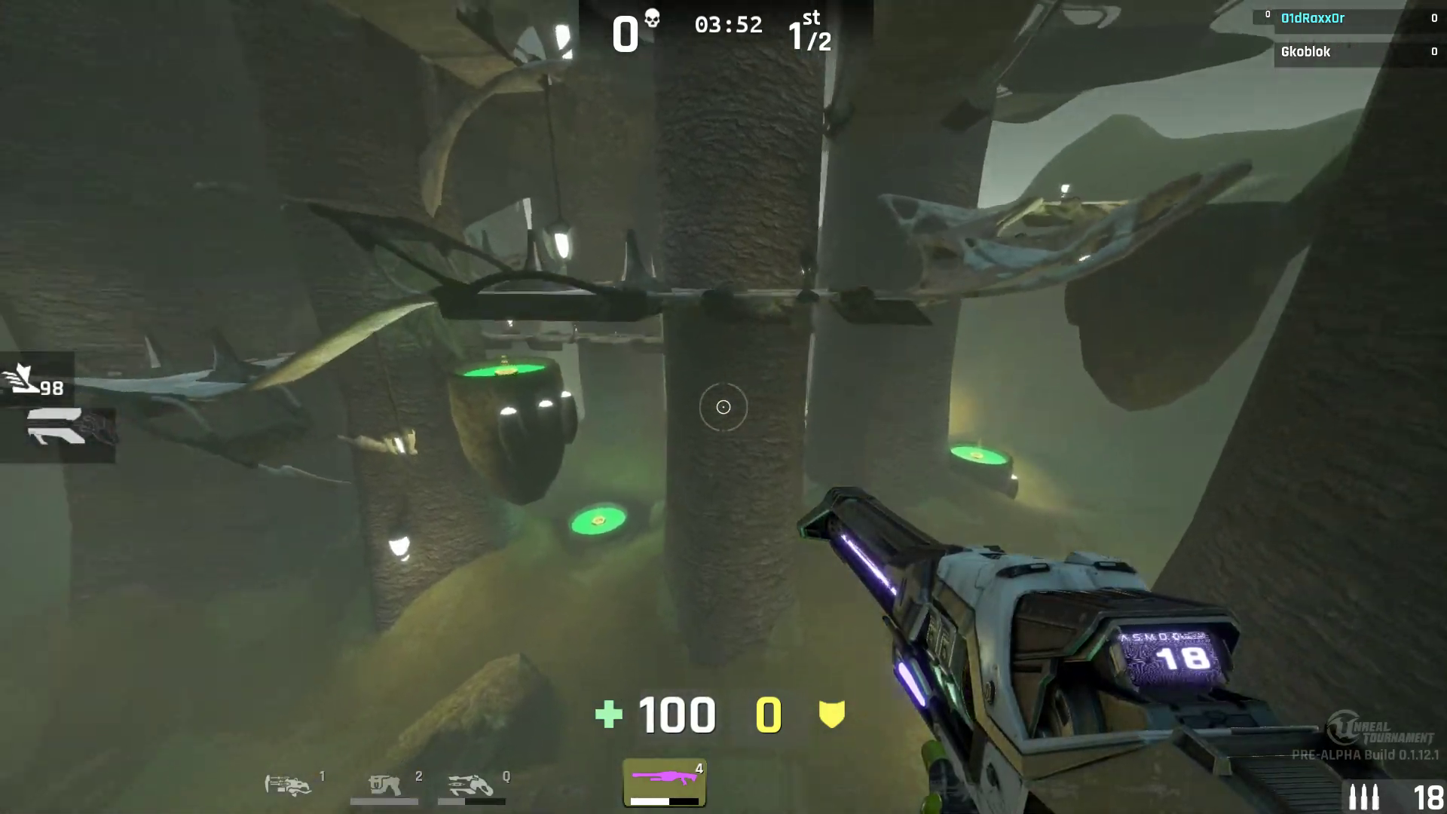
pyautogui.press('w')
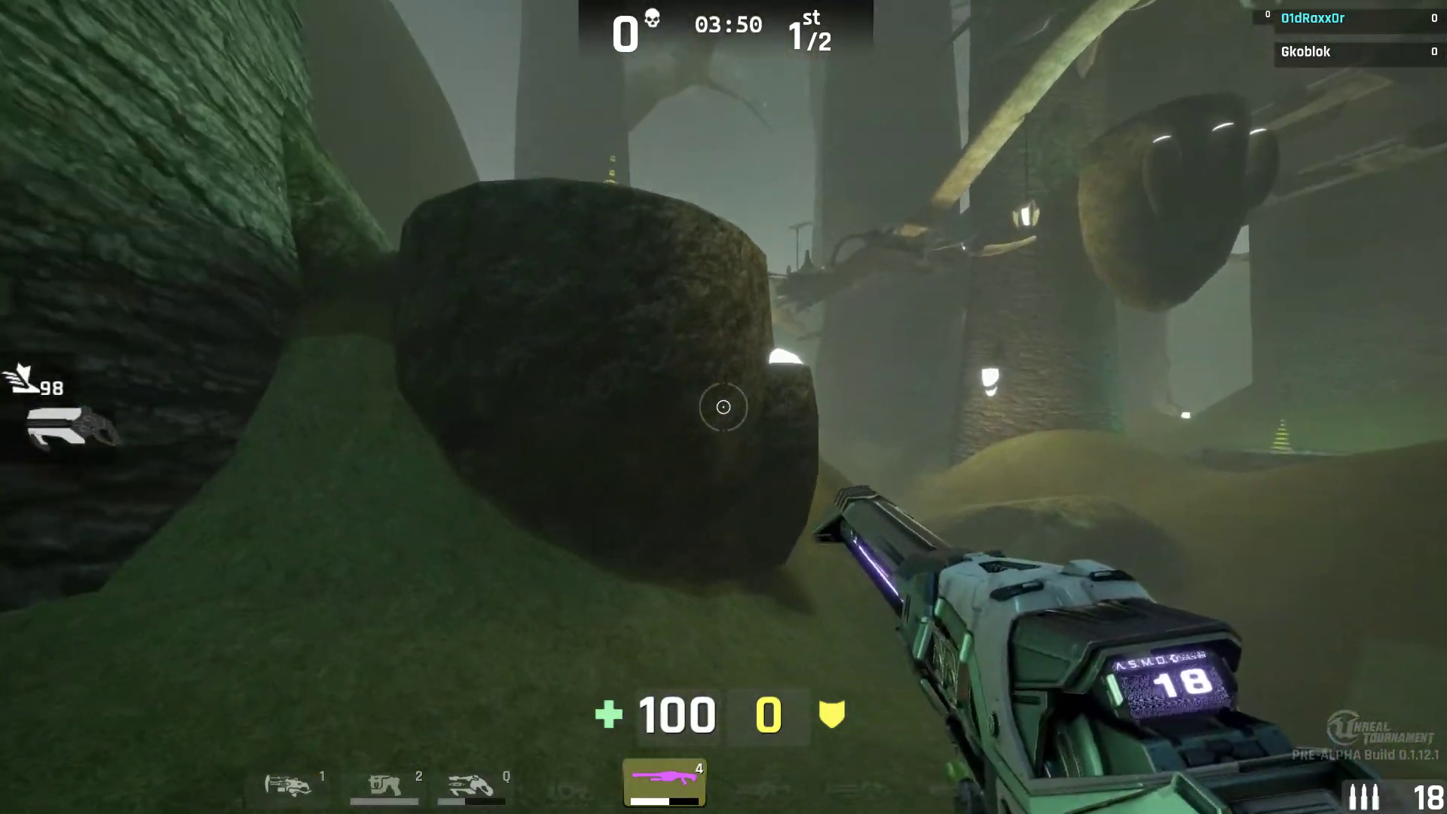
pyautogui.press('w')
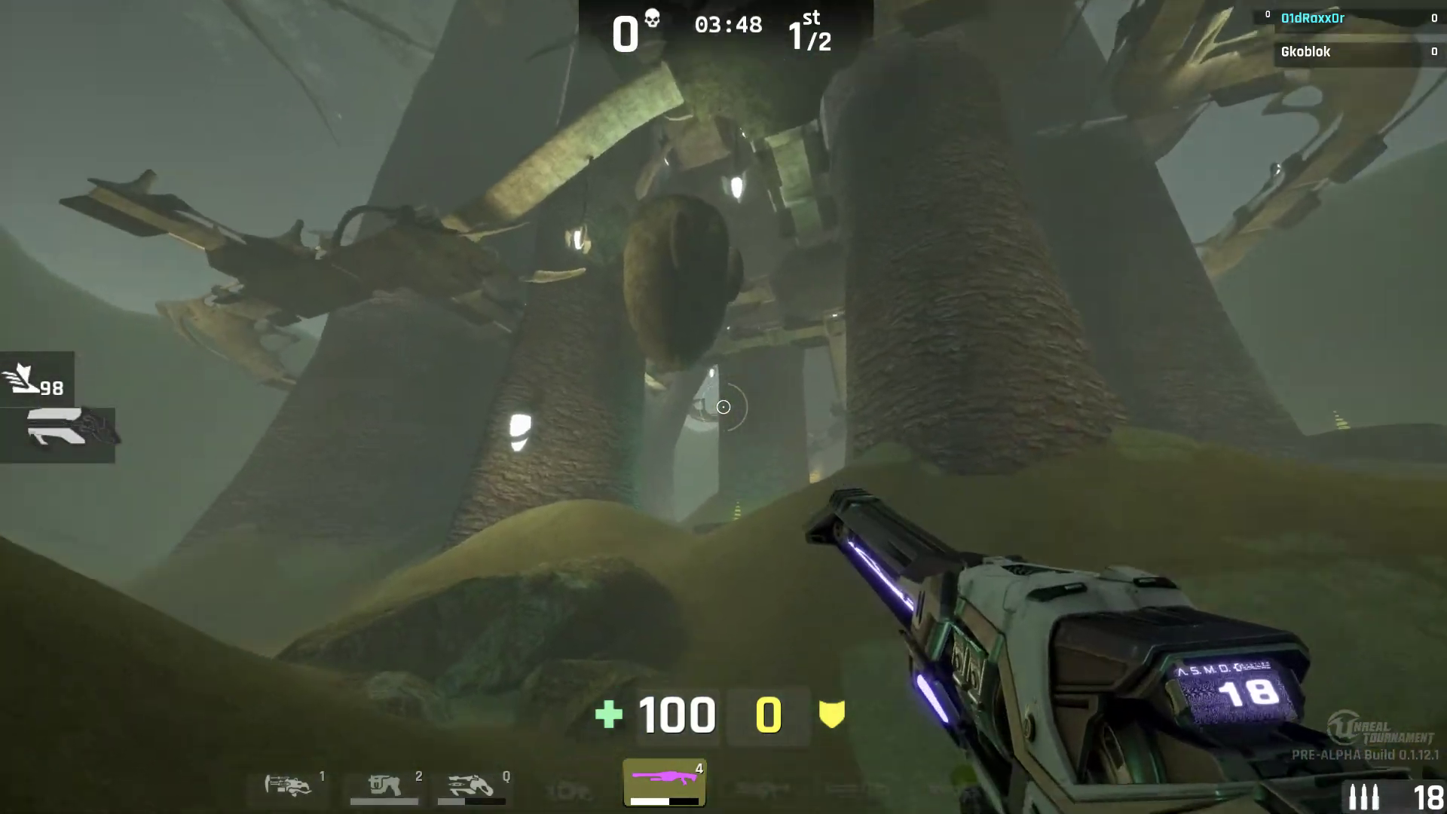
pyautogui.press('w')
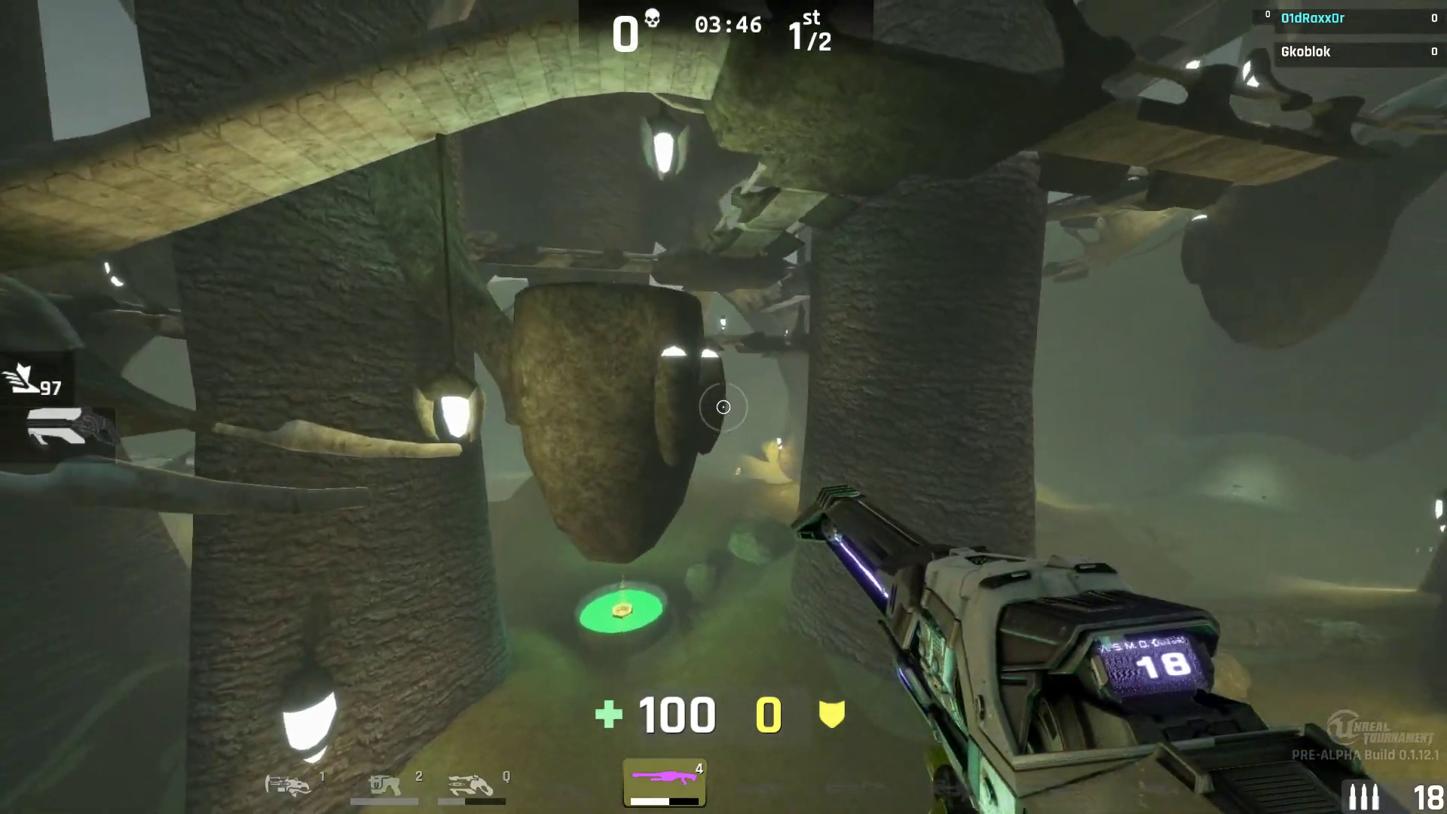
# Glide over the walkways, land on the curved bridge and move to its railing overlooking the valley
pyautogui.press('w')
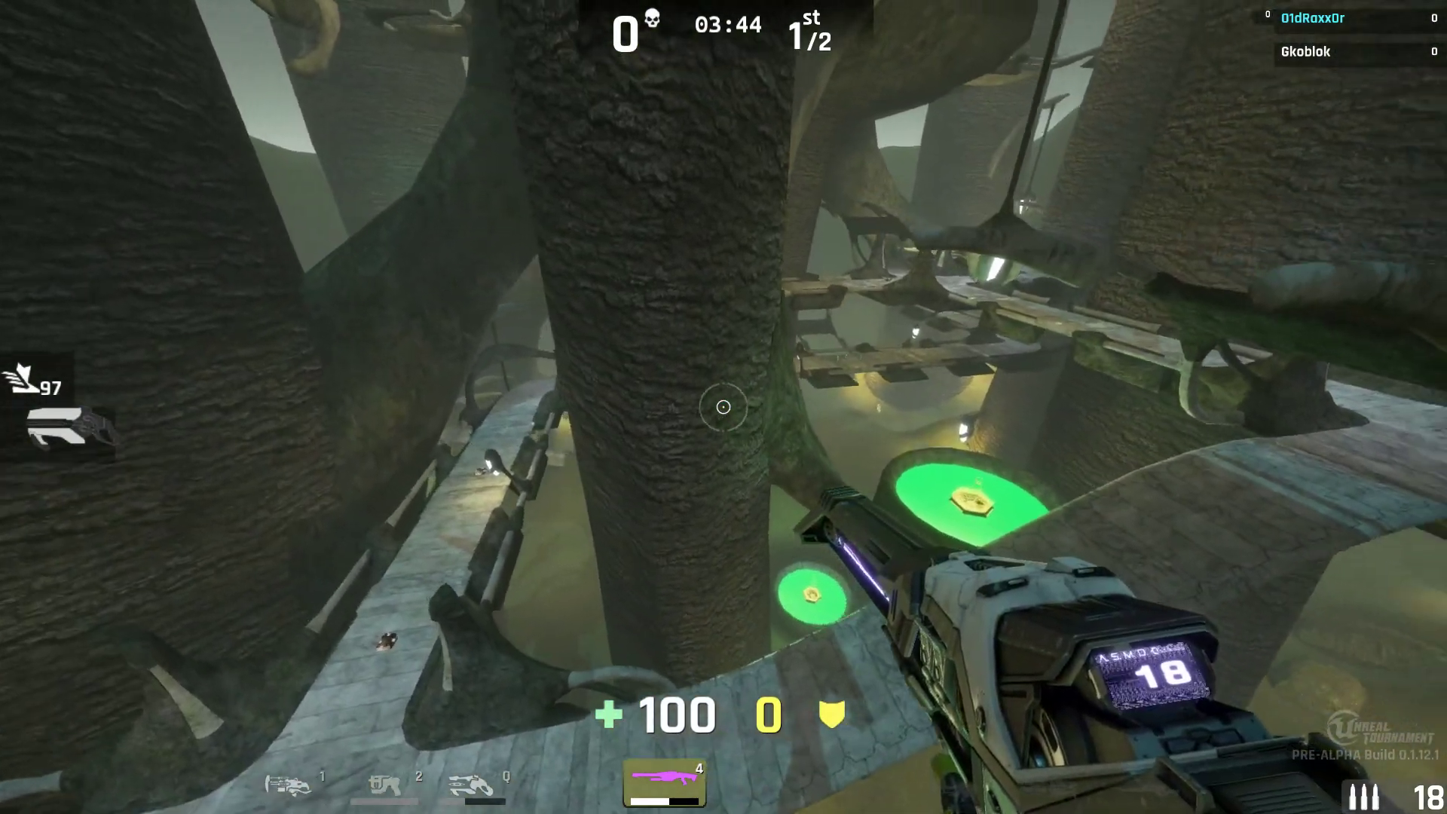
pyautogui.press('w')
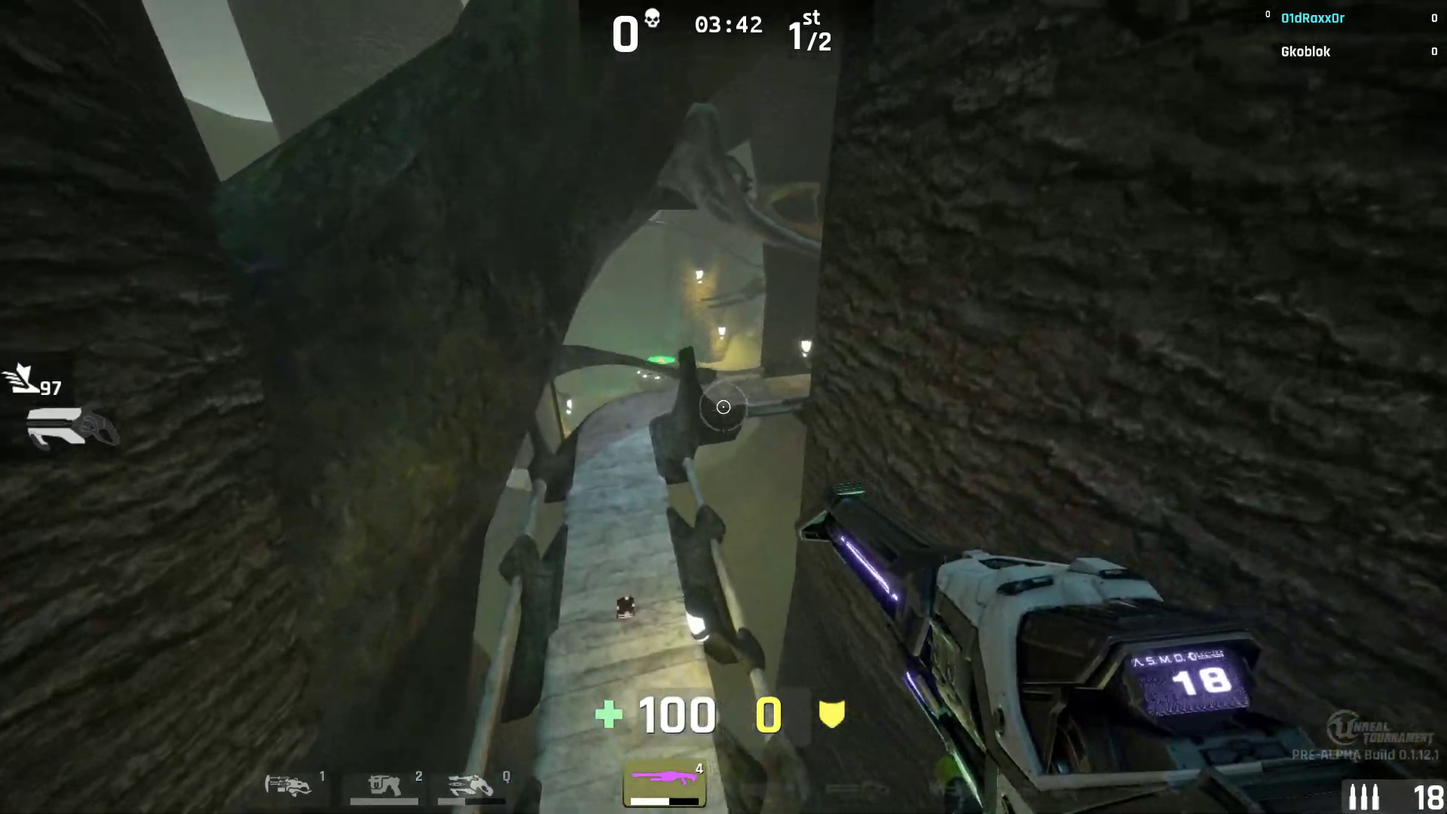
pyautogui.press('w')
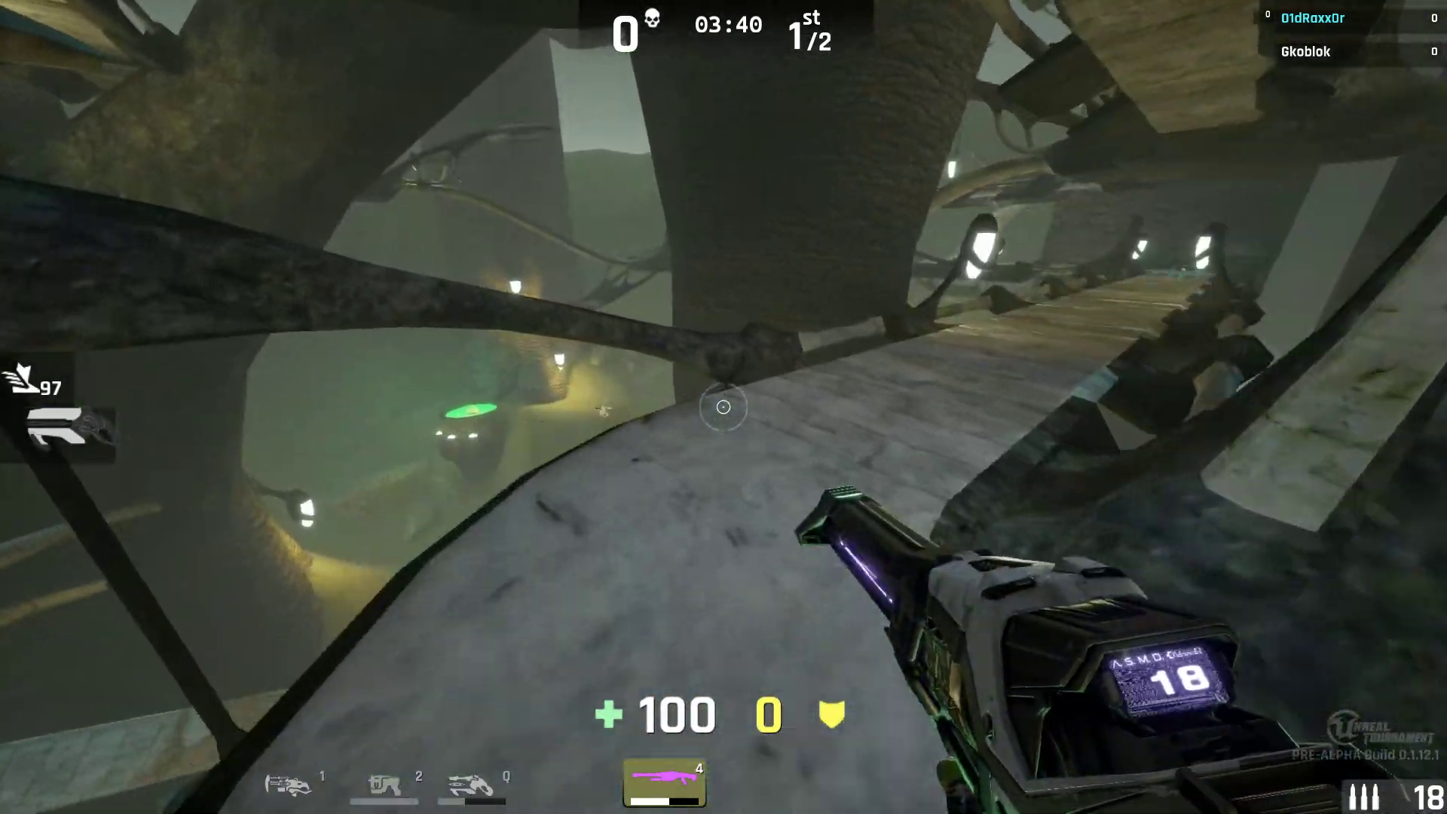
pyautogui.press('w')
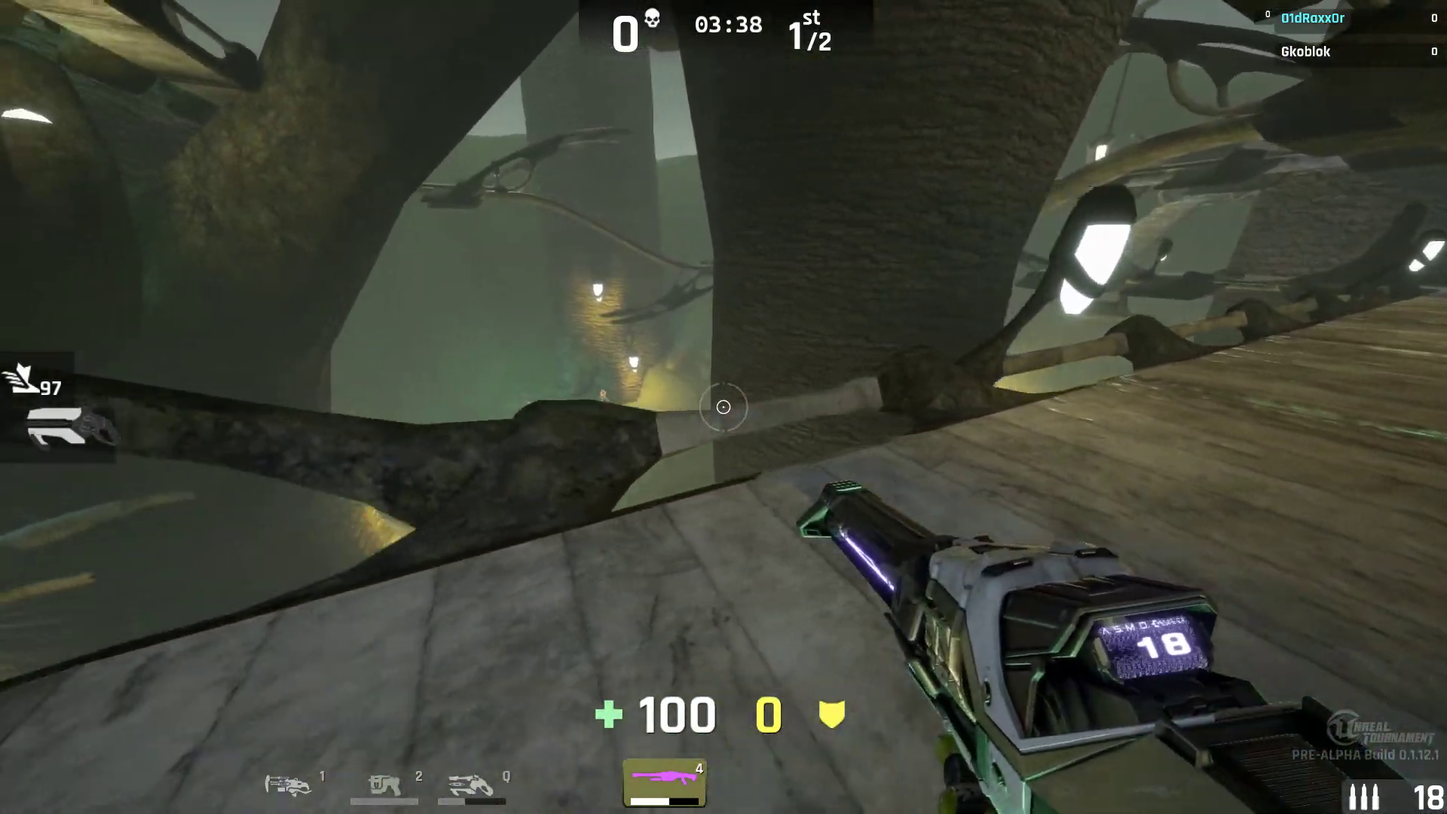
pyautogui.press('w')
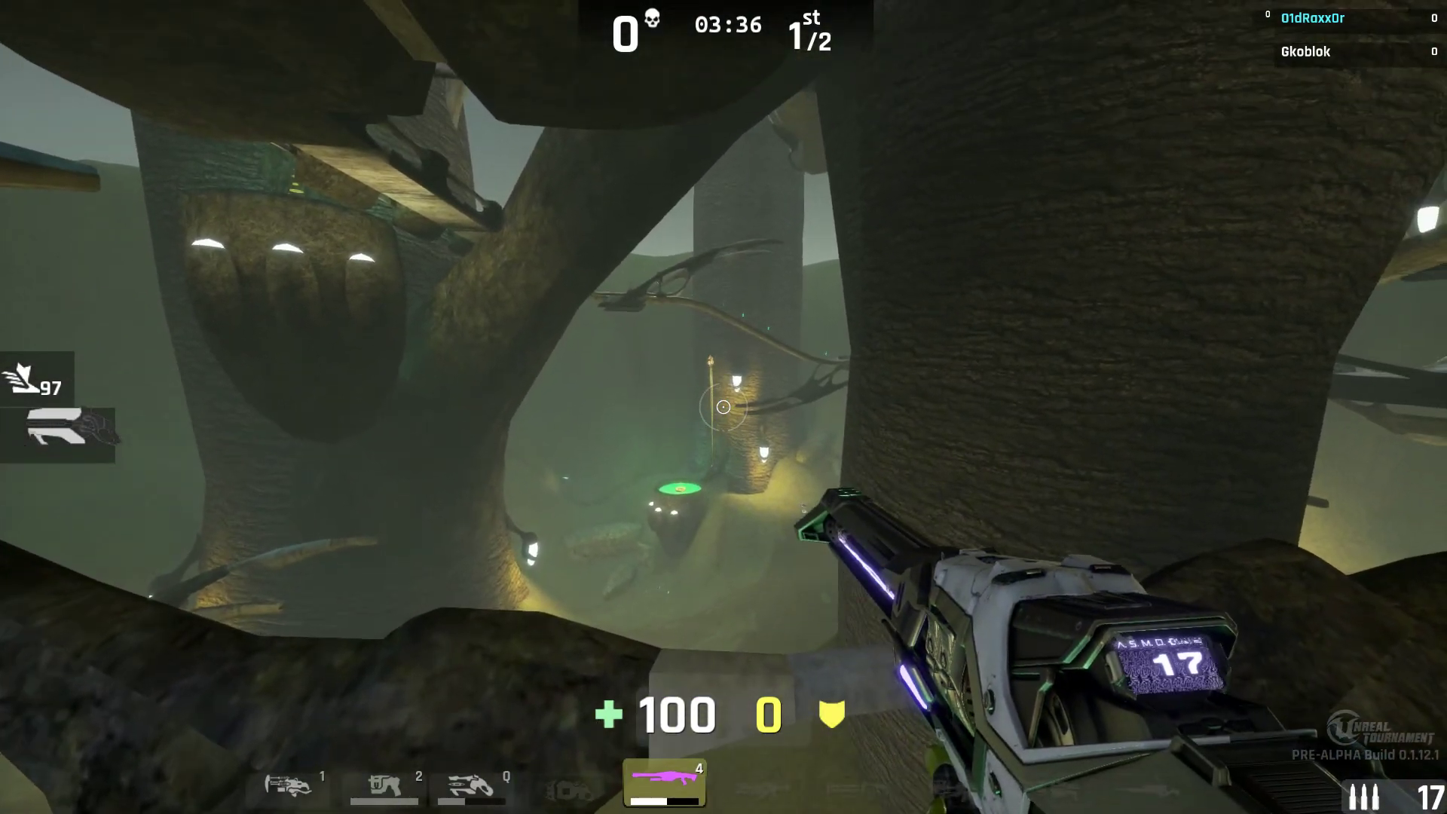